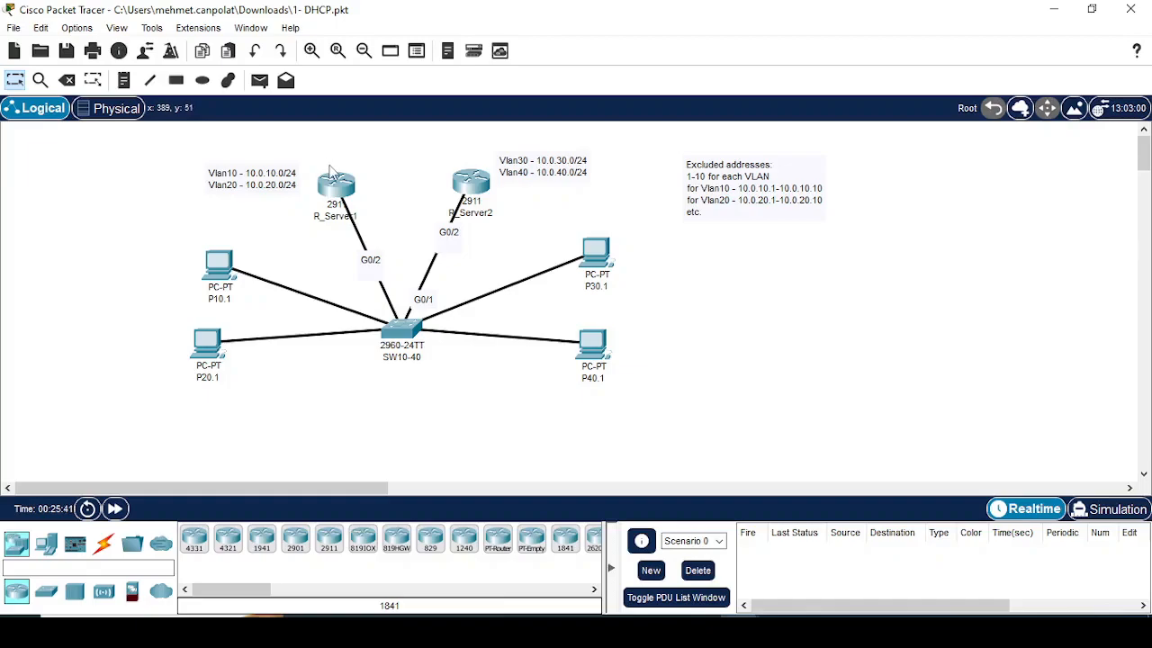
# Step: Check the DHCP-assigned IP configuration on P10.1's FastEthernet0 interface
pyautogui.click(219, 263)
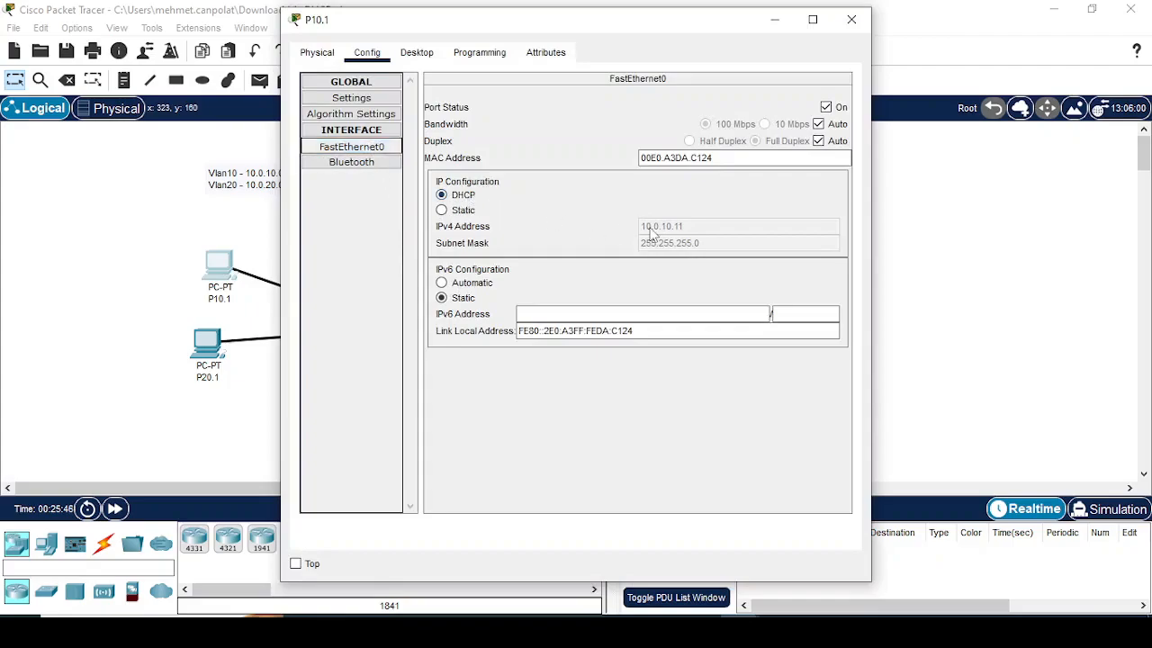
pyautogui.click(931, 236)
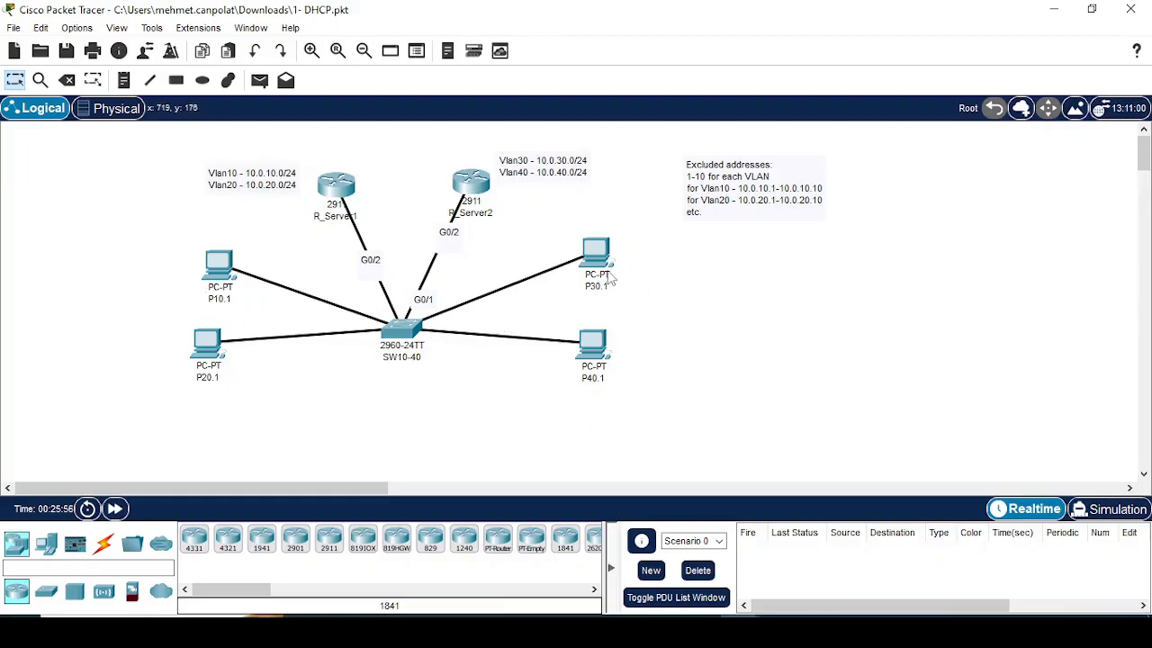
pyautogui.moveTo(609, 279)
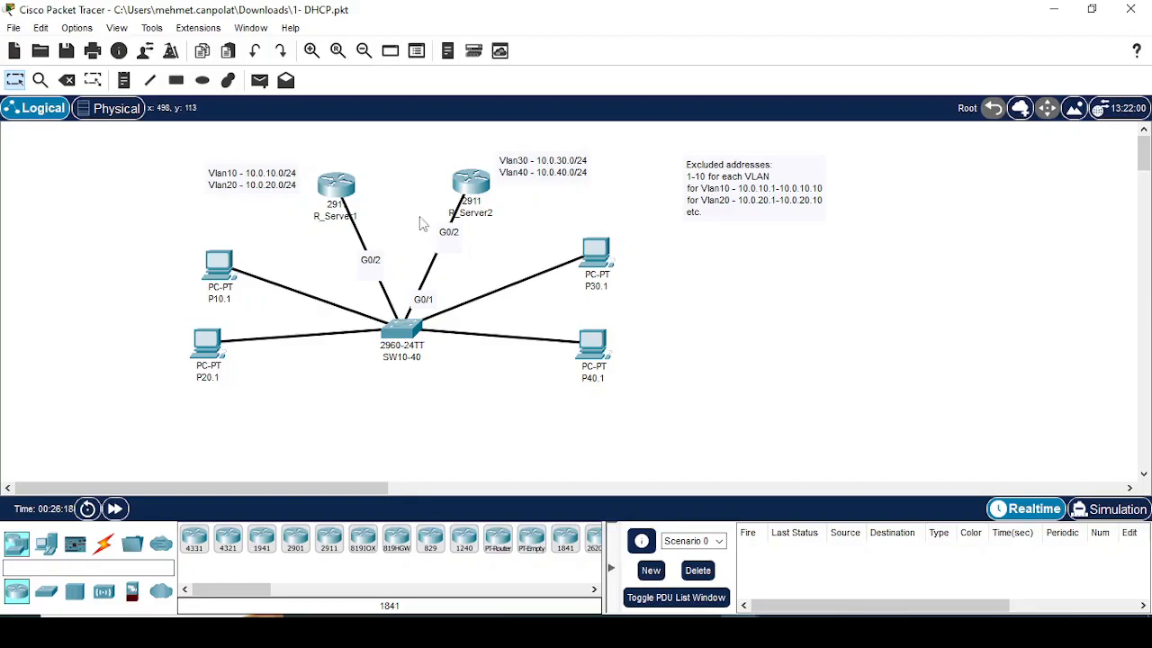
# Step: Erase the startup configuration from R_Server1's NVRAM
pyautogui.click(340, 190)
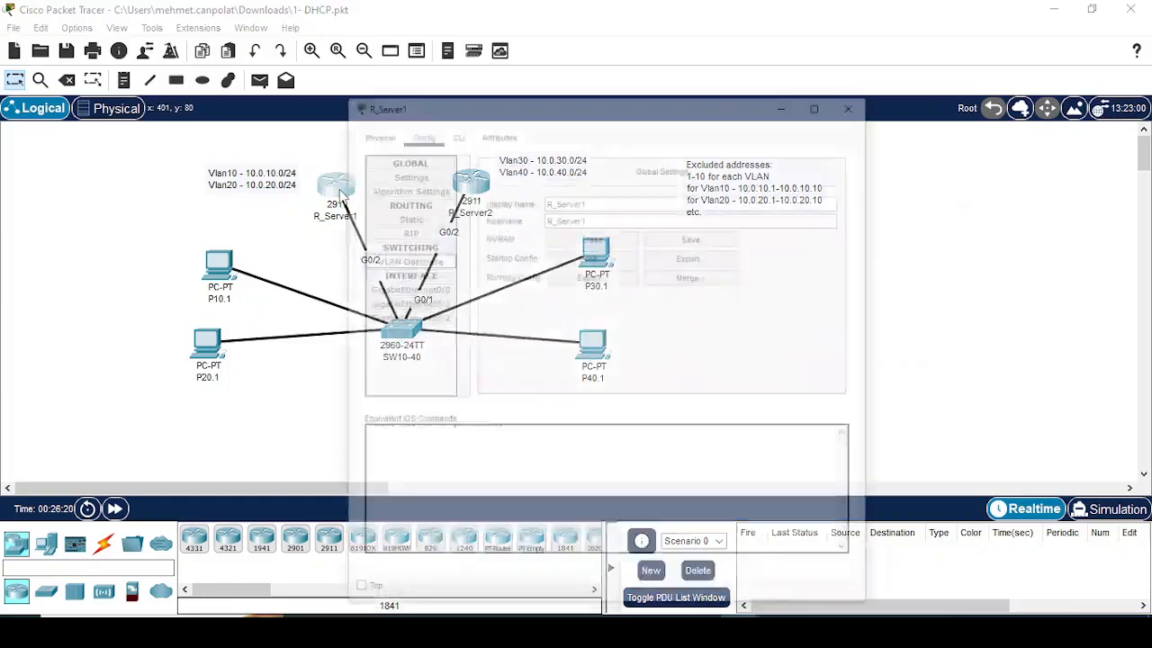
pyautogui.click(558, 168)
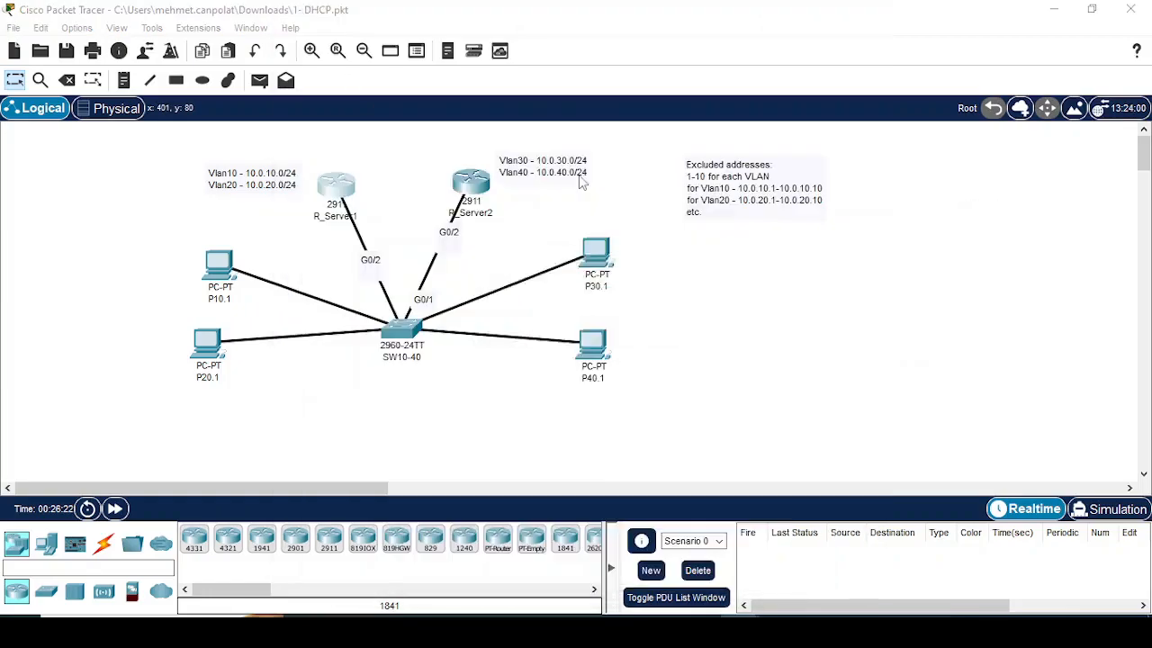
pyautogui.click(557, 336)
# Step: Reload router R_Server1 from its command line and confirm the restart
pyautogui.click(342, 191)
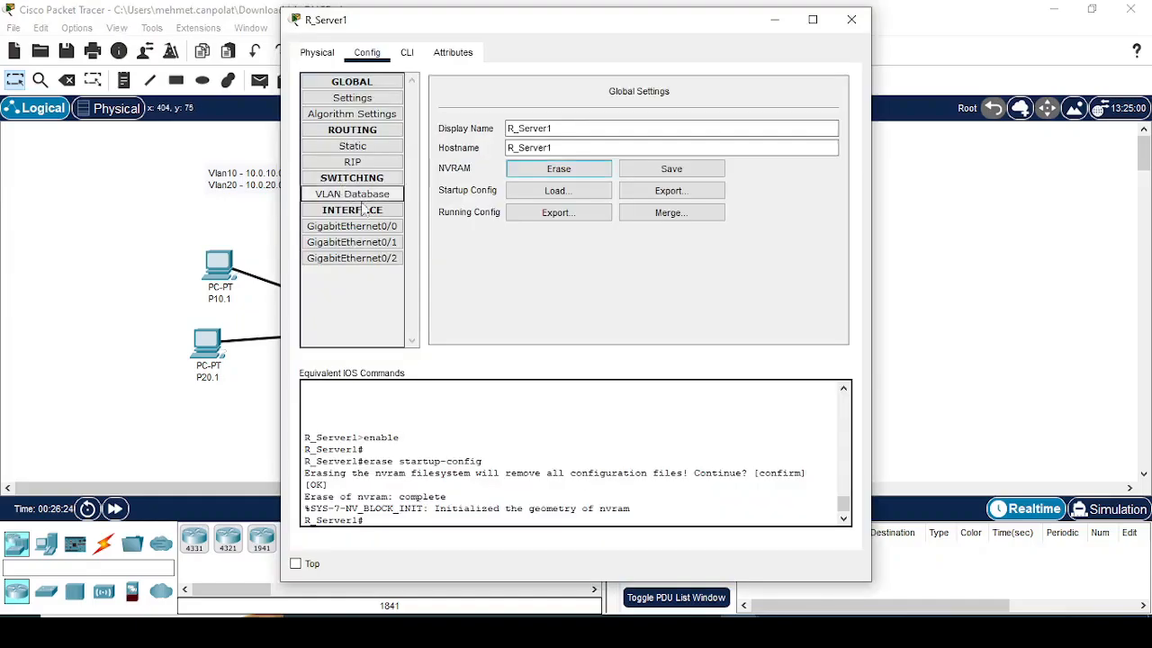
pyautogui.click(407, 52)
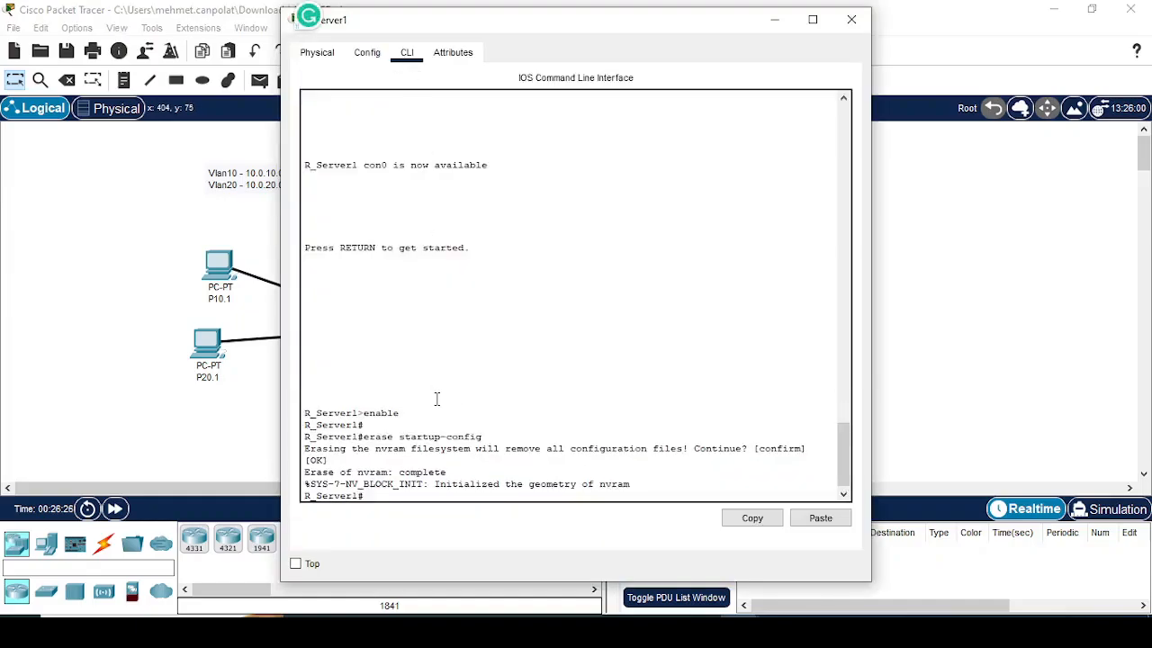
pyautogui.write('relo')
pyautogui.press('Tab')
pyautogui.press('Return')
pyautogui.press('Return')
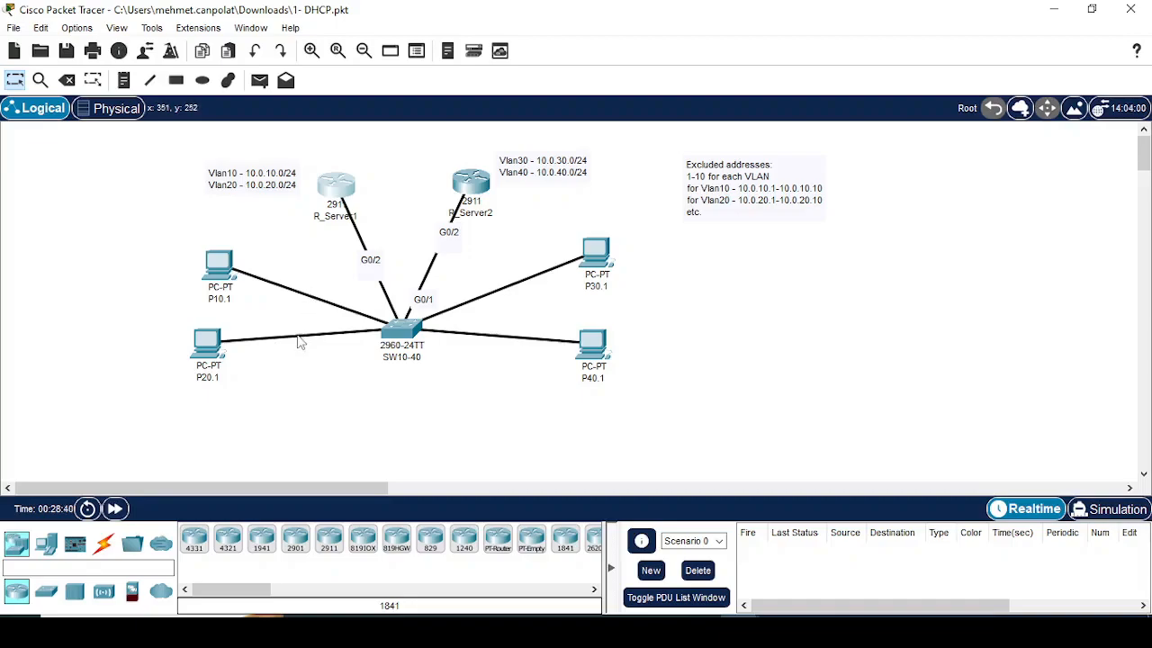
# Step: Renew P10.1's DHCP lease by running ipconfig /renew in its Command Prompt
pyautogui.moveTo(300, 342)
pyautogui.click(221, 264)
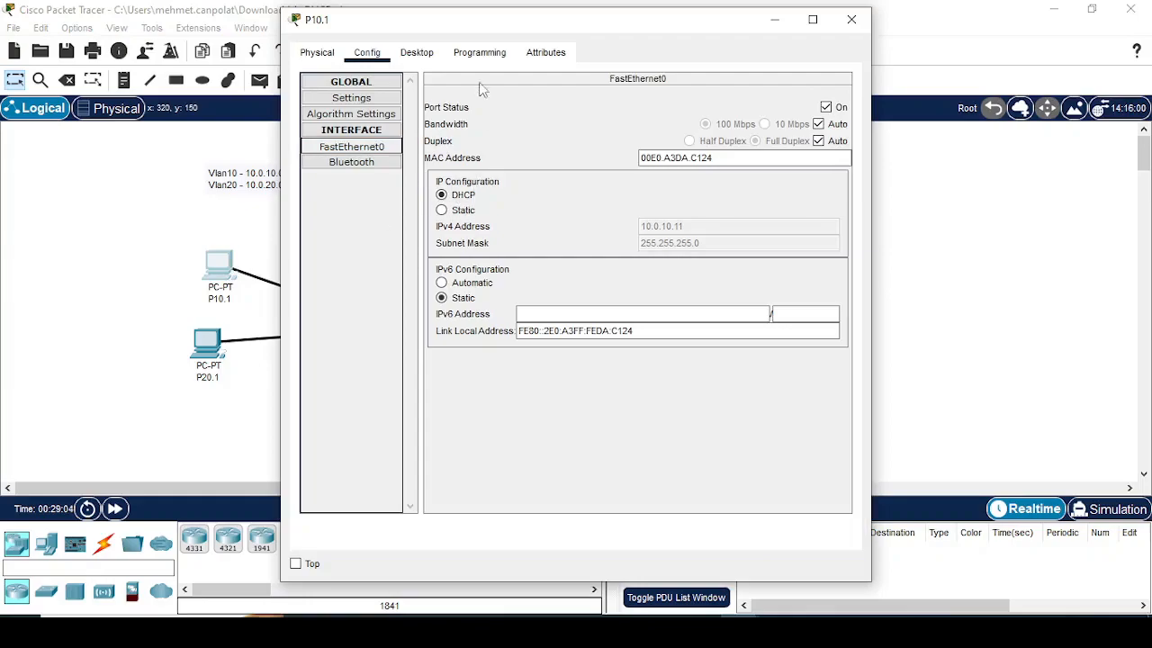
pyautogui.click(417, 54)
pyautogui.click(656, 83)
pyautogui.write('ipconfig')
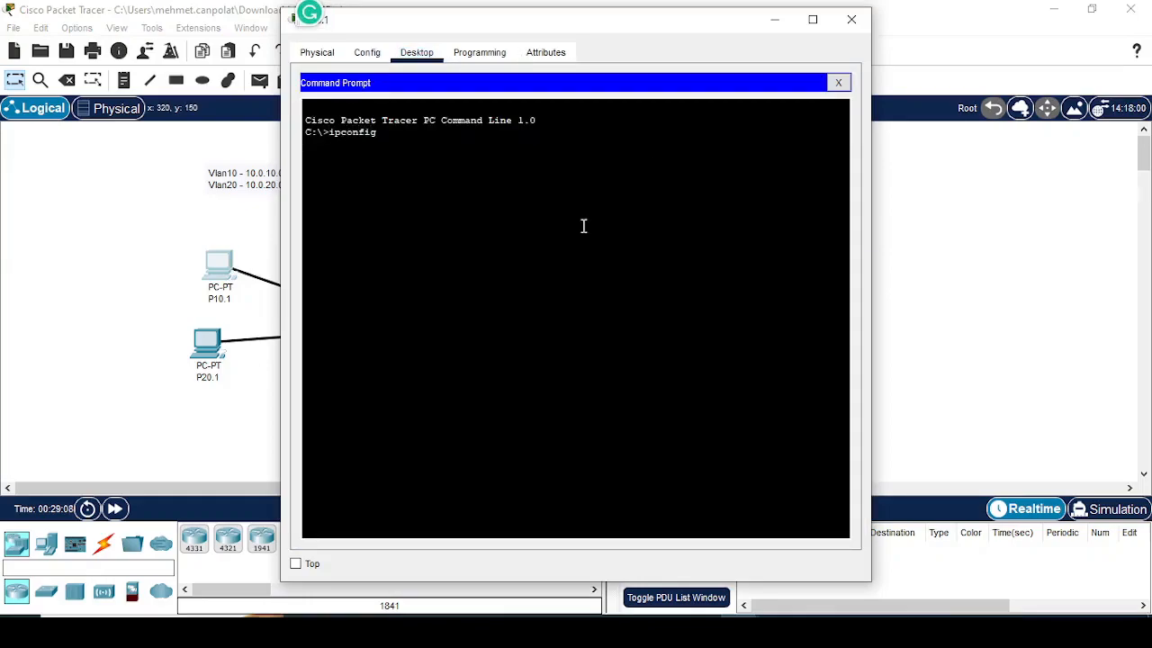
pyautogui.write(' /renew')
pyautogui.press('Return')
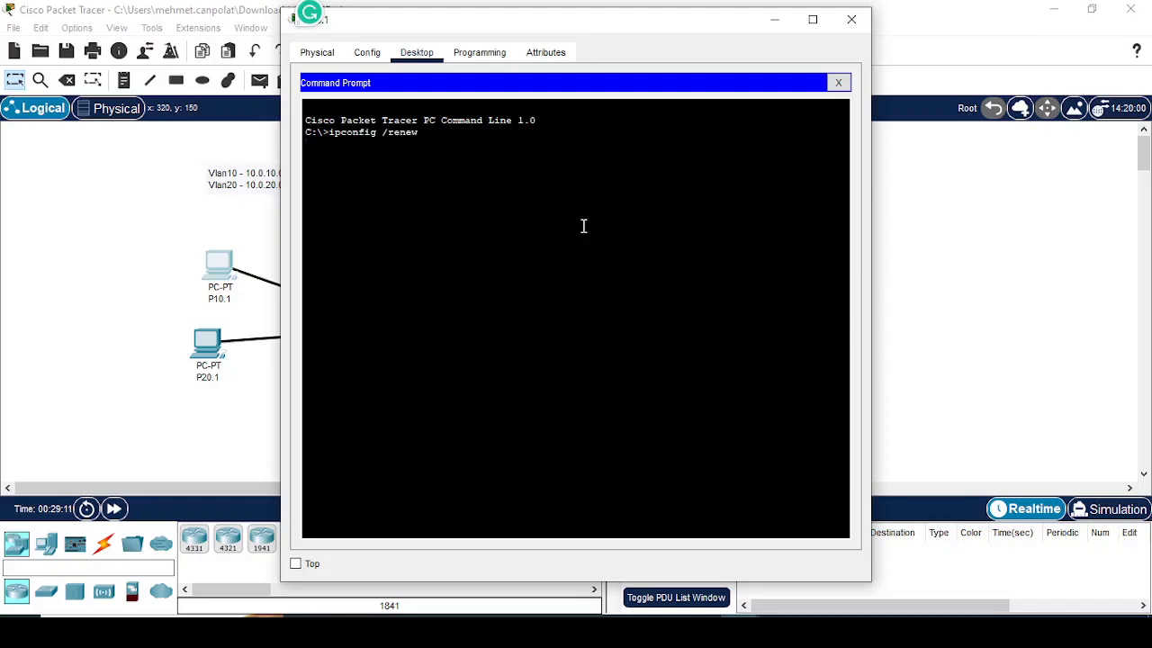
pyautogui.moveTo(421, 133); pyautogui.dragTo(333, 135)
pyautogui.press('Return')
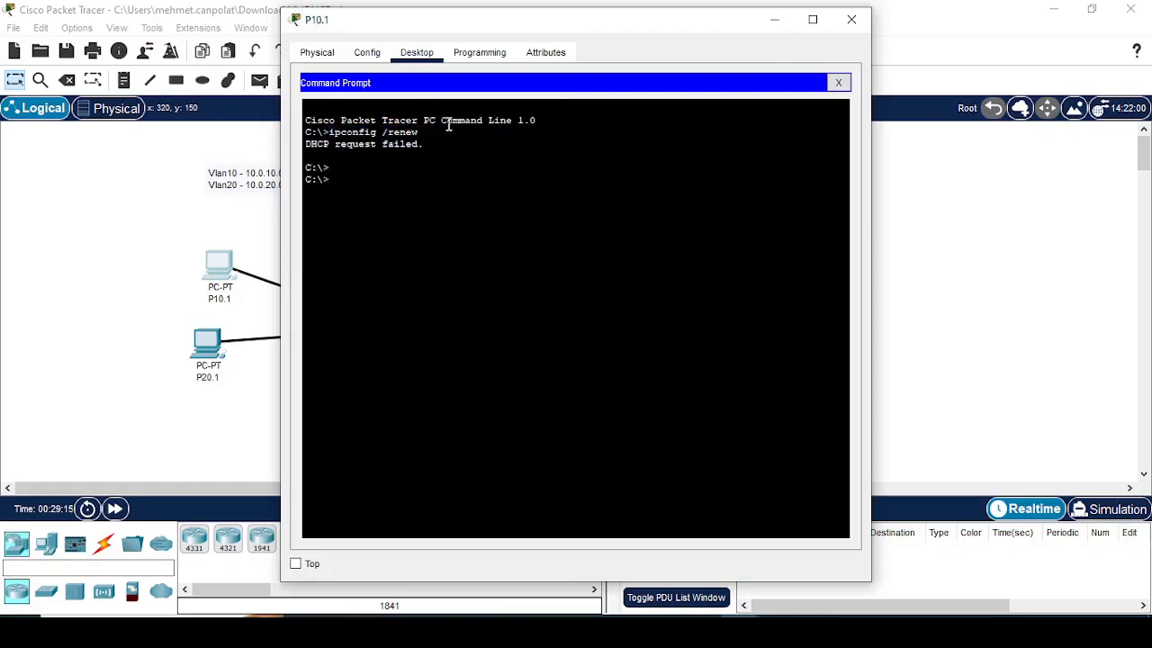
# Step: Copy the ipconfig /renew command from P10.1 and run it in P30.1's Command Prompt to renew its lease
pyautogui.moveTo(421, 133); pyautogui.dragTo(330, 132)
pyautogui.hotkey('ctrl', 'c')
pyautogui.rightClick(330, 133)
pyautogui.click(369, 141)
pyautogui.click(930, 261)
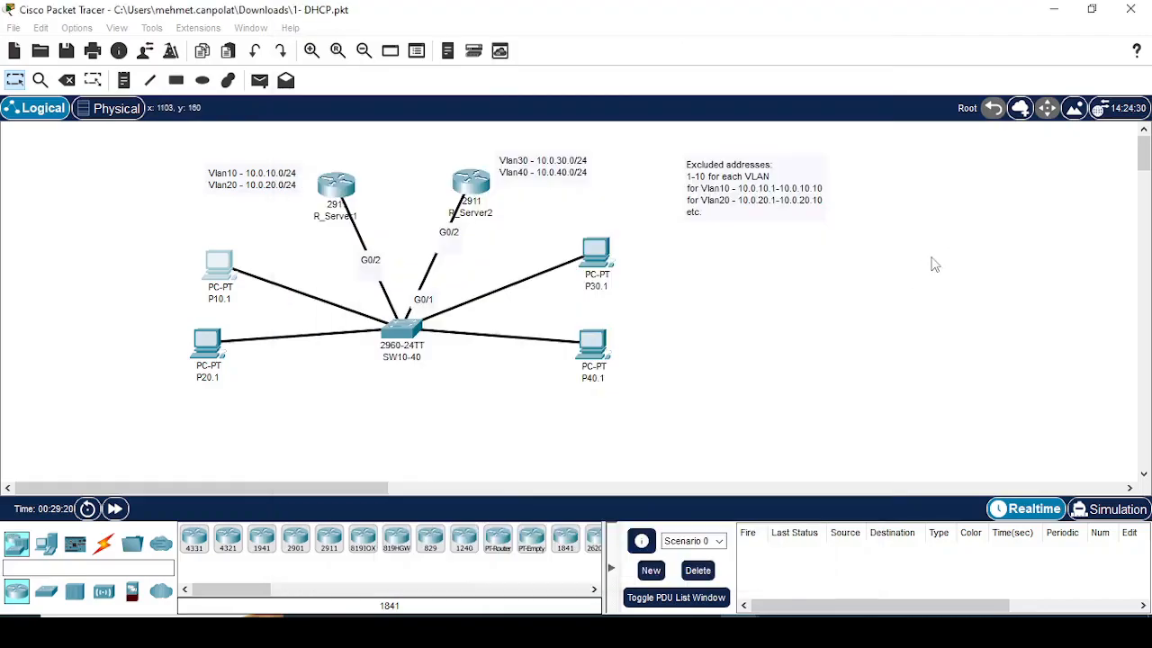
pyautogui.click(595, 256)
pyautogui.click(479, 52)
pyautogui.click(417, 52)
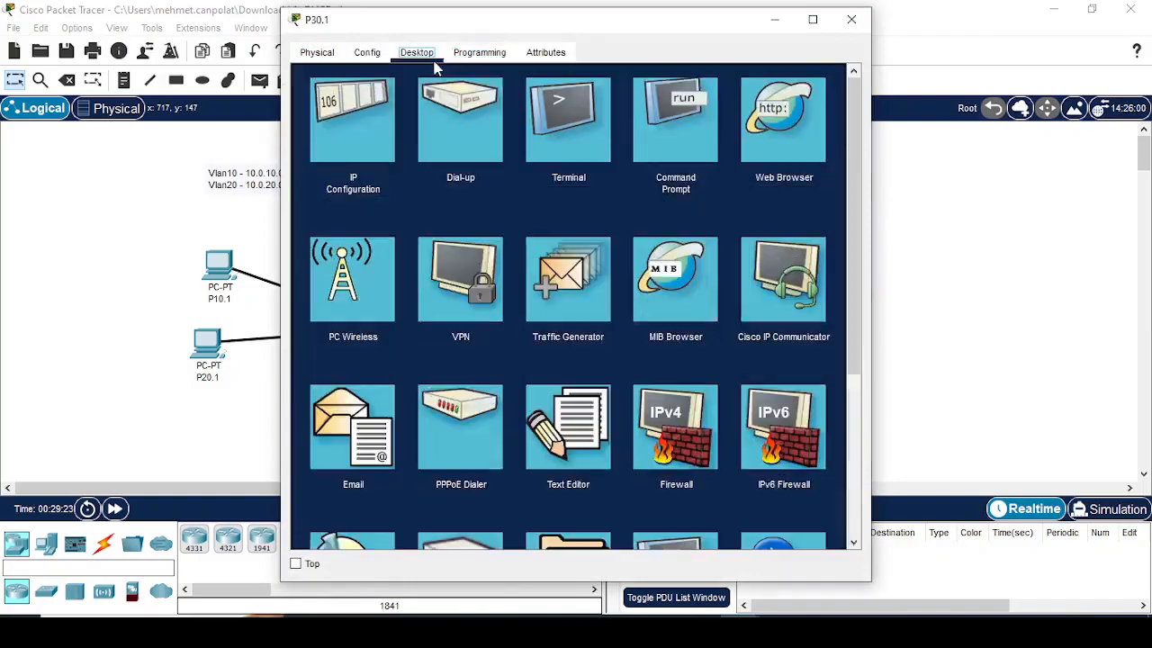
pyautogui.click(685, 132)
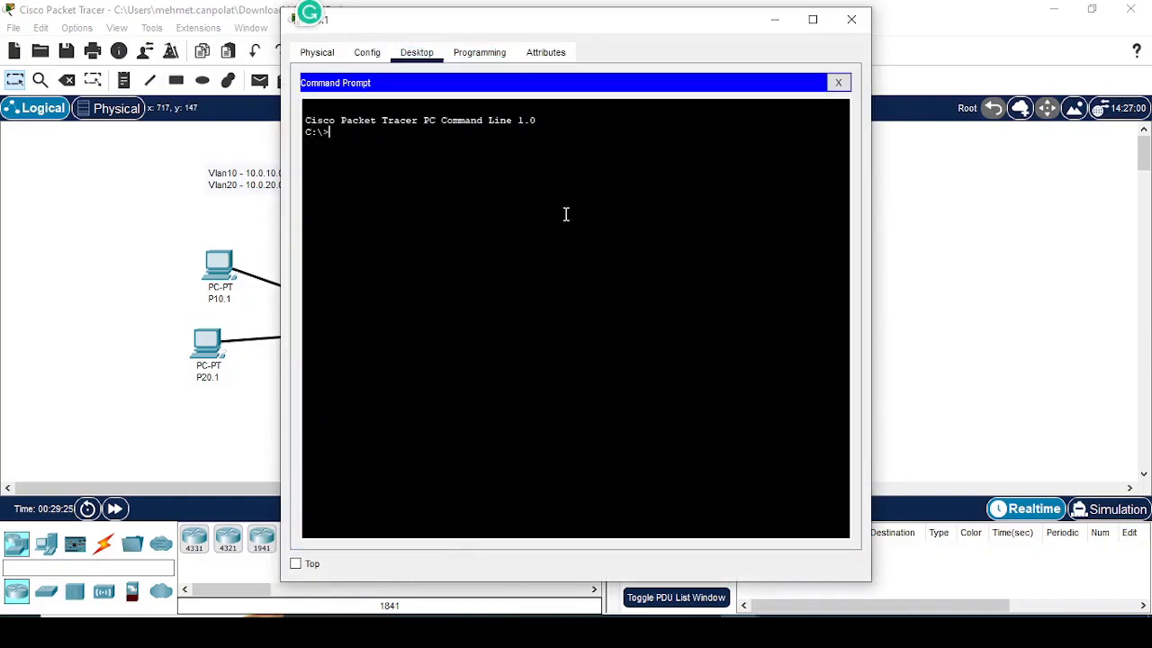
pyautogui.rightClick(566, 215)
pyautogui.click(601, 244)
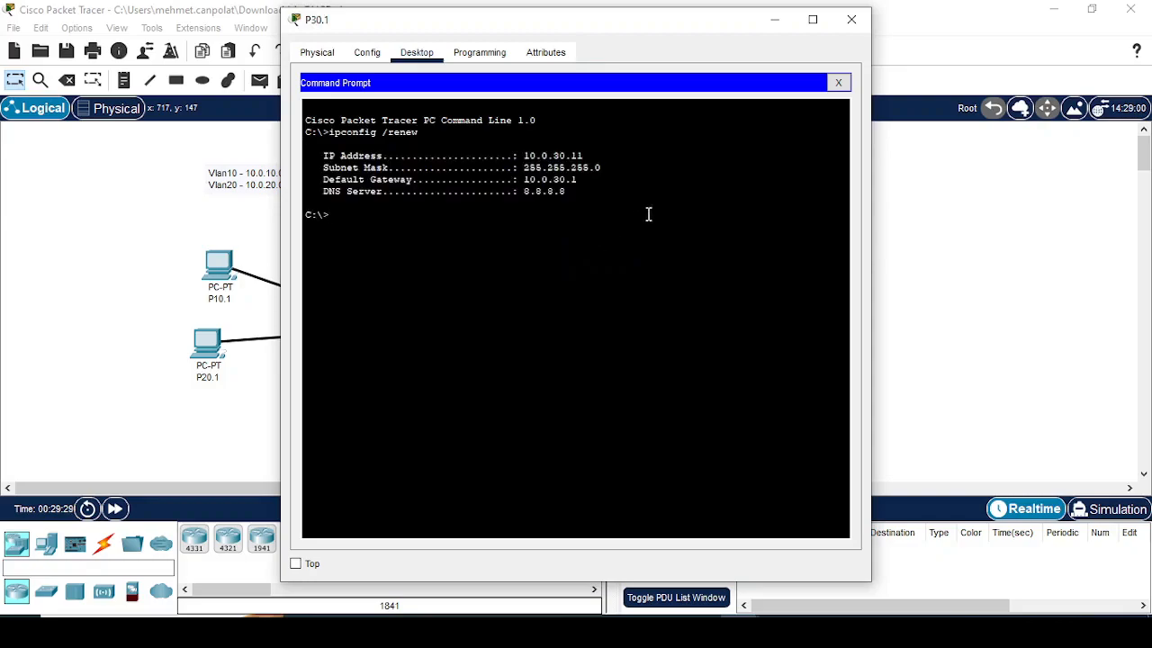
pyautogui.click(852, 19)
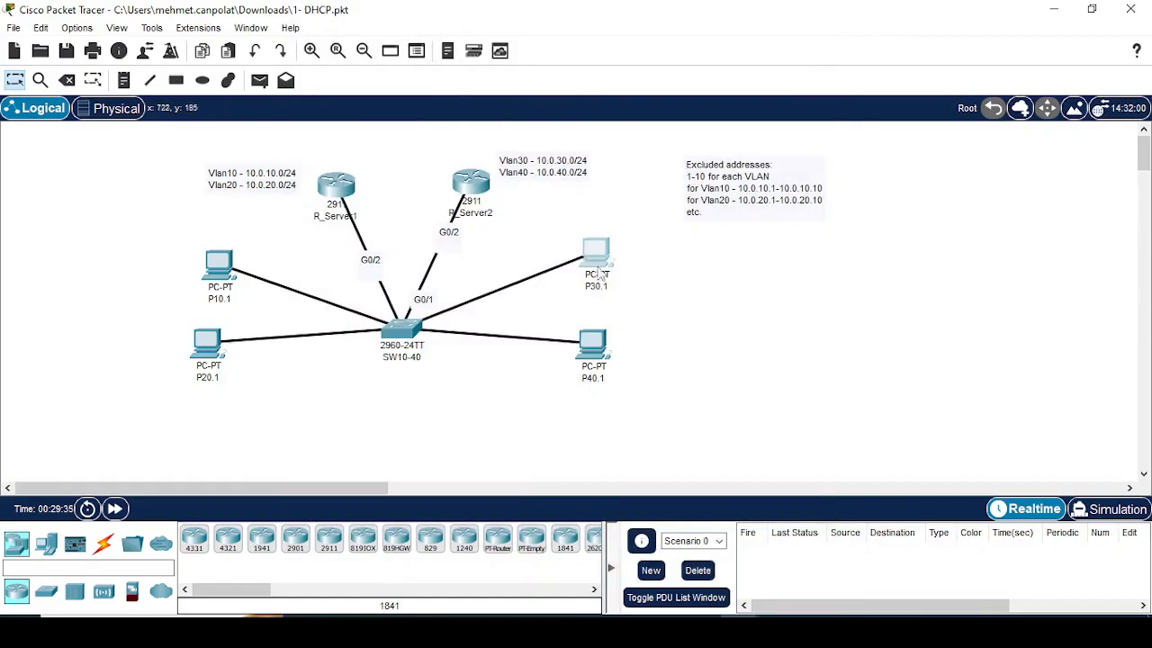
# Step: Review the IP address, subnet mask, gateway and DNS server output in P30.1's Command Prompt
pyautogui.click(594, 253)
pyautogui.click(638, 151)
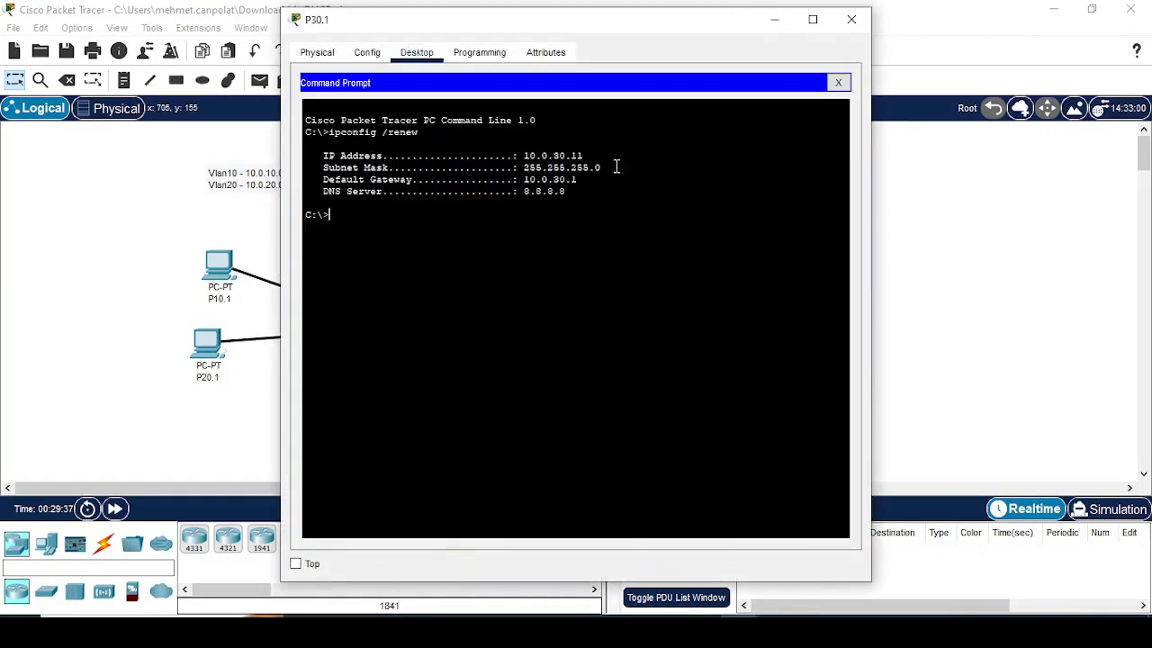
pyautogui.click(877, 373)
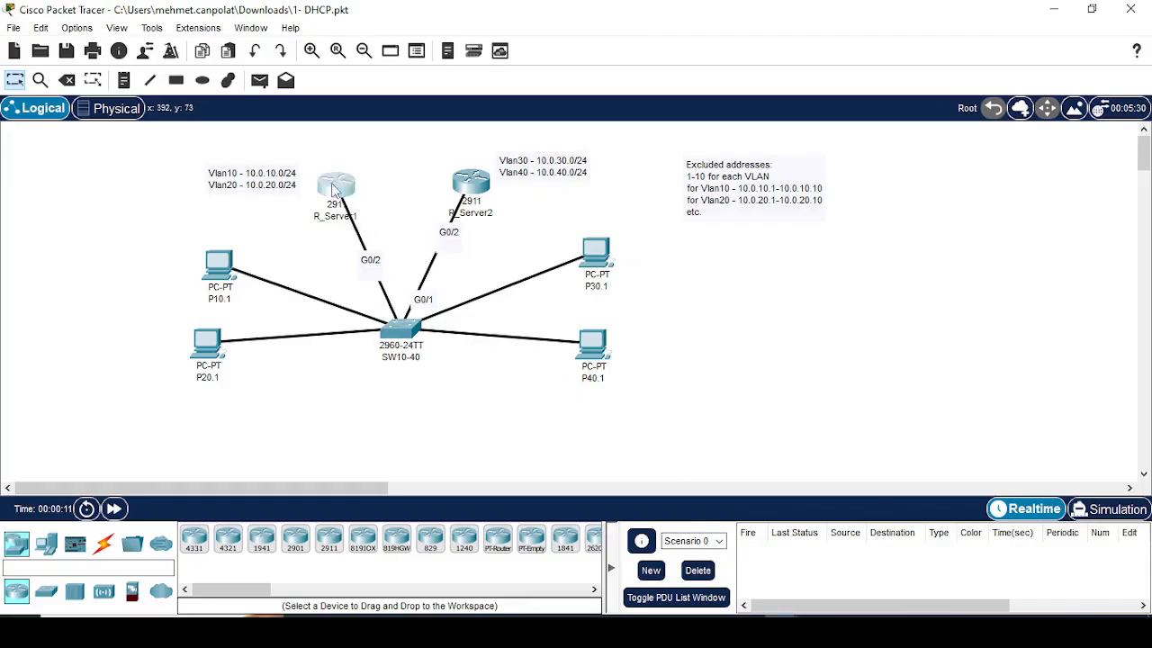
# Step: Erase R_Server1's startup configuration file and confirm the erasure
pyautogui.click(334, 187)
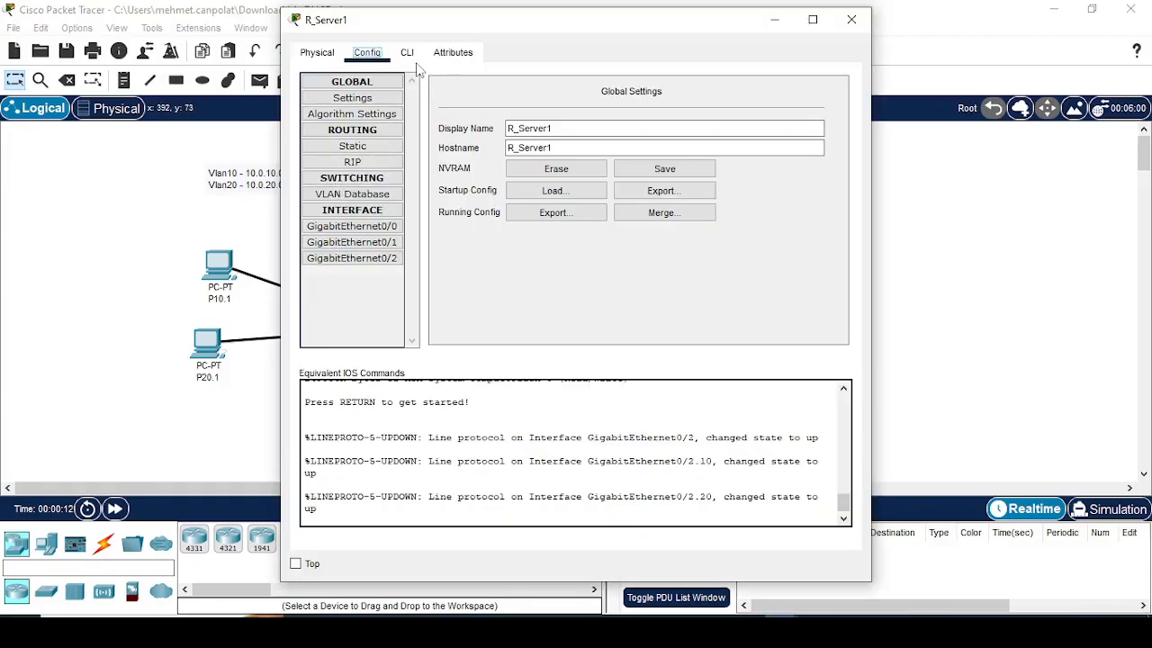
pyautogui.click(557, 169)
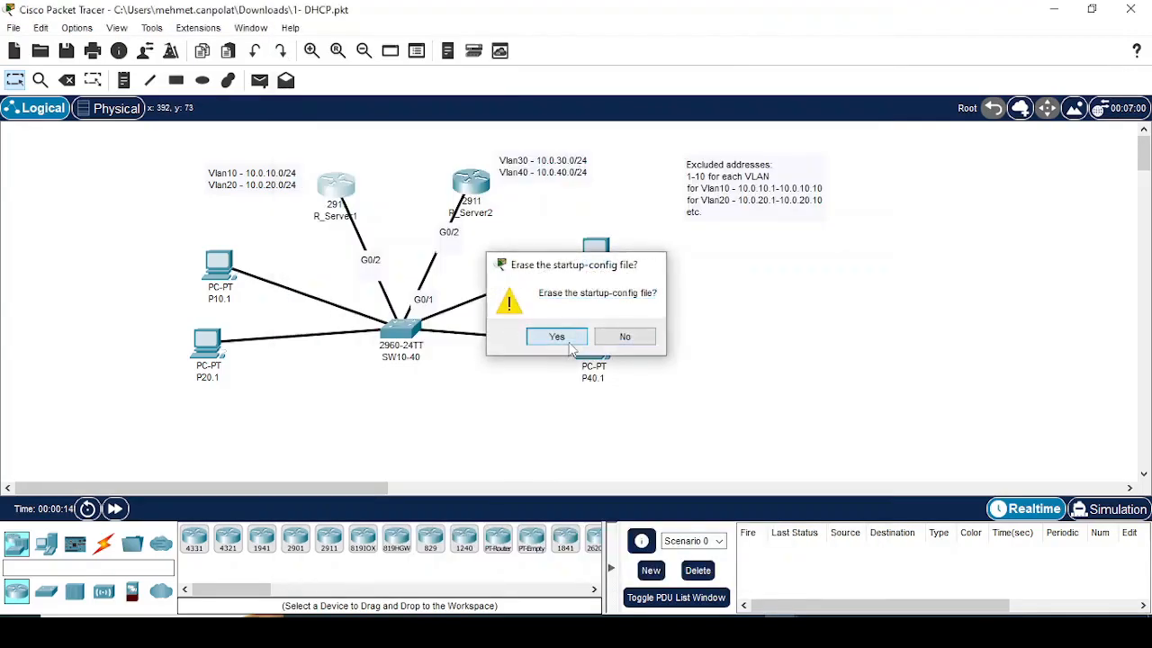
pyautogui.click(549, 334)
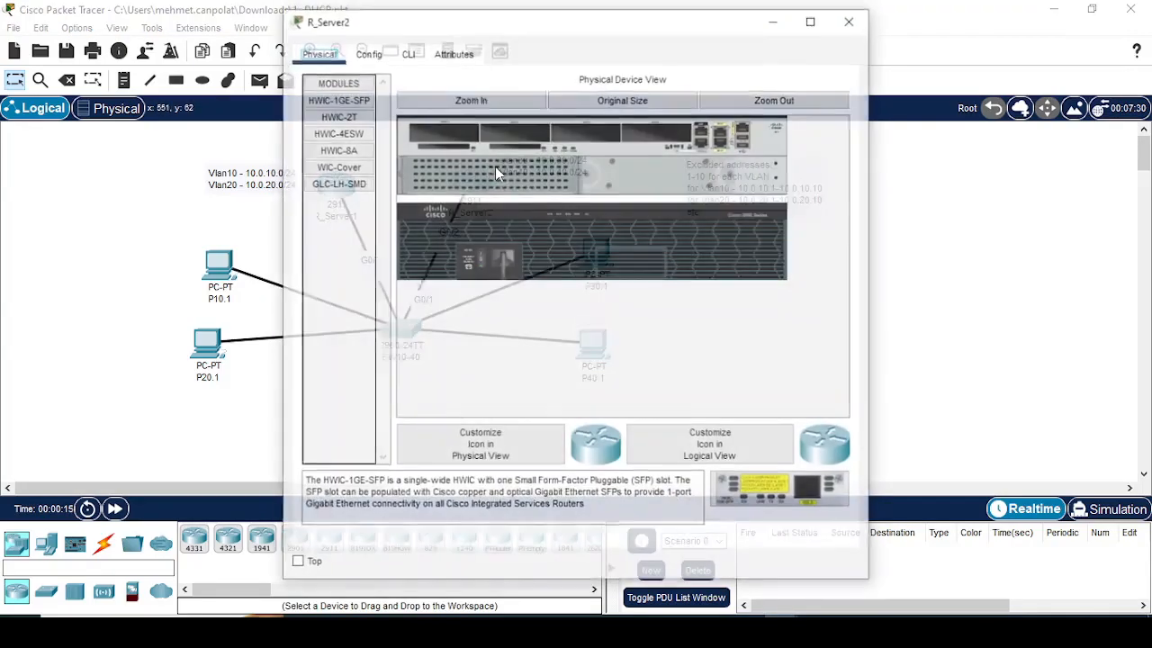
# Step: Erase the startup configurations of router R_Server2 and switch SW10-40
pyautogui.click(369, 54)
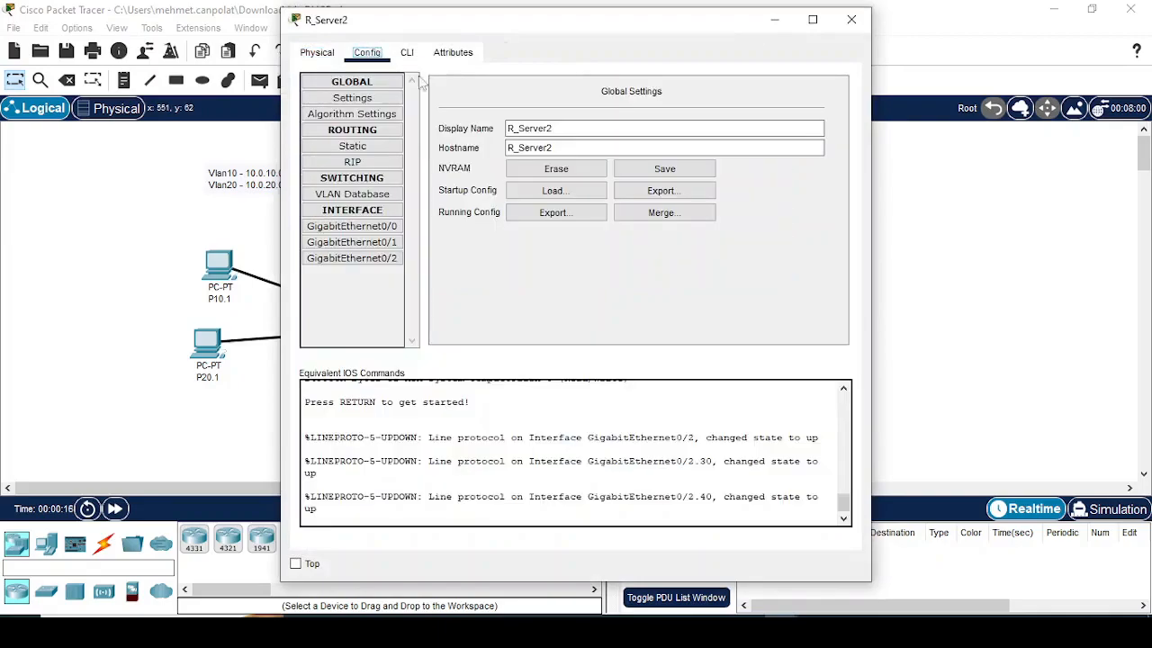
pyautogui.click(547, 164)
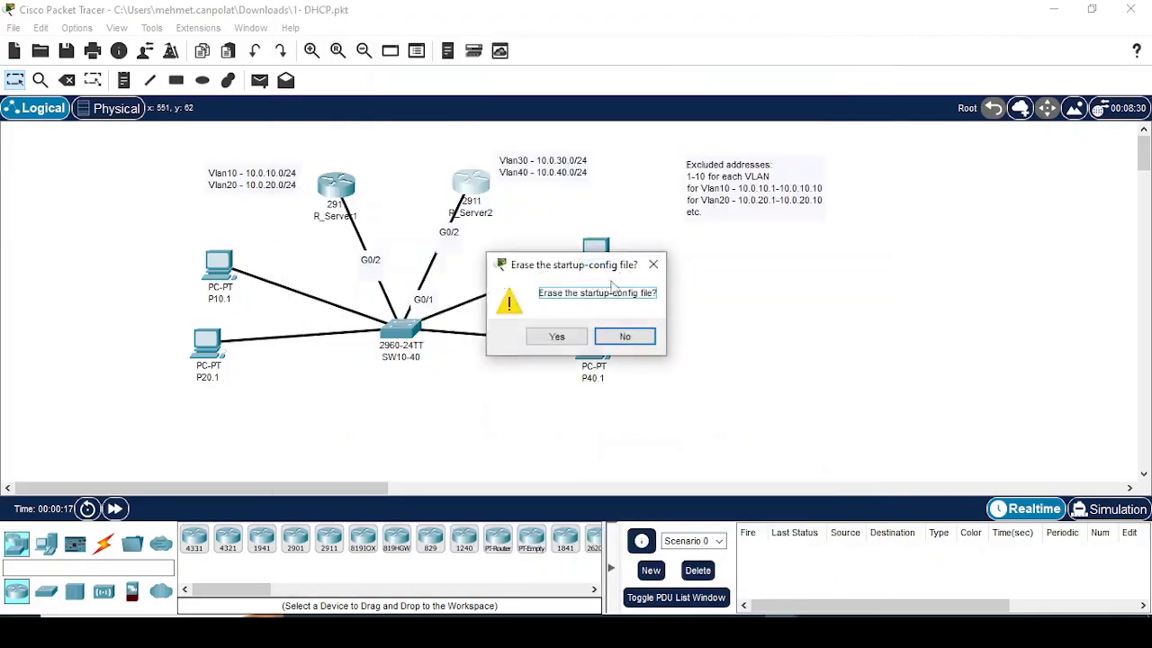
pyautogui.click(556, 336)
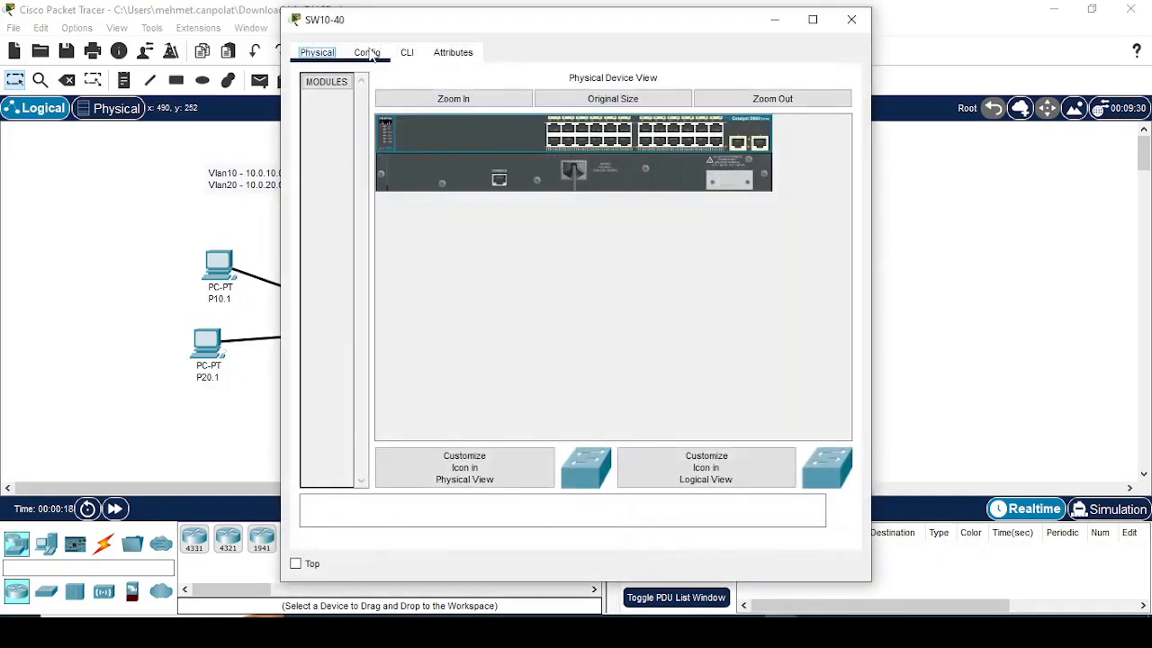
pyautogui.click(369, 54)
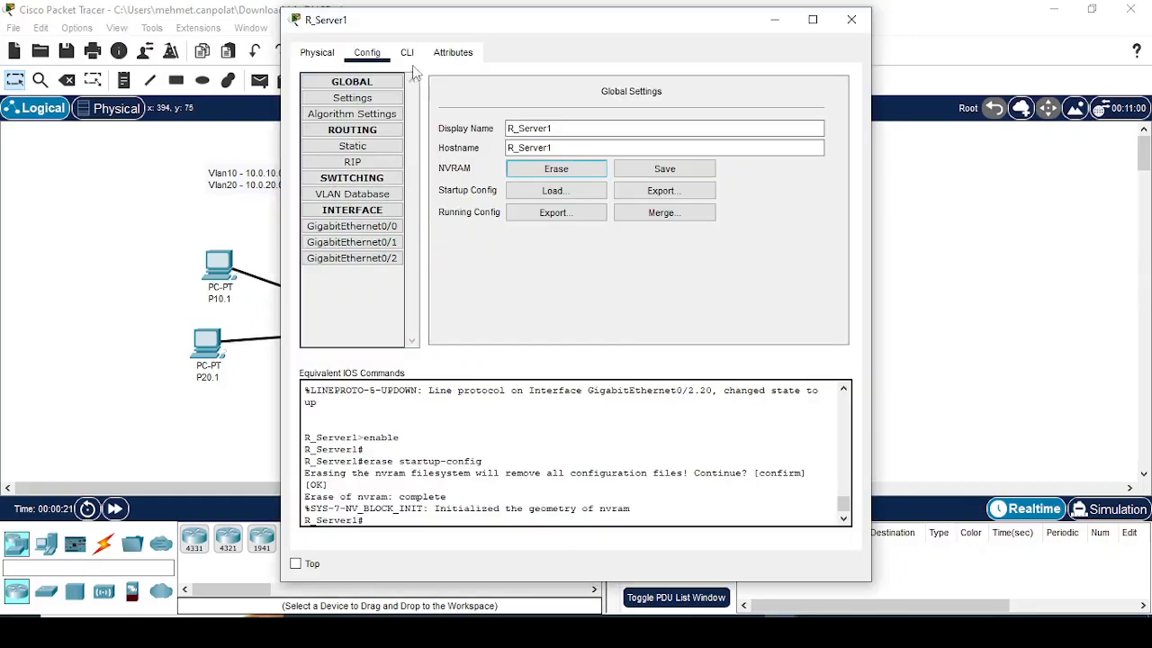
# Step: Restart R_Server1 with the reload command in its CLI and confirm
pyautogui.click(407, 52)
pyautogui.write('reload')
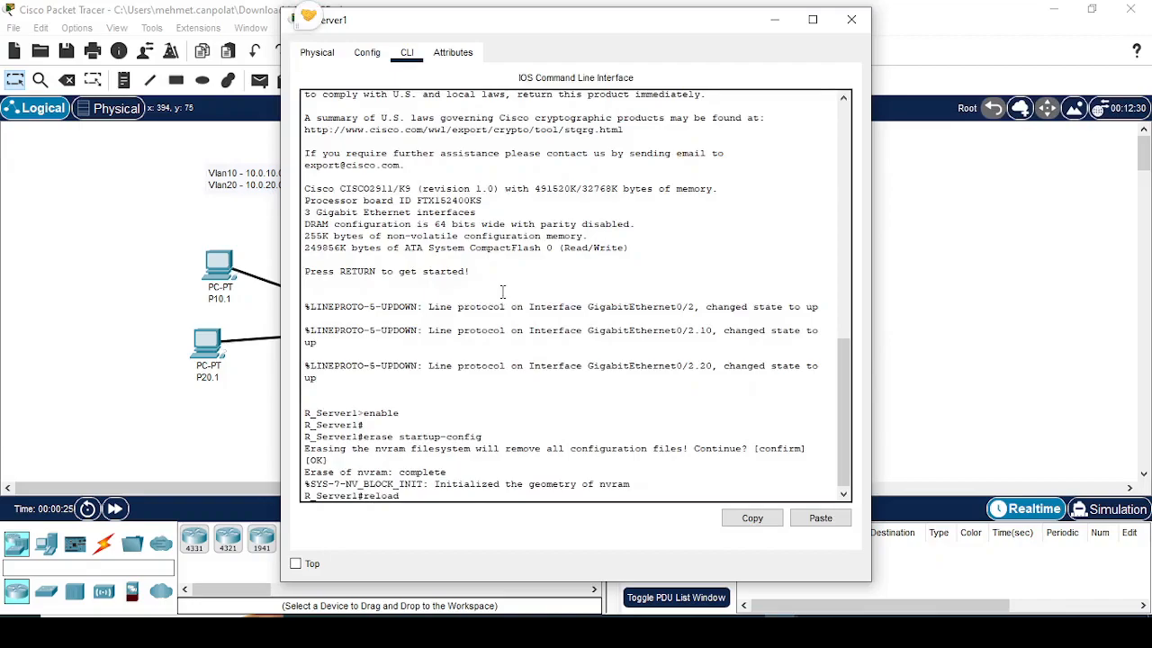
pyautogui.press('Return')
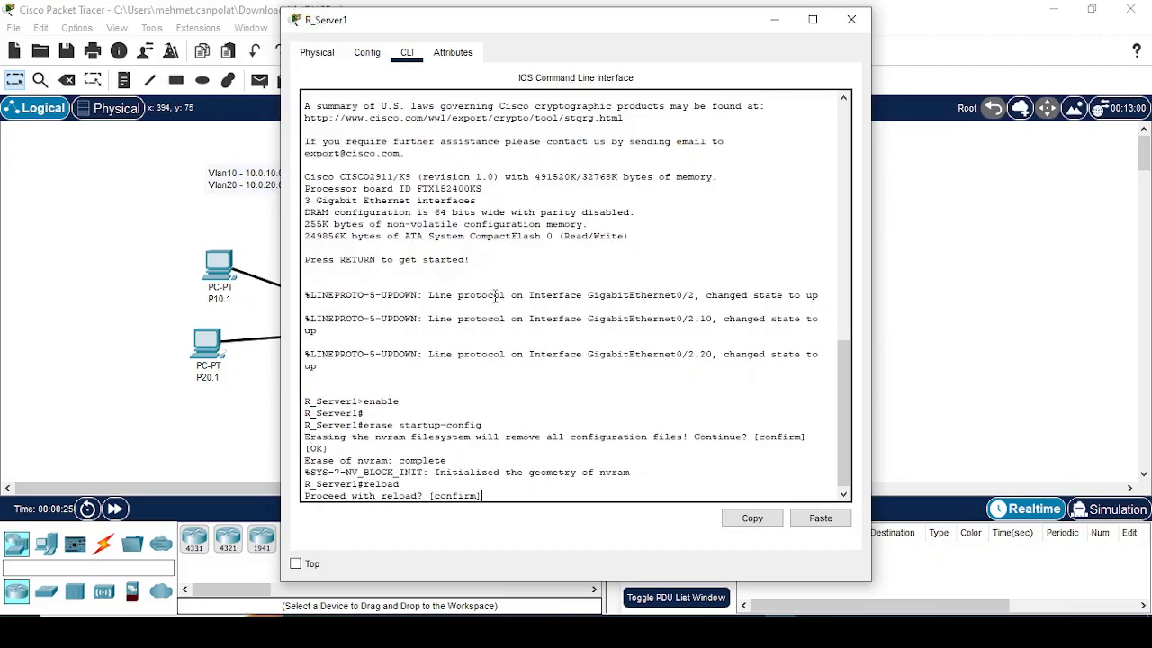
pyautogui.press('Return')
pyautogui.click(239, 242)
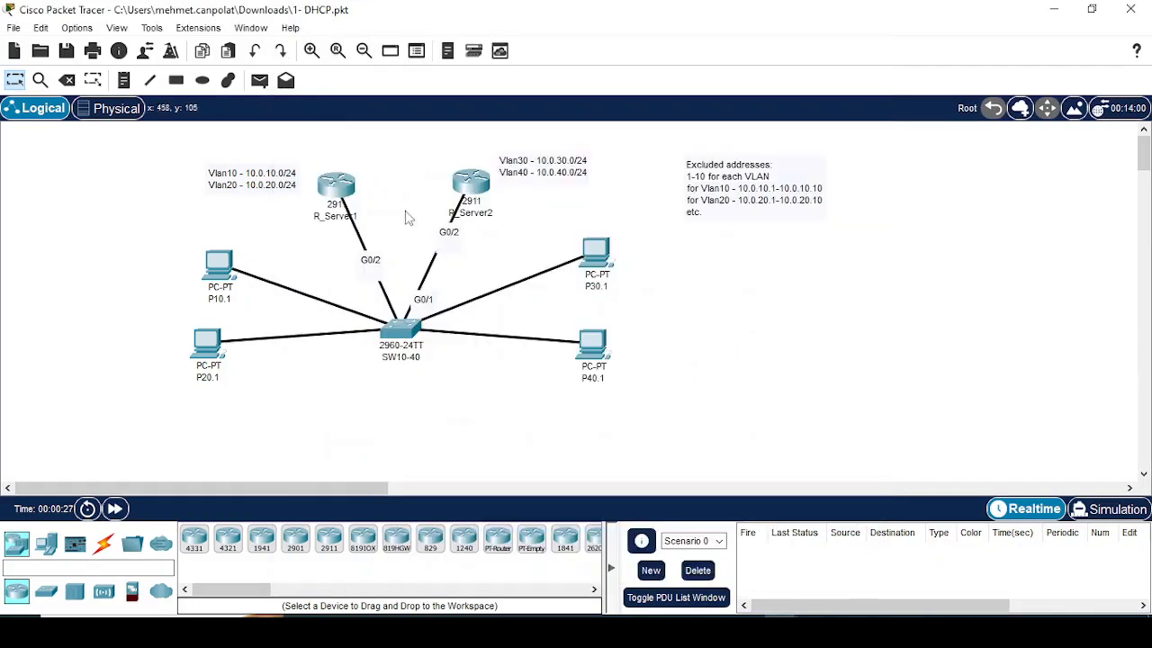
# Step: Restart R_Server2 with the reload command in its CLI and confirm
pyautogui.click(478, 180)
pyautogui.click(407, 53)
pyautogui.write('reload')
pyautogui.press('Return')
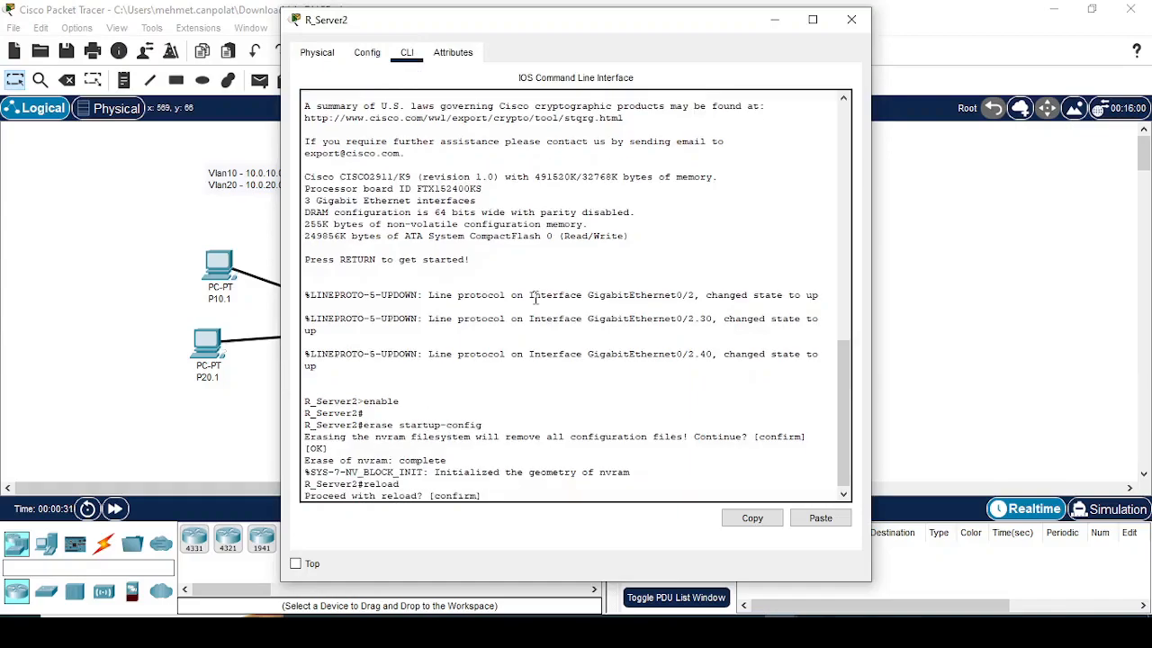
pyautogui.press('Return')
pyautogui.click(113, 287)
# Step: Restart switch SW10-40 with the reload command in its CLI and confirm
pyautogui.click(401, 324)
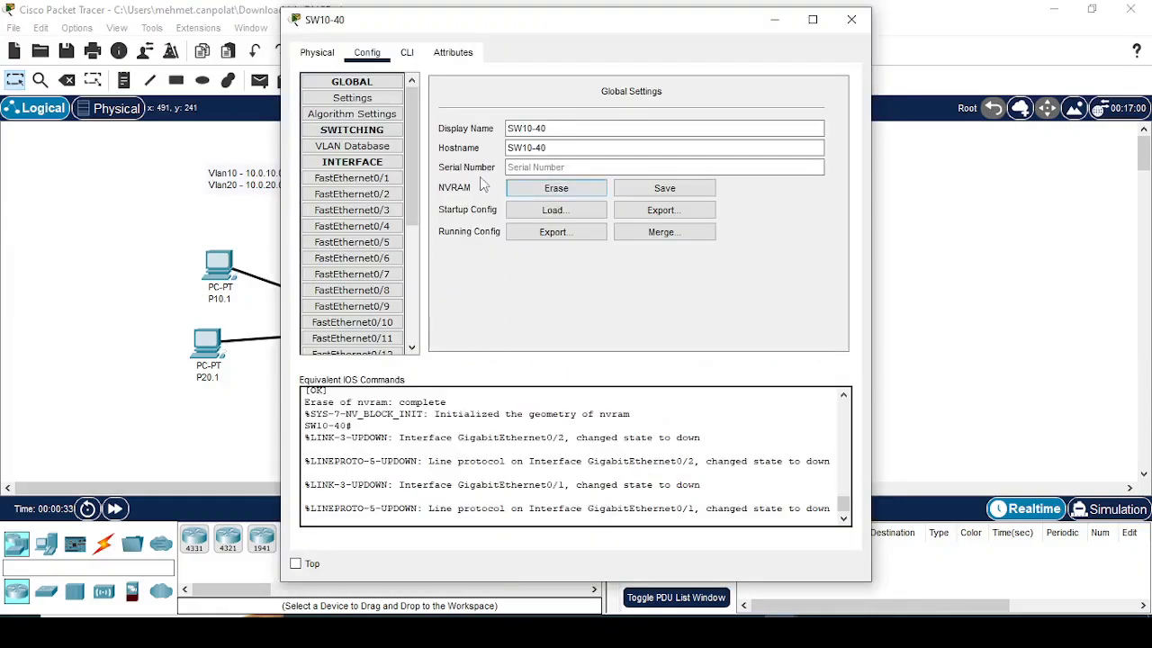
pyautogui.click(412, 54)
pyautogui.press('Return')
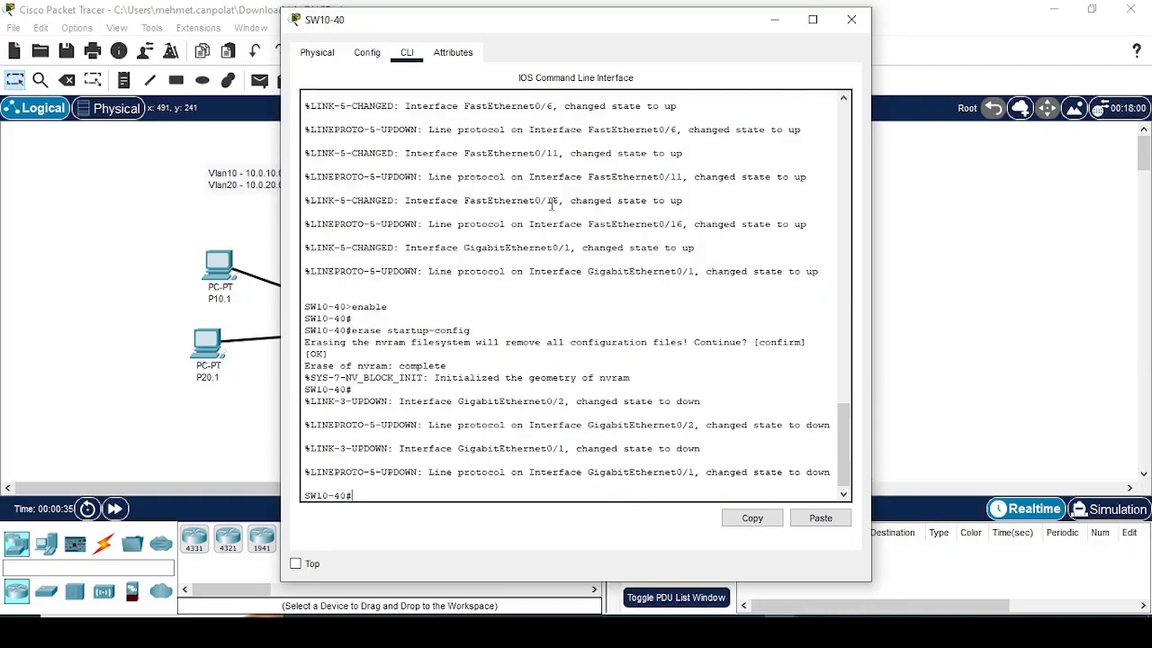
pyautogui.write('reload')
pyautogui.press('Return')
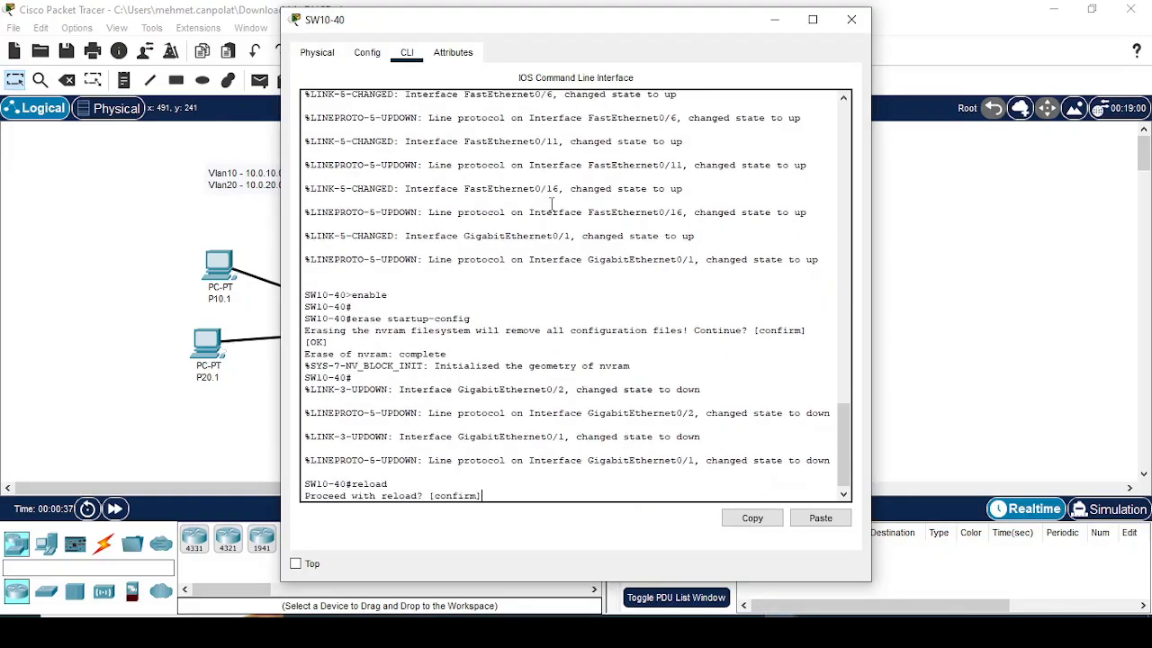
pyautogui.press('Return')
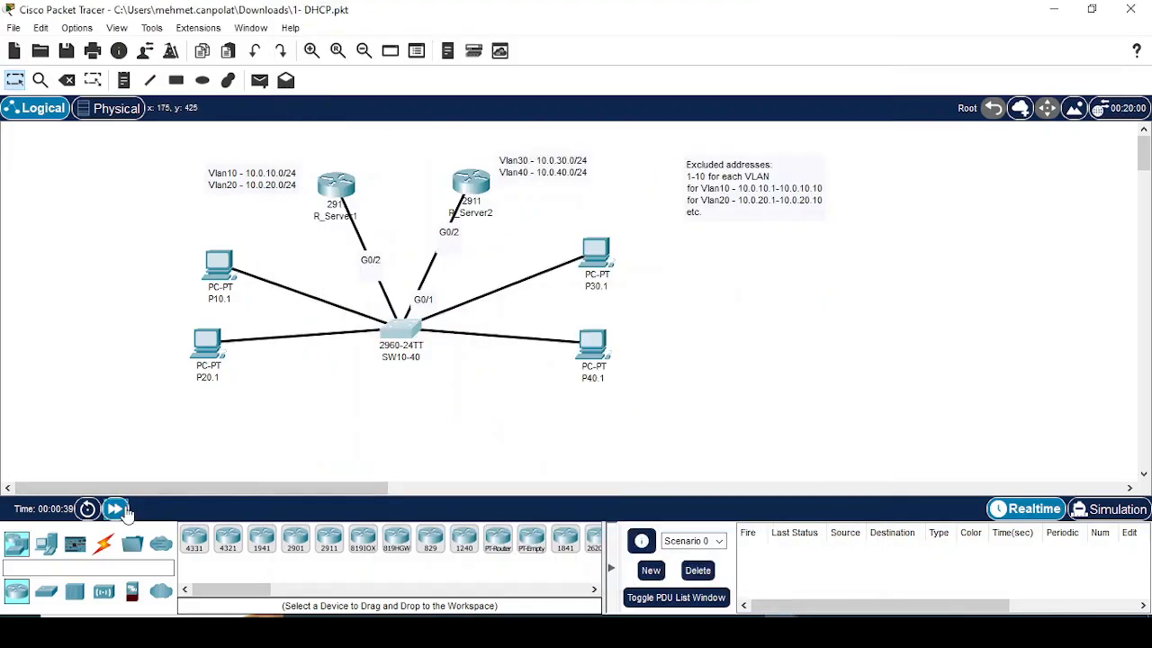
# Step: Open the CLI of switch SW10-40 and enter privileged EXEC mode
pyautogui.click(405, 333)
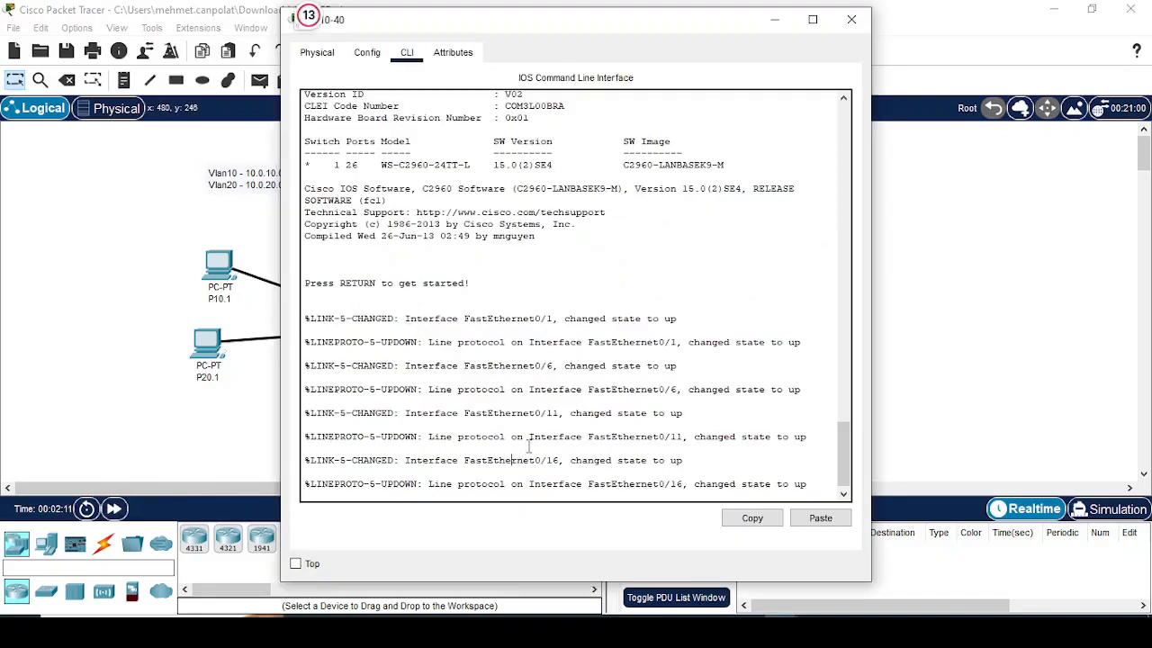
pyautogui.press('Return')
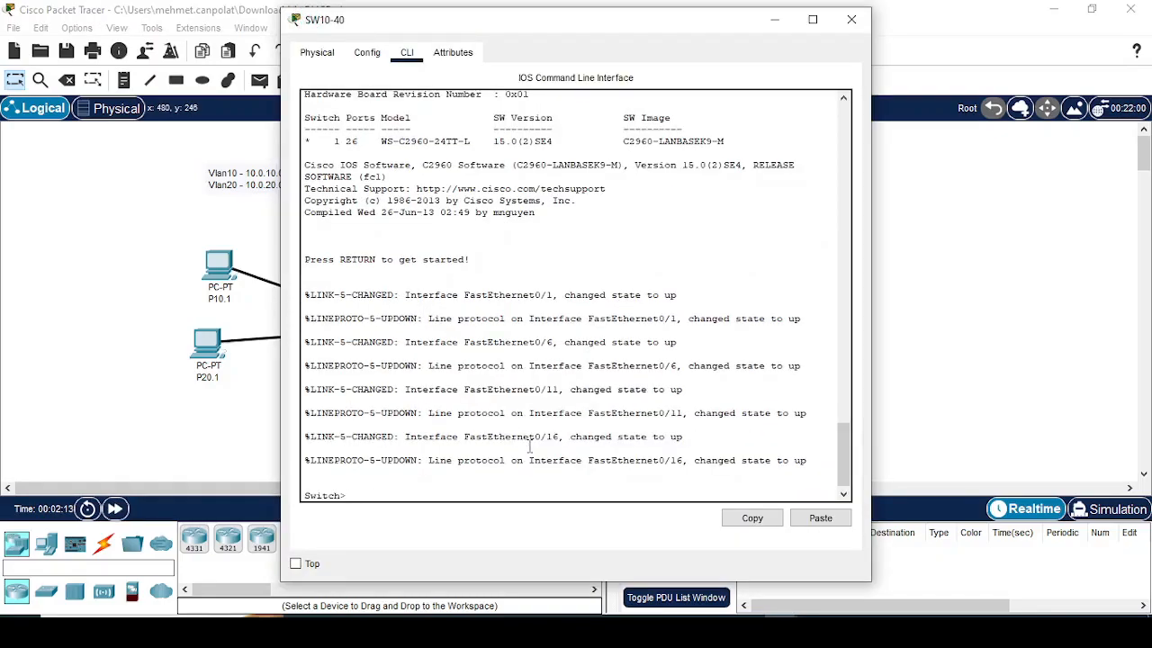
pyautogui.write('sh run')
pyautogui.press('Return')
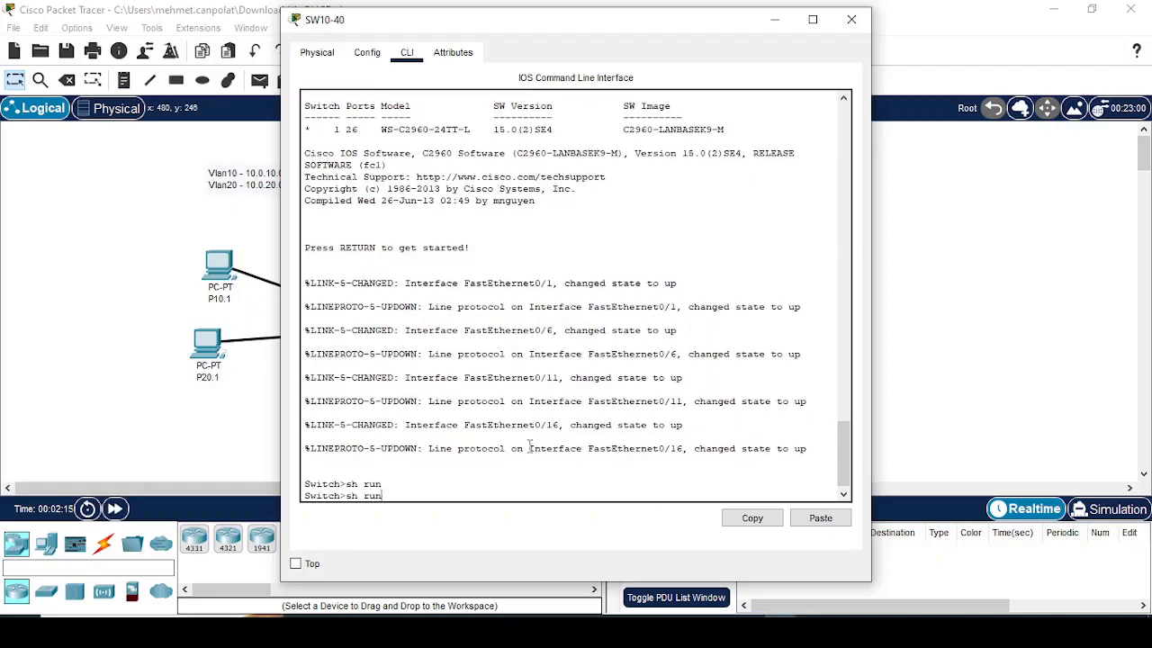
pyautogui.press('BackSpace')
pyautogui.press('BackSpace')
pyautogui.press('BackSpace')
pyautogui.press('BackSpace')
pyautogui.press('BackSpace')
pyautogui.press('BackSpace')
pyautogui.write('en')
pyautogui.press('Return')
# Step: Display the switch's running configuration and page through it to the end
pyautogui.write('sh run')
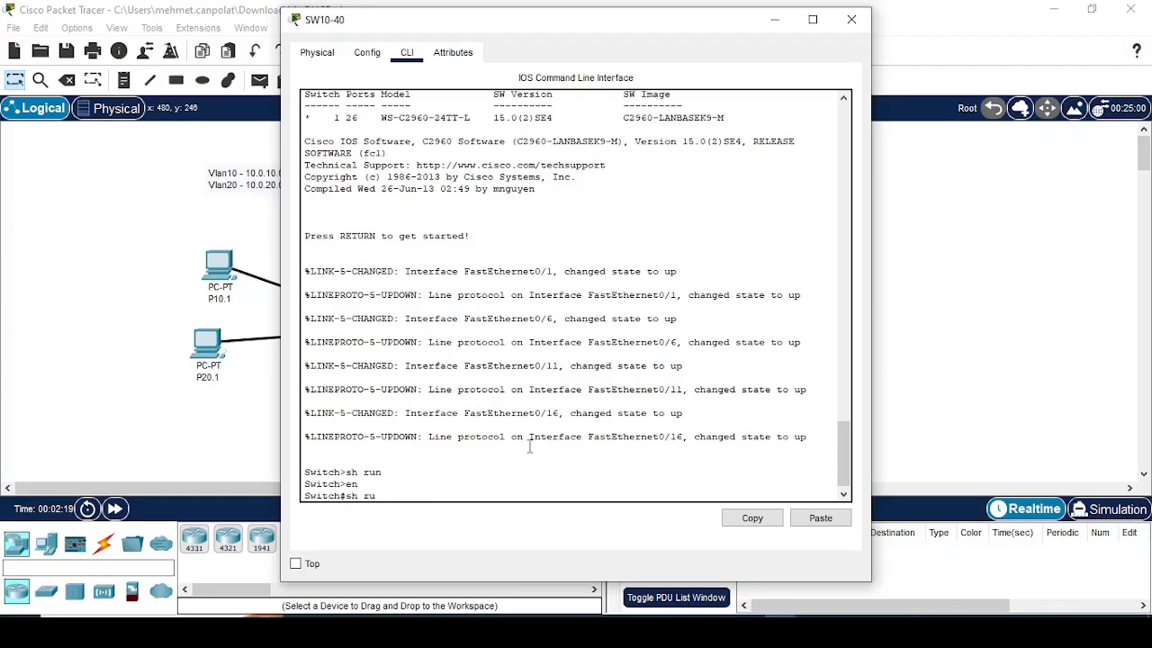
pyautogui.press('Return')
pyautogui.press('space')
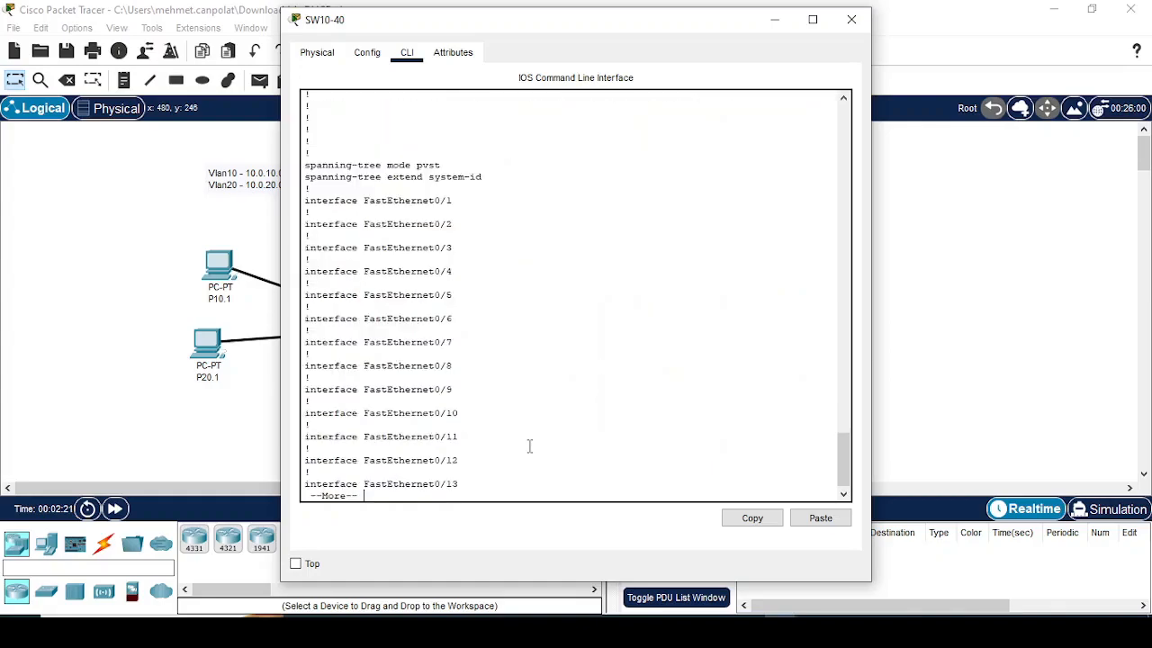
pyautogui.press('space')
pyautogui.press('space')
pyautogui.press('Return')
pyautogui.press('Return')
pyautogui.press('Return')
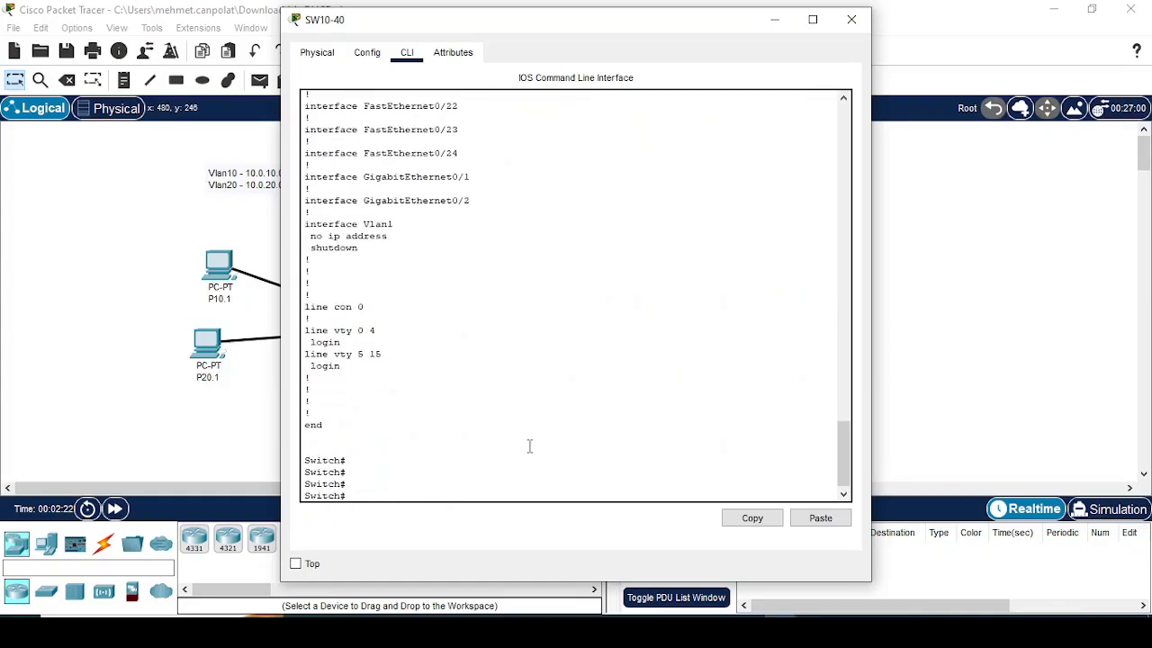
# Step: Enter global configuration mode on the switch and set its hostname to SW10-40
pyautogui.write('conf t')
pyautogui.press('Return')
pyautogui.moveTo(581, 21); pyautogui.dragTo(789, 26)
pyautogui.write('hos')
pyautogui.press('Tab')
pyautogui.write('SW10-40')
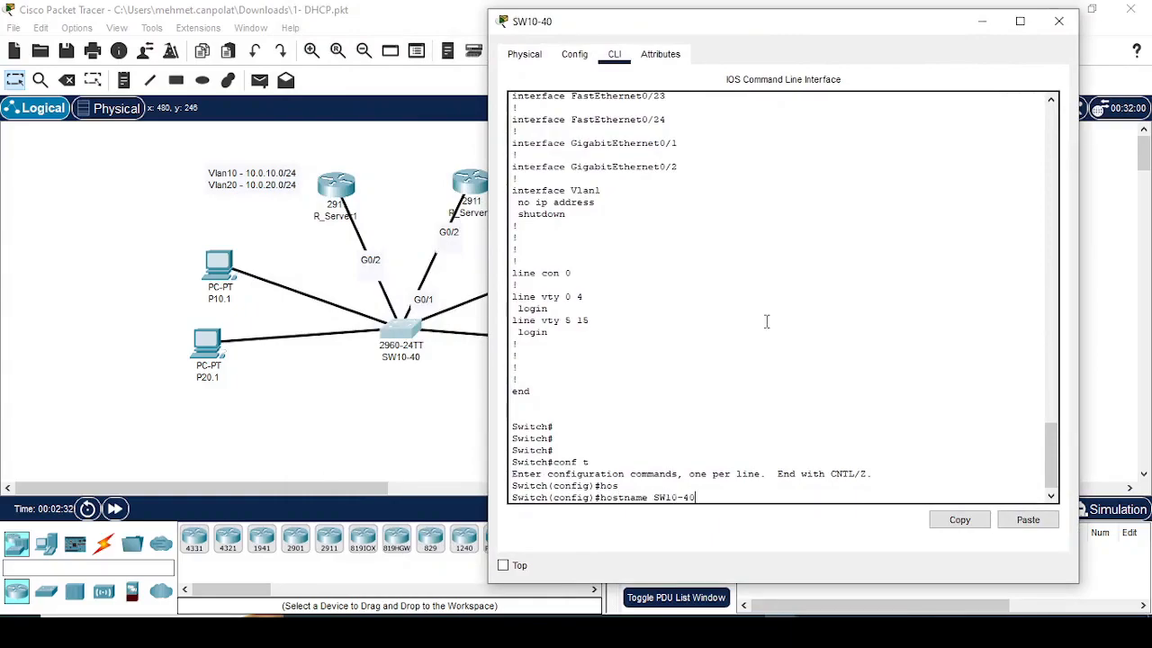
pyautogui.press('Return')
# Step: Select interface range f0/1-6 on the switch and set the ports to switchport mode access
pyautogui.write('int ra')
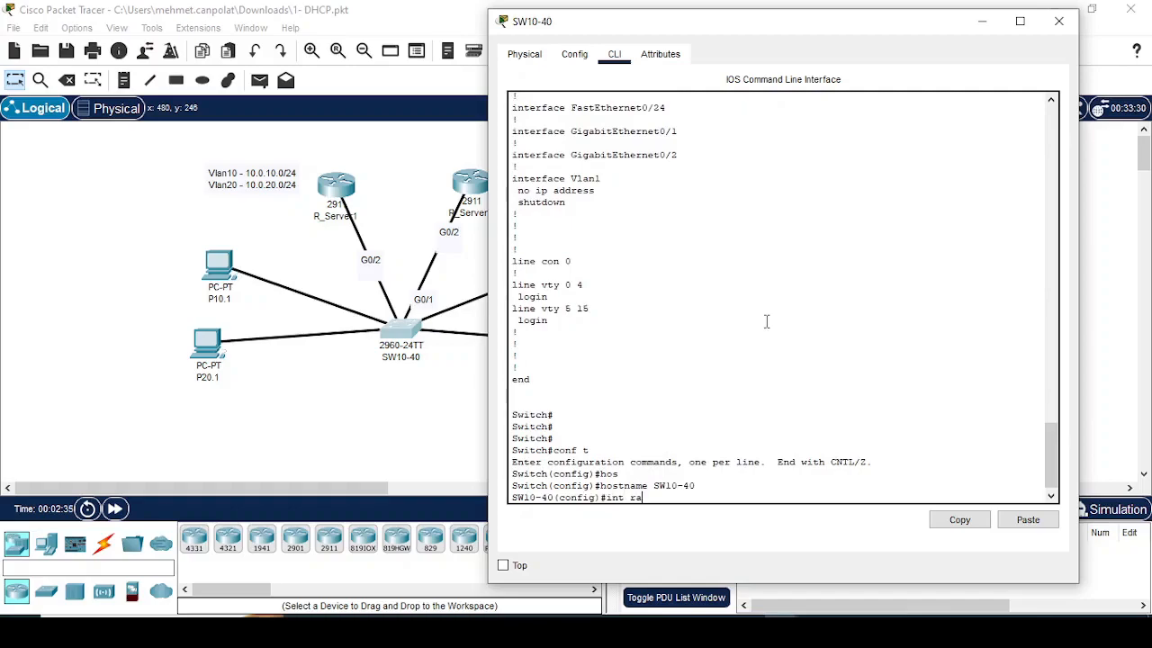
pyautogui.press('Tab')
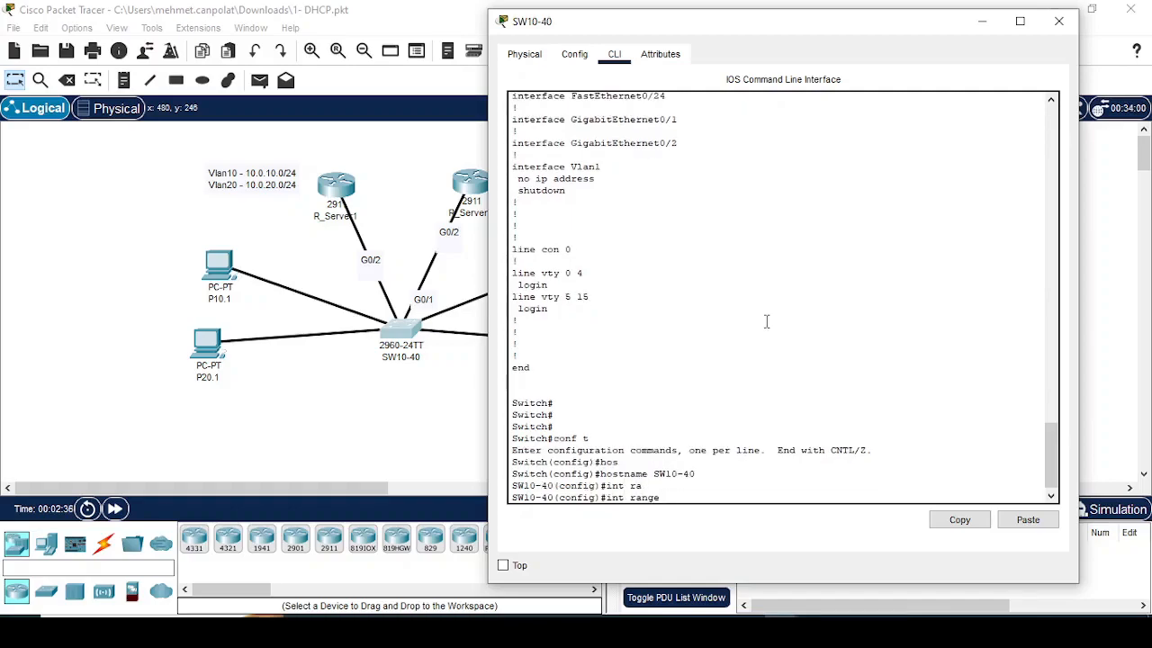
pyautogui.write('f0/1-6')
pyautogui.press('Return')
pyautogui.write('sw')
pyautogui.press('Tab')
pyautogui.write('mode')
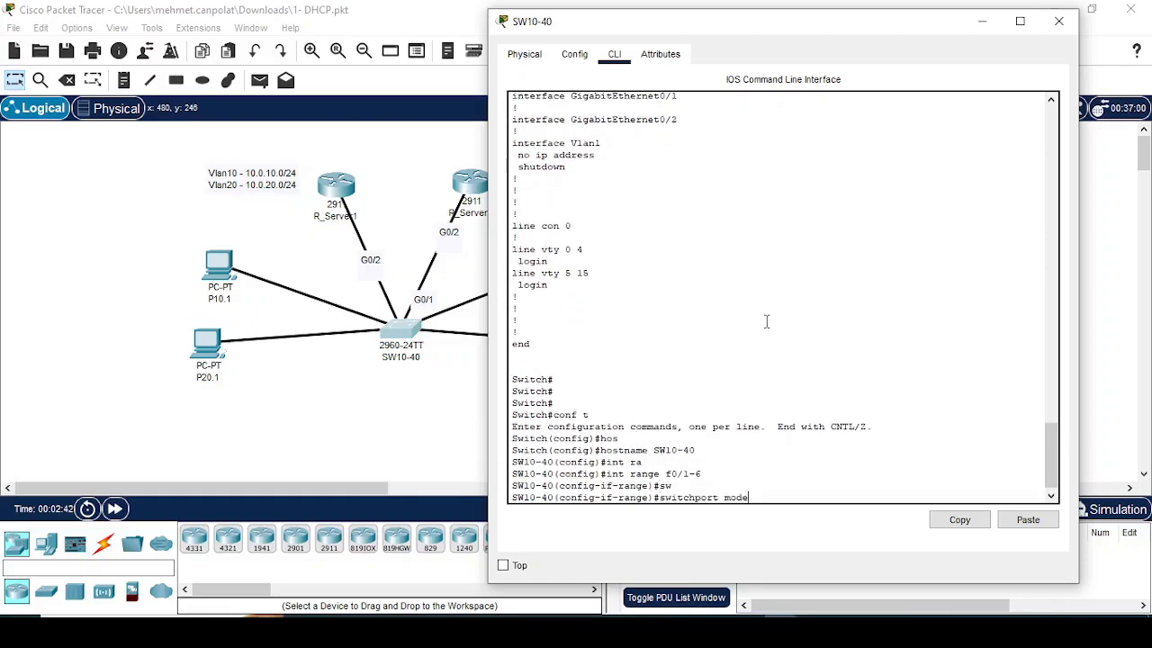
pyautogui.press('Tab')
pyautogui.write('ac')
pyautogui.press('Tab')
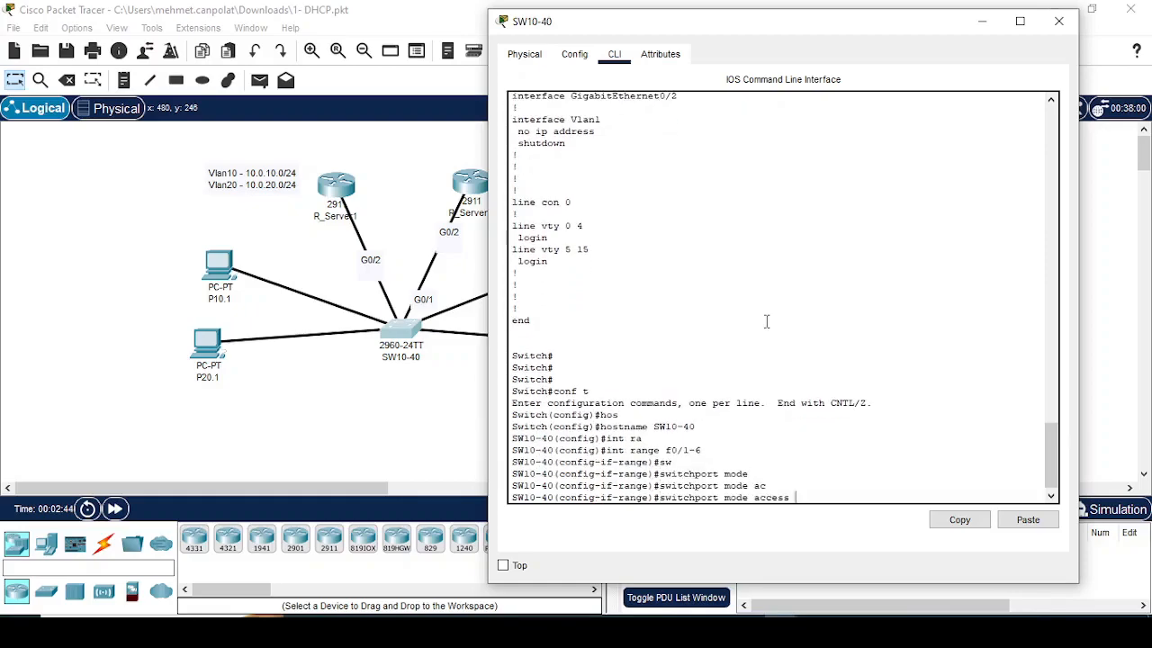
pyautogui.press('Return')
# Step: Assign the selected f0/1-6 ports to access VLAN 10
pyautogui.write('sw')
pyautogui.press('Tab')
pyautogui.write('ac')
pyautogui.press('Tab')
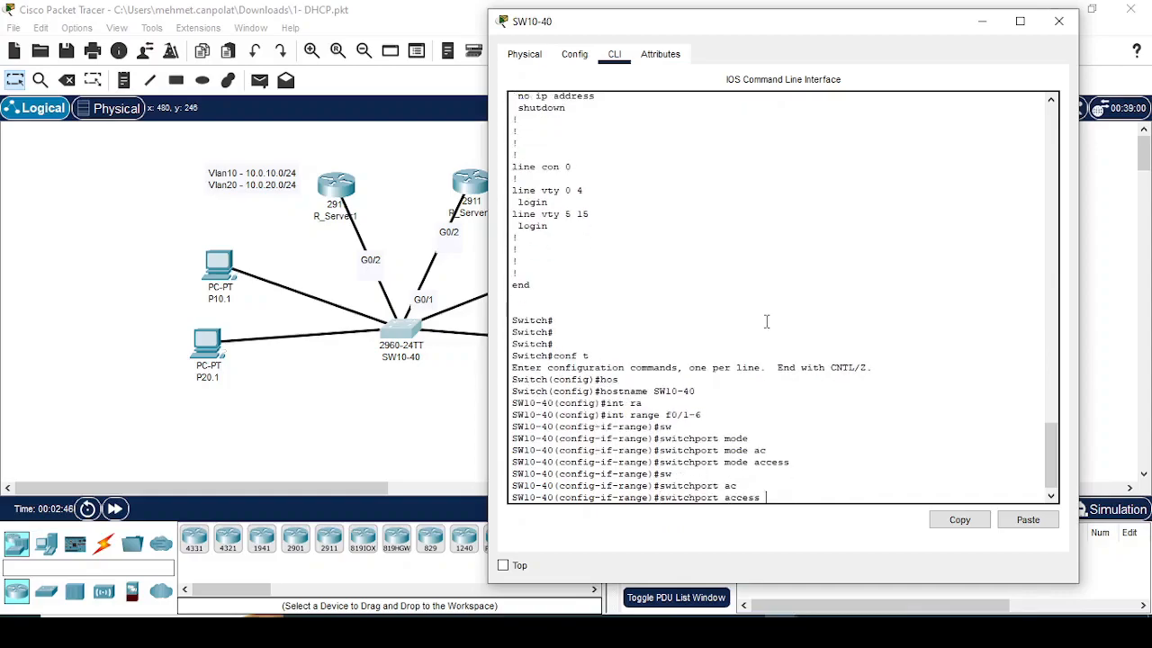
pyautogui.write('vla')
pyautogui.press('Tab')
pyautogui.write('10')
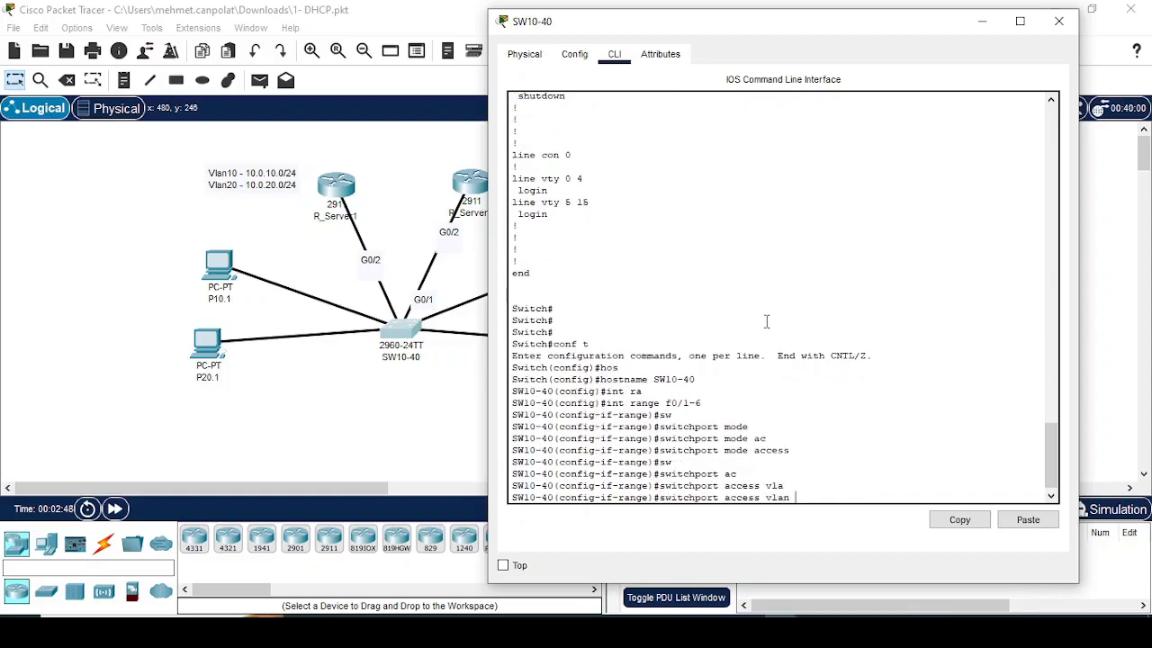
pyautogui.press('Return')
# Step: Select interface range f0/6-10 and set the ports to switchport mode access
pyautogui.press('Up')
pyautogui.press('Up')
pyautogui.press('Up')
pyautogui.press('Up')
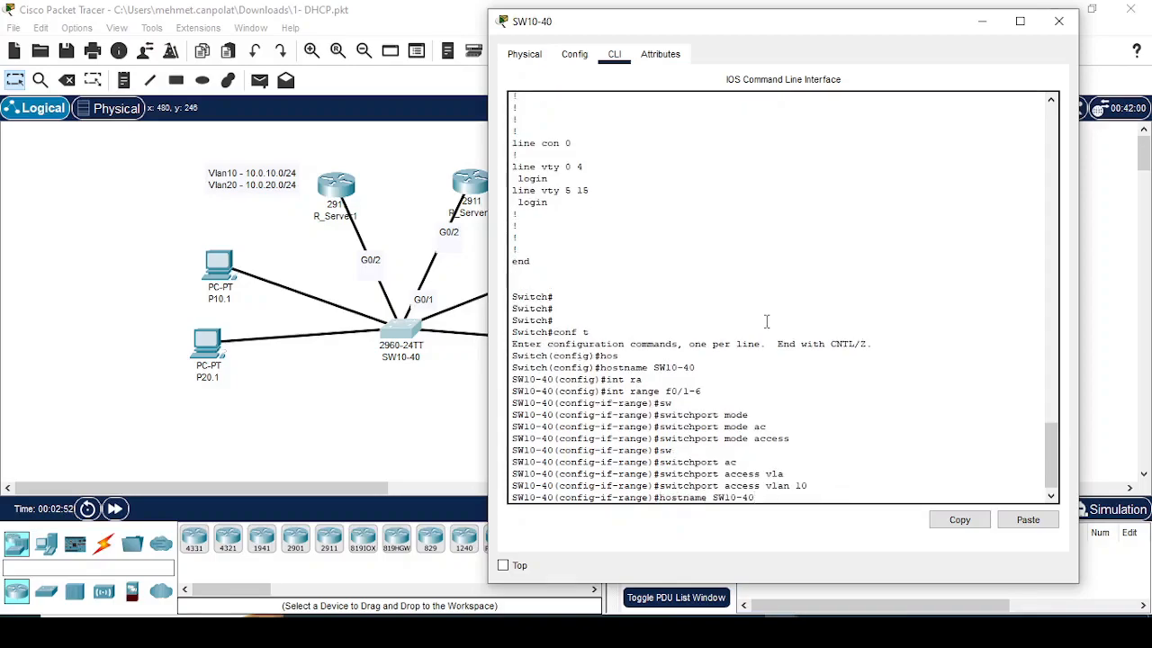
pyautogui.press('Down')
pyautogui.press('BackSpace')
pyautogui.press('BackSpace')
pyautogui.press('BackSpace')
pyautogui.write('6-10')
pyautogui.press('Return')
# Step: Assign the f0/6-10 port range to access VLAN 20
pyautogui.press('Up')
pyautogui.press('Up')
pyautogui.press('Up')
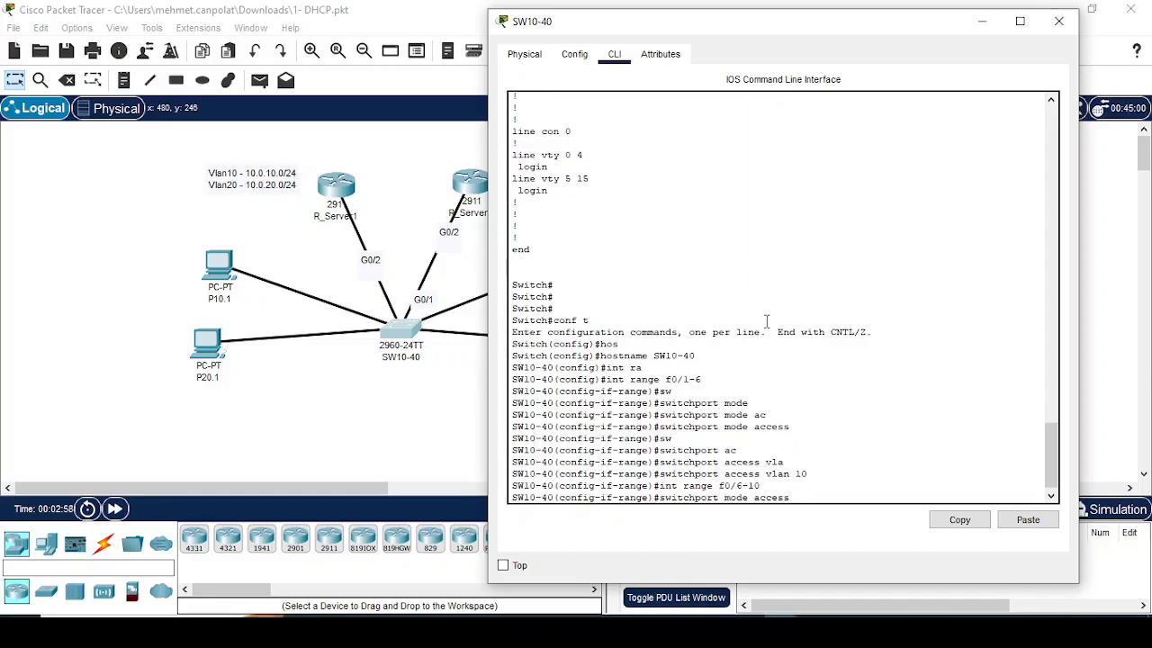
pyautogui.press('Return')
pyautogui.press('Up')
pyautogui.press('Up')
pyautogui.press('Up')
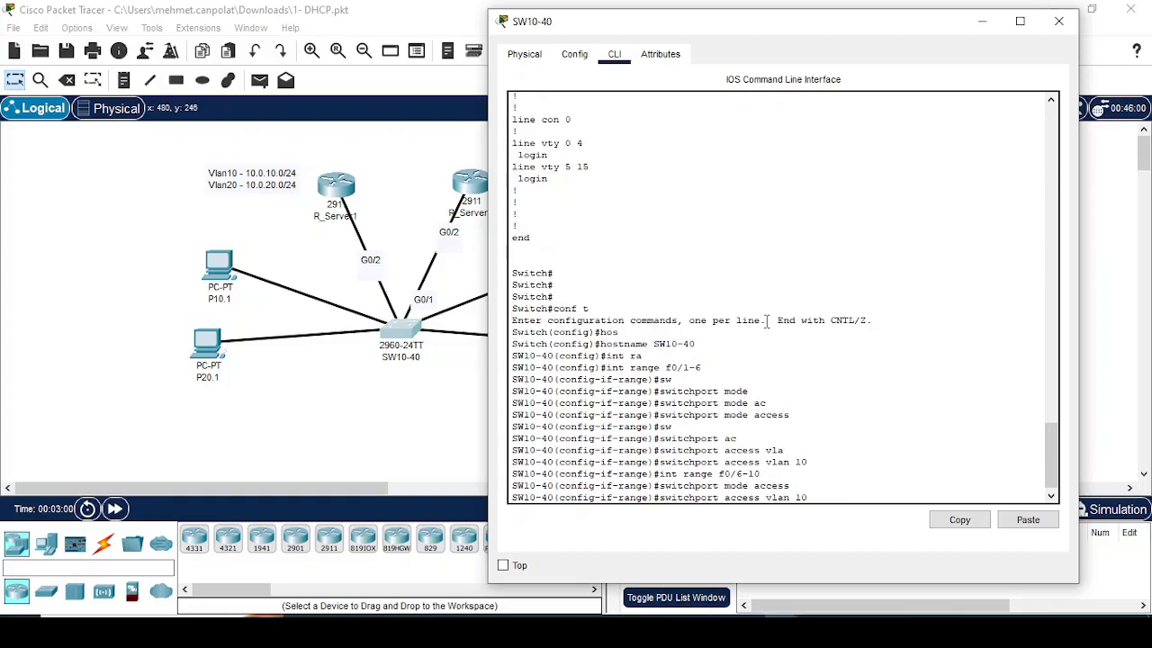
pyautogui.press('BackSpace')
pyautogui.press('BackSpace')
pyautogui.write('20')
pyautogui.press('Return')
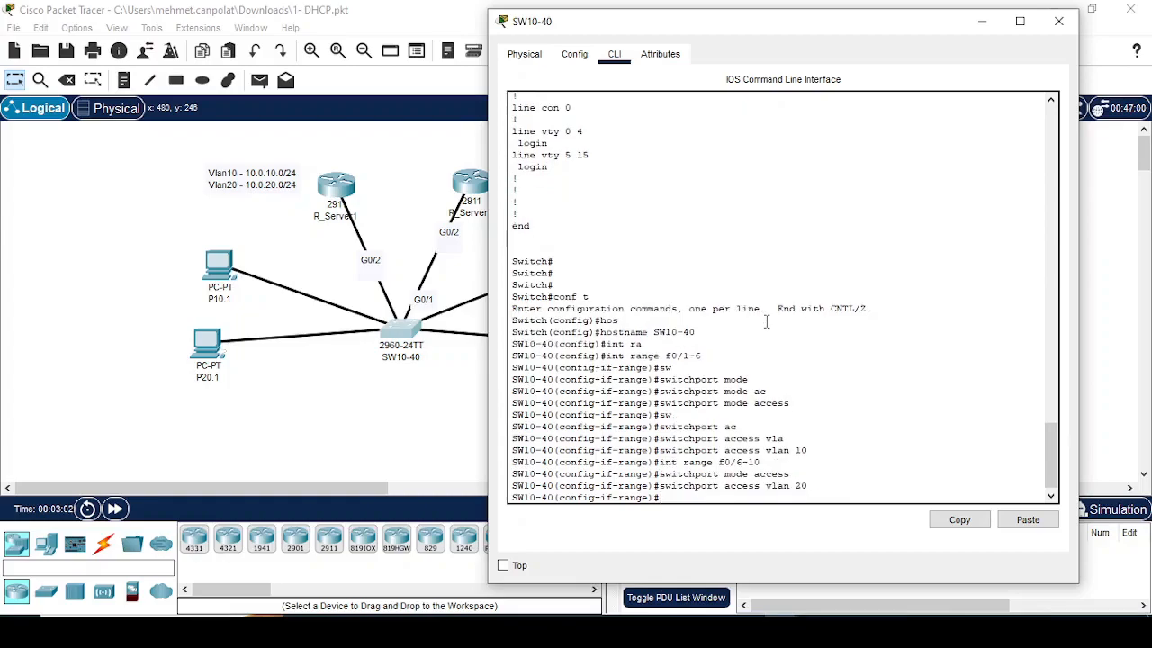
# Step: Select interface range f0/11-20 and set the ports to switchport mode access
pyautogui.press('Up')
pyautogui.press('Up')
pyautogui.press('Up')
pyautogui.press('BackSpace')
pyautogui.press('BackSpace')
pyautogui.press('BackSpace')
pyautogui.press('BackSpace')
pyautogui.write('11-20')
pyautogui.press('Return')
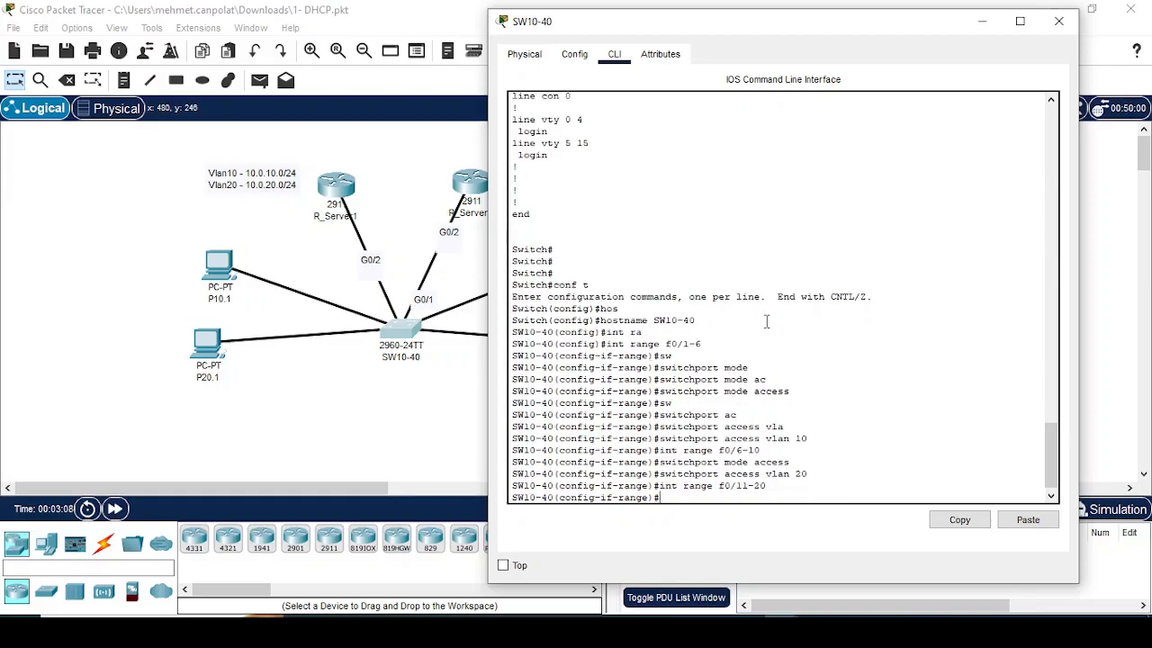
pyautogui.press('Up')
pyautogui.press('Up')
# Step: Assign the f0/11-20 port range to access VLAN 30
pyautogui.press('Up')
pyautogui.press('Return')
pyautogui.press('Up')
pyautogui.press('Up')
pyautogui.press('Up')
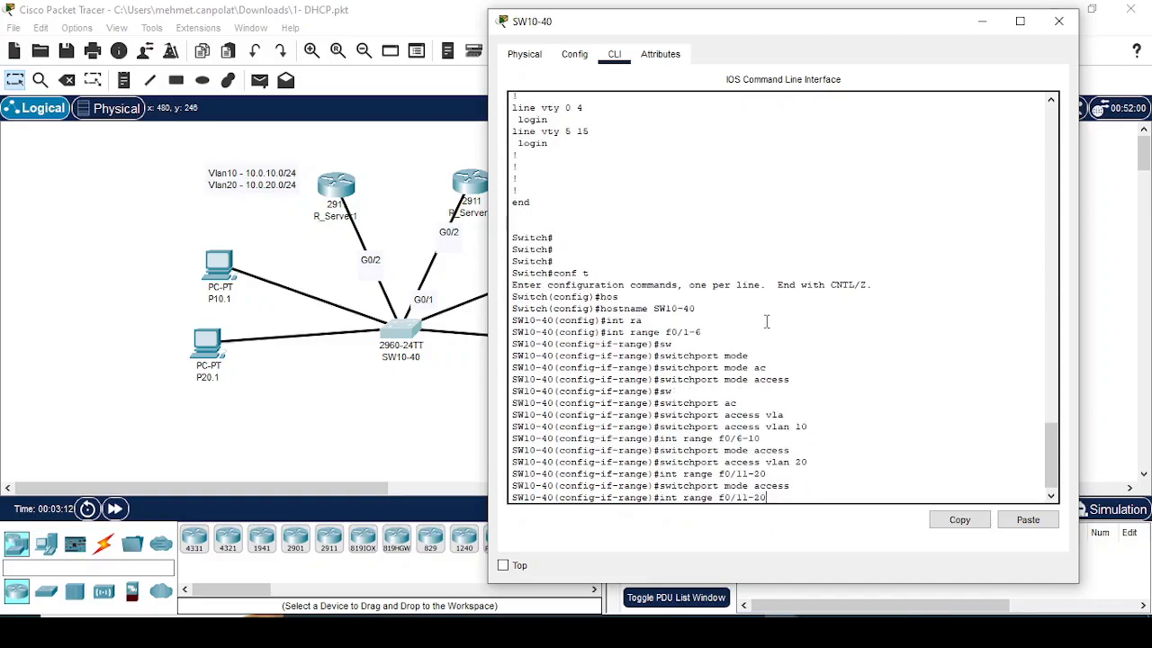
pyautogui.press('BackSpace')
pyautogui.press('BackSpace')
pyautogui.write('30')
pyautogui.press('Return')
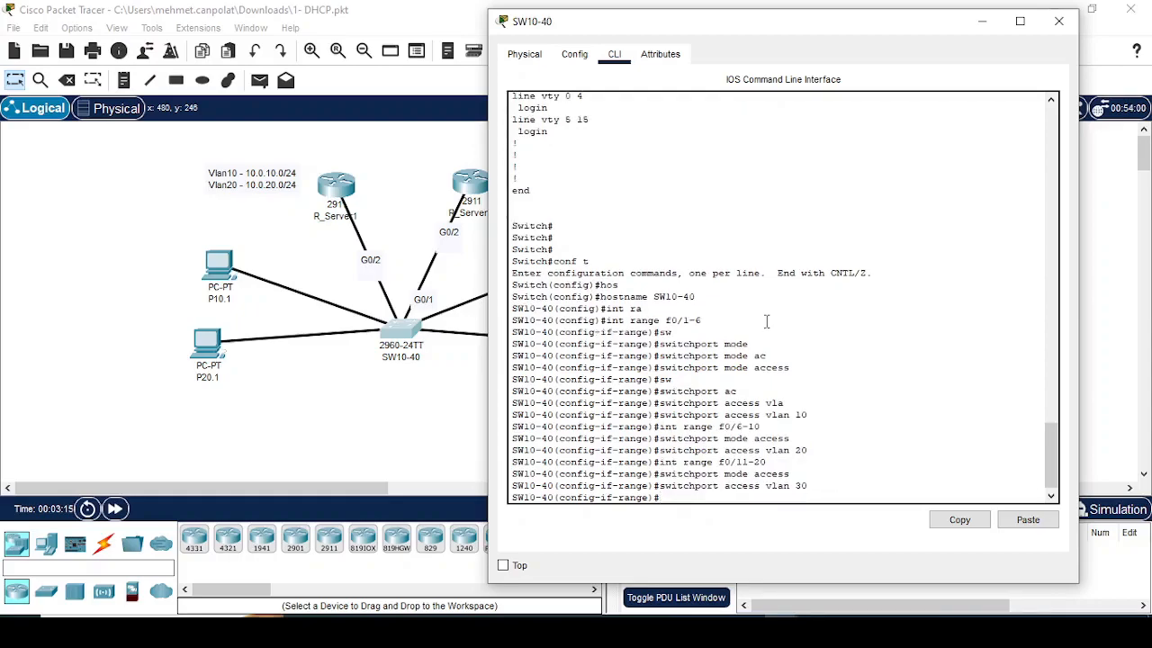
# Step: Select interface range f0/16-20 and set the ports to switchport mode access
pyautogui.press('Up')
pyautogui.press('Up')
pyautogui.press('Up')
pyautogui.press('Left')
pyautogui.press('Left')
pyautogui.press('Left')
pyautogui.press('BackSpace')
pyautogui.write('6')
pyautogui.press('Return')
pyautogui.press('Up')
pyautogui.press('Up')
pyautogui.press('Up')
pyautogui.press('Return')
# Step: Assign the f0/16-20 port range to access VLAN 40
pyautogui.press('Up')
pyautogui.press('Up')
pyautogui.press('Up')
pyautogui.press('BackSpace')
pyautogui.press('BackSpace')
pyautogui.write('40')
pyautogui.press('Return')
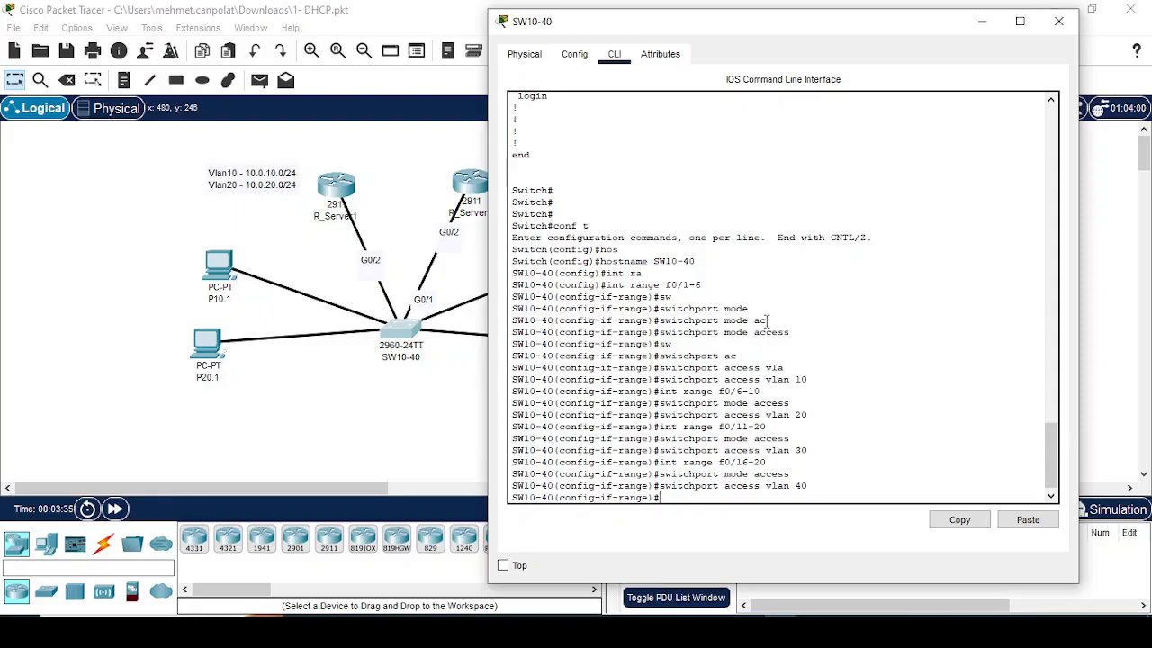
# Step: Check the status of all switch interfaces with do sh ip int br
pyautogui.write('do sh ip int br')
pyautogui.press('Return')
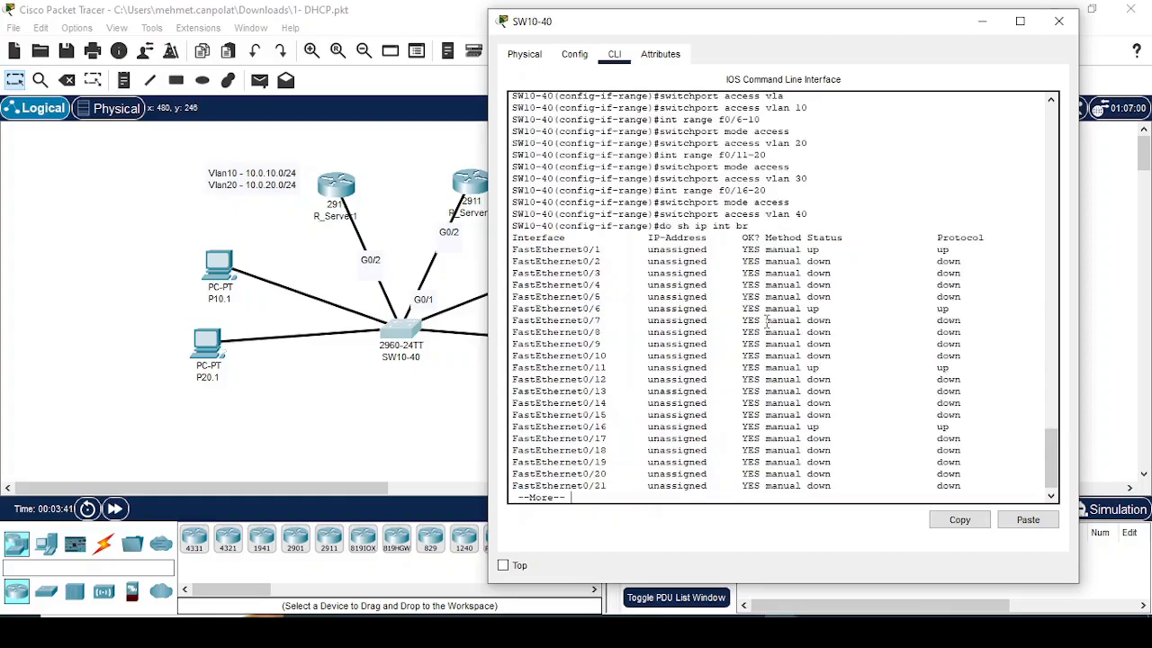
pyautogui.press('space')
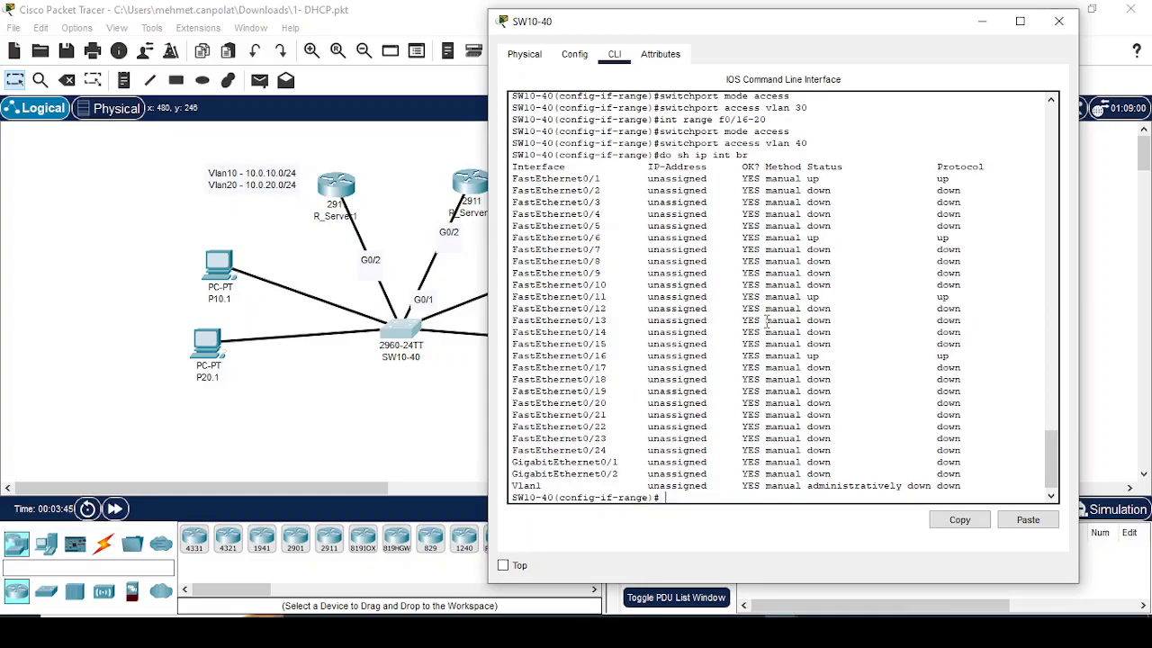
pyautogui.press('Return')
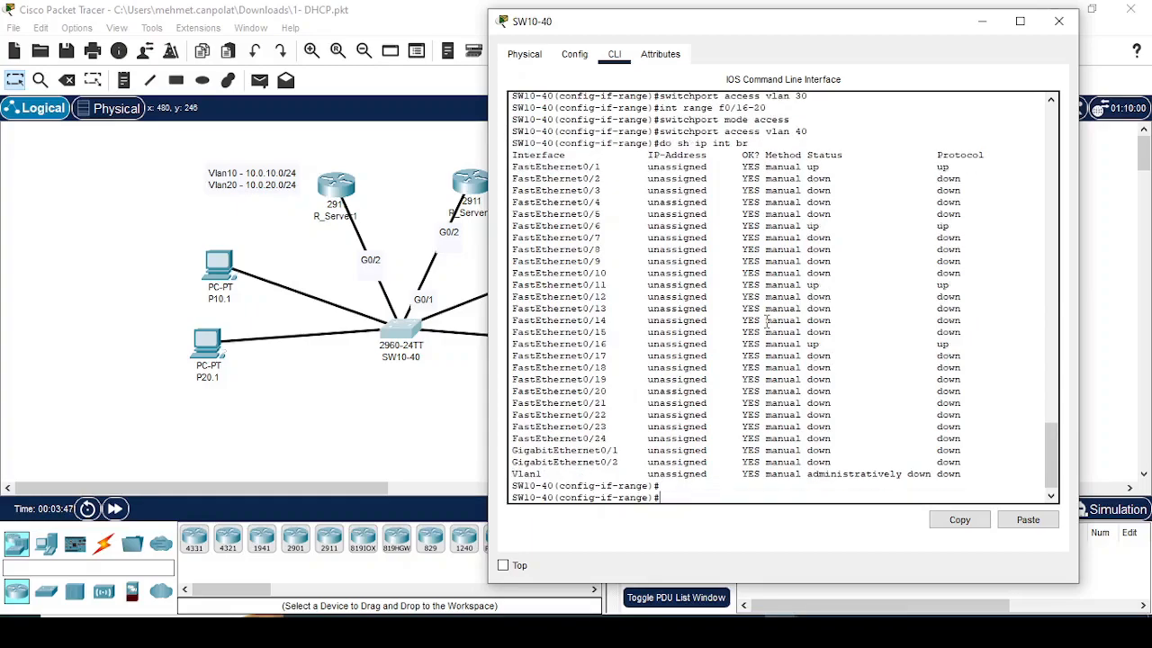
# Step: Leave the interface range and set interface g0/2 to switchport mode trunk
pyautogui.write('exit')
pyautogui.press('Return')
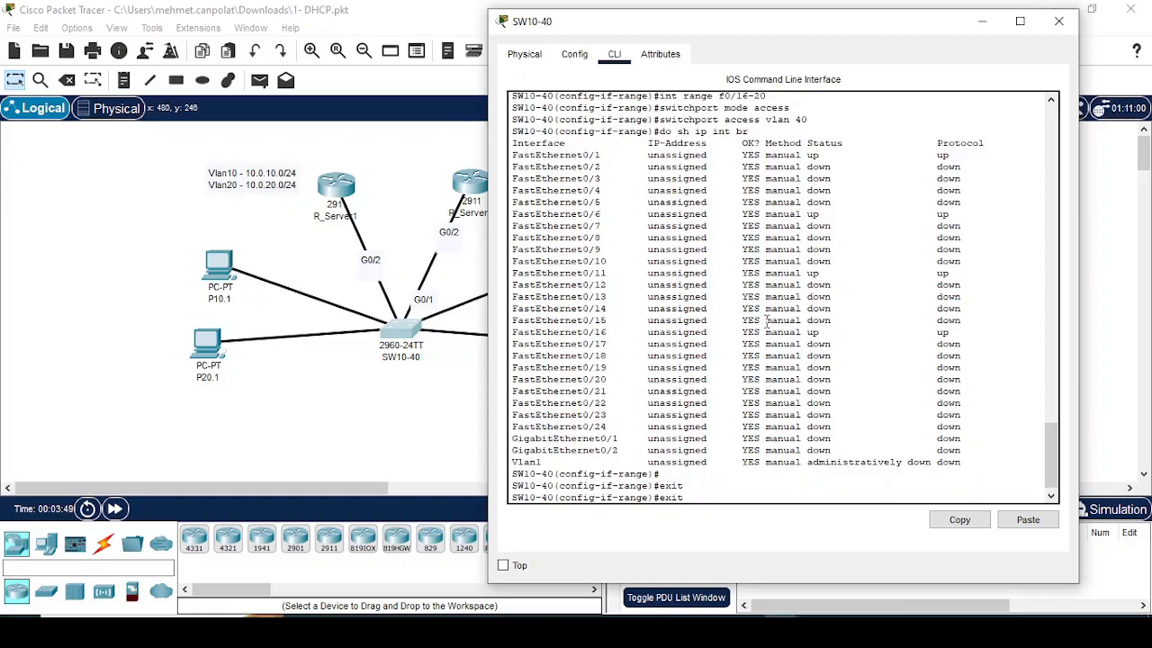
pyautogui.write('int ')
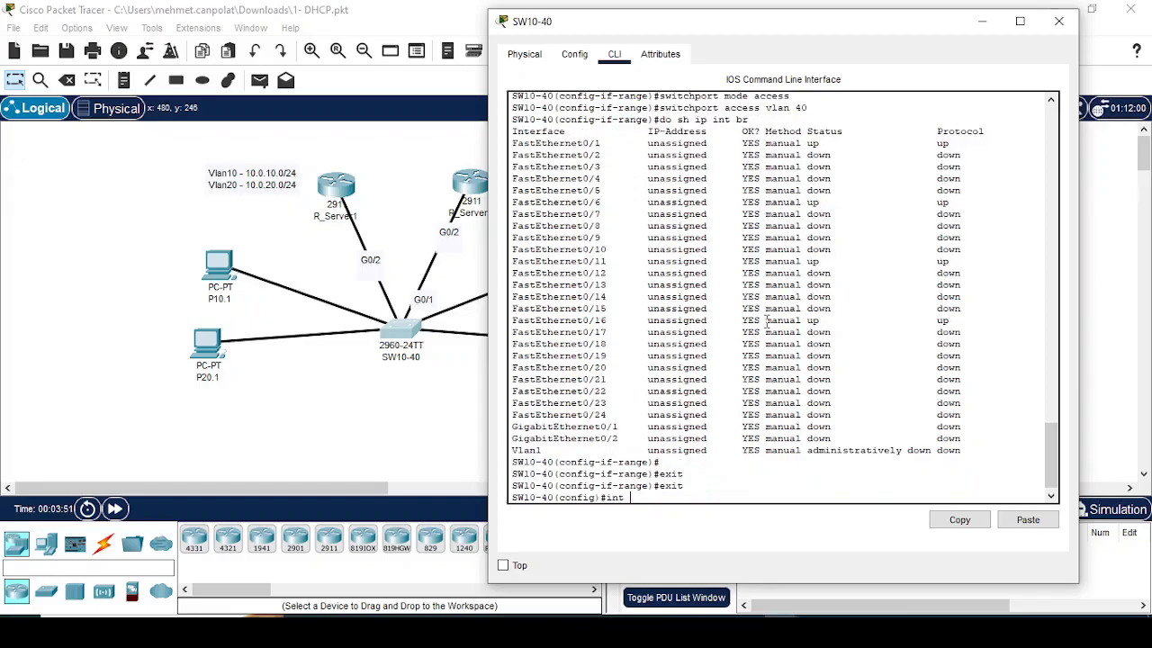
pyautogui.write('g0/2')
pyautogui.press('Return')
pyautogui.write('sw')
pyautogui.press('Tab')
pyautogui.write('mo')
pyautogui.press('Tab')
pyautogui.write('tr')
pyautogui.press('Tab')
pyautogui.press('Return')
# Step: Restrict the trunk on g0/2 to allowed VLANs 10,20
pyautogui.write('sw')
pyautogui.press('Tab')
pyautogui.write('tr')
pyautogui.press('Tab')
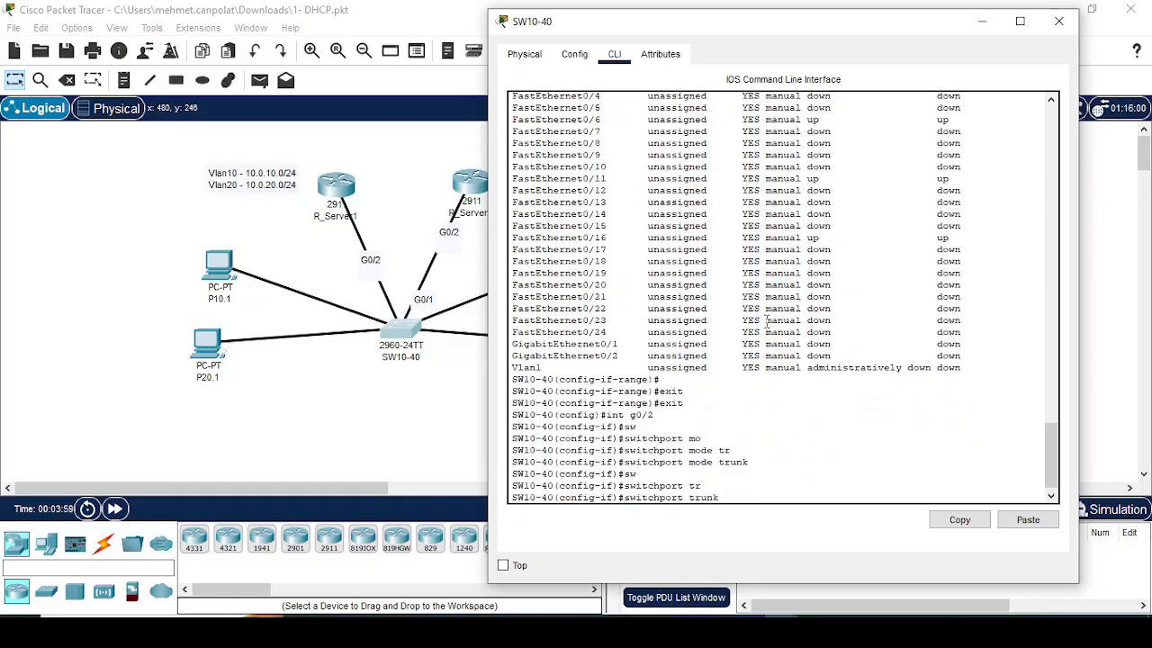
pyautogui.write('allowed vla')
pyautogui.press('Tab')
pyautogui.write('vlan')
pyautogui.press('Tab')
pyautogui.write('10,20')
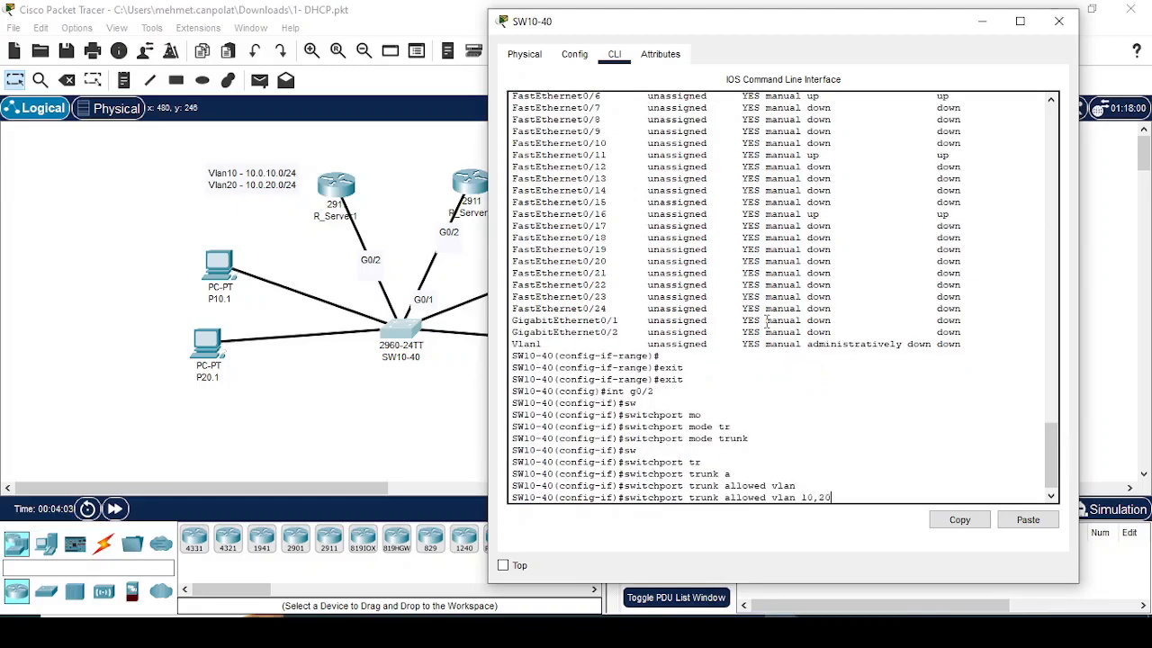
pyautogui.press('Return')
# Step: Select interface g0/1 and set it to switchport mode trunk
pyautogui.press('Up')
pyautogui.press('Up')
pyautogui.press('Up')
pyautogui.press('BackSpace')
pyautogui.write('10-40(config-if)#int g0/1')
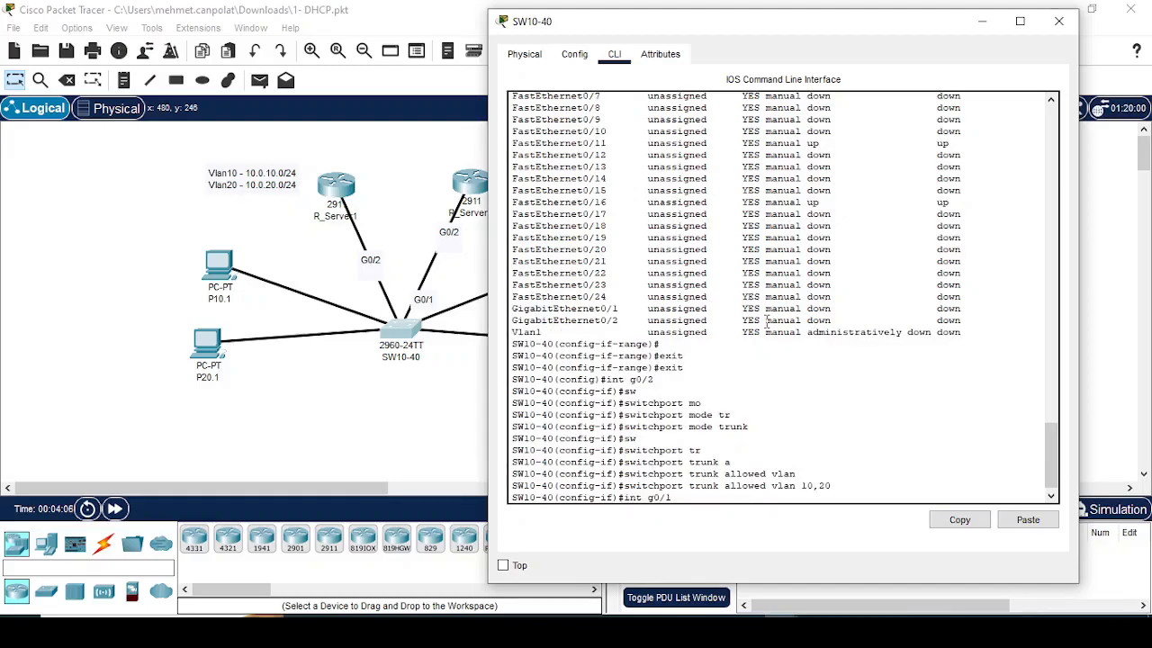
pyautogui.press('Return')
pyautogui.press('Up')
pyautogui.press('Up')
pyautogui.press('Up')
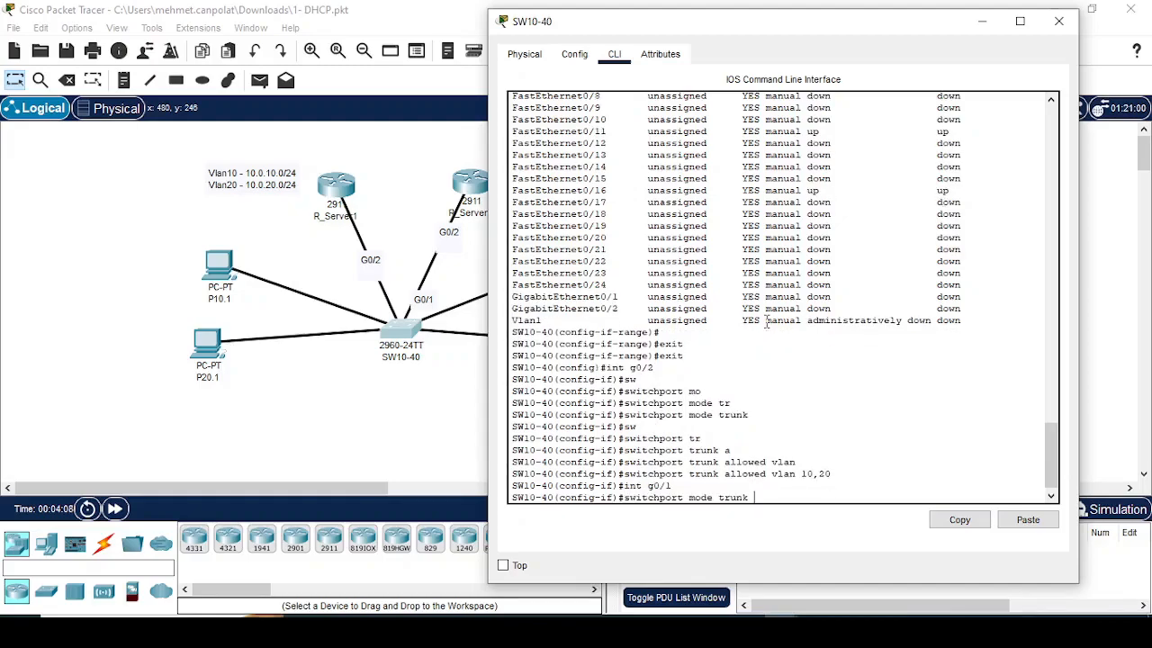
pyautogui.press('Return')
# Step: Restrict the trunk on g0/1 to allowed VLANs 30,40
pyautogui.press('Up')
pyautogui.press('Up')
pyautogui.press('Up')
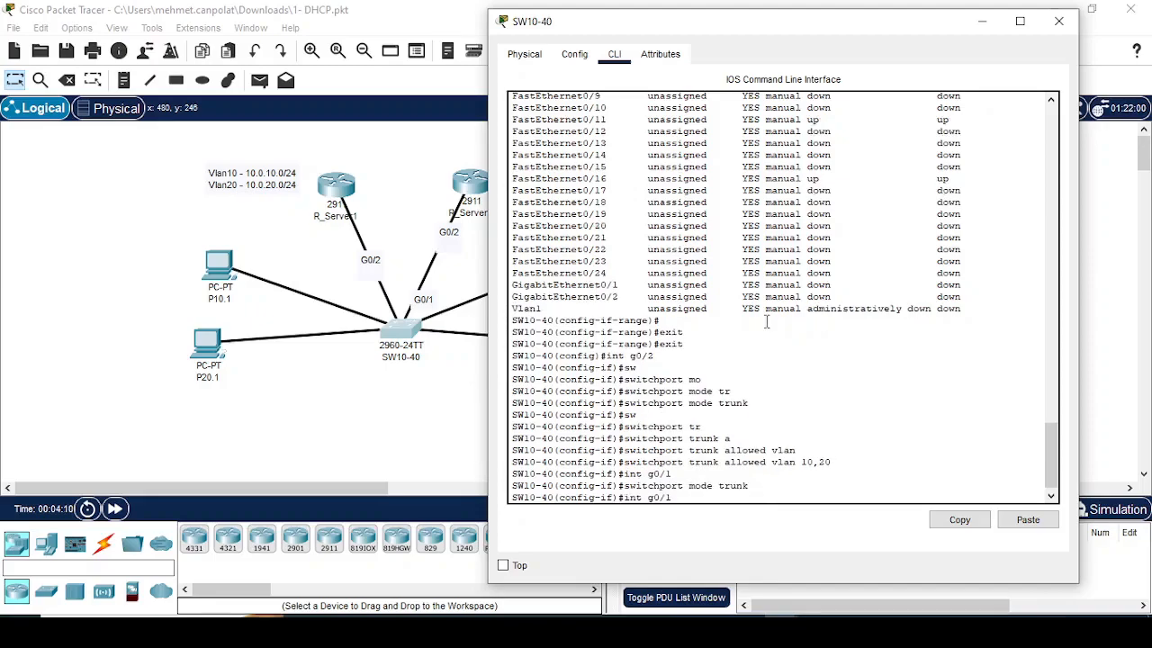
pyautogui.press('BackSpace')
pyautogui.press('BackSpace')
pyautogui.press('BackSpace')
pyautogui.press('BackSpace')
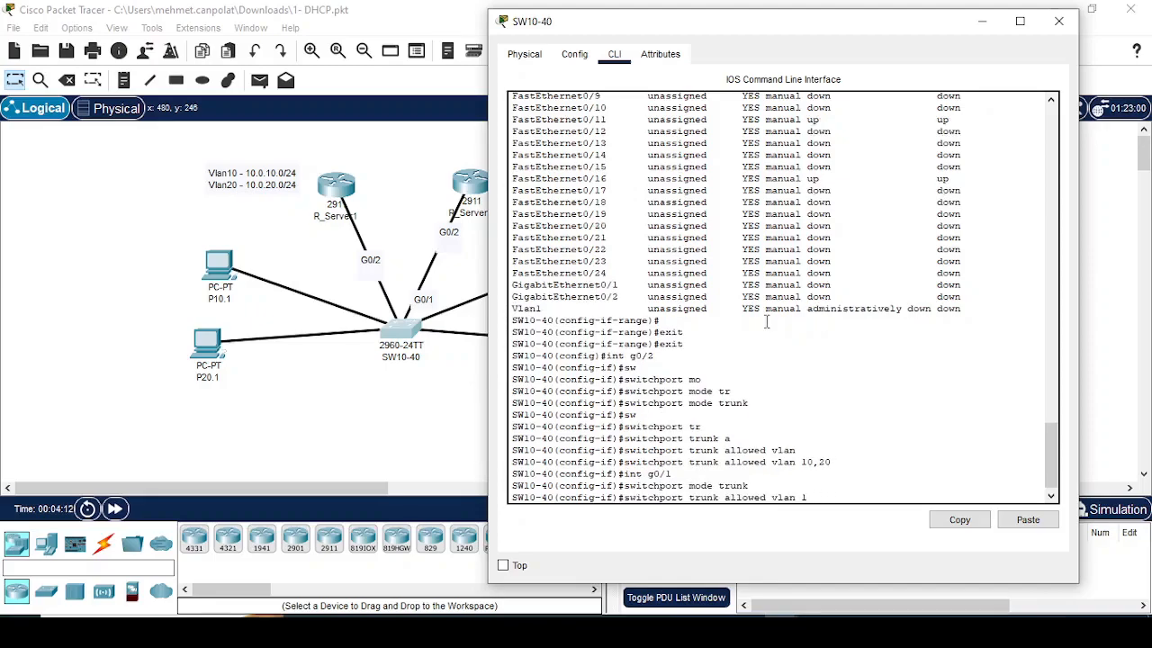
pyautogui.write('0,40')
pyautogui.press('Return')
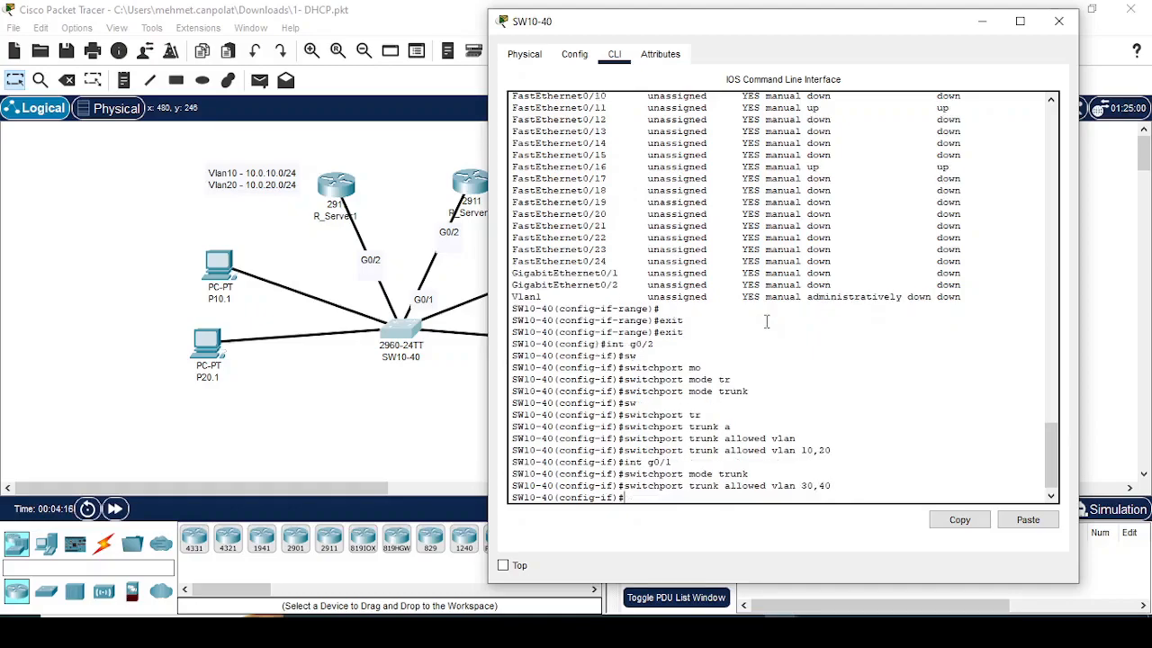
# Step: End configuration mode on the switch and return to the privileged EXEC prompt
pyautogui.write('sw')
pyautogui.press('BackSpace')
pyautogui.write('end')
pyautogui.press('Return')
pyautogui.press('Return')
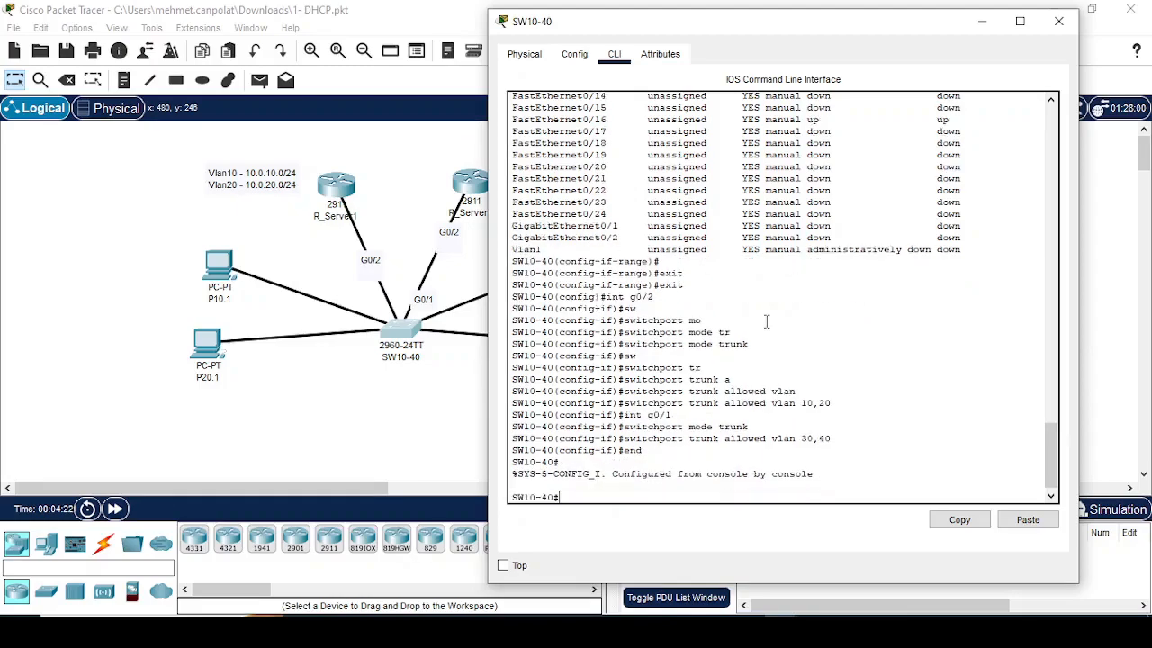
# Step: Show the trunk interfaces on the switch with sh interfaces trunk and run the check a second time
pyautogui.write('sh int')
pyautogui.press('Tab')
pyautogui.write('tr')
pyautogui.press('Tab')
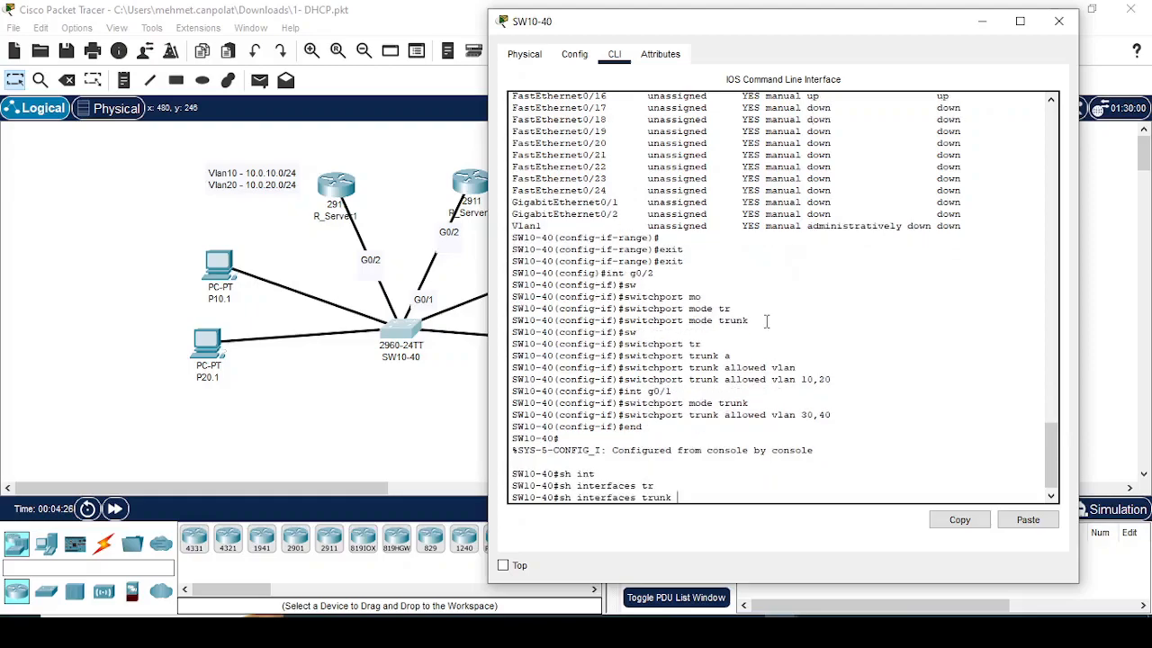
pyautogui.press('Return')
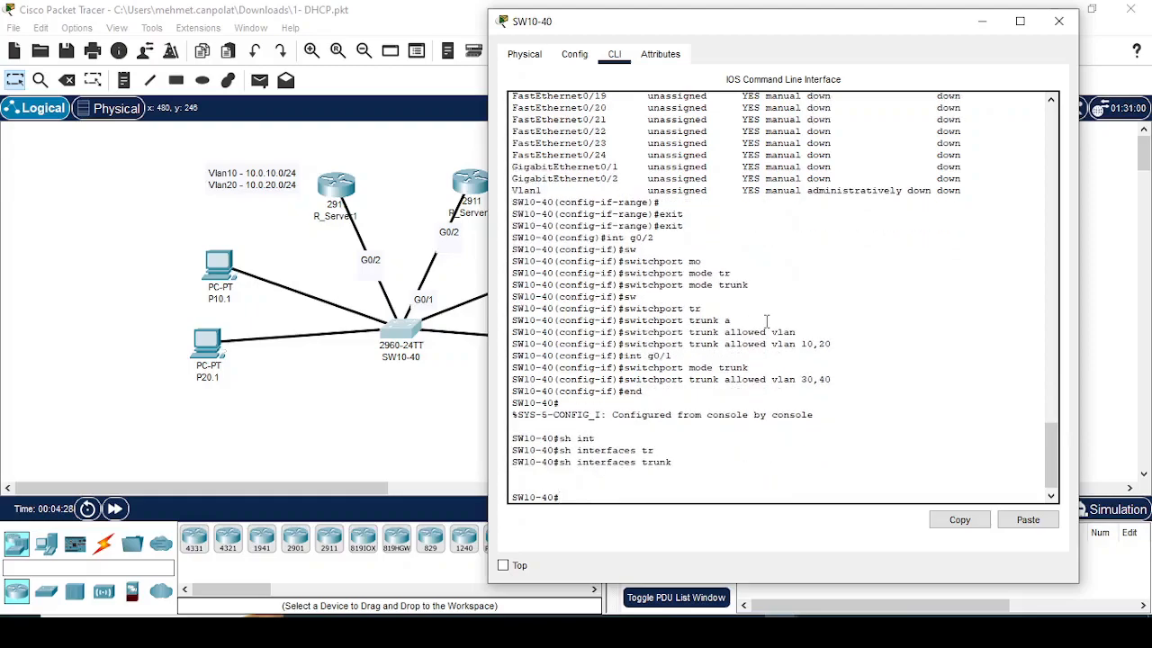
pyautogui.press('Return')
pyautogui.press('Up')
pyautogui.press('Return')
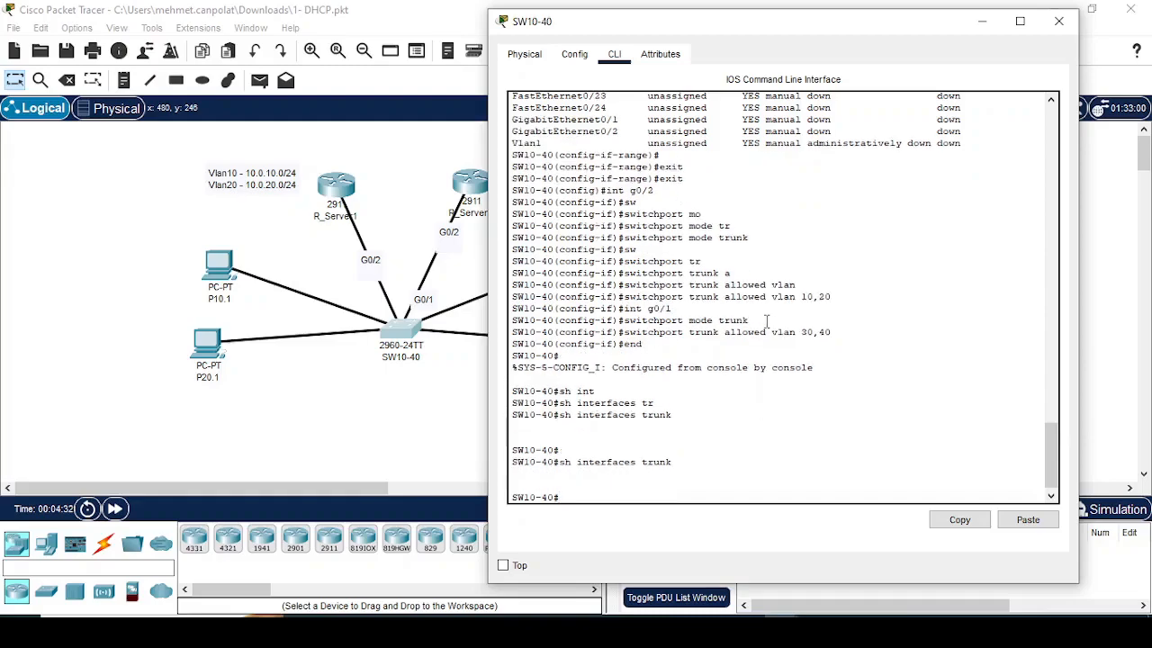
# Step: Review the switch's full running configuration, checking the access VLANs and the trunk settings on both Gigabit ports
pyautogui.write('do sh run')
pyautogui.press('Tab')
pyautogui.press('BackSpace')
pyautogui.press('BackSpace')
pyautogui.press('BackSpace')
pyautogui.press('BackSpace')
pyautogui.press('BackSpace')
pyautogui.press('BackSpace')
pyautogui.press('BackSpace')
pyautogui.press('BackSpace')
pyautogui.write('sh run')
pyautogui.press('Tab')
pyautogui.press('Return')
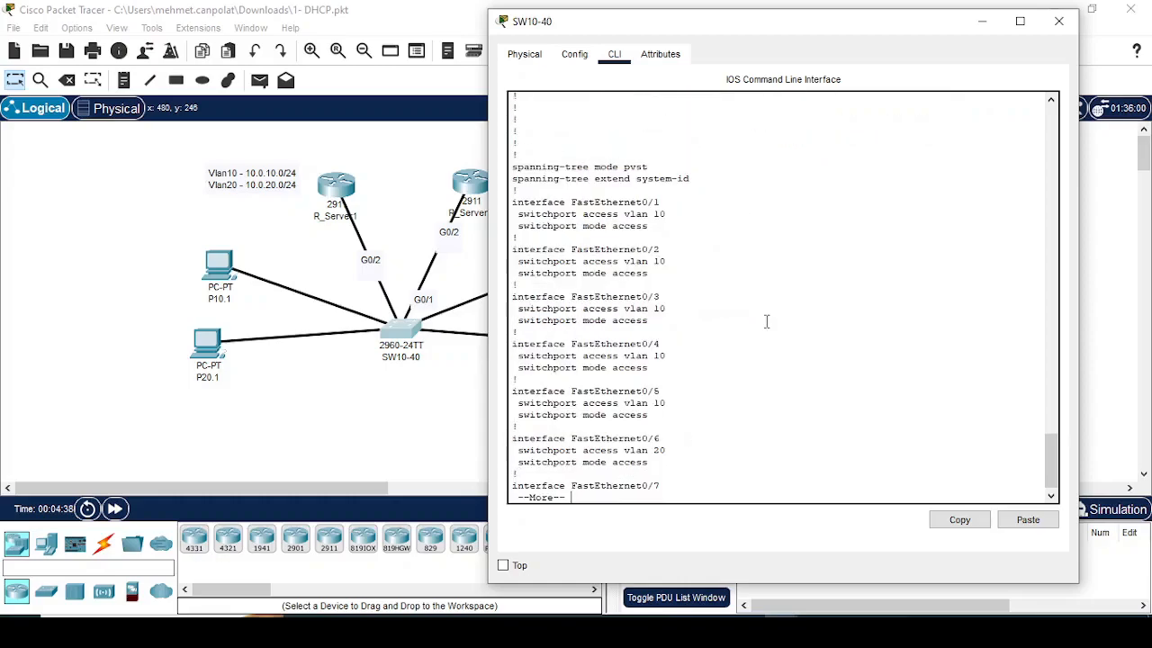
pyautogui.press('space')
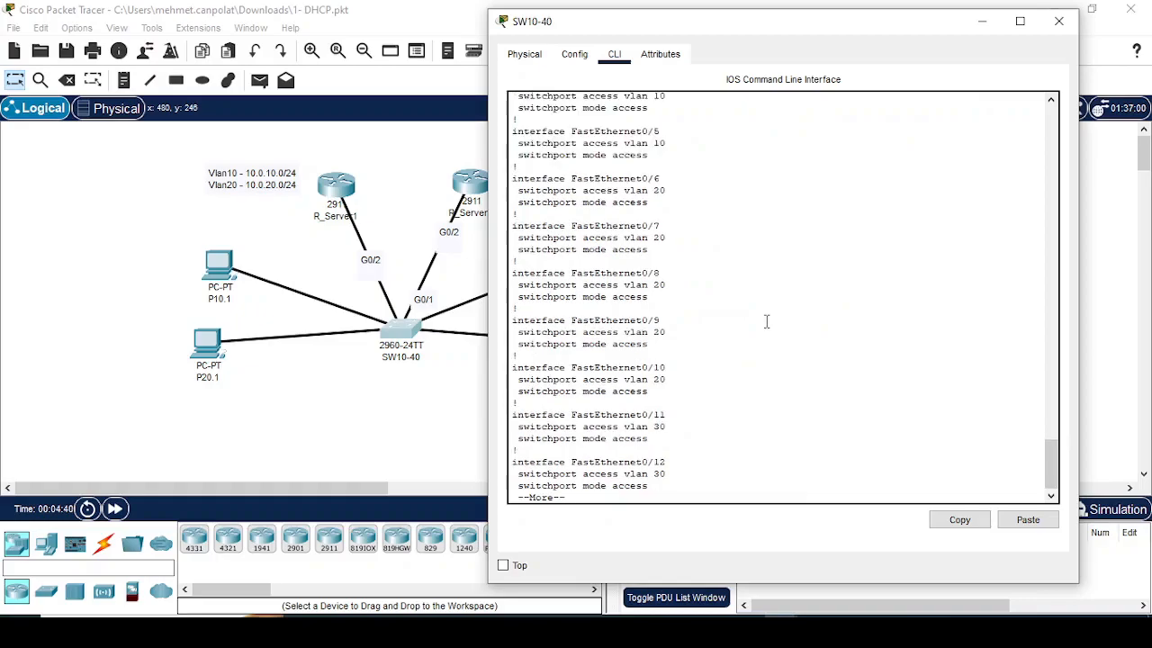
pyautogui.press('space')
pyautogui.press('space')
pyautogui.press('space')
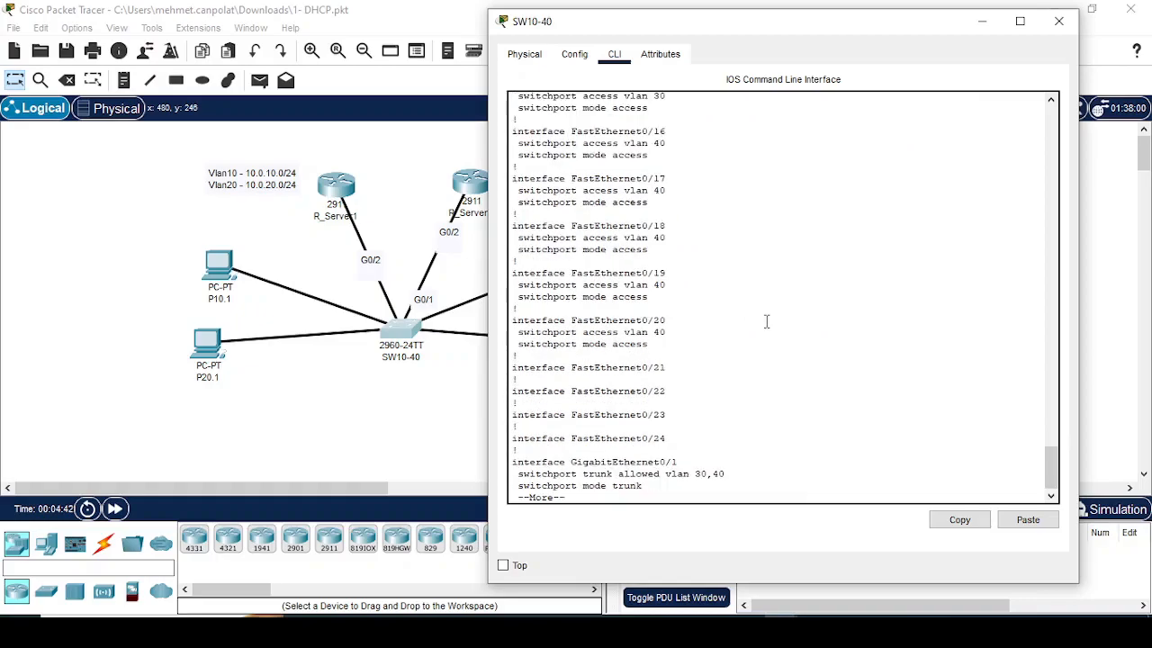
pyautogui.press('space')
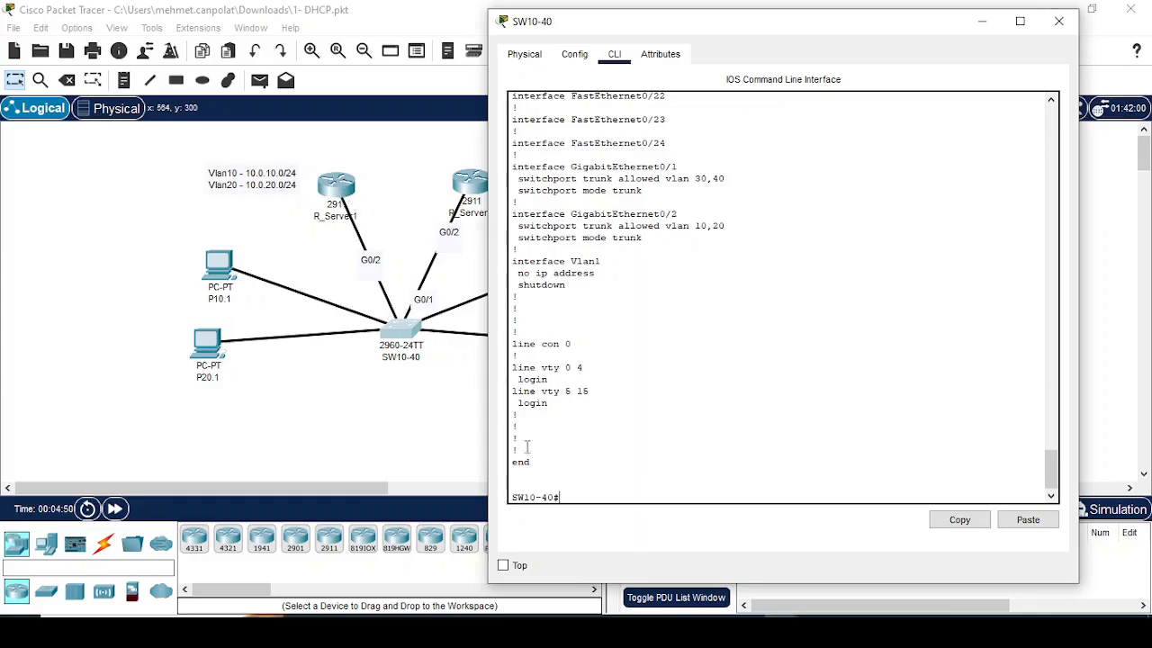
pyautogui.press('Return')
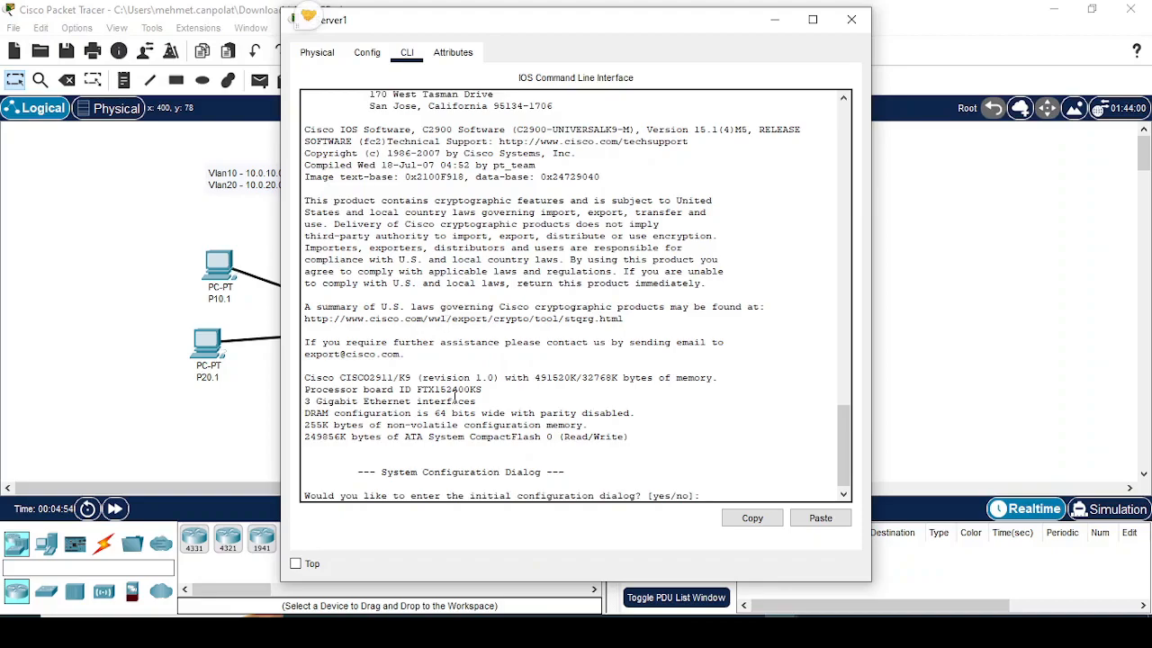
# Step: Decline the initial configuration dialog on router R_Server1 and enter global configuration mode
pyautogui.write('n')
pyautogui.press('Return')
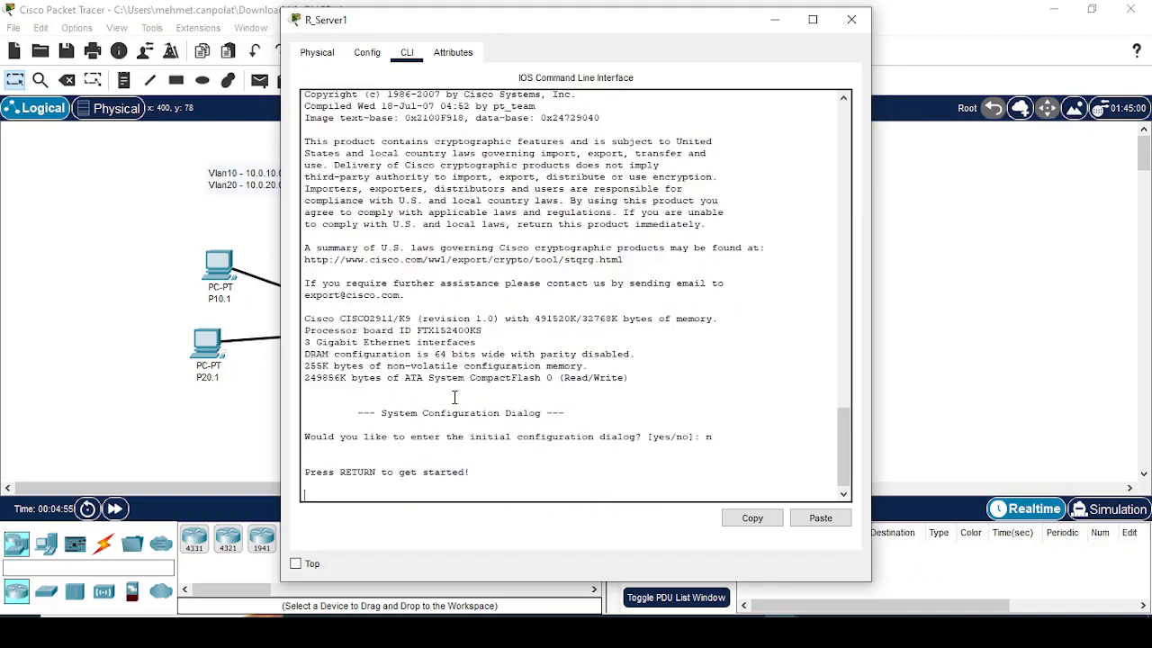
pyautogui.press('Return')
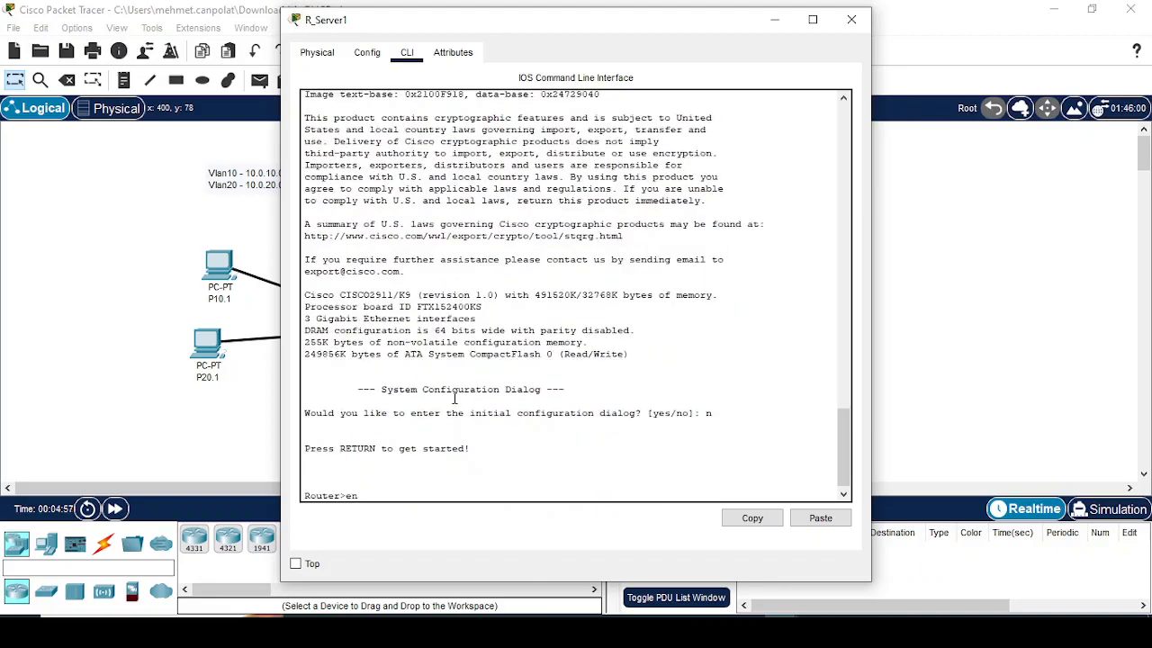
pyautogui.write('en')
pyautogui.press('Return')
pyautogui.write('c')
pyautogui.write('conf t')
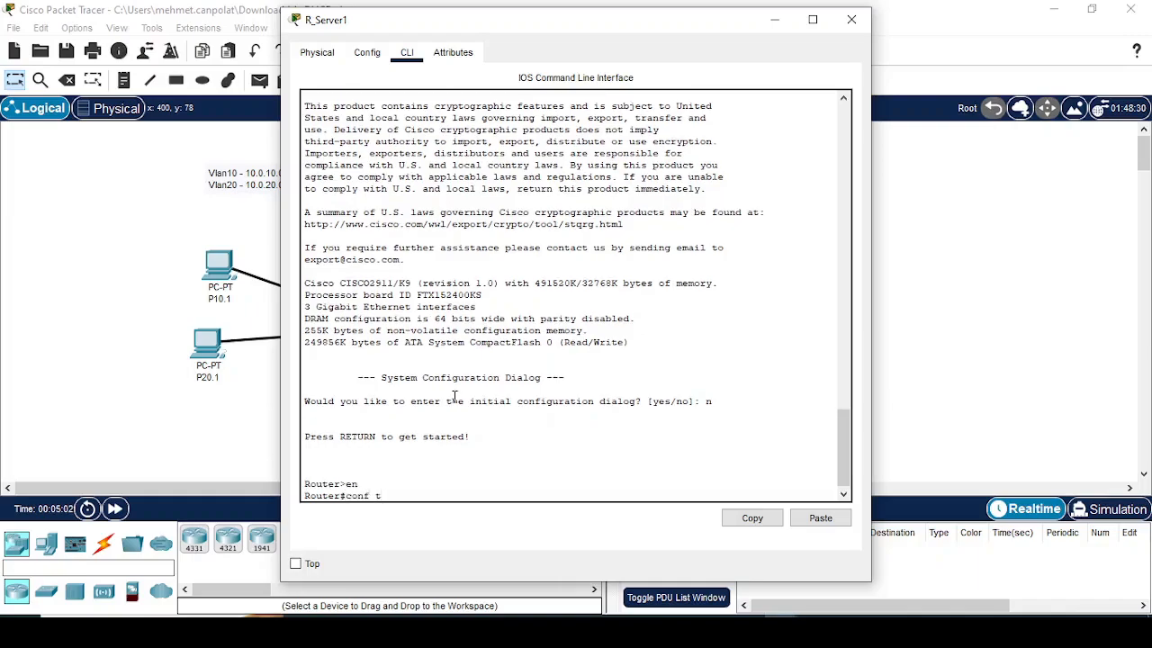
pyautogui.press('Return')
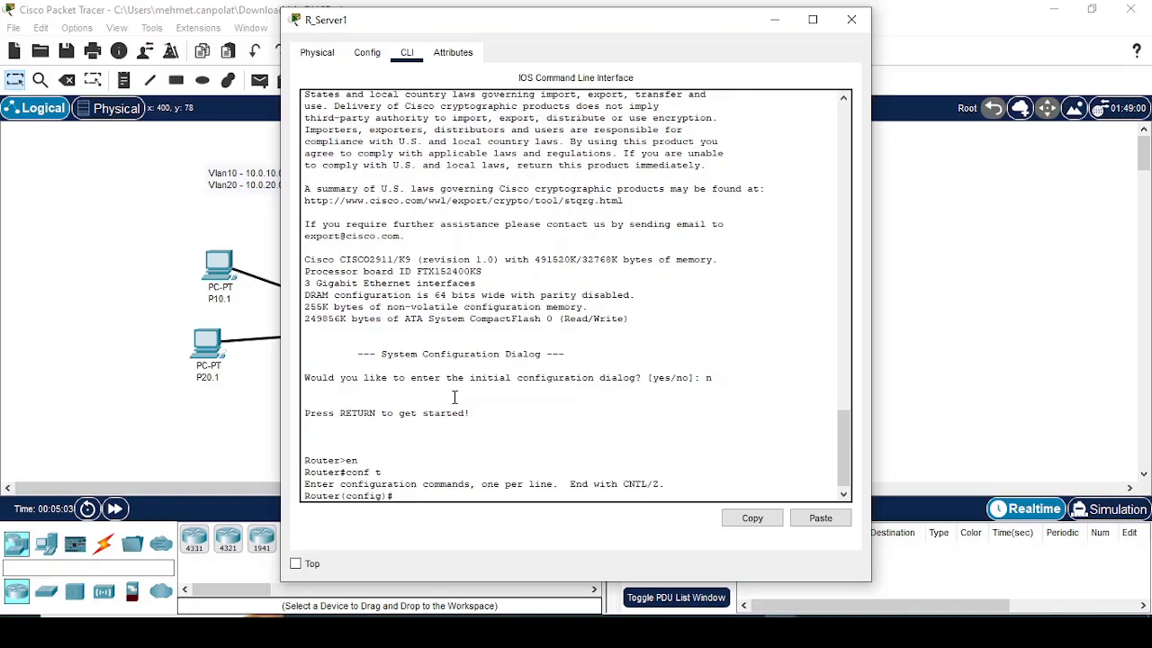
# Step: Set the router's hostname to R1
pyautogui.write('hos')
pyautogui.press('Tab')
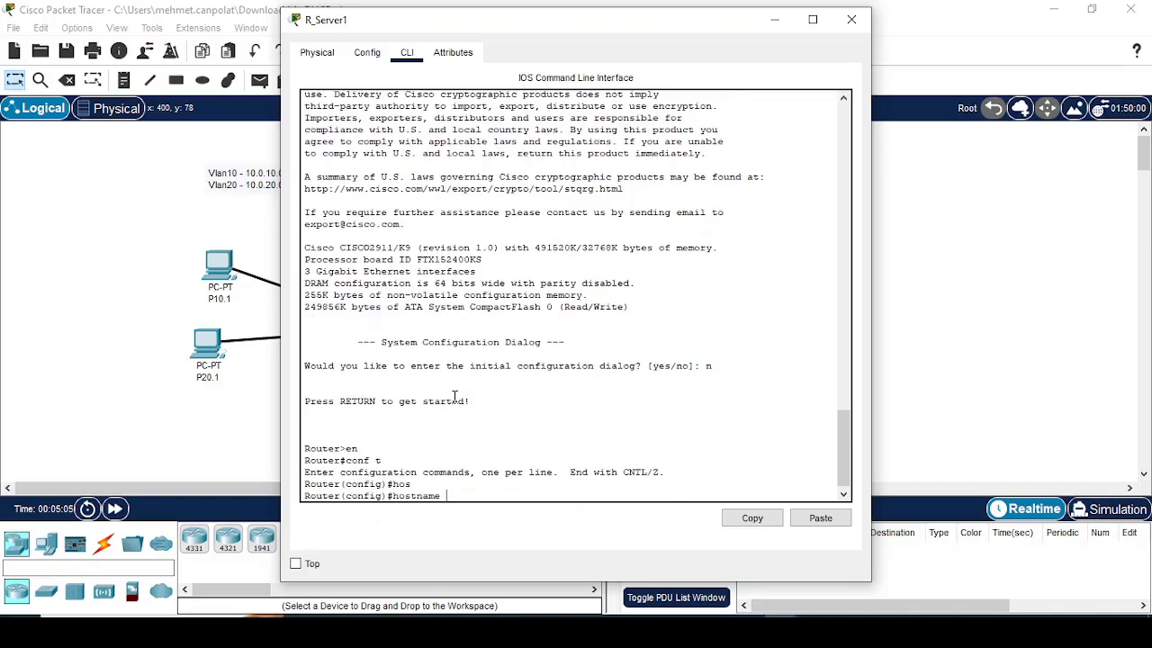
pyautogui.write('R1')
pyautogui.press('Return')
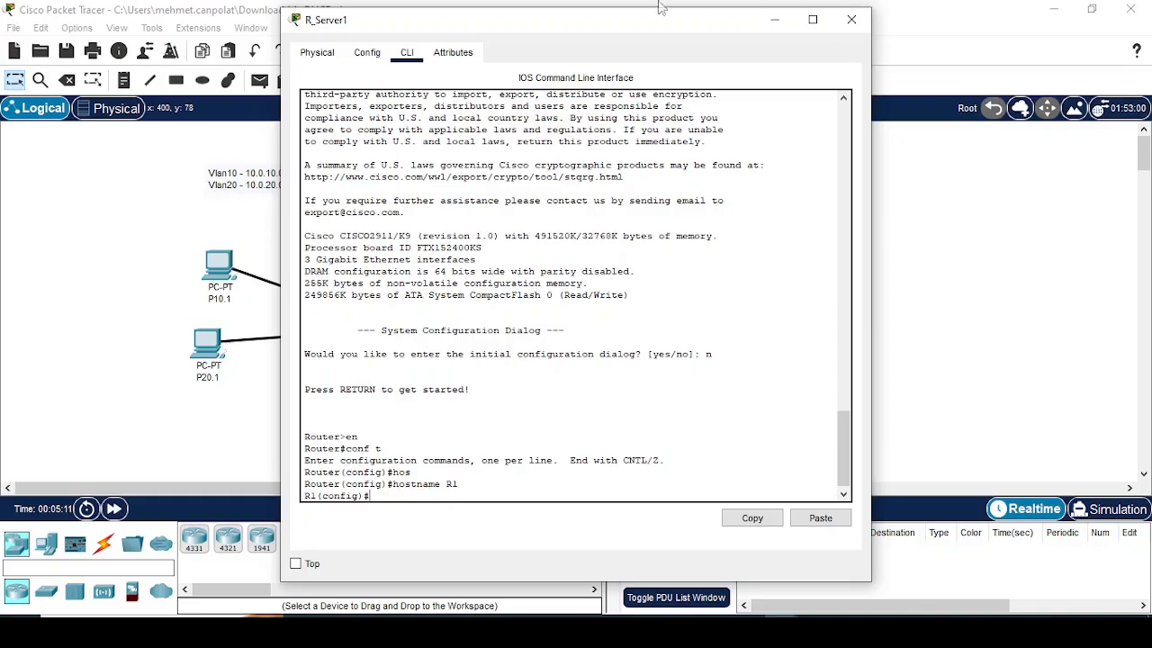
# Step: Enable interface g0/2 on R1 with no shutdown
pyautogui.moveTo(640, 32); pyautogui.dragTo(770, 25)
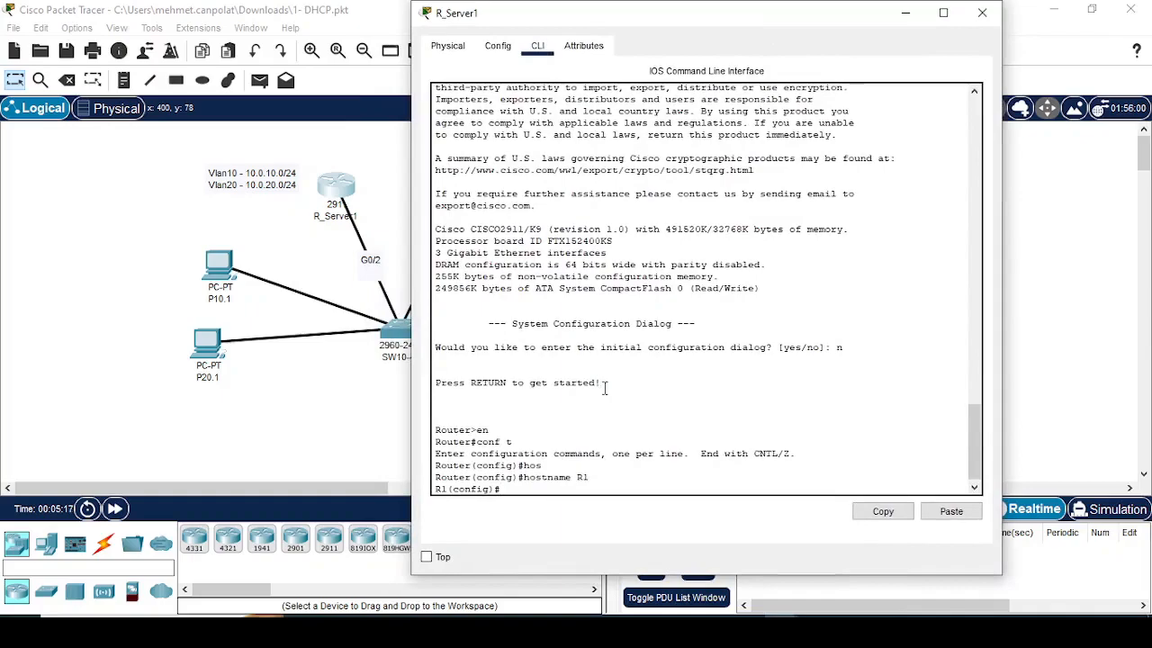
pyautogui.write('int g0/2')
pyautogui.press('Return')
pyautogui.write('no sh')
pyautogui.press('Return')
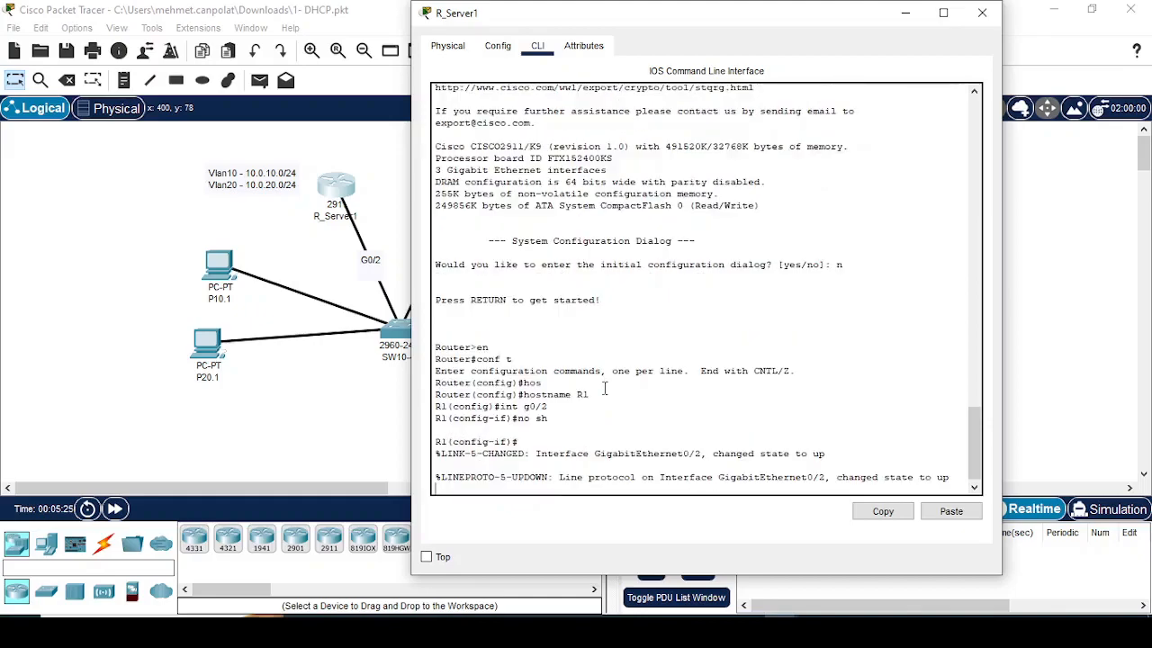
pyautogui.press('Return')
# Step: Create subinterface g0/2.10 on R1 with dot1Q encapsulation for VLAN 10
pyautogui.write('in')
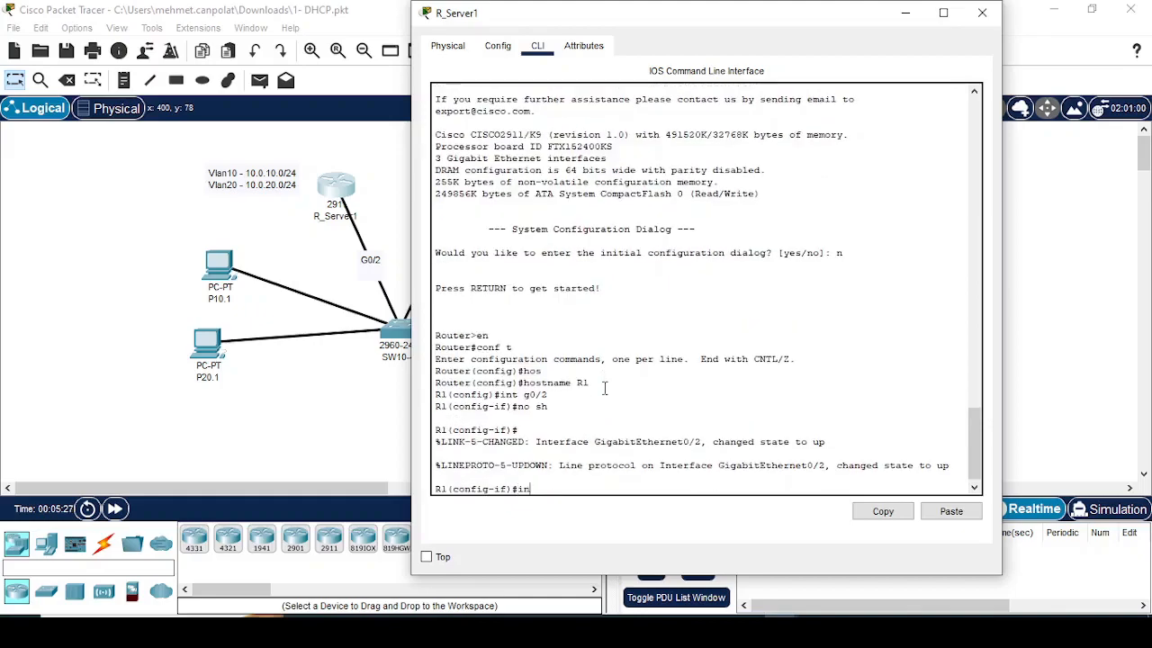
pyautogui.write('t g0/2.10')
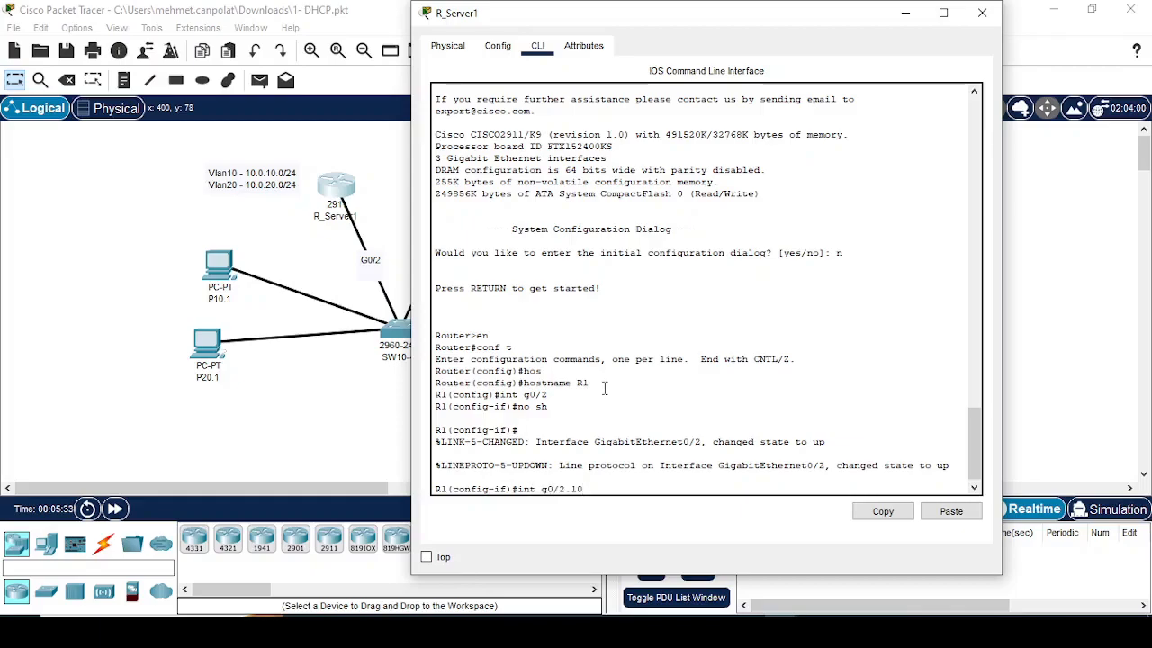
pyautogui.press('Return')
pyautogui.press('Return')
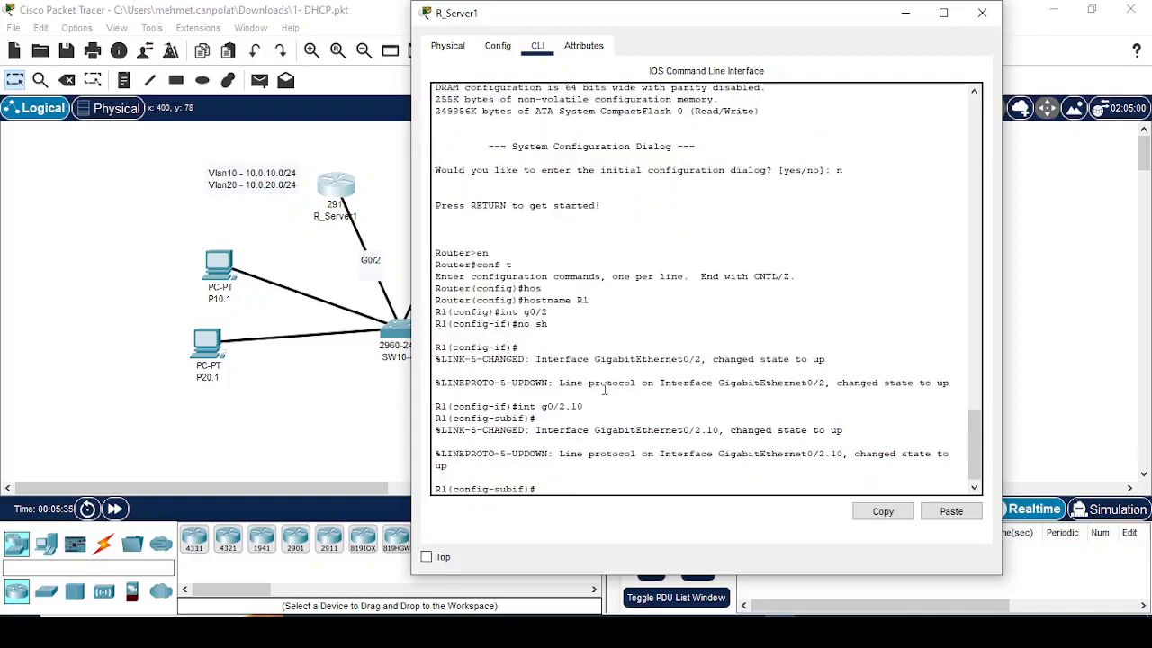
pyautogui.write('enc')
pyautogui.press('Tab')
pyautogui.write('do')
pyautogui.press('Tab')
pyautogui.write('10')
pyautogui.press('Return')
# Step: Assign IP address 10.0.10.1 with mask 255.255.255.0 to subinterface g0/2.10
pyautogui.write('ip add')
pyautogui.press('Tab')
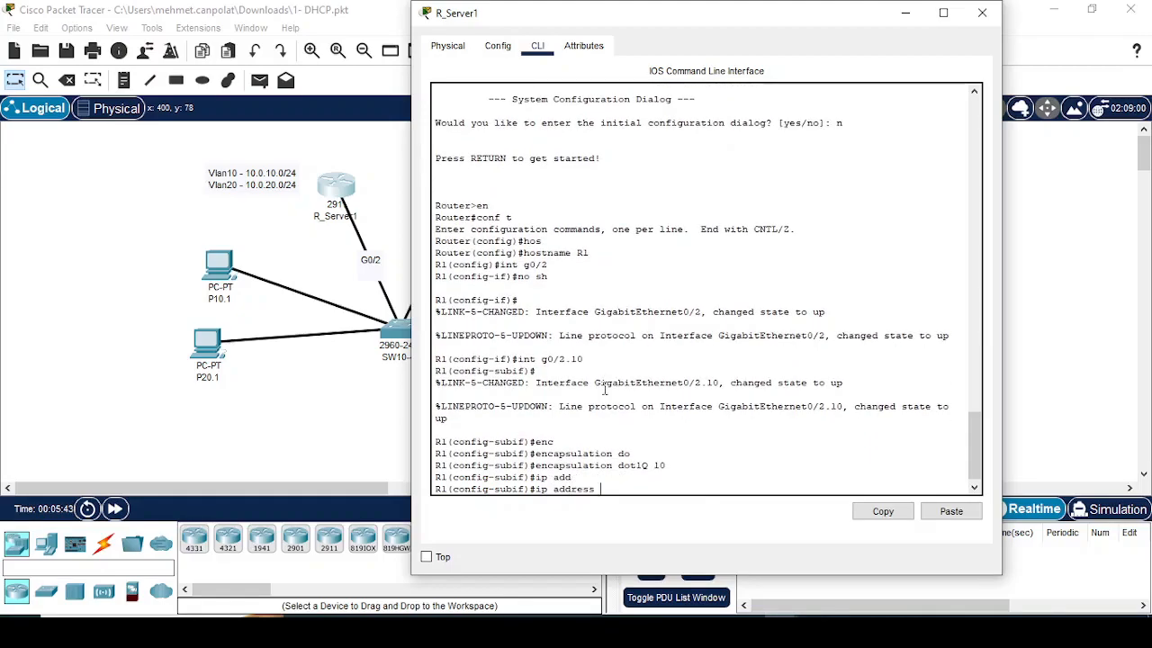
pyautogui.write('10.0.10.1 2')
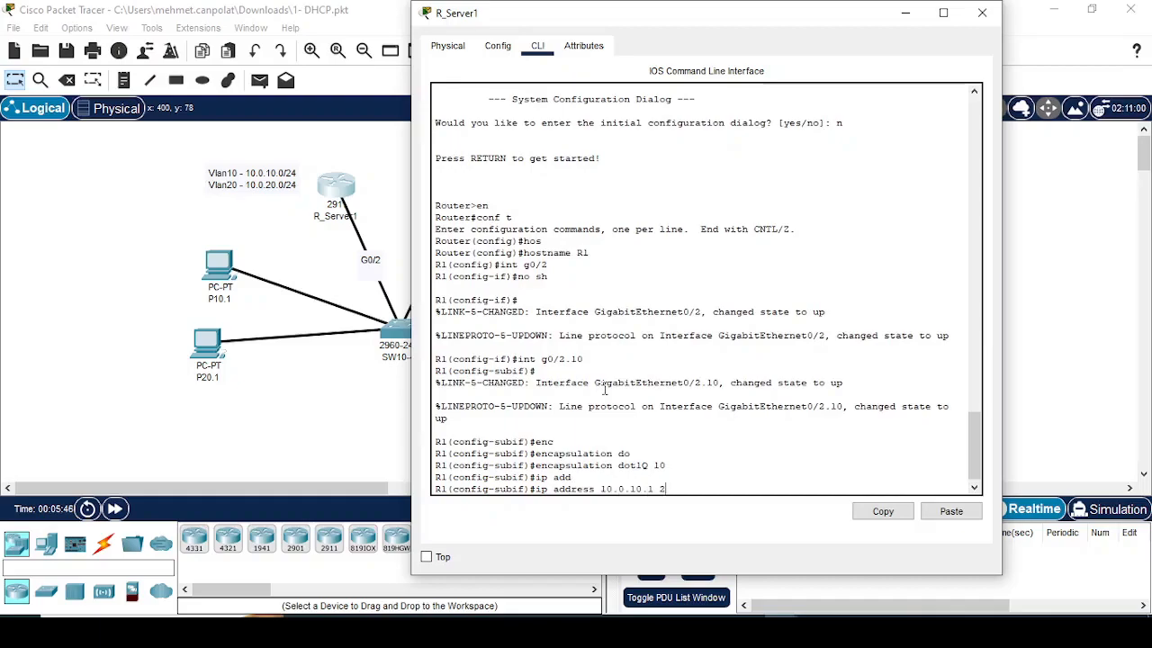
pyautogui.write('55.255.255.0')
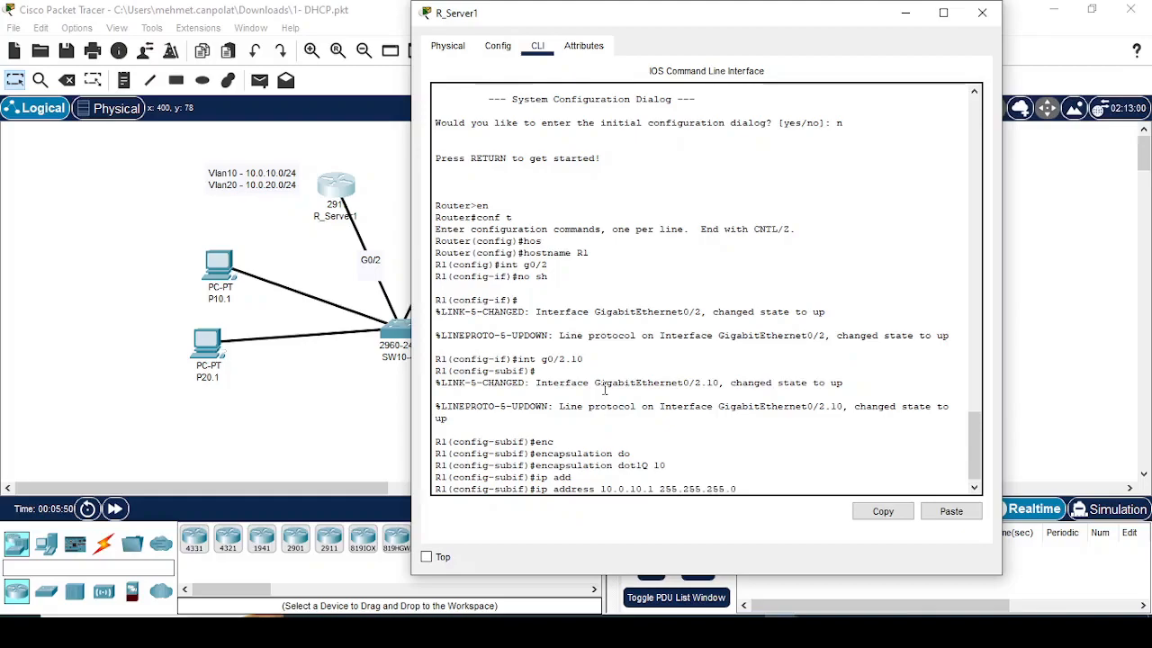
pyautogui.press('Return')
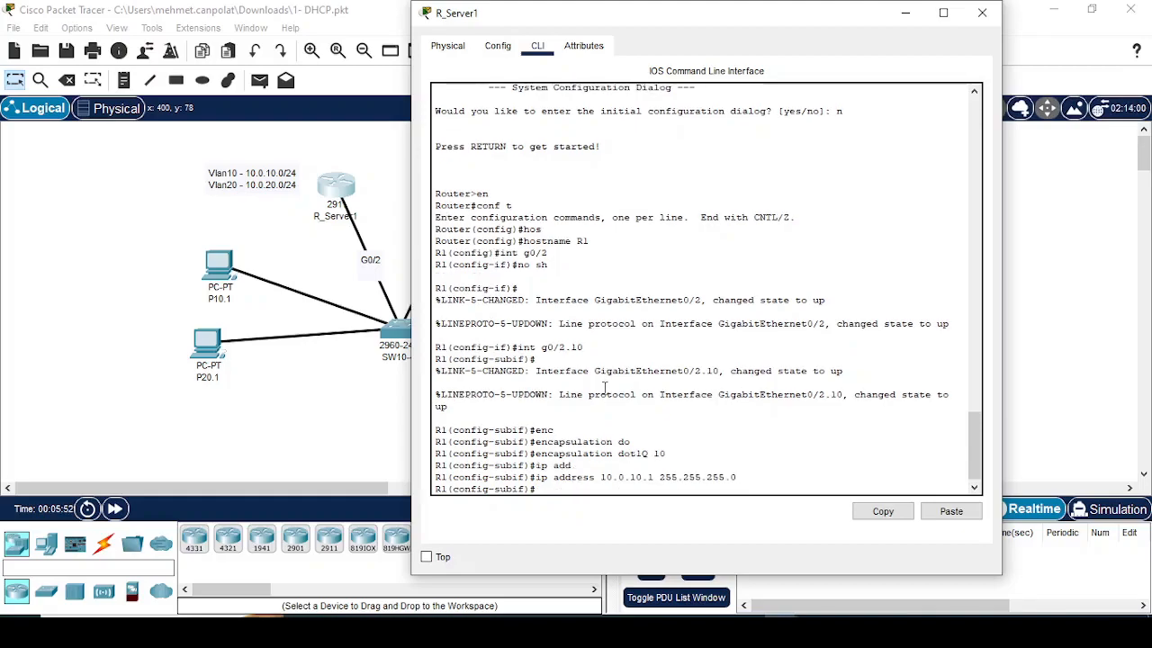
# Step: Display R1's brief IP interface summary from configuration mode with do sh ip int br
pyautogui.write('kdo sh ip int br')
pyautogui.press('Return')
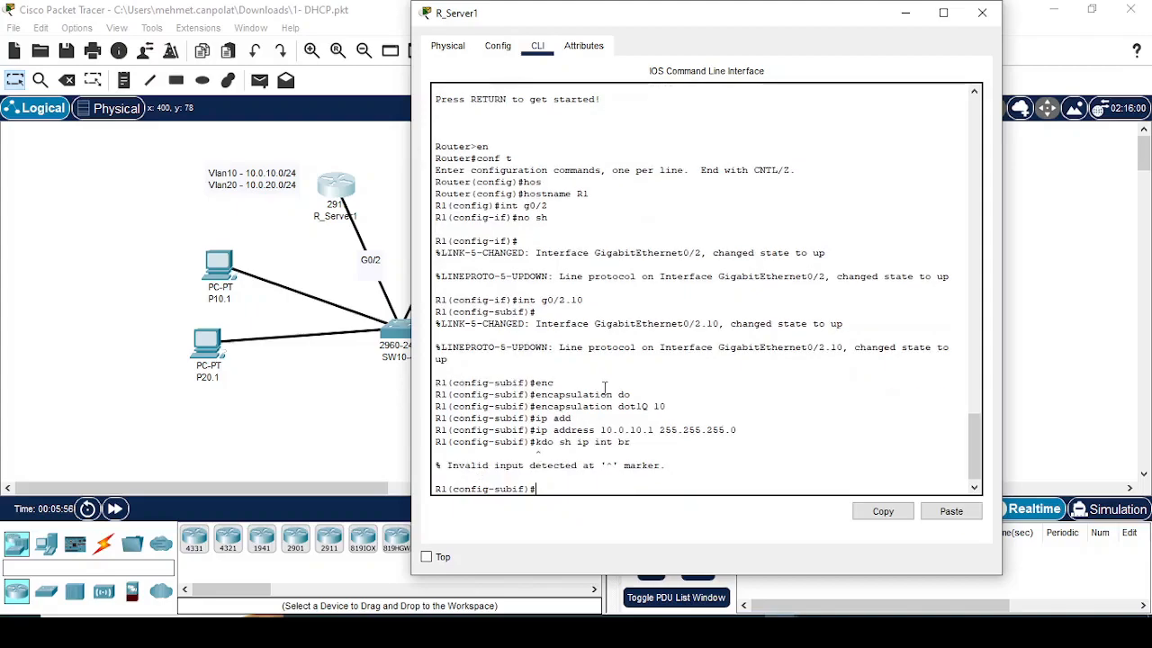
pyautogui.press('Up')
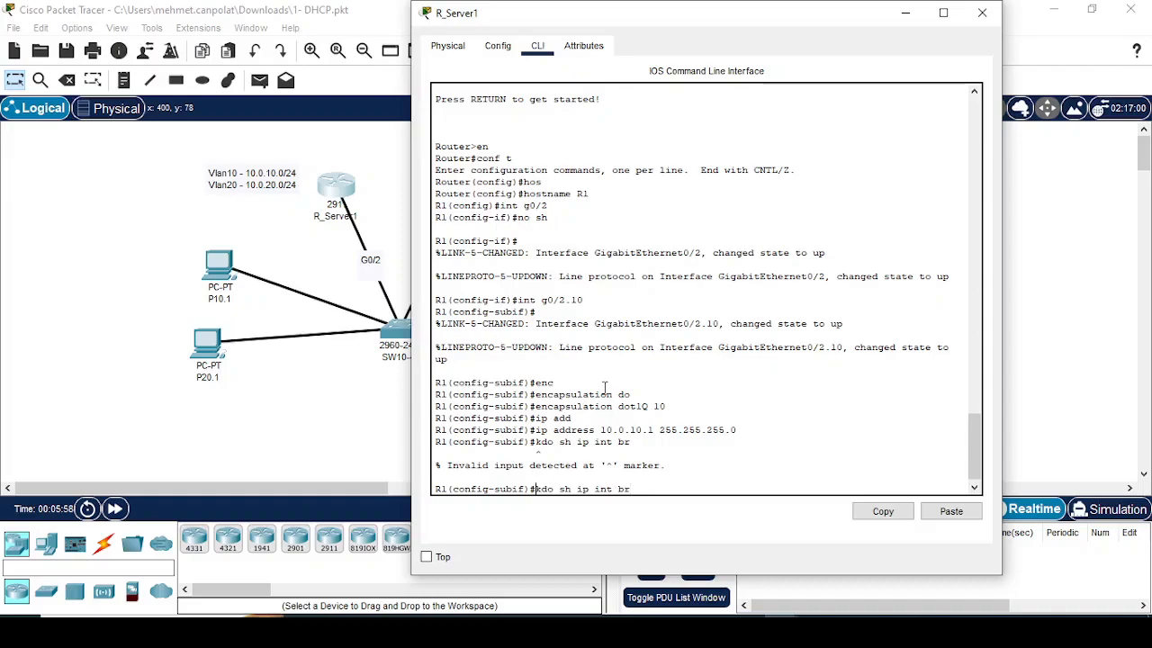
pyautogui.press('Return')
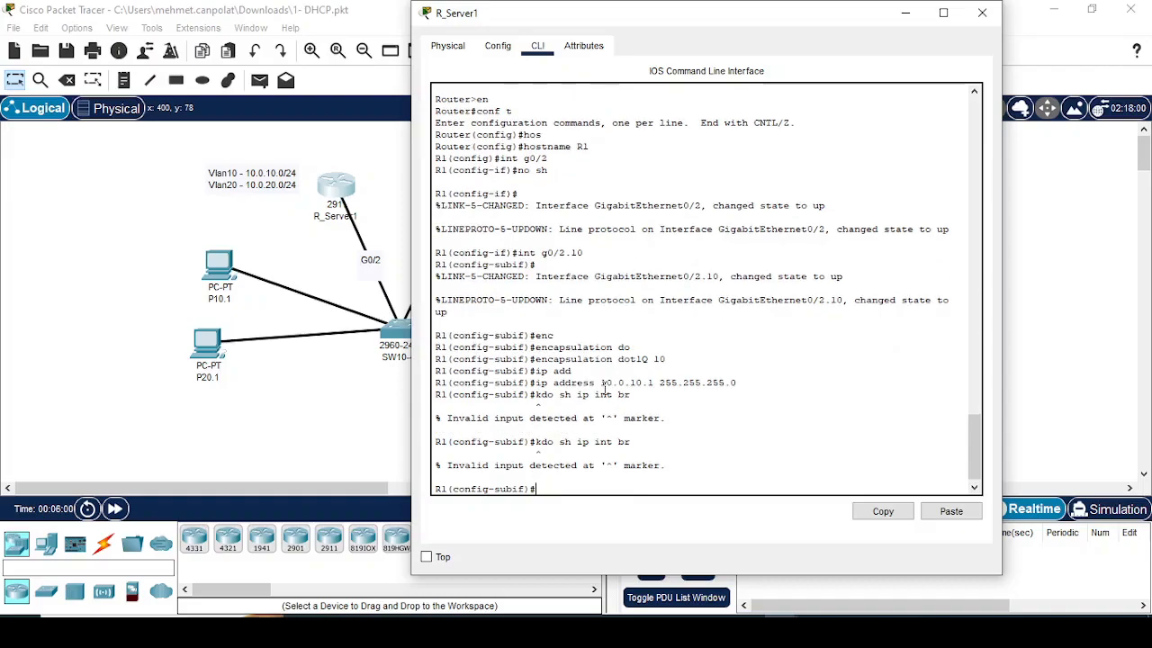
pyautogui.press('Up')
pyautogui.press('Home')
pyautogui.press('Delete')
pyautogui.press('Return')
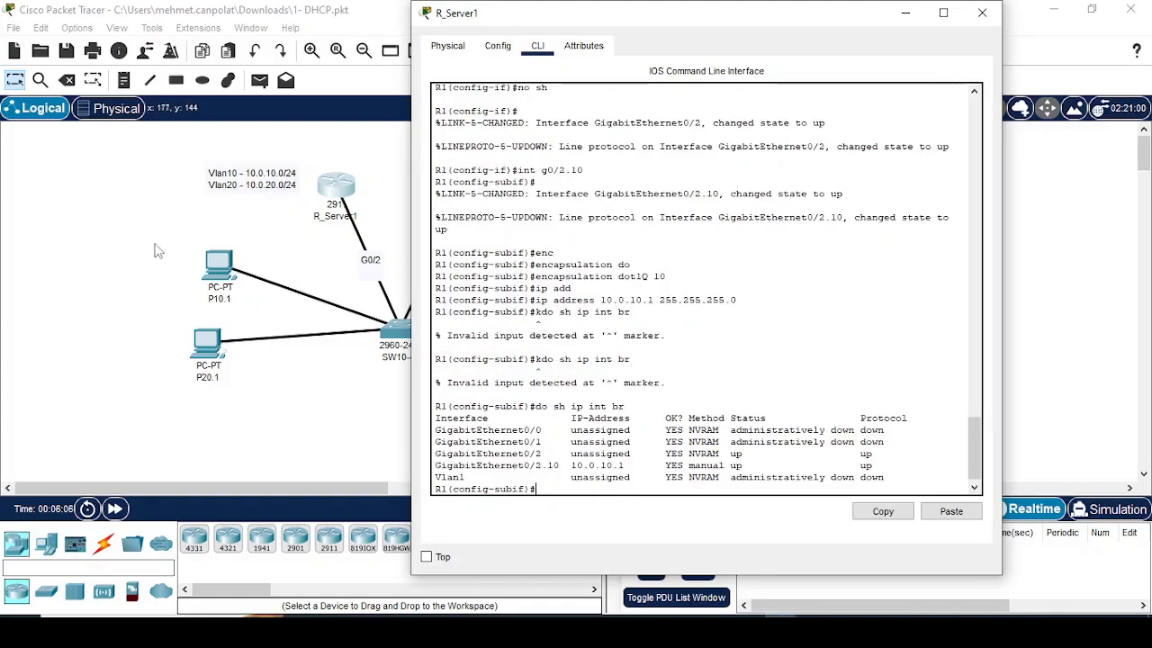
# Step: Give PC P10.1's FastEthernet0 the static IPv4 address 10.0.10.11 with subnet mask 255.255.255.0
pyautogui.click(227, 273)
pyautogui.click(228, 272)
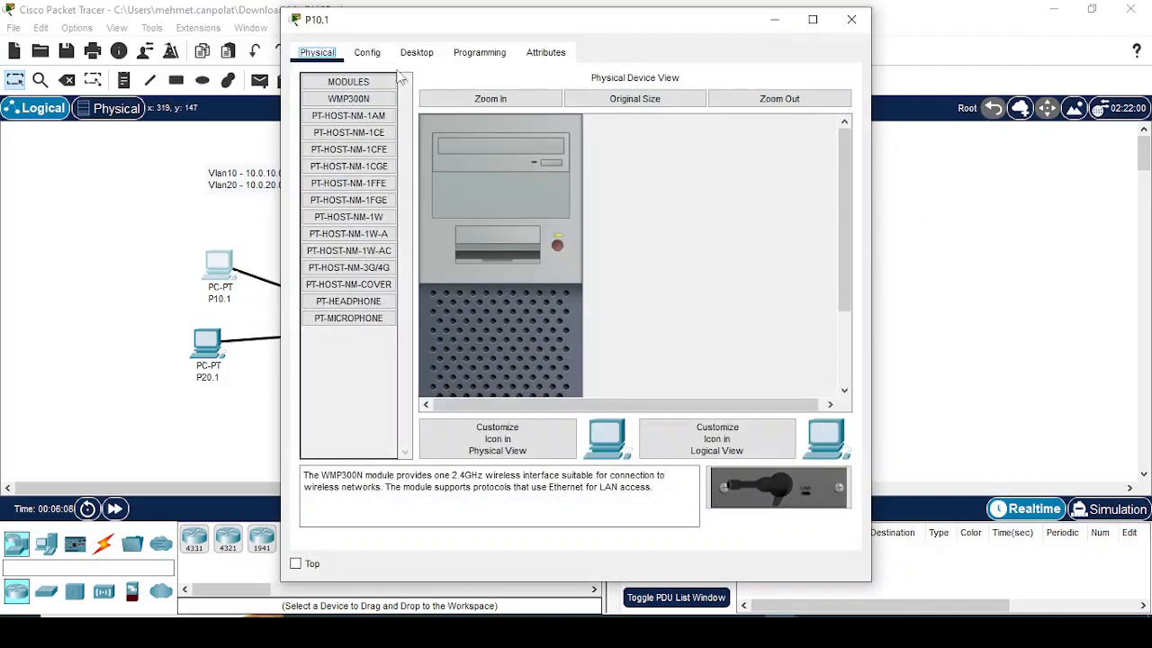
pyautogui.click(367, 53)
pyautogui.click(370, 148)
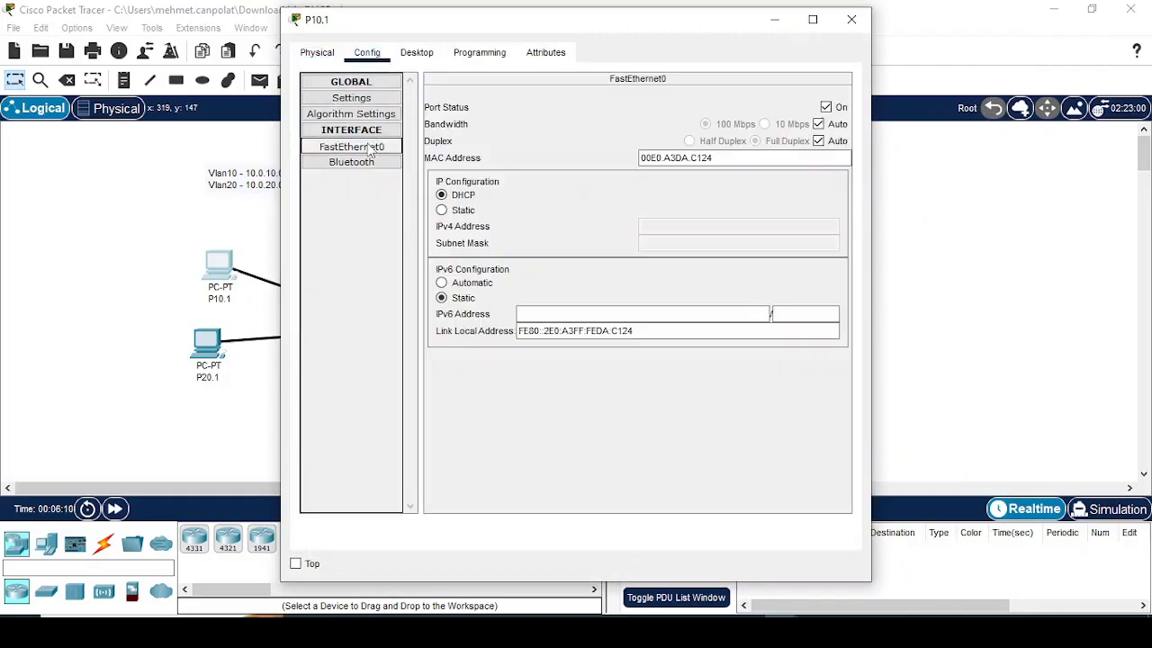
pyautogui.click(455, 213)
pyautogui.click(679, 229)
pyautogui.write('10.0.10.11')
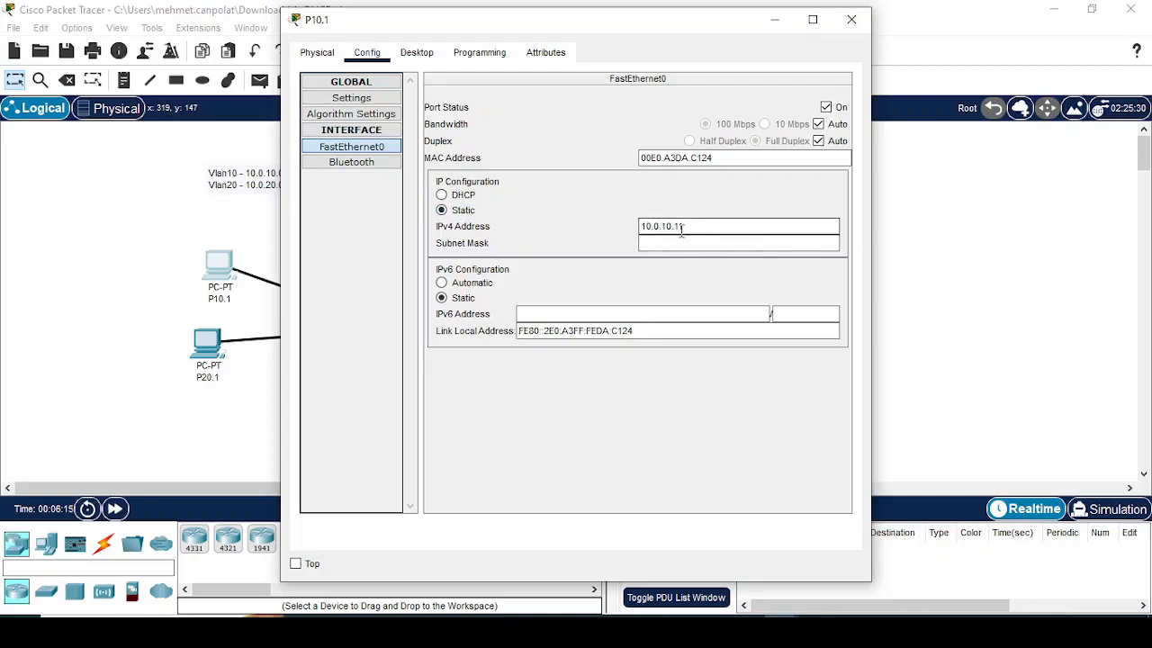
pyautogui.press('Tab')
pyautogui.write('255.255.255.0')
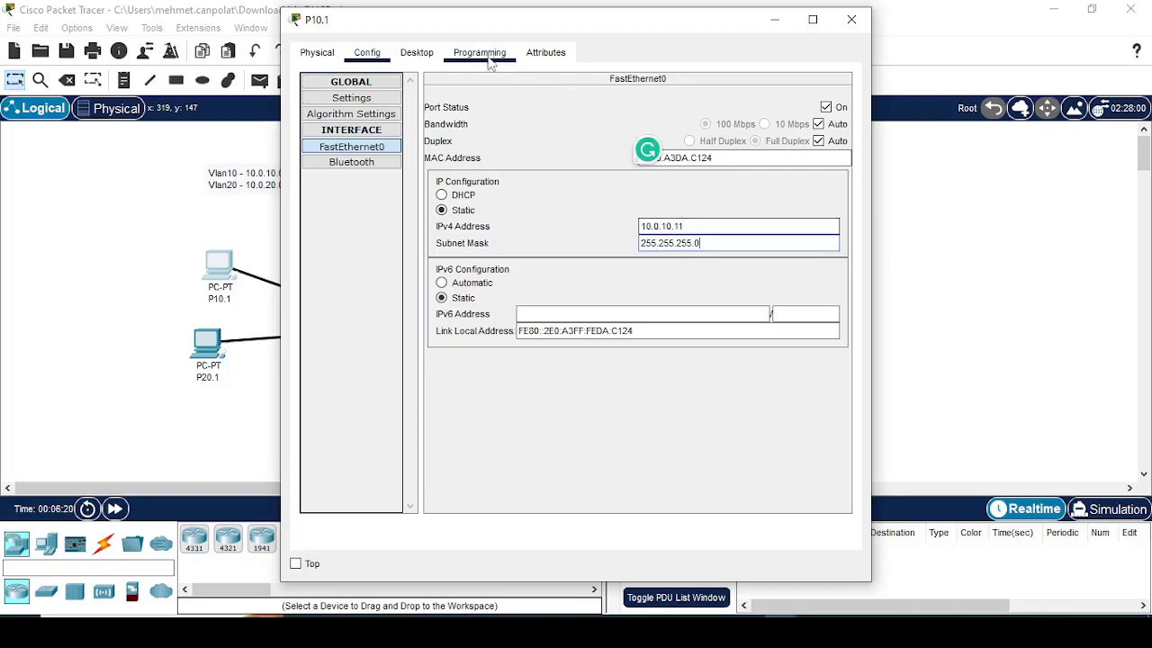
# Step: Run ipconfig /all in P10.1's command prompt and page through its full network settings
pyautogui.click(417, 52)
pyautogui.click(675, 120)
pyautogui.write('ipconfig /all')
pyautogui.press('Return')
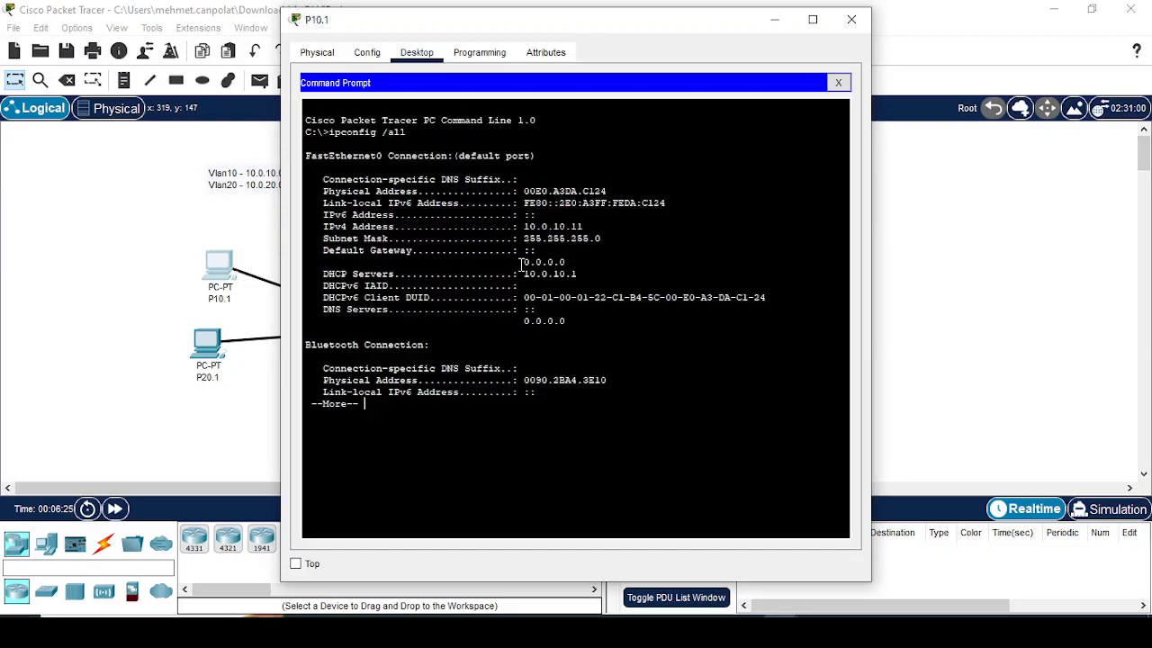
pyautogui.press('space')
# Step: Ping P10.1's own address 10.0.10.11 and interrupt the test
pyautogui.write('pi')
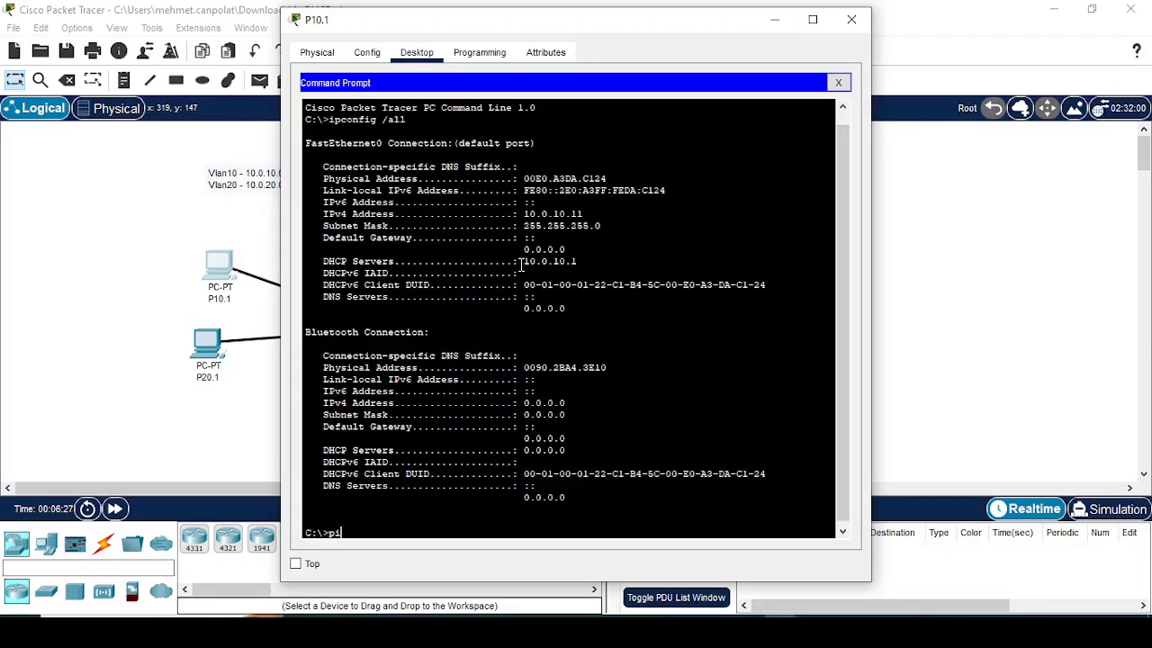
pyautogui.write('ng 10.0.10.11')
pyautogui.press('Return')
pyautogui.hotkey('ctrl', 'c')
# Step: Ping R1's VLAN 10 subinterface at 10.0.10.1 from P10.1
pyautogui.press('Up')
pyautogui.press('BackSpace')
pyautogui.press('Return')
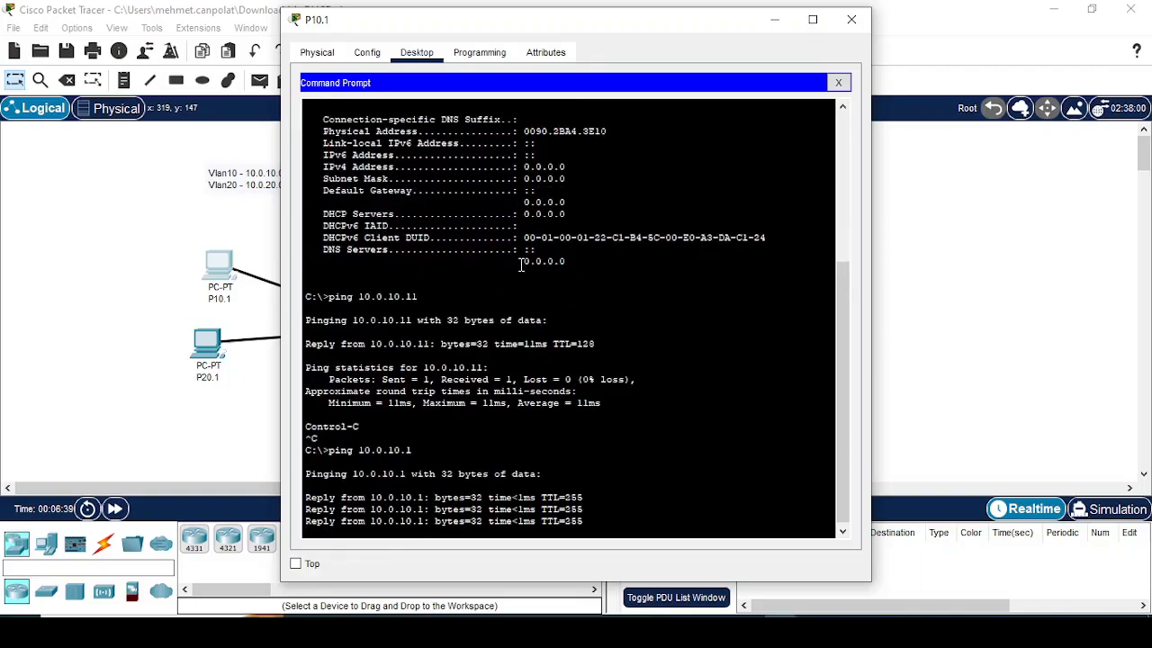
pyautogui.press('Return')
pyautogui.press('Up')
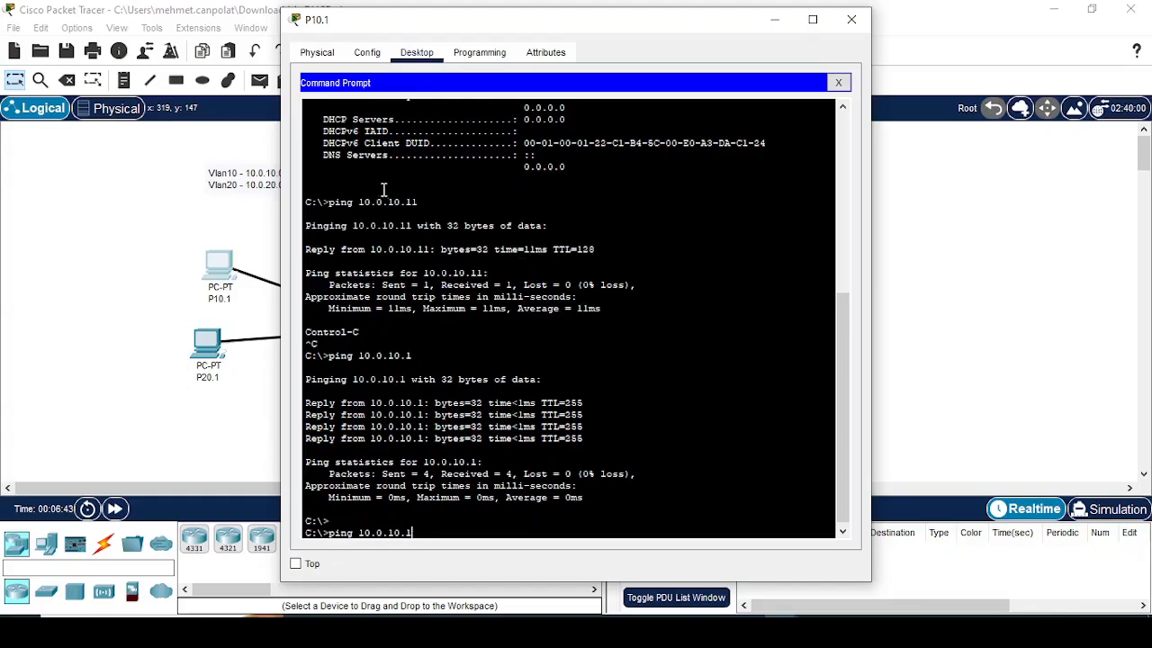
# Step: On router R_Server1, create subinterface g0/2.20 in the command line
pyautogui.click(115, 198)
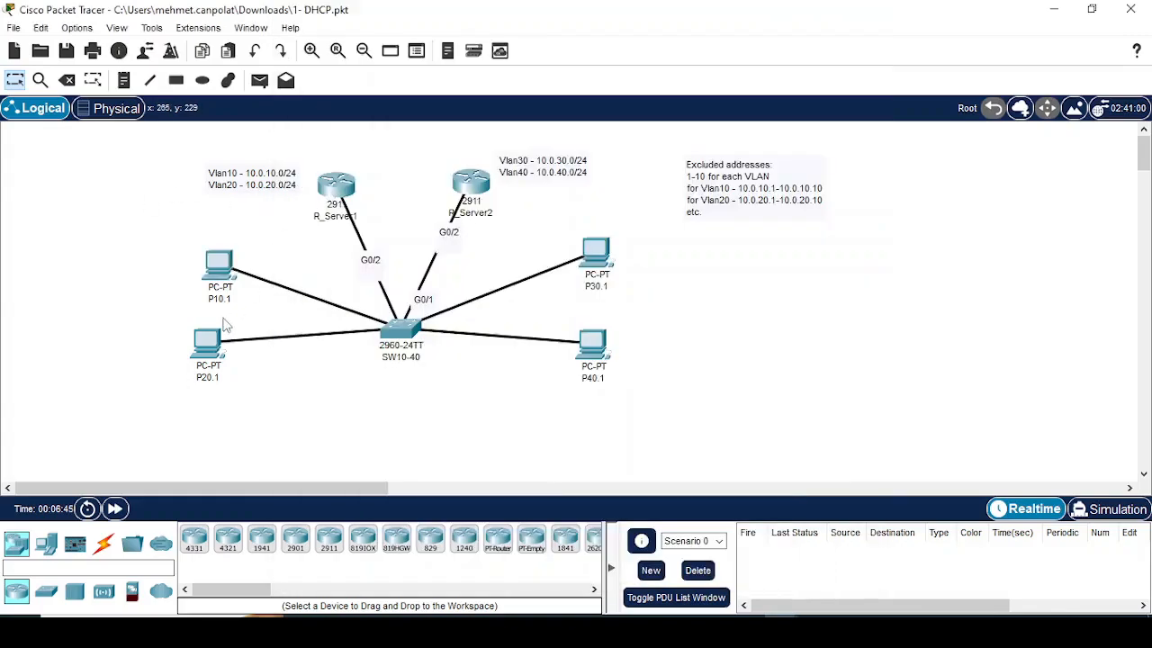
pyautogui.click(339, 183)
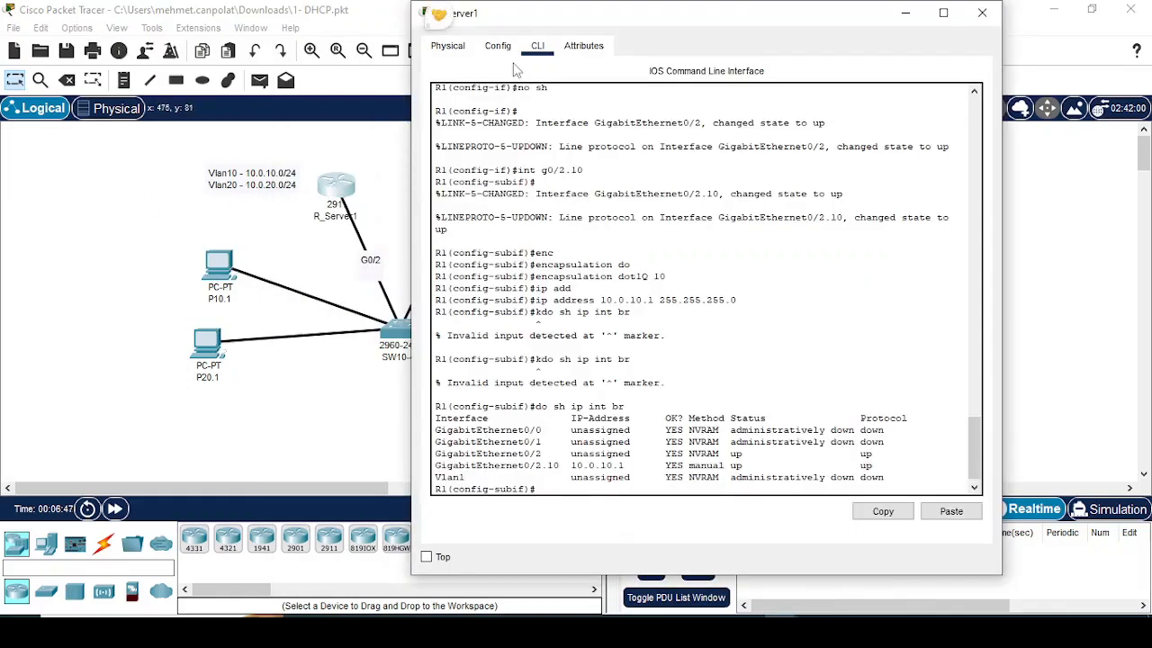
pyautogui.press('Up')
pyautogui.press('Up')
pyautogui.press('Up')
pyautogui.press('Up')
pyautogui.press('Up')
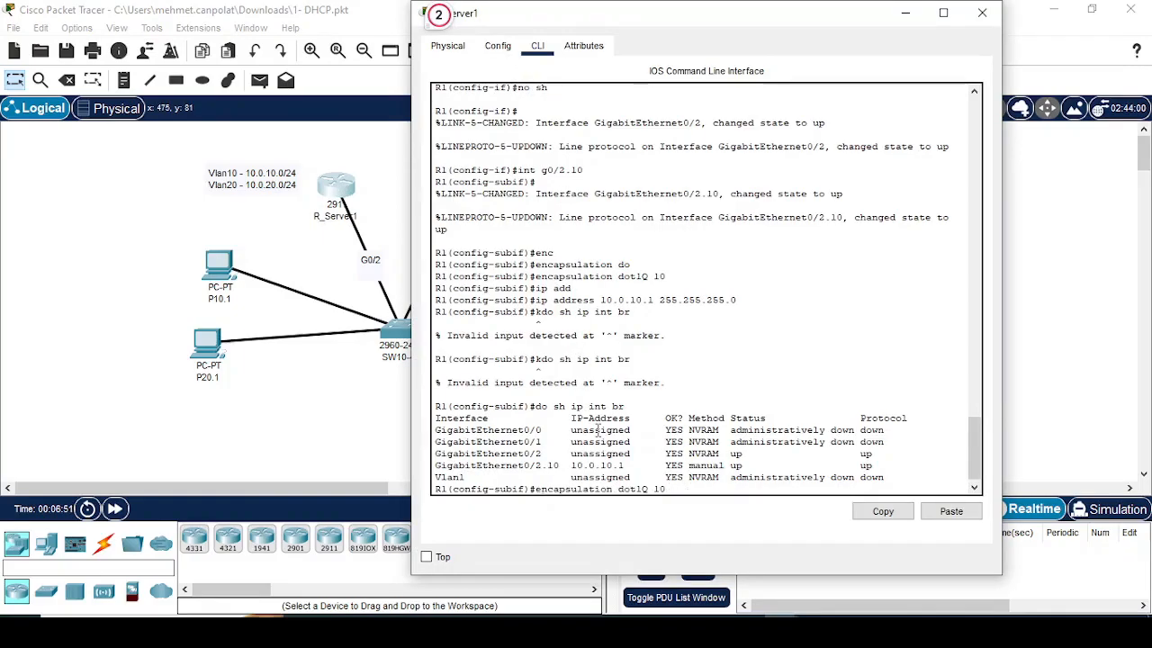
pyautogui.press('Up')
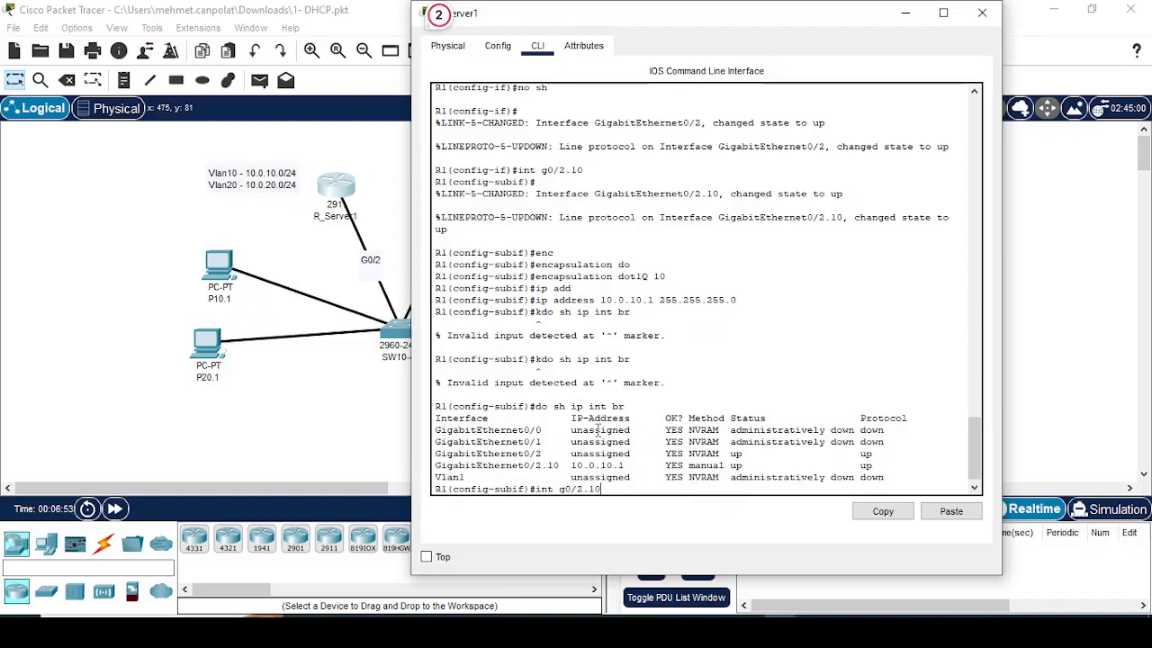
pyautogui.press('BackSpace')
pyautogui.press('BackSpace')
pyautogui.write('20')
pyautogui.press('Return')
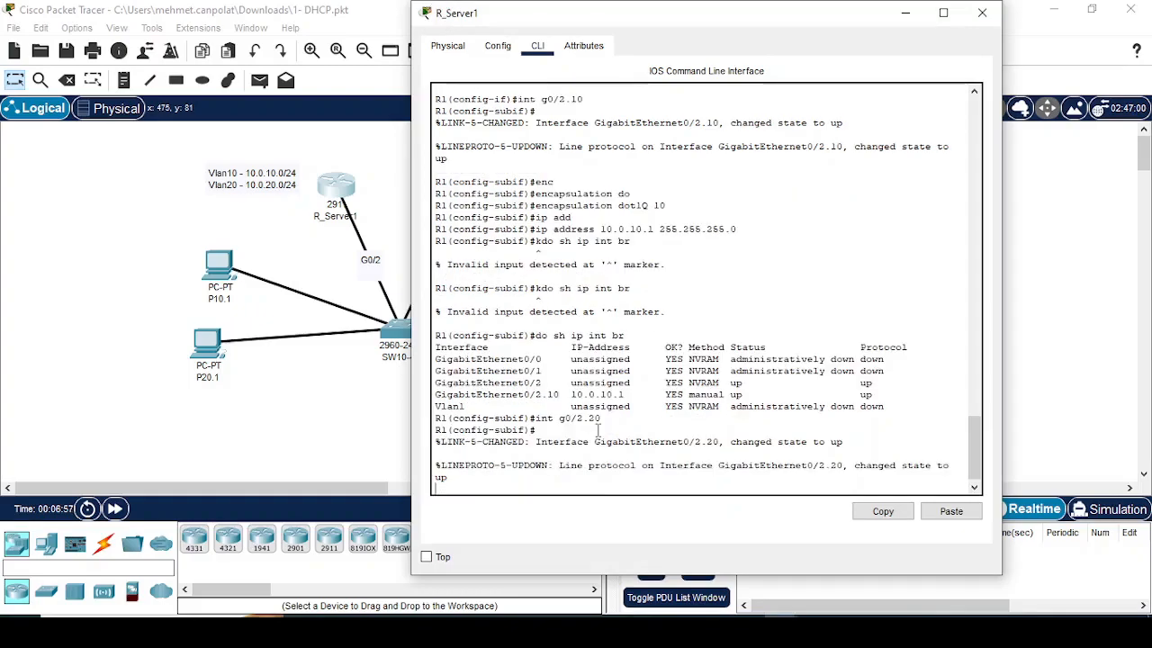
# Step: Set the g0/2.20 subinterface to dot1Q encapsulation with VLAN 20
pyautogui.press('Return')
pyautogui.write('enc')
pyautogui.press('Tab')
pyautogui.write('do')
pyautogui.press('Tab')
pyautogui.write('20')
pyautogui.press('Return')
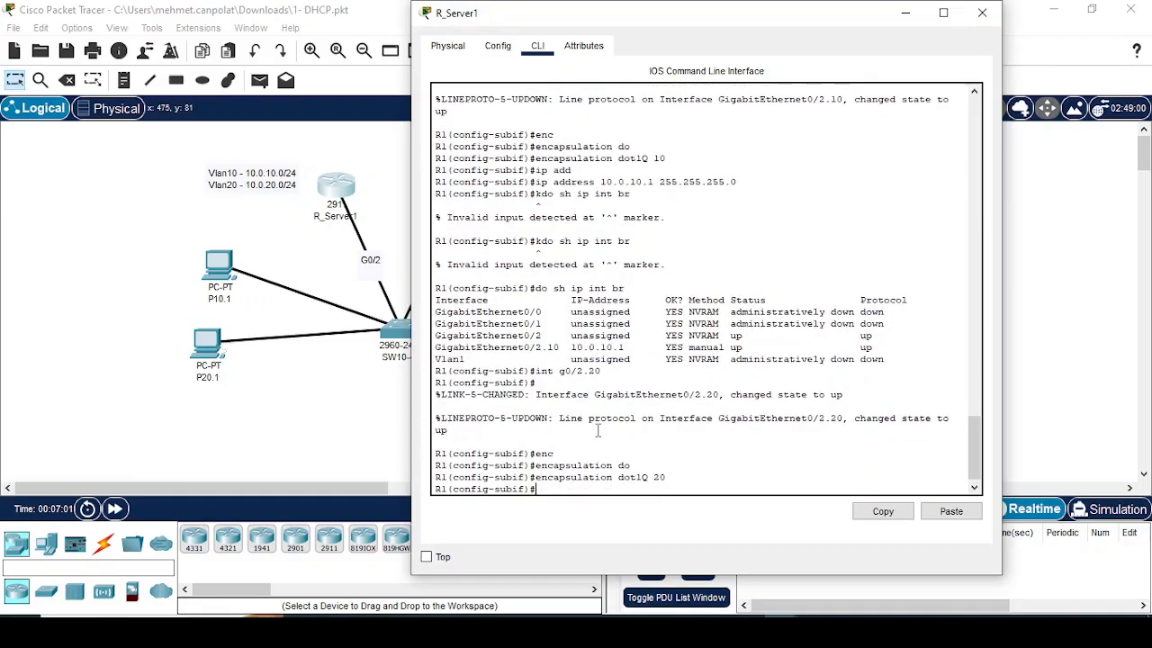
# Step: Assign 10.0.20.1 with mask 255.255.255.0 to the VLAN 20 subinterface and list the router's brief IP interface status
pyautogui.press('Up')
pyautogui.press('Up')
pyautogui.press('Up')
pyautogui.press('Up')
pyautogui.press('Up')
pyautogui.press('Up')
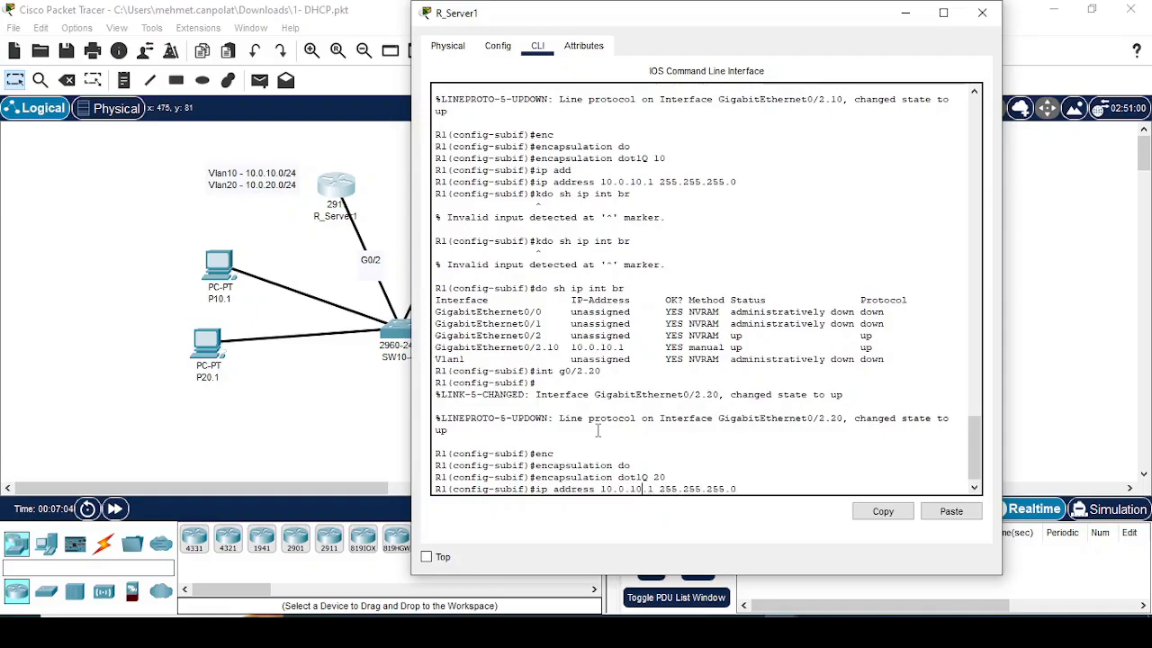
pyautogui.press('Left')
pyautogui.press('Left')
pyautogui.press('Left')
pyautogui.press('Left')
pyautogui.press('BackSpace')
pyautogui.write('2')
pyautogui.press('Return')
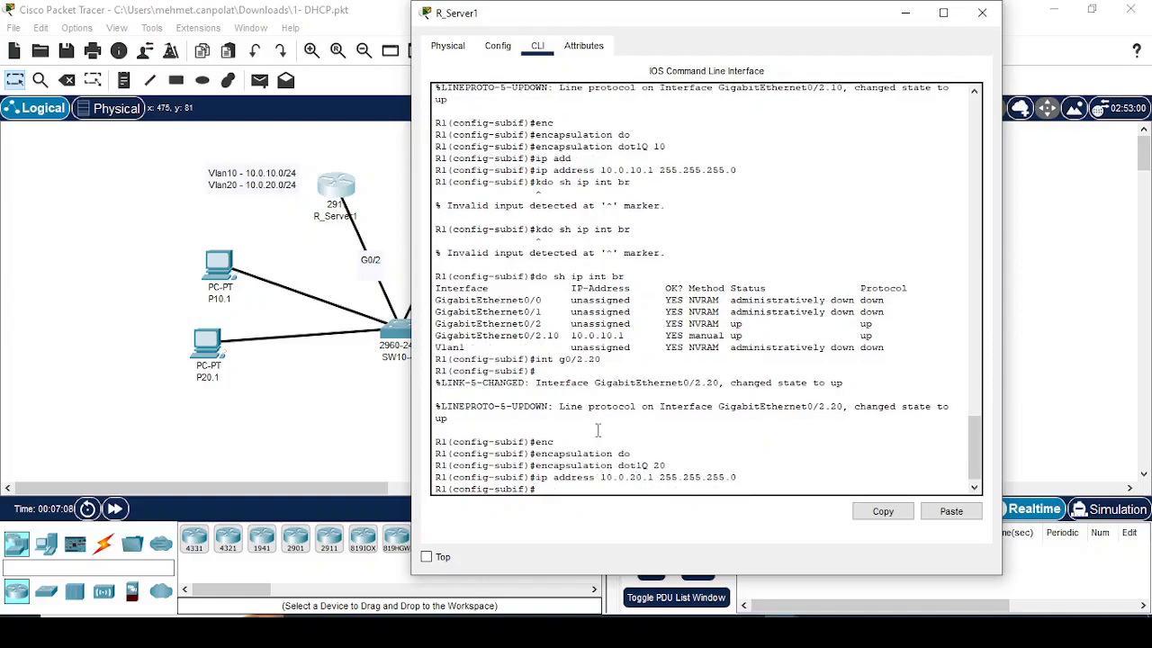
pyautogui.write('do sh ip int br')
pyautogui.press('Return')
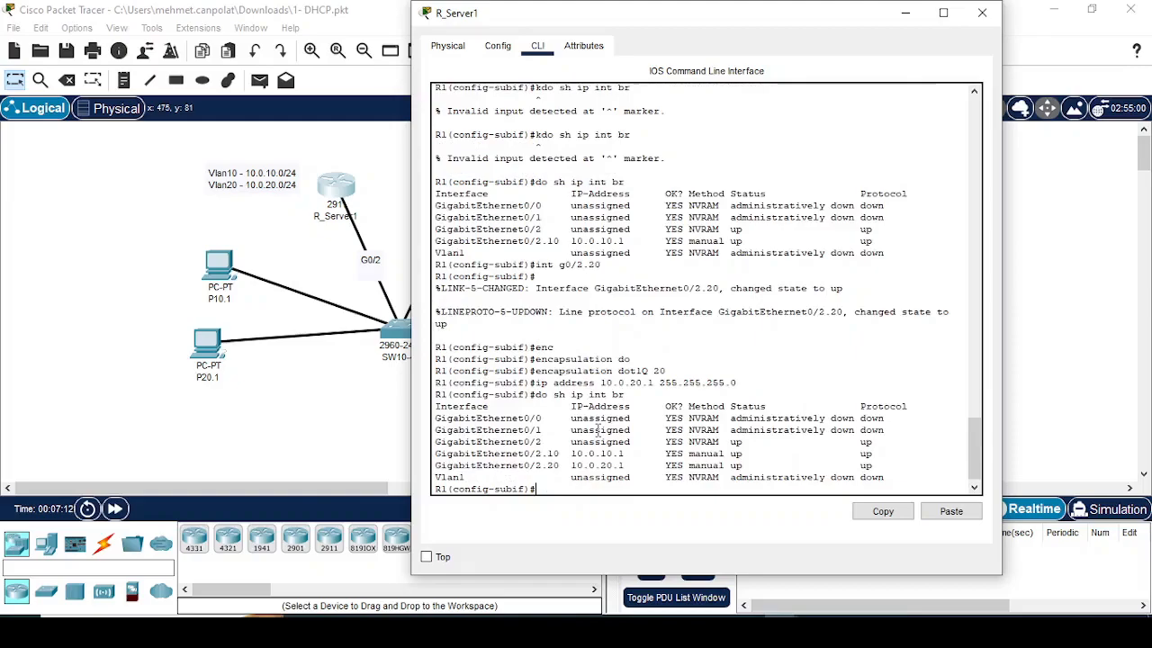
# Step: Copy P10.1's IPv4 address into P20.1's static FastEthernet0 configuration and change it to 10.0.20.11
pyautogui.click(213, 281)
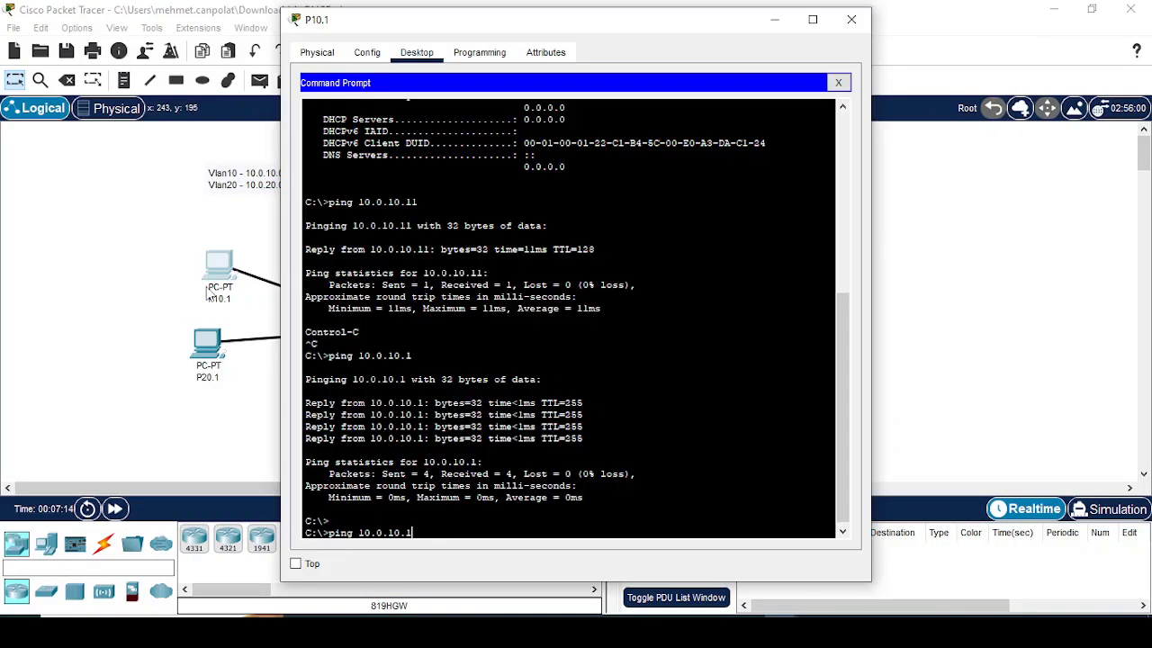
pyautogui.click(367, 52)
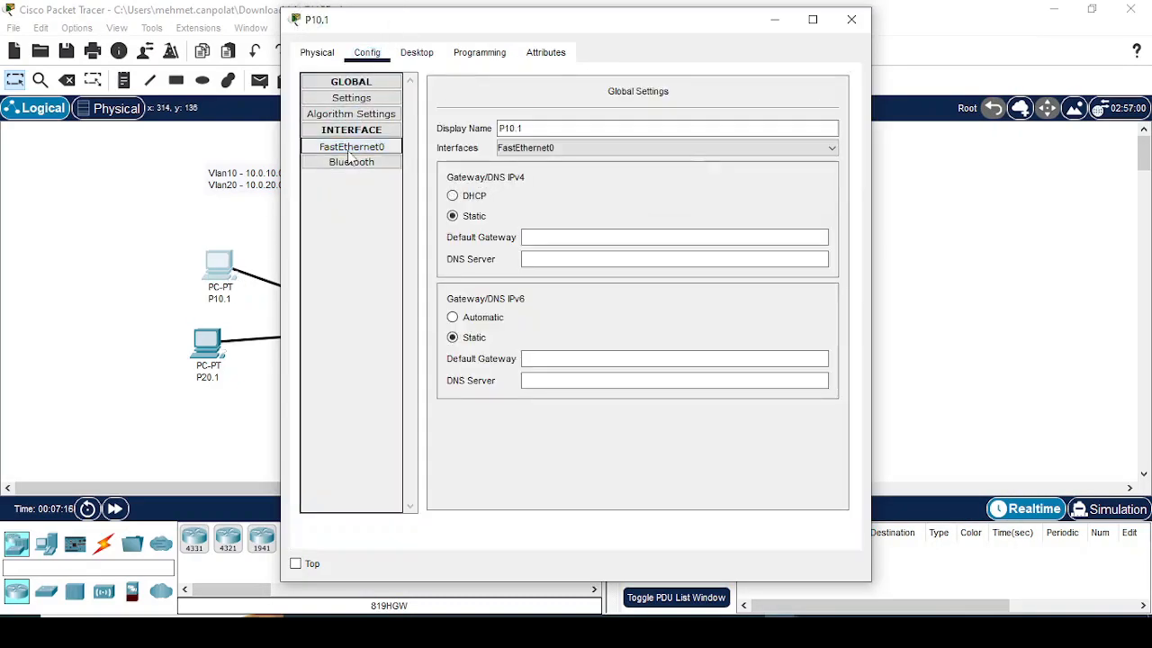
pyautogui.click(351, 146)
pyautogui.moveTo(691, 228); pyautogui.dragTo(589, 236)
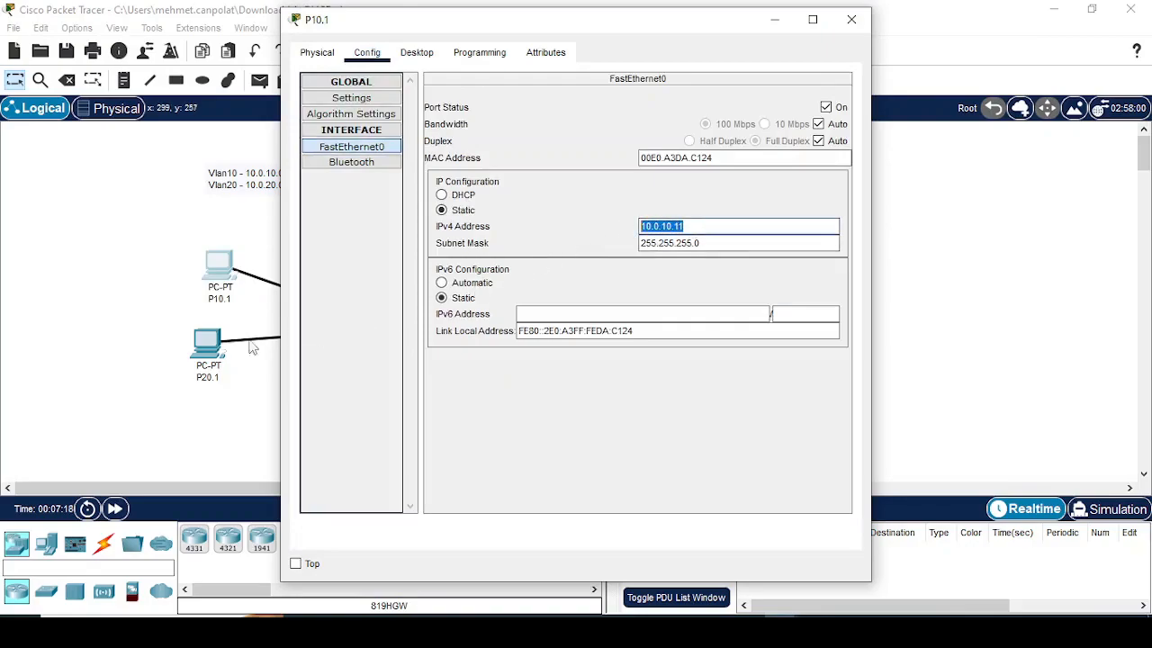
pyautogui.click(212, 346)
pyautogui.click(367, 52)
pyautogui.click(351, 146)
pyautogui.click(441, 209)
pyautogui.click(693, 226)
pyautogui.hotkey('ctrl', 'v')
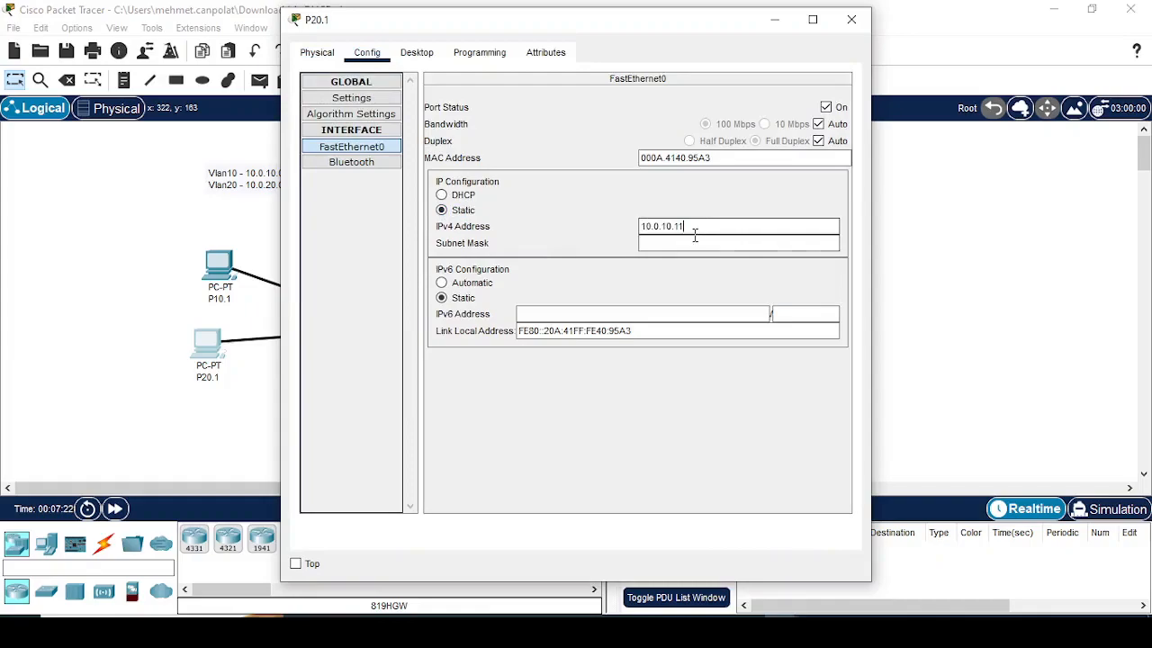
pyautogui.press('Left')
pyautogui.press('Left')
pyautogui.press('Left')
pyautogui.press('Left')
pyautogui.press('BackSpace')
pyautogui.write('2')
# Step: Set the subnet mask of P20.1's FastEthernet0 to 255.255.255.0
pyautogui.click(684, 241)
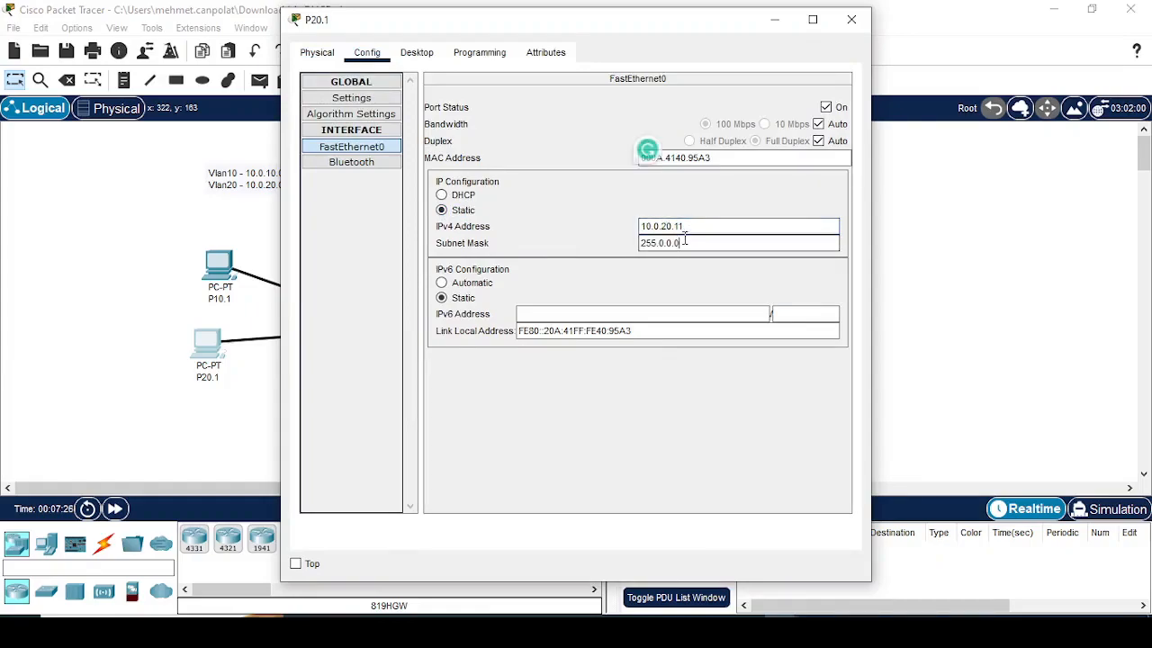
pyautogui.press('BackSpace')
pyautogui.press('BackSpace')
pyautogui.press('BackSpace')
pyautogui.press('BackSpace')
pyautogui.press('BackSpace')
pyautogui.write('255.255.25')
pyautogui.press('BackSpace')
pyautogui.press('BackSpace')
pyautogui.write('0')
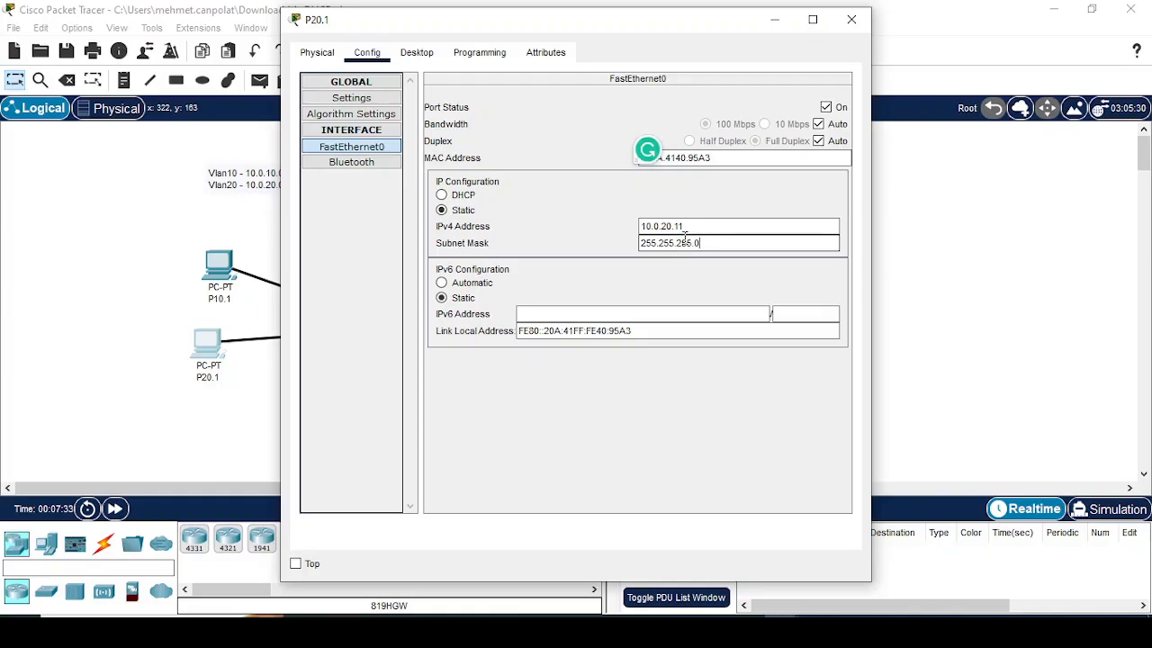
# Step: Run ipconfig /all in P20.1's command prompt and page through its full network settings
pyautogui.click(417, 52)
pyautogui.click(698, 131)
pyautogui.write('ip')
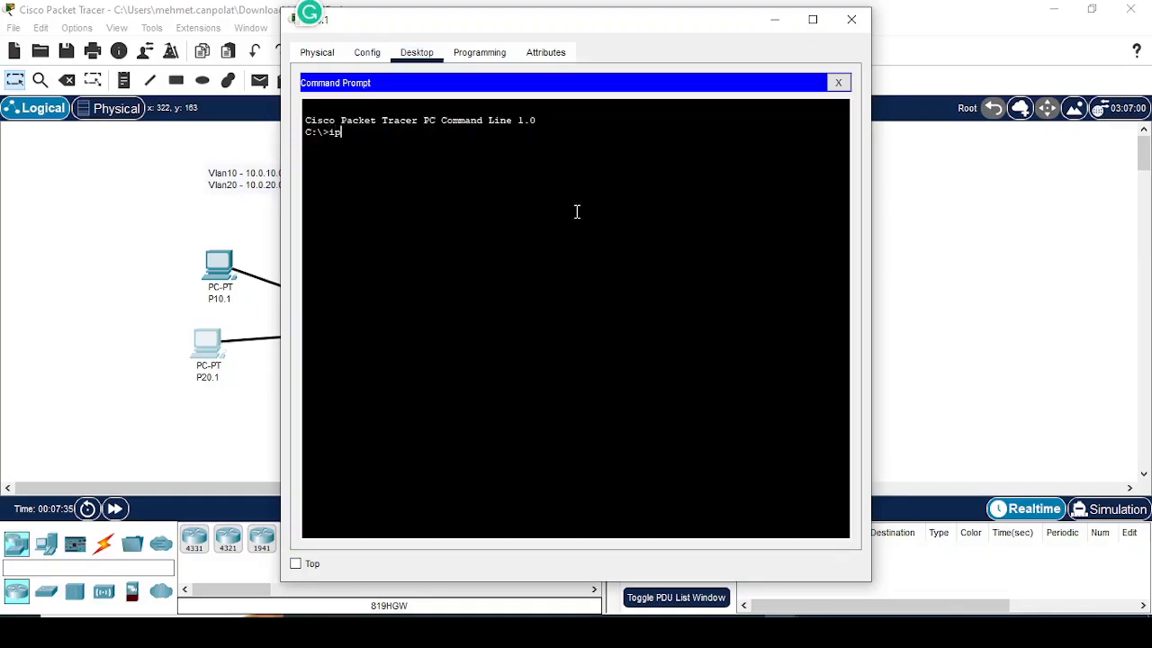
pyautogui.write('config /all')
pyautogui.press('Return')
pyautogui.press('space')
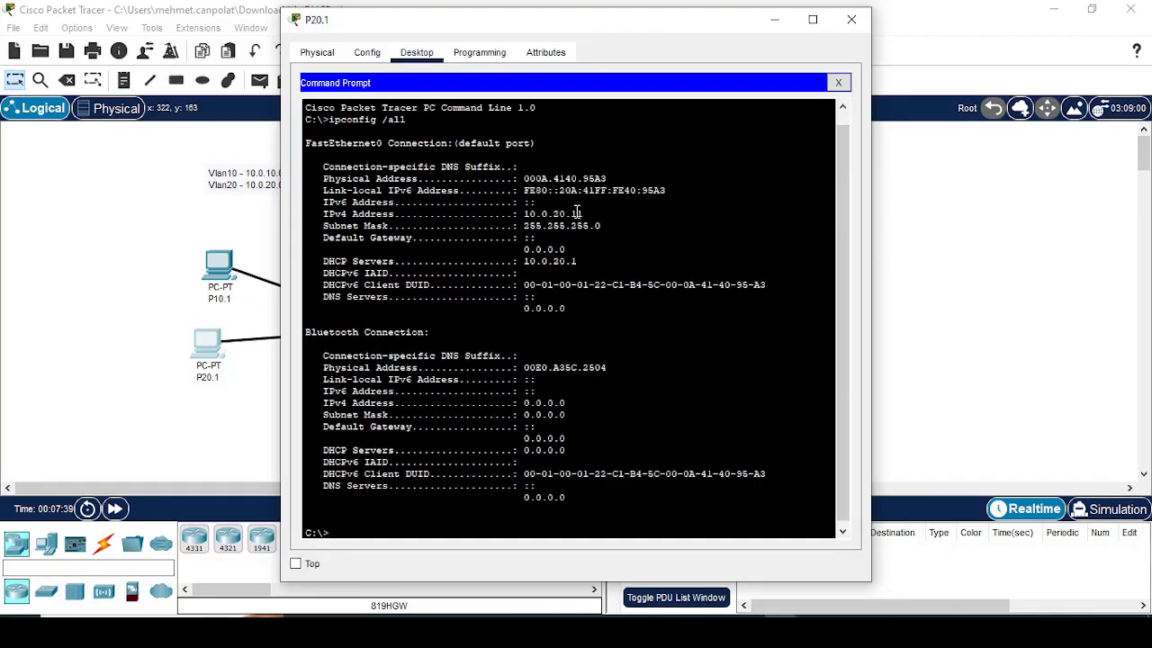
# Step: Ping P20.1's own address 10.0.20.11 and interrupt the test
pyautogui.write('ping 10.20.')
pyautogui.press('BackSpace')
pyautogui.press('BackSpace')
pyautogui.press('BackSpace')
pyautogui.write('20.11')
pyautogui.press('Return')
pyautogui.hotkey('ctrl', 'c')
# Step: Ping R1's VLAN 20 subinterface at 10.0.20.1 from P20.1 and interrupt the test
pyautogui.press('Up')
pyautogui.press('BackSpace')
pyautogui.press('Return')
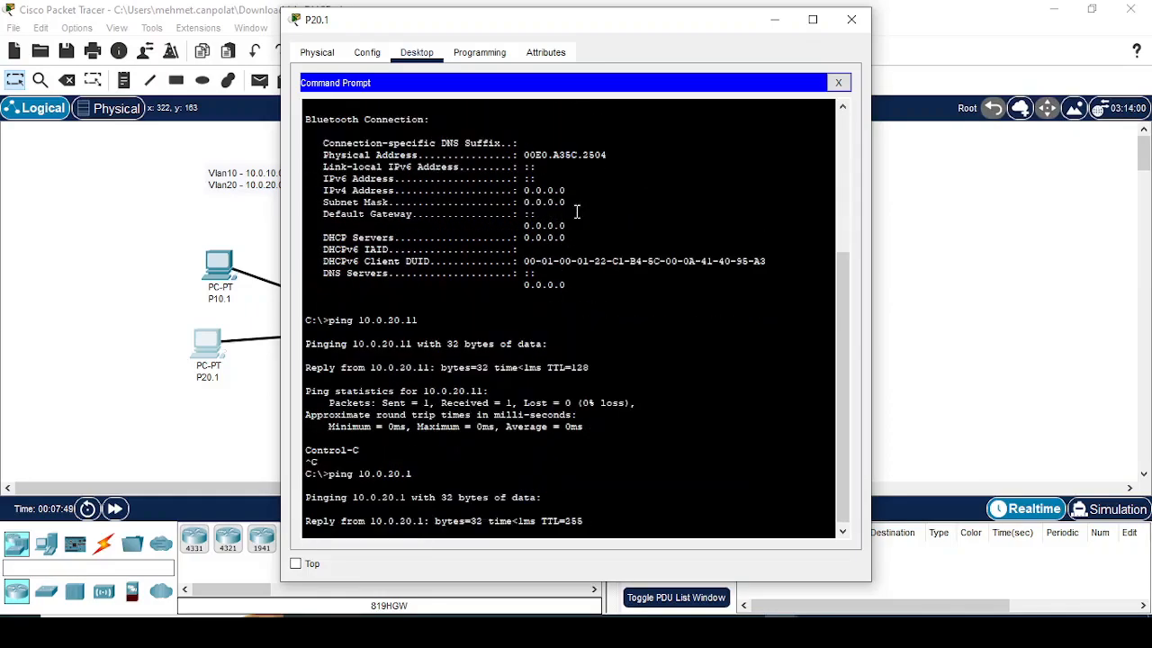
pyautogui.hotkey('ctrl', 'c')
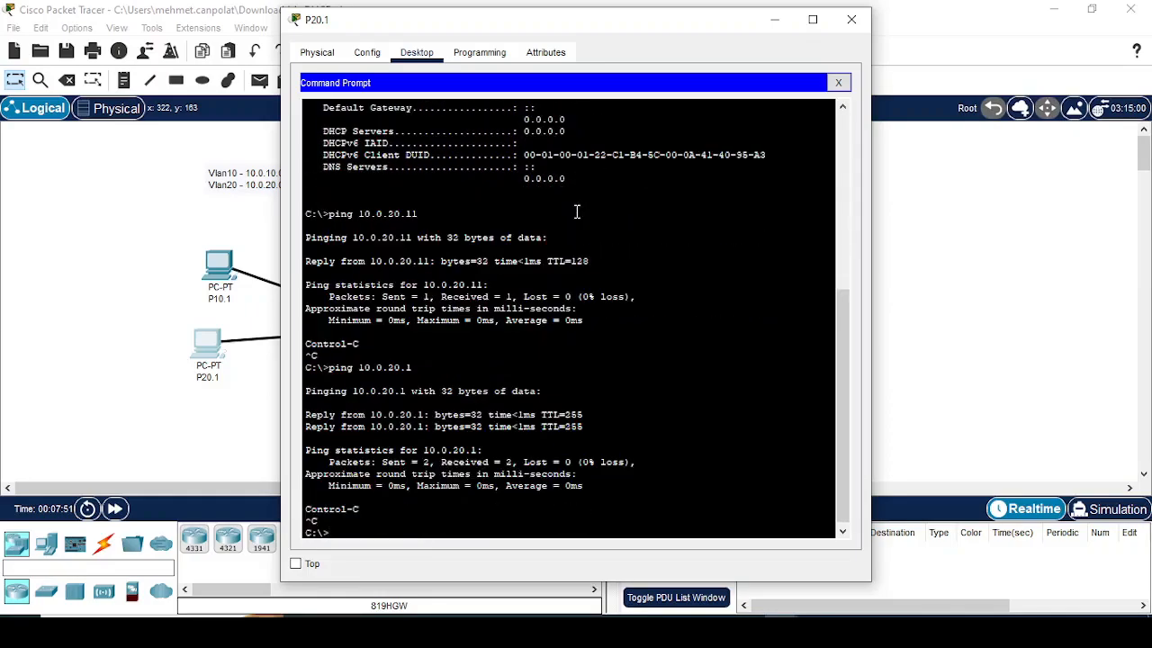
# Step: Ping R1's VLAN 10 subinterface at 10.0.10.1 from P20.1, repeat the ping and fast-forward the simulation time
pyautogui.press('Up')
pyautogui.press('Return')
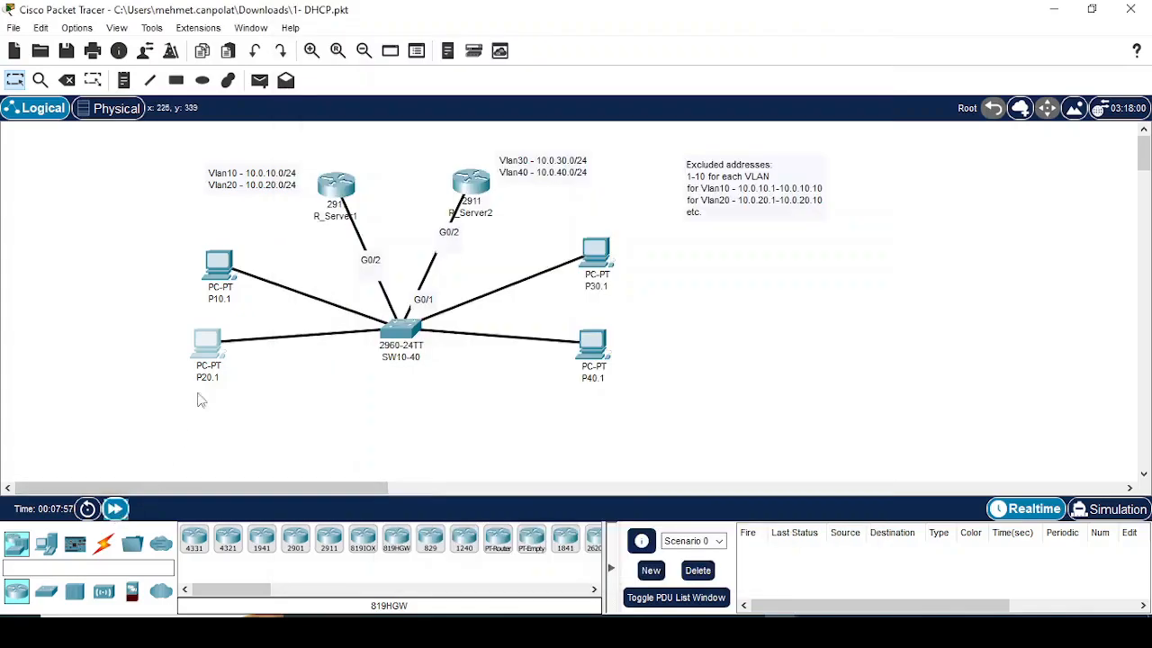
pyautogui.click(205, 348)
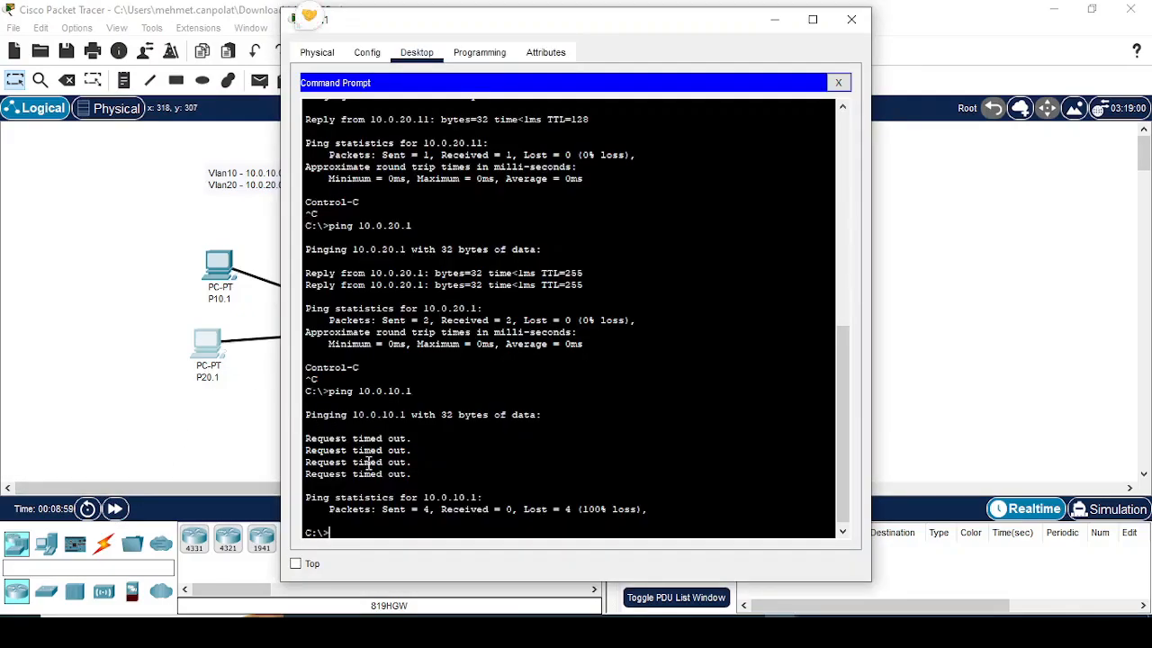
pyautogui.click(216, 270)
pyautogui.click(209, 352)
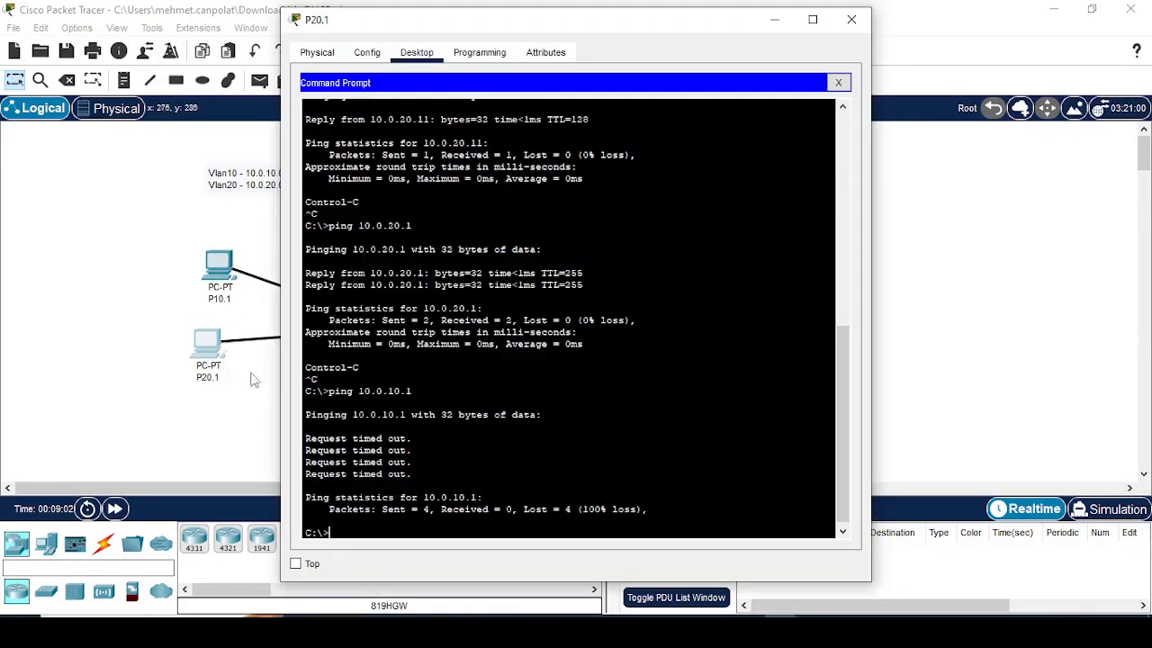
pyautogui.press('Up')
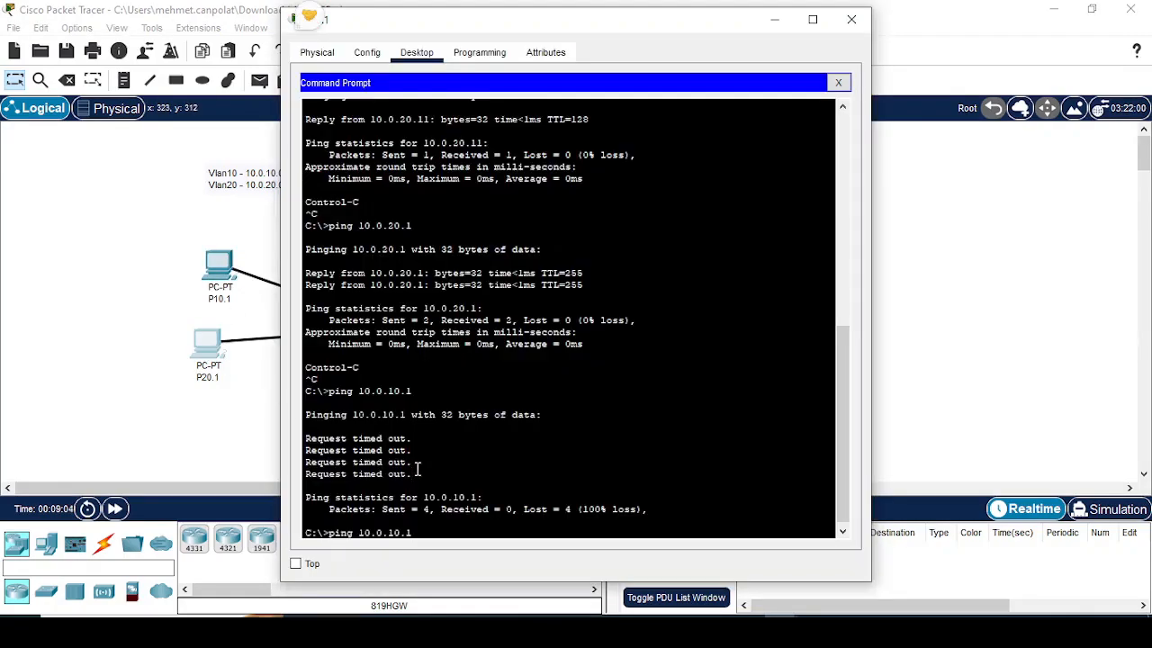
pyautogui.press('Return')
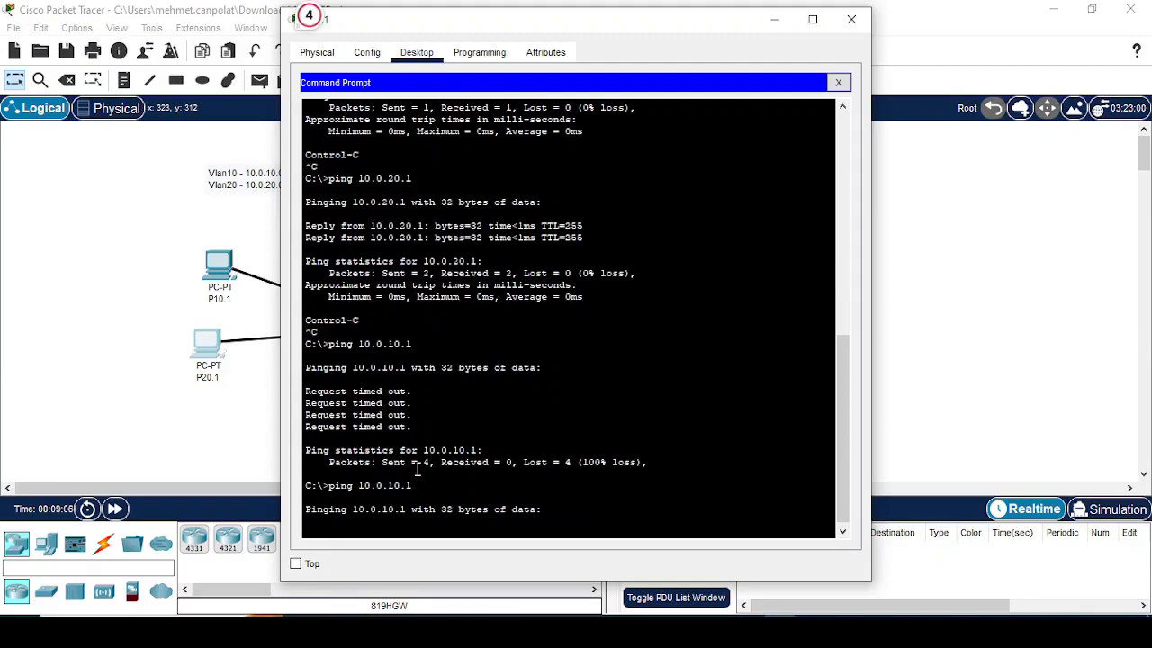
pyautogui.click(115, 509)
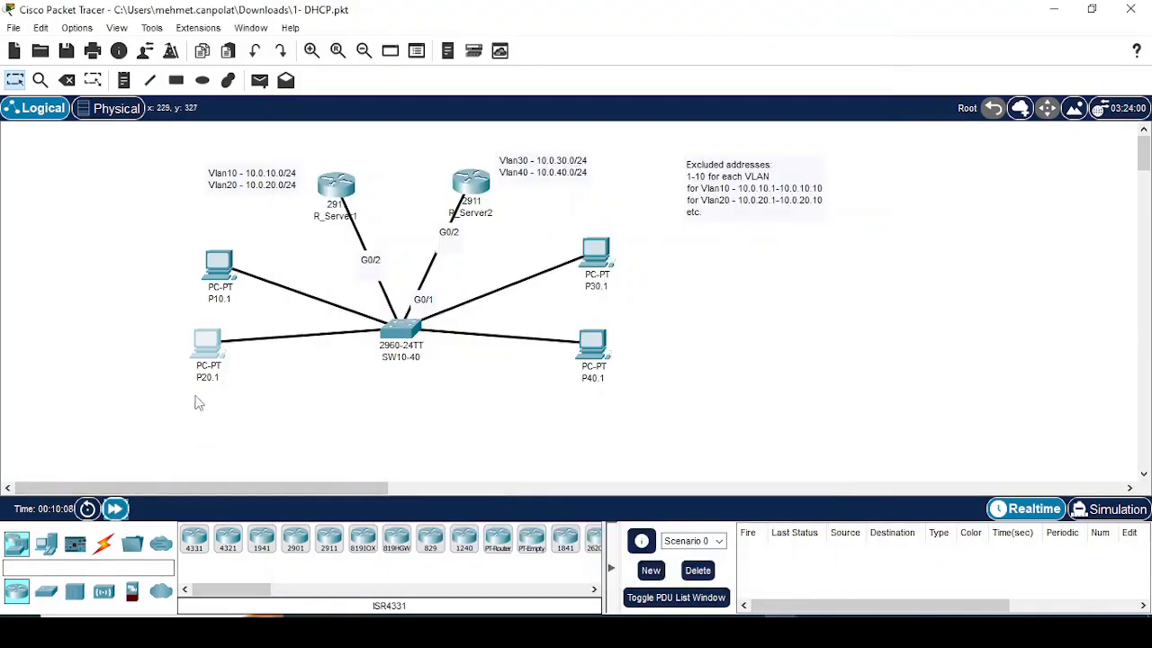
pyautogui.click(208, 353)
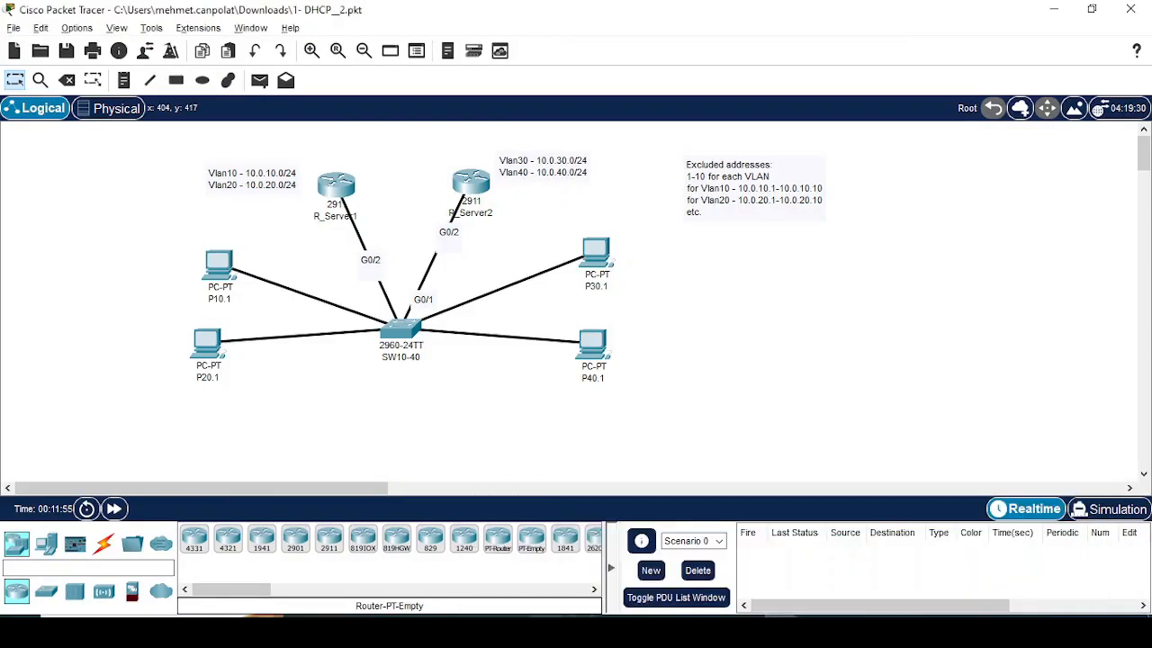
# Step: Check the IPv4 gateway settings on P20.1 and the FastEthernet0 IP configuration on P10.1
pyautogui.click(218, 356)
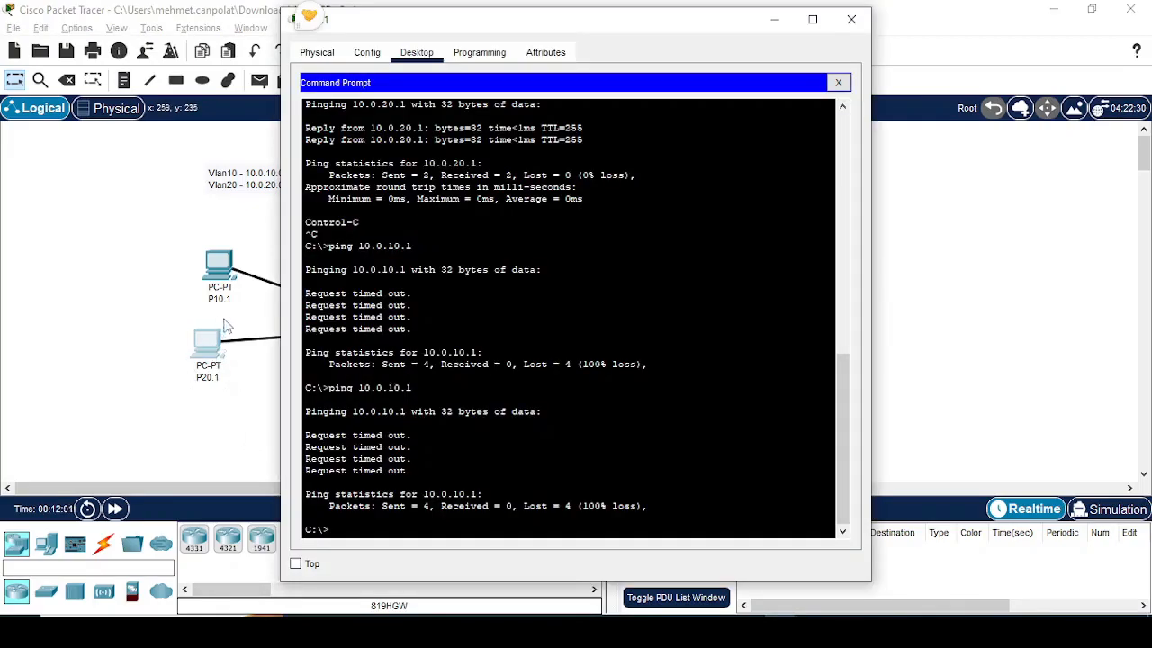
pyautogui.click(367, 52)
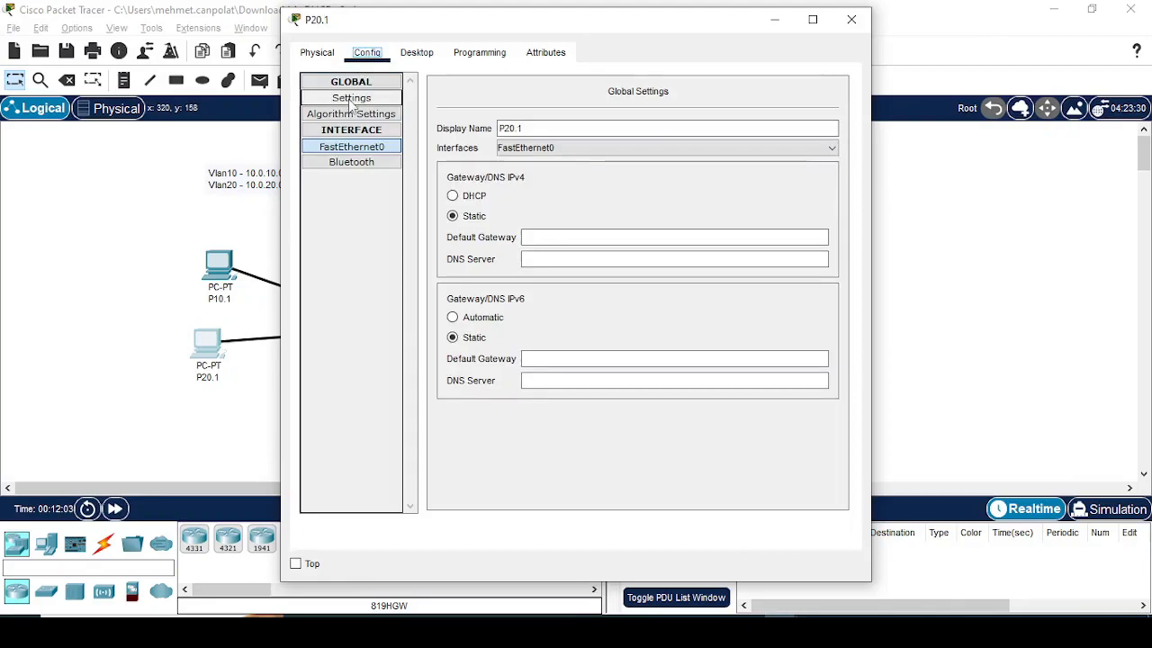
pyautogui.click(613, 236)
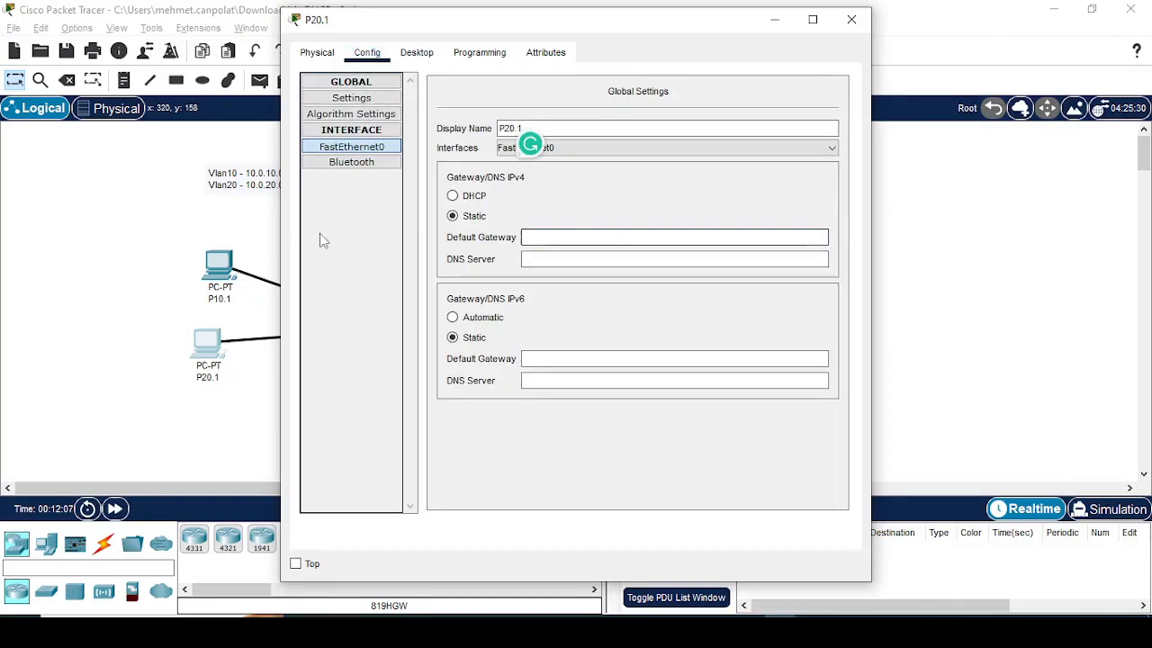
pyautogui.click(204, 256)
pyautogui.click(351, 146)
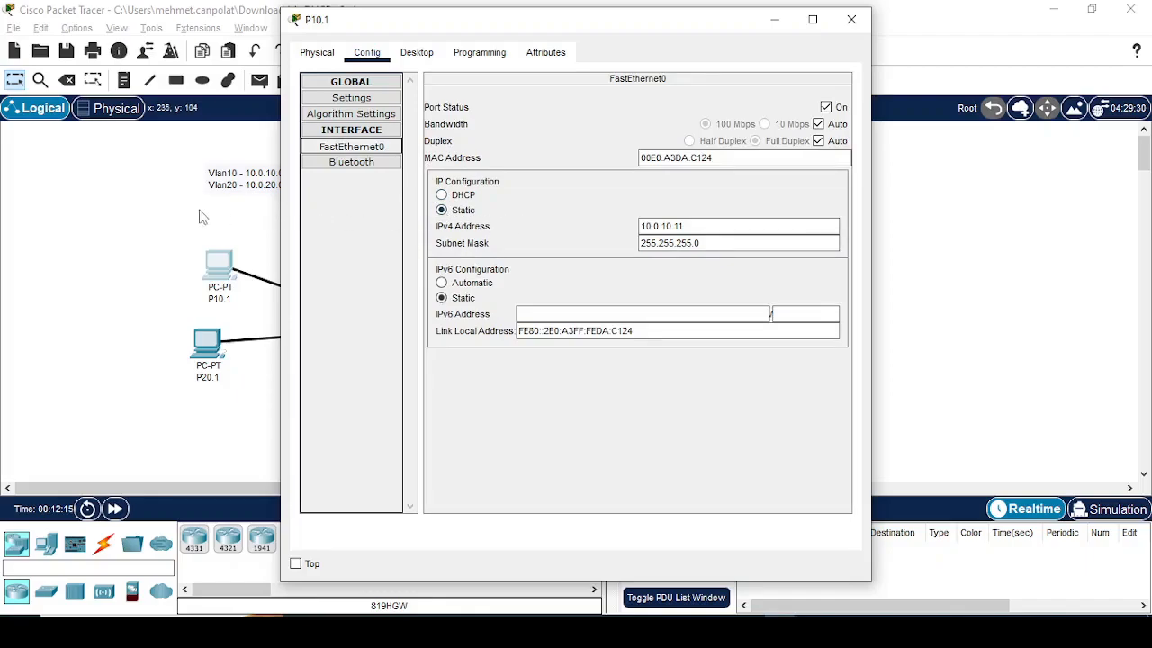
pyautogui.click(353, 163)
pyautogui.click(358, 149)
pyautogui.click(851, 19)
# Step: Set P20.1's static IPv4 default gateway to 10.0.20.1
pyautogui.click(207, 347)
pyautogui.click(543, 237)
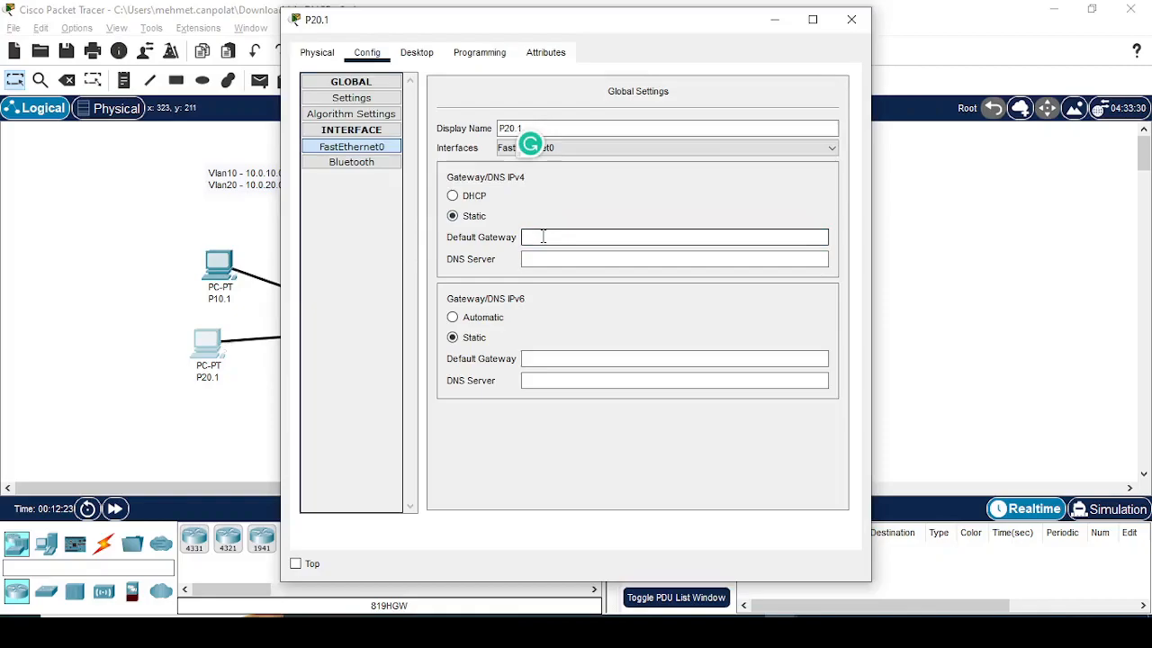
pyautogui.write('10.')
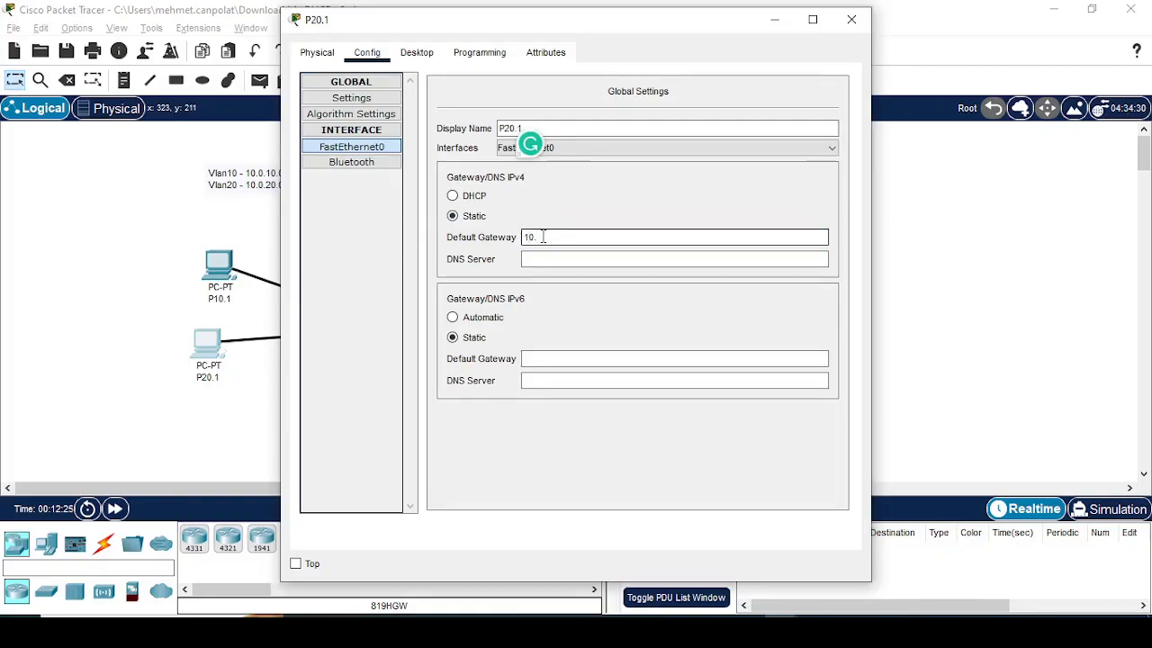
pyautogui.write('0.20.1')
# Step: Set P10.1's static IPv4 default gateway to 10.0.10.1 and open its desktop applications
pyautogui.click(219, 264)
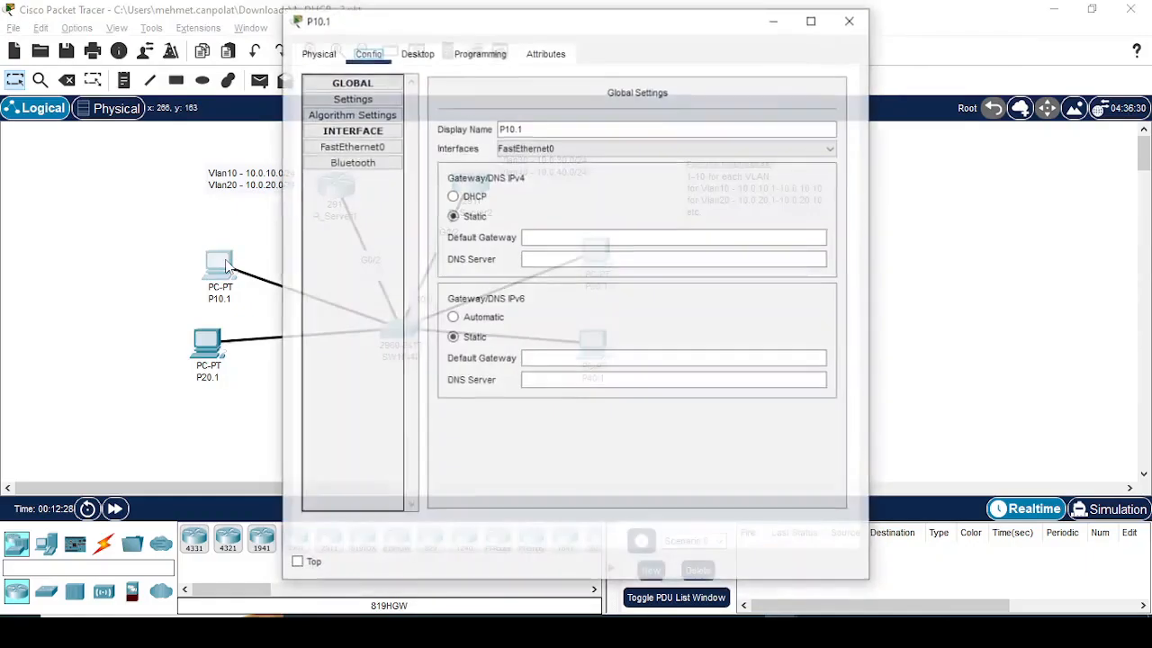
pyautogui.click(557, 236)
pyautogui.write('10.0.10.1')
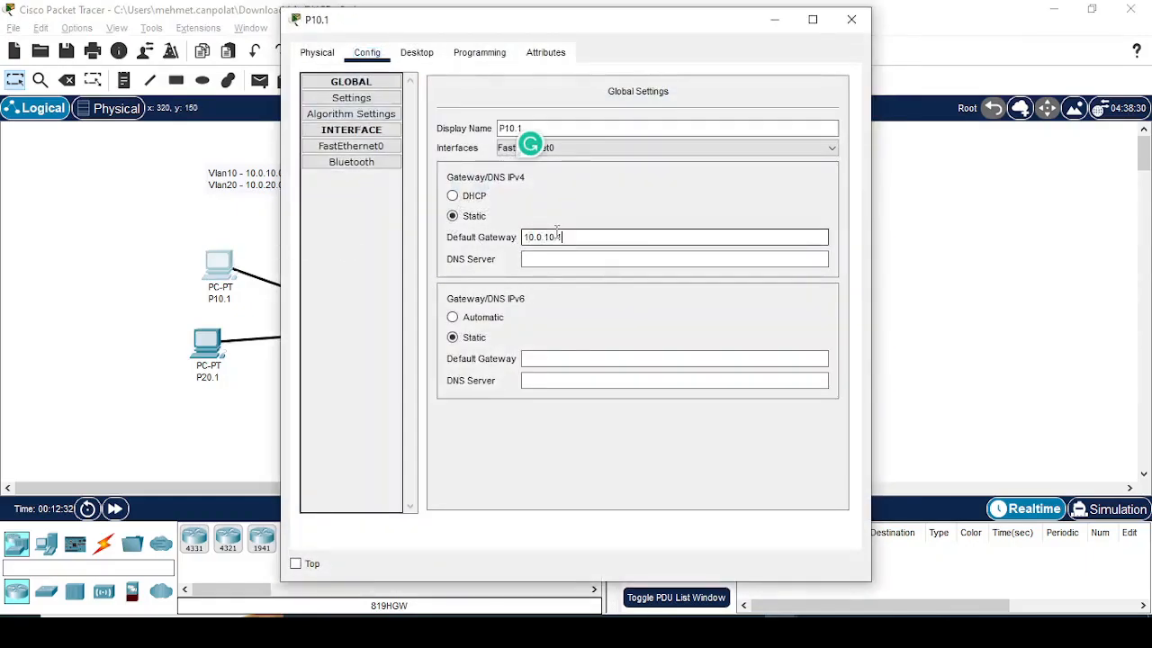
pyautogui.click(417, 52)
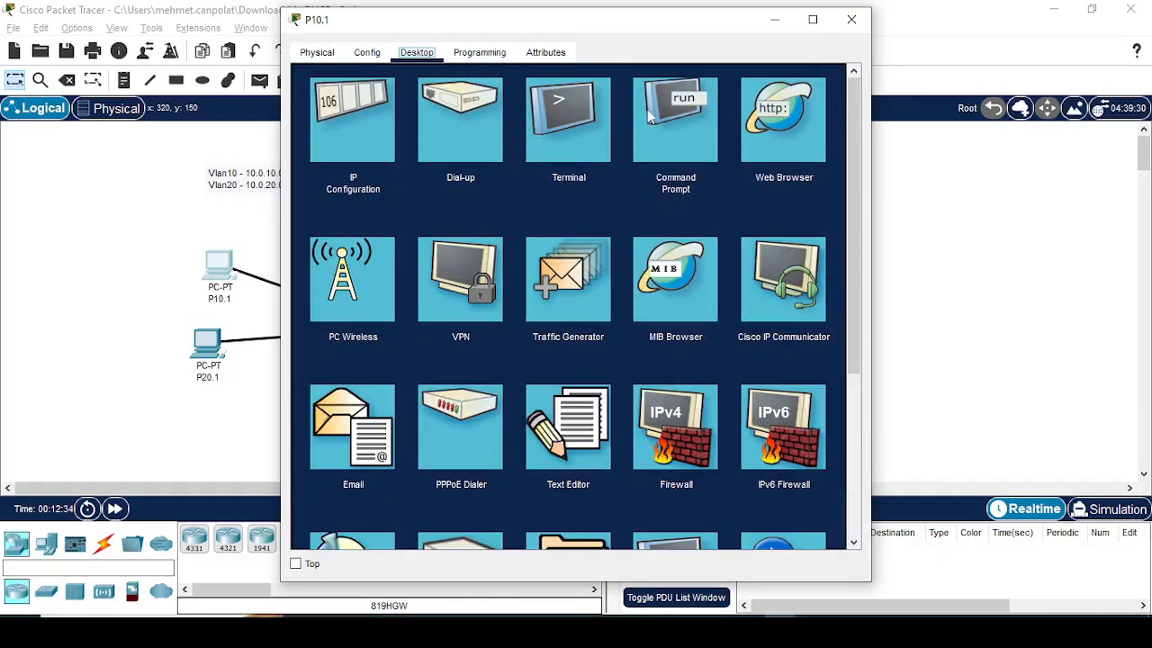
# Step: Ping 10.0.10.11 from P10.1's command prompt and stop the ping before it completes
pyautogui.click(677, 119)
pyautogui.press('Up')
pyautogui.press('Up')
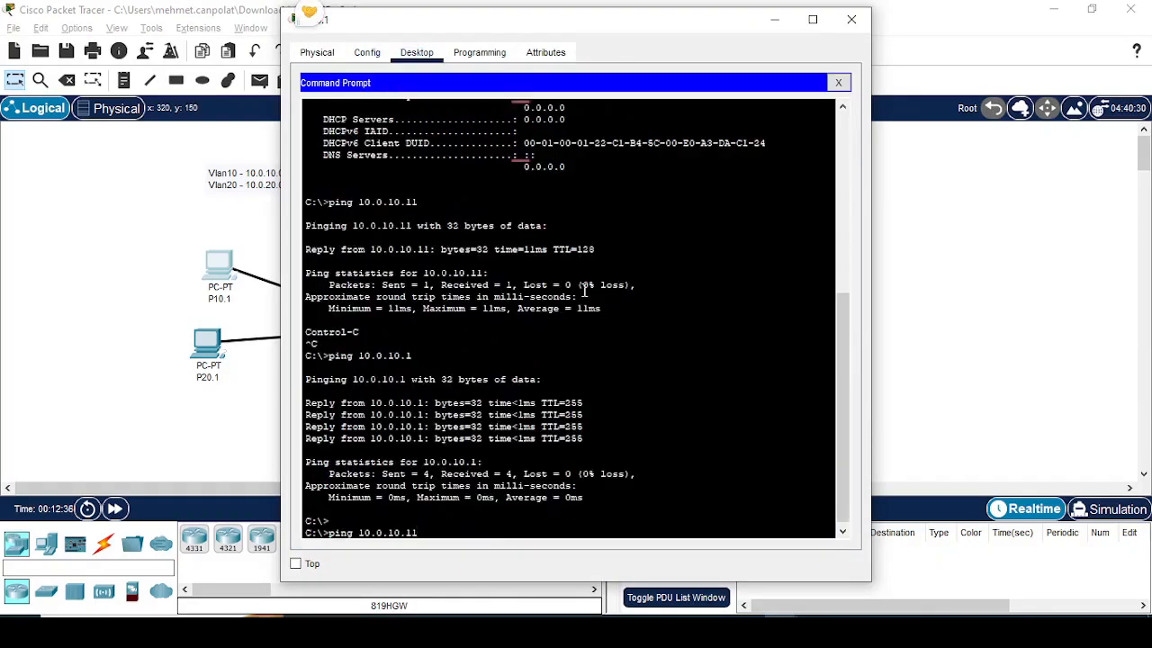
pyautogui.press('Return')
pyautogui.hotkey('ctrl', 'c')
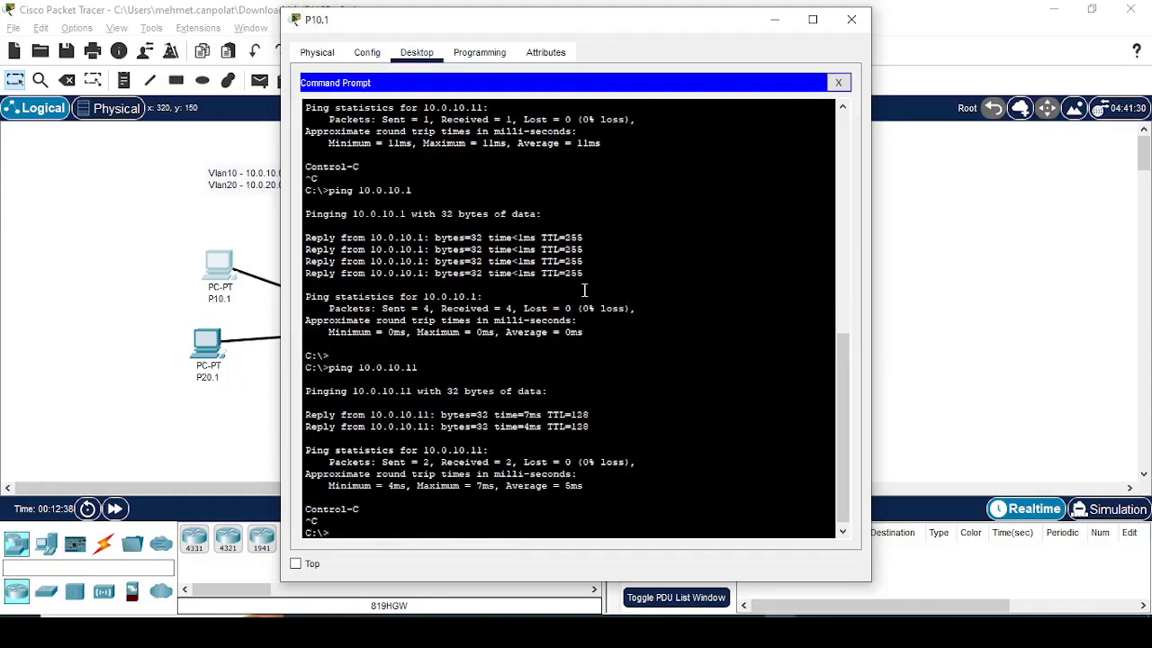
# Step: Ping R1's VLAN 10 subinterface at 10.0.10.1 from P20.1's command prompt and interrupt the ping
pyautogui.click(212, 356)
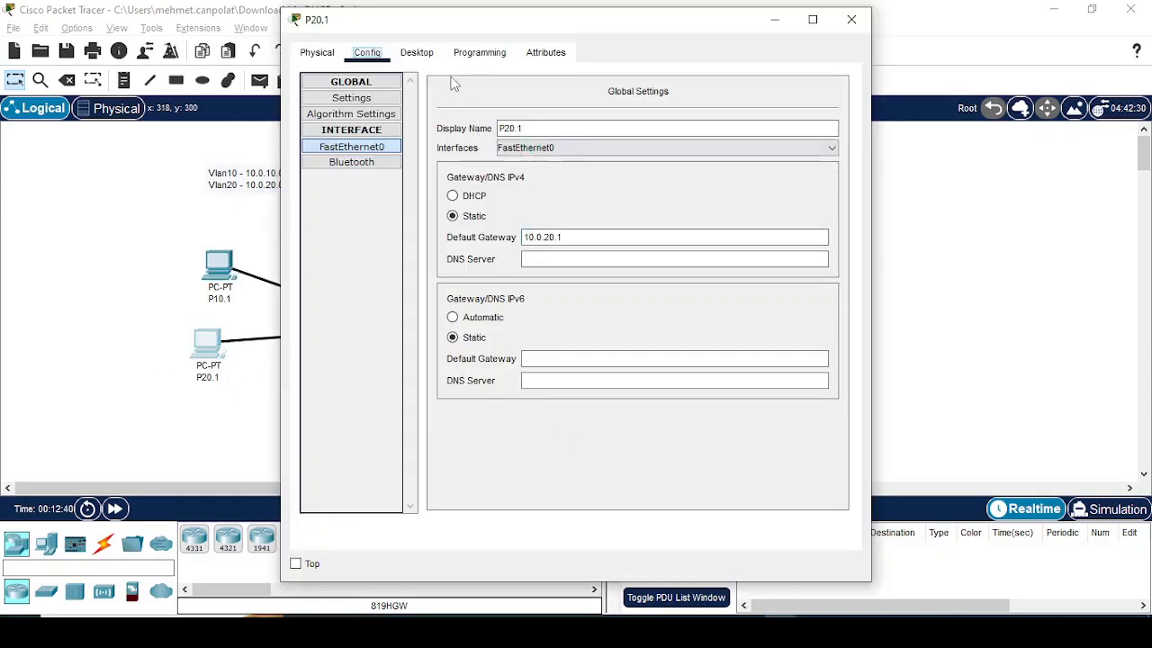
pyautogui.click(419, 54)
pyautogui.click(512, 343)
pyautogui.press('Up')
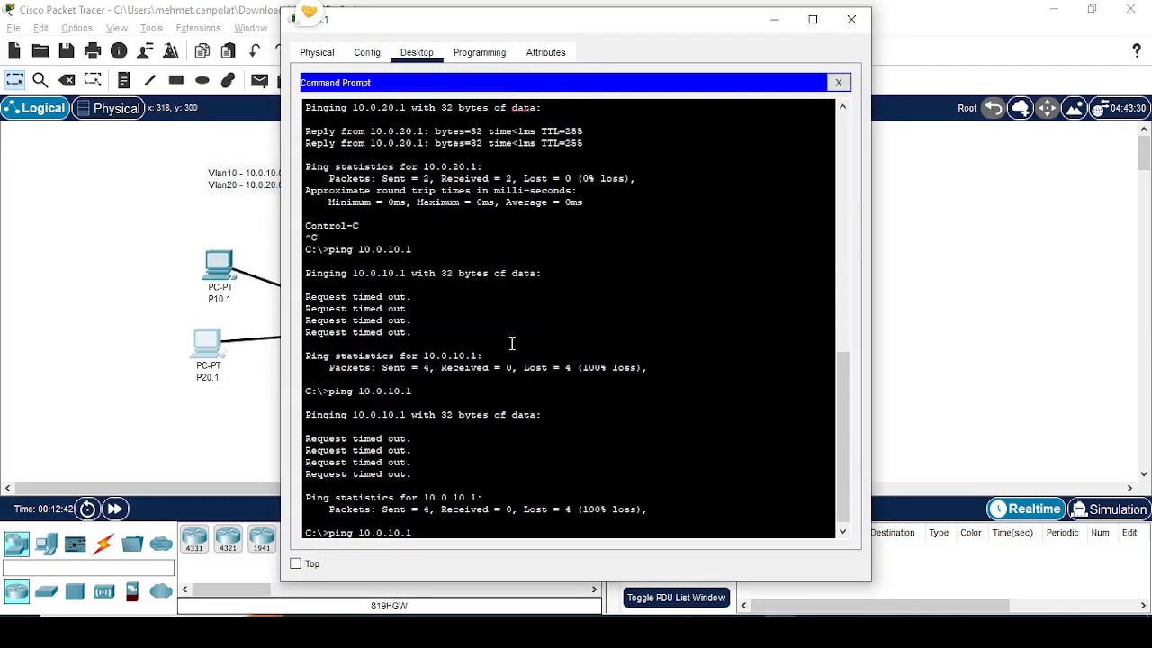
pyautogui.press('Return')
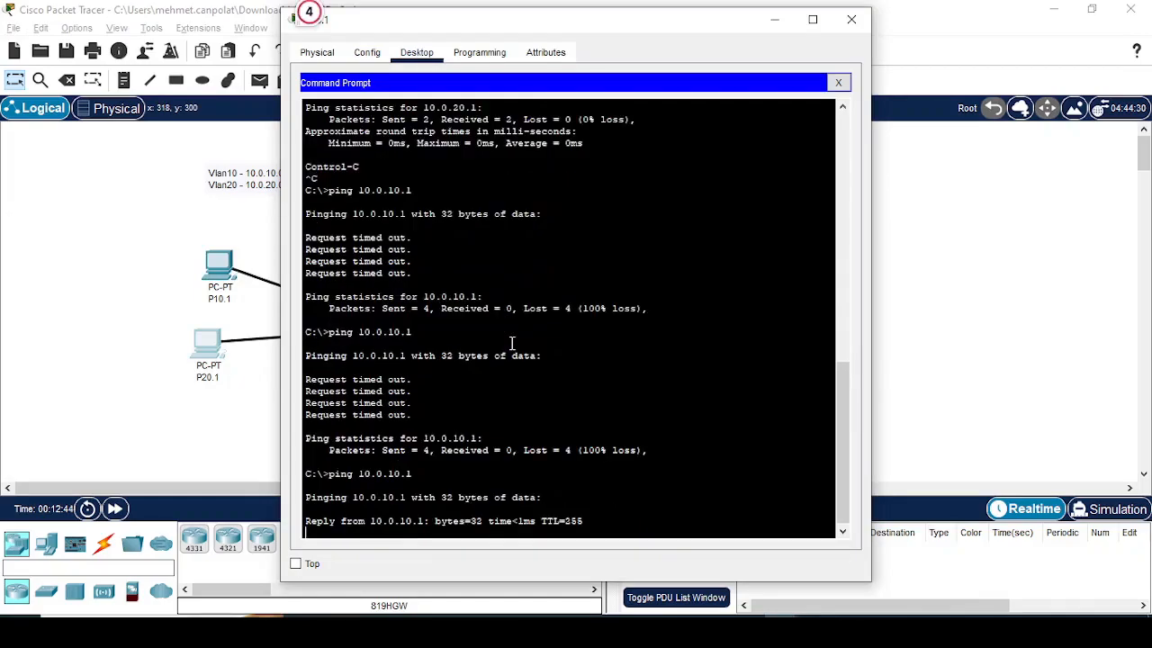
pyautogui.hotkey('ctrl', 'c')
# Step: Ping P10.1 at 10.0.10.11 from P20.1 and close P20.1's window
pyautogui.press('Up')
pyautogui.write('1')
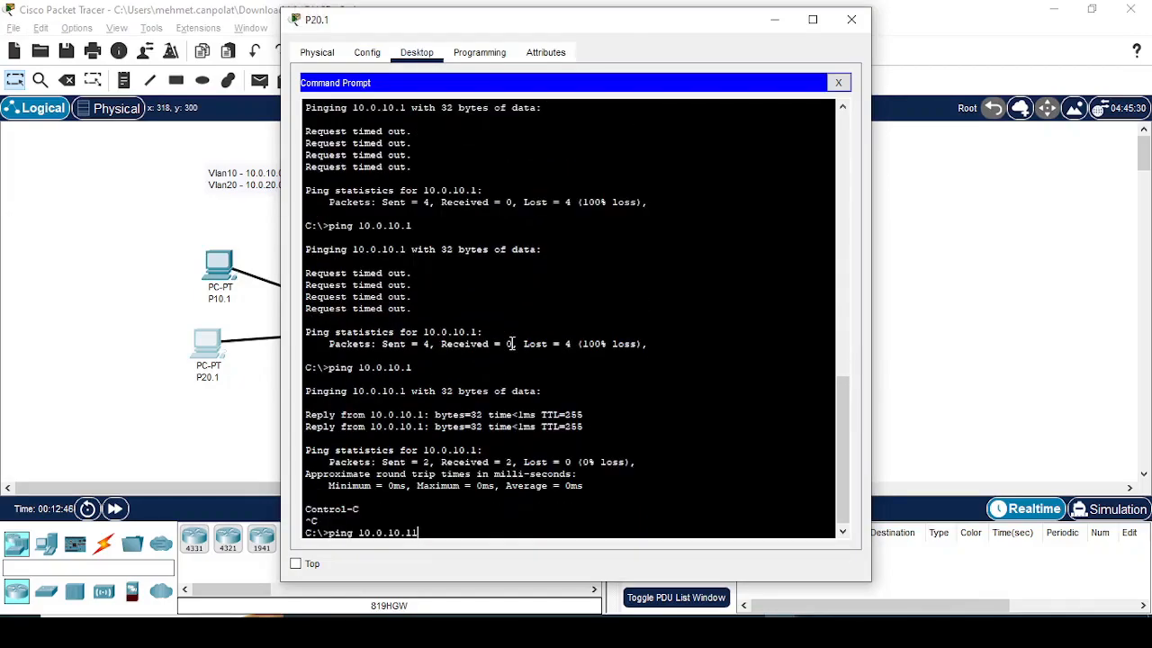
pyautogui.press('Return')
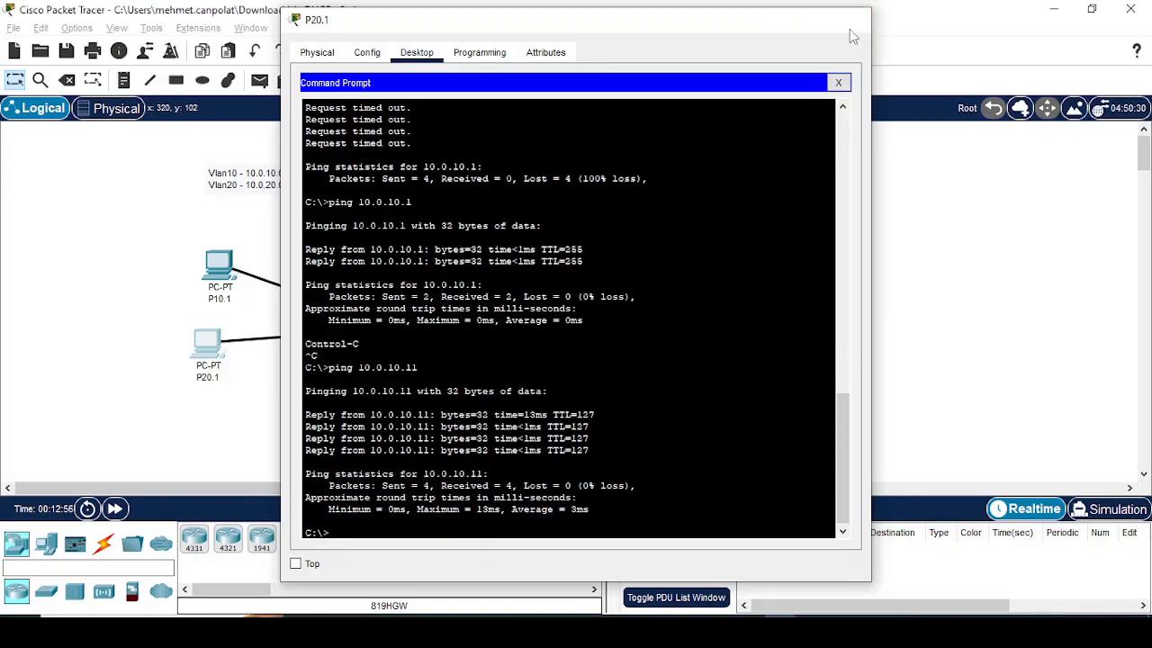
pyautogui.click(852, 20)
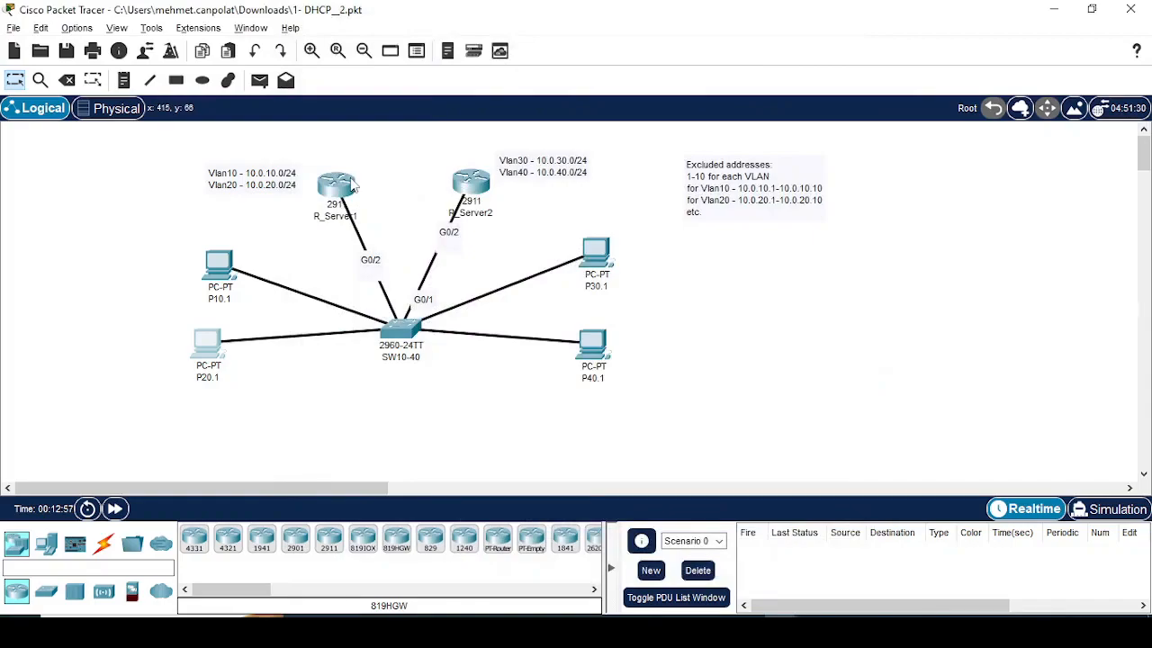
# Step: Leave subinterface configuration on R_Server1 with end and enter global configuration mode with conf t
pyautogui.click(354, 185)
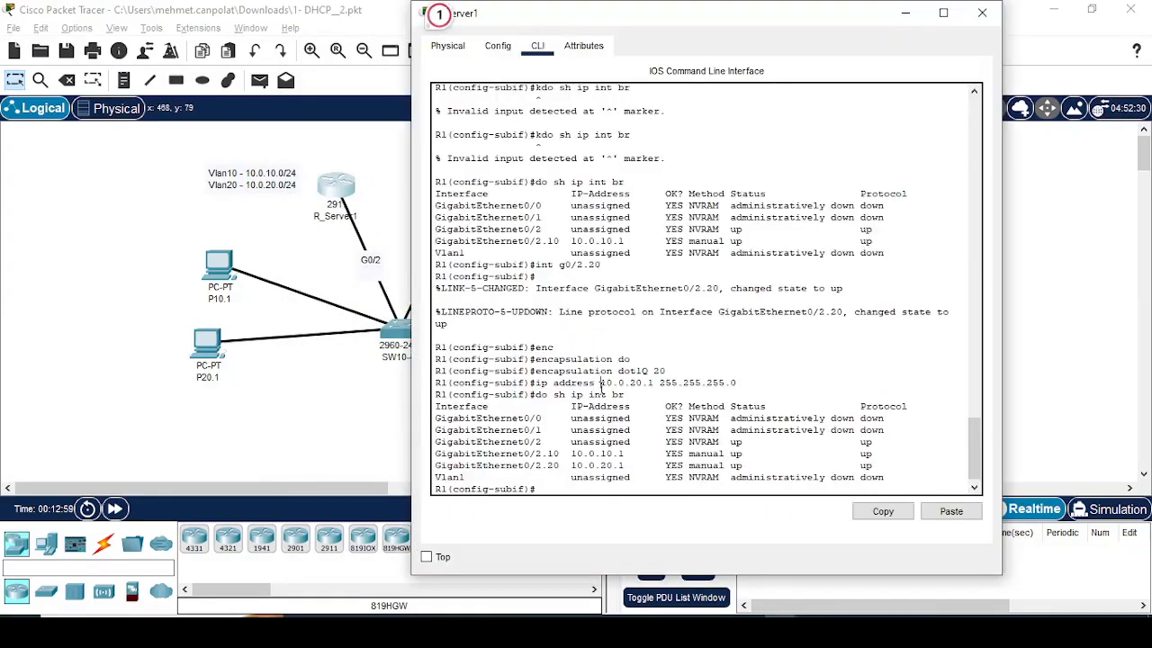
pyautogui.write('end')
pyautogui.press('Return')
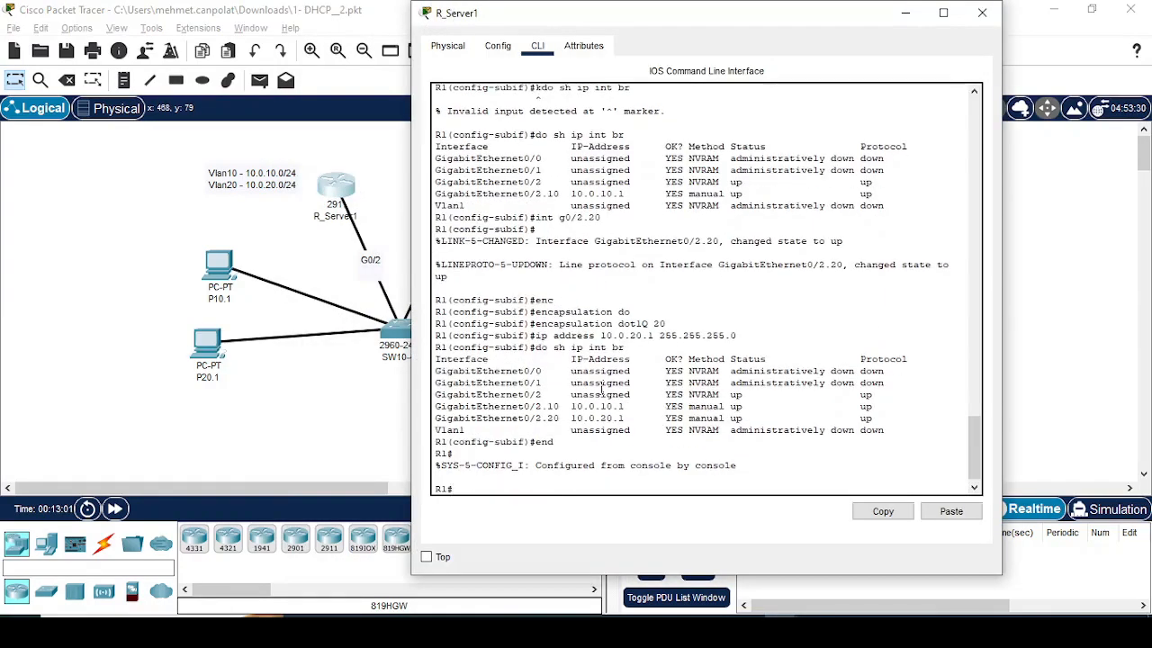
pyautogui.write('conf t')
pyautogui.press('Return')
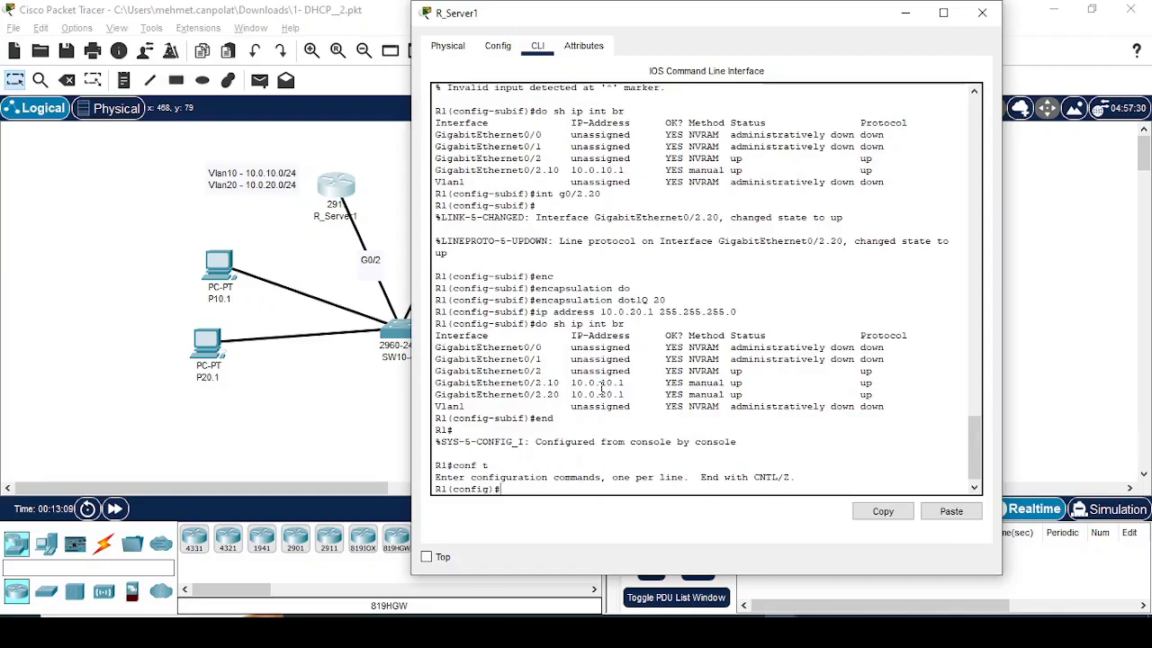
# Step: Exclude addresses 10.0.10.1 through 10.0.10.10 from DHCP assignment on R1, consulting the command help for the syntax
pyautogui.write('ip dhc')
pyautogui.press('Tab')
pyautogui.write('?')
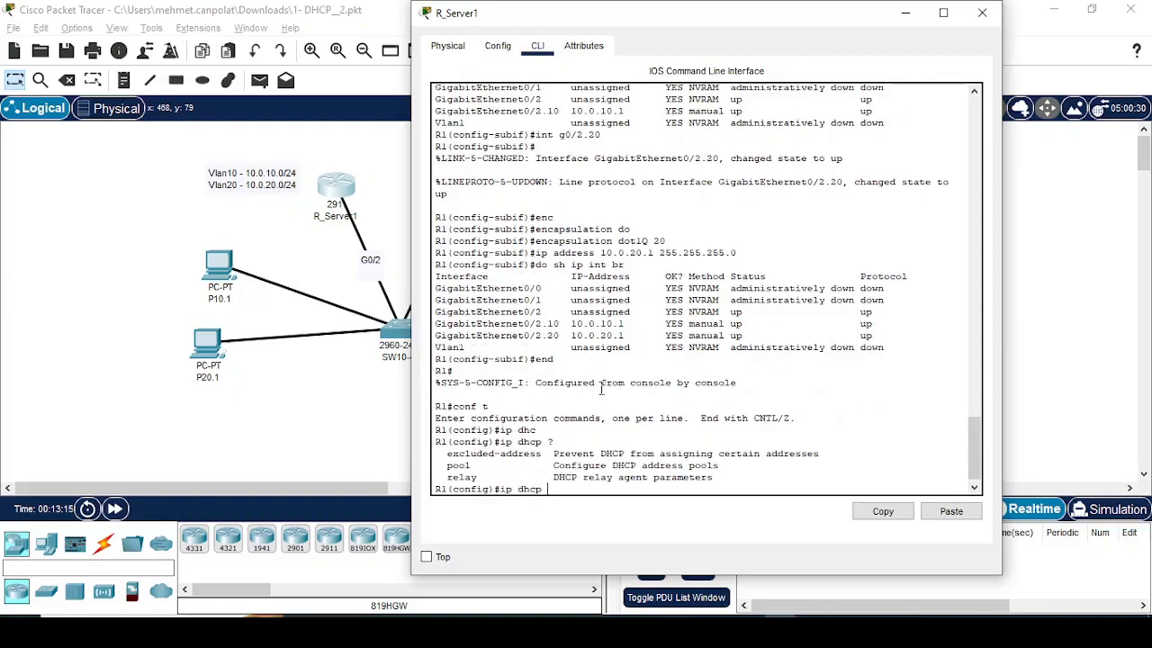
pyautogui.write('ex')
pyautogui.press('Tab')
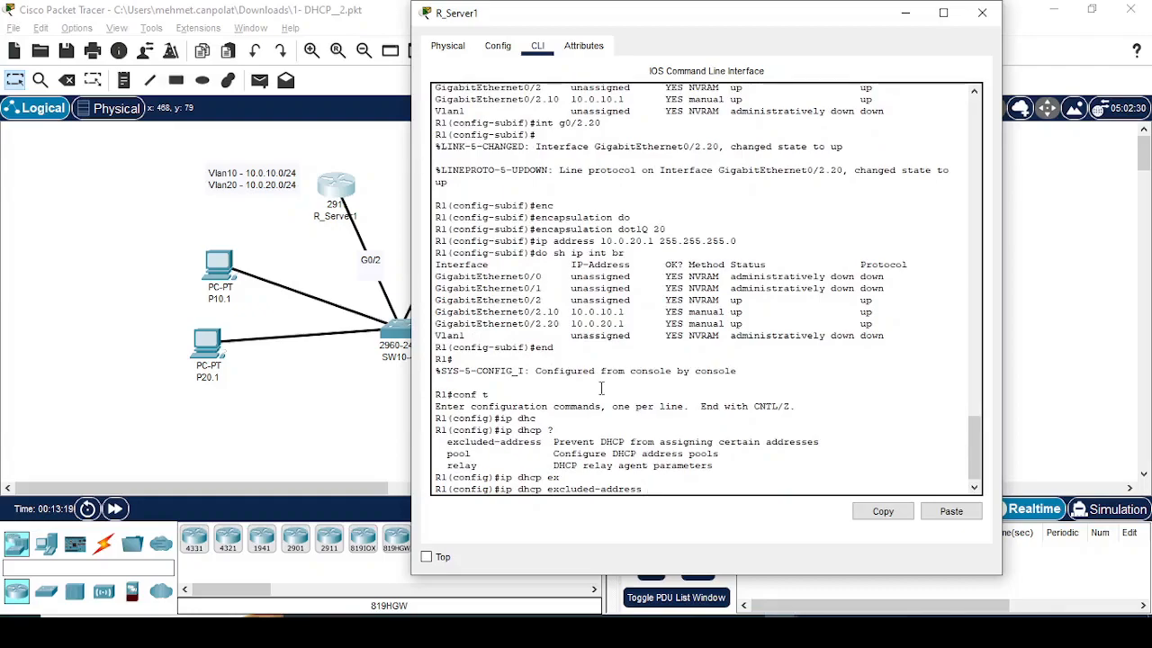
pyautogui.write('10.0.10.1 ?')
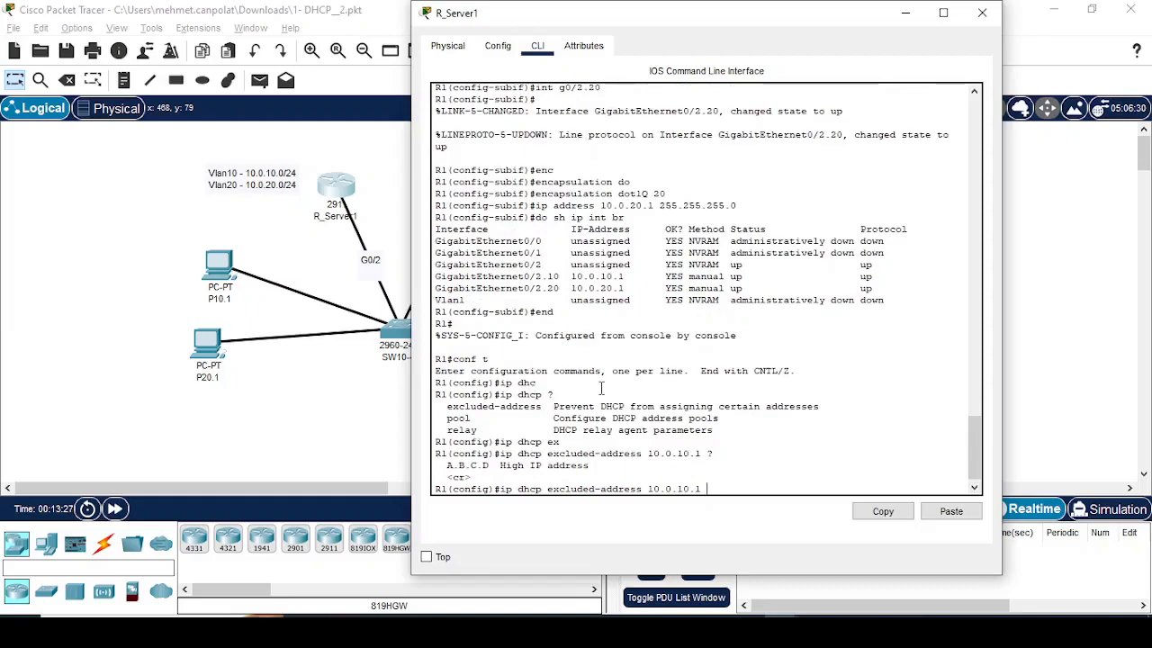
pyautogui.write('10.0.10.10')
pyautogui.press('Return')
# Step: Exclude addresses 10.0.20.1 through 10.0.20.10 from DHCP by reusing and editing the previous exclusion command on R1
pyautogui.press('Up')
pyautogui.press('Left')
pyautogui.press('Left')
pyautogui.press('Left')
pyautogui.press('Left')
pyautogui.press('Left')
pyautogui.press('Left')
pyautogui.press('Left')
pyautogui.press('Left')
pyautogui.press('Left')
pyautogui.press('Left')
pyautogui.press('Left')
pyautogui.press('Left')
pyautogui.press('Left')
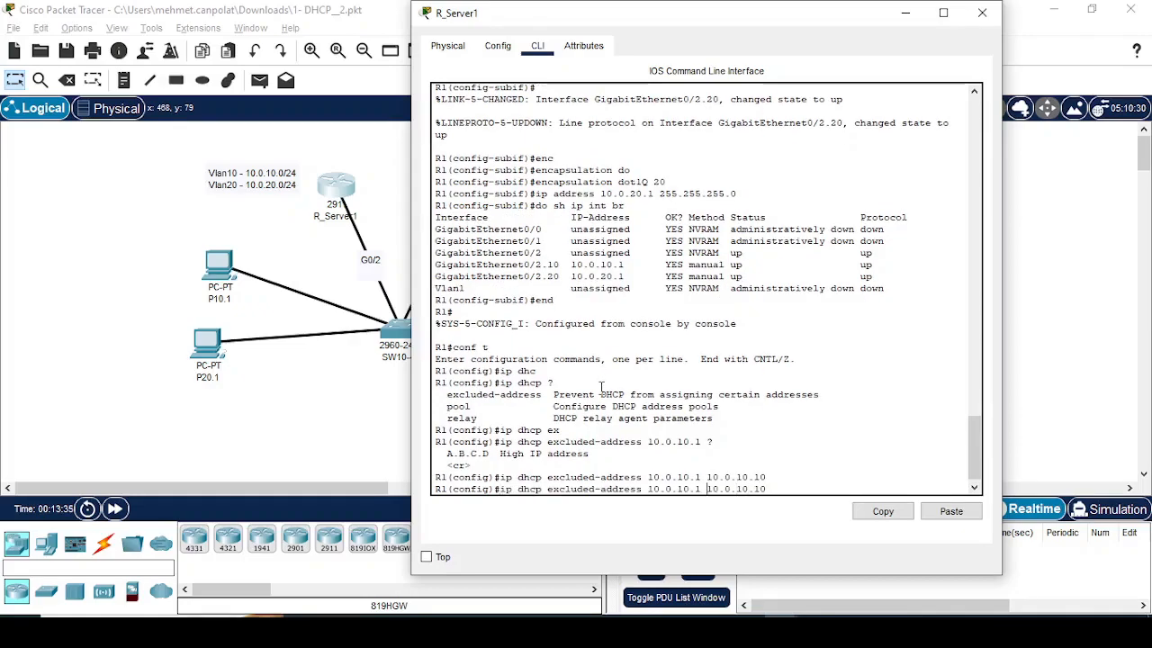
pyautogui.press('BackSpace')
pyautogui.write('2')
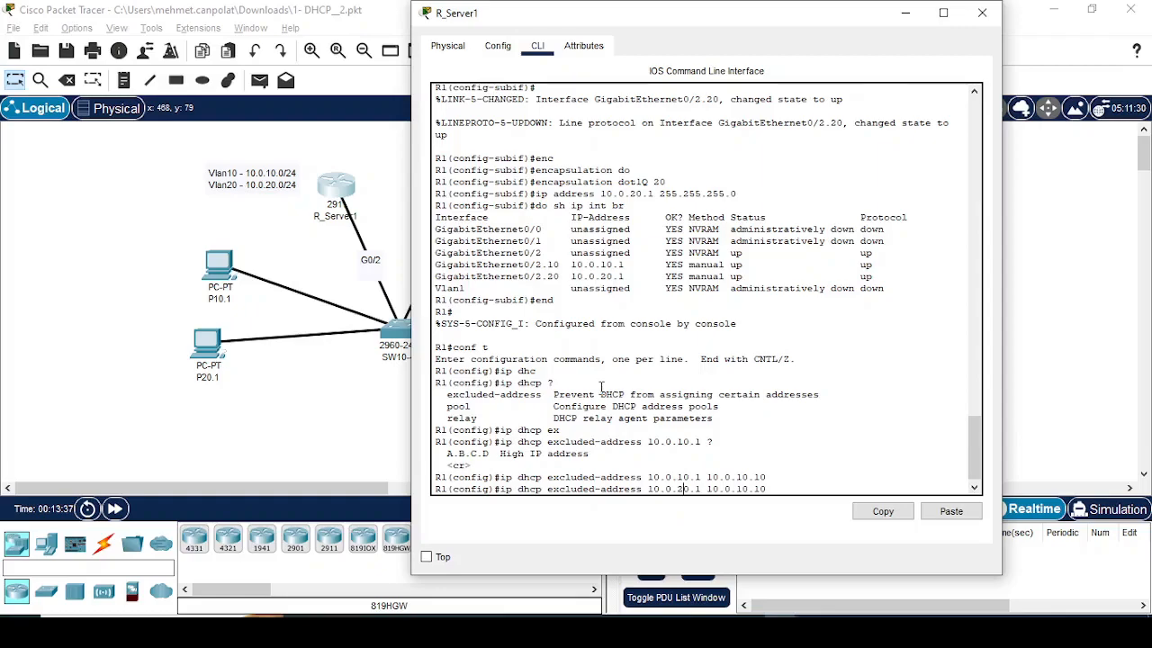
pyautogui.press('Right')
pyautogui.press('Right')
pyautogui.press('Right')
pyautogui.press('Right')
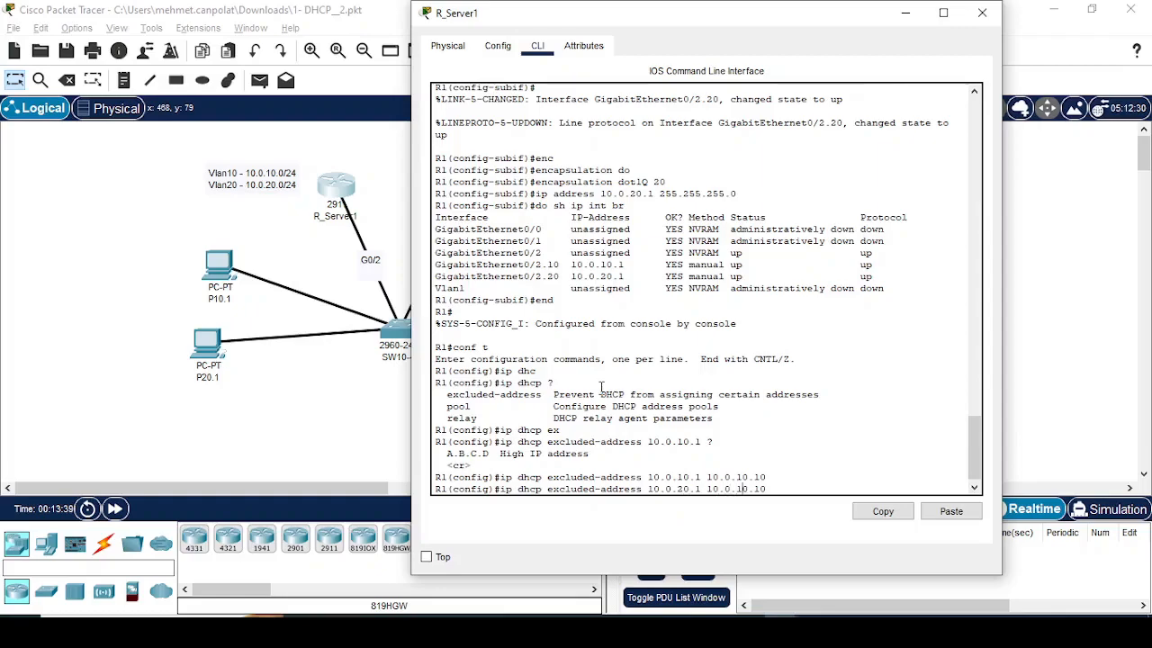
pyautogui.press('Right')
pyautogui.press('Right')
pyautogui.press('Right')
pyautogui.press('Right')
pyautogui.press('Right')
pyautogui.press('Right')
pyautogui.press('BackSpace')
pyautogui.write('2')
pyautogui.press('Return')
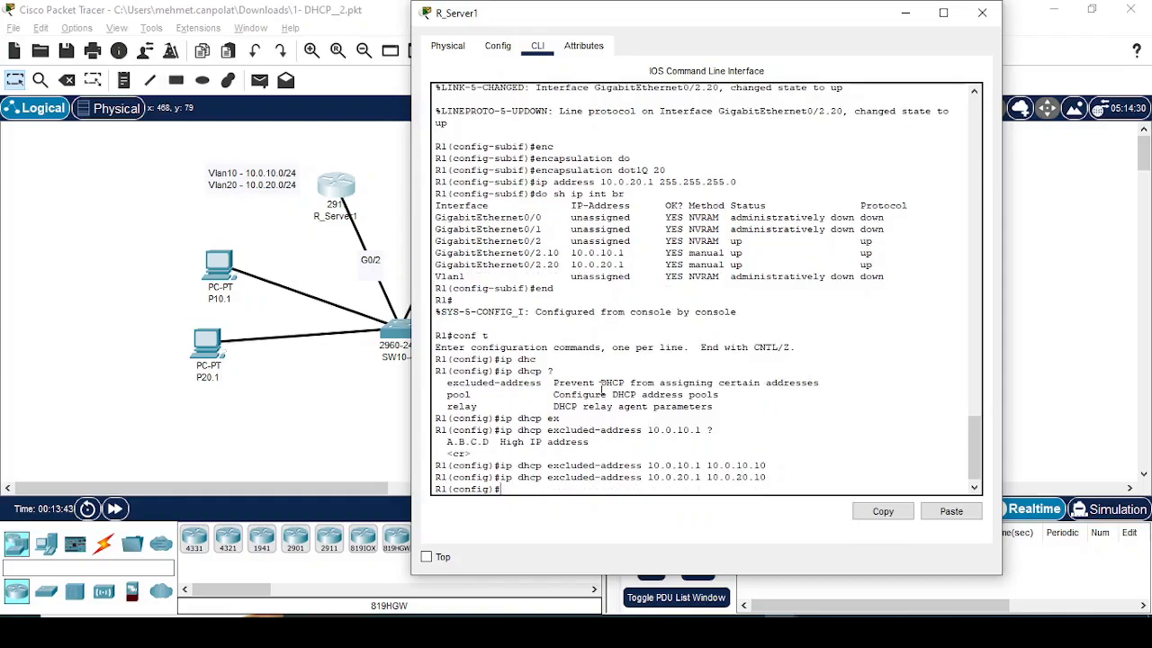
# Step: Create a DHCP pool named P10 on R1 and enter its configuration mode
pyautogui.write('ip dh')
pyautogui.press('Tab')
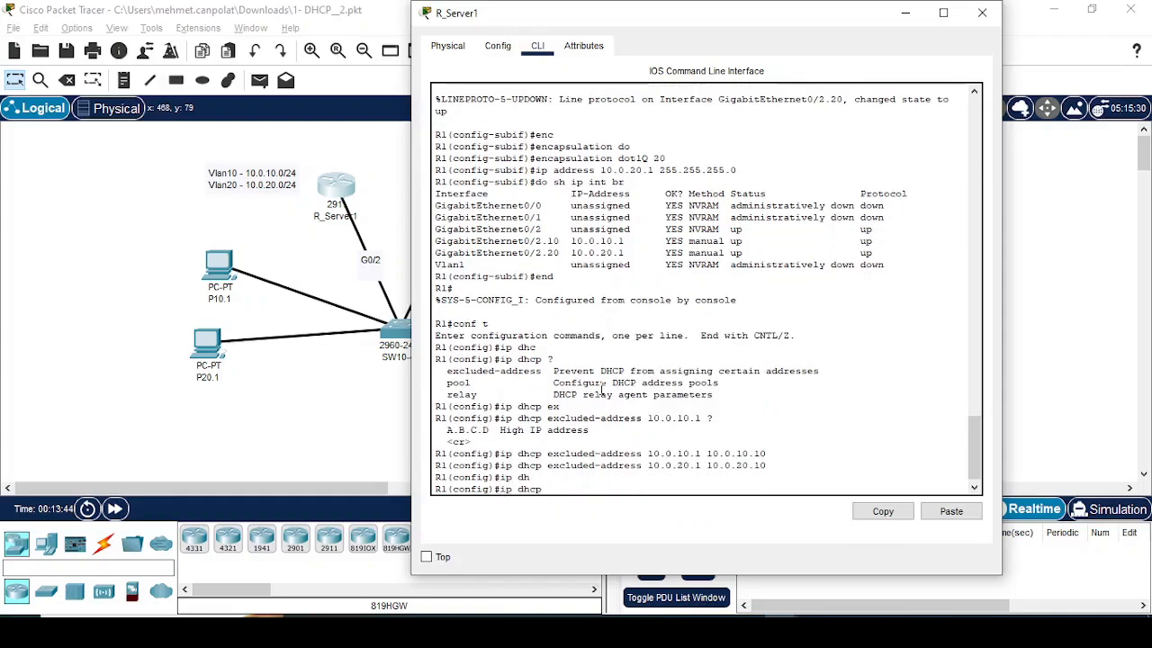
pyautogui.write('po')
pyautogui.press('Tab')
pyautogui.write('?')
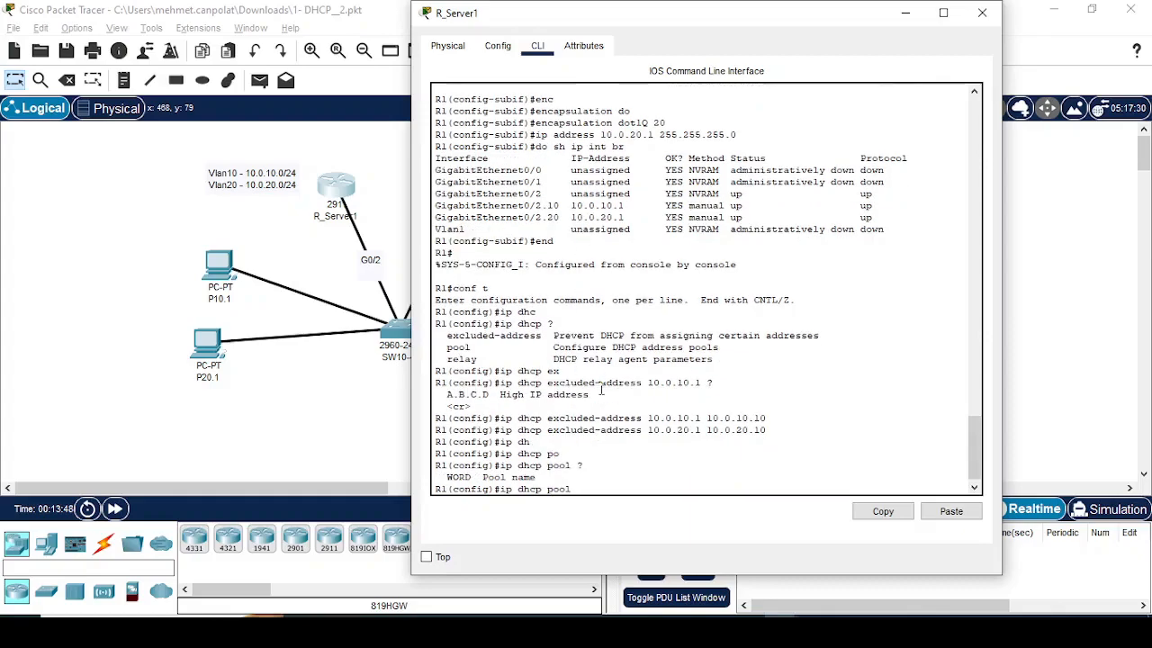
pyautogui.write('pool')
pyautogui.write('10')
pyautogui.press('BackSpace')
pyautogui.press('BackSpace')
pyautogui.press('BackSpace')
pyautogui.write('P10 ?')
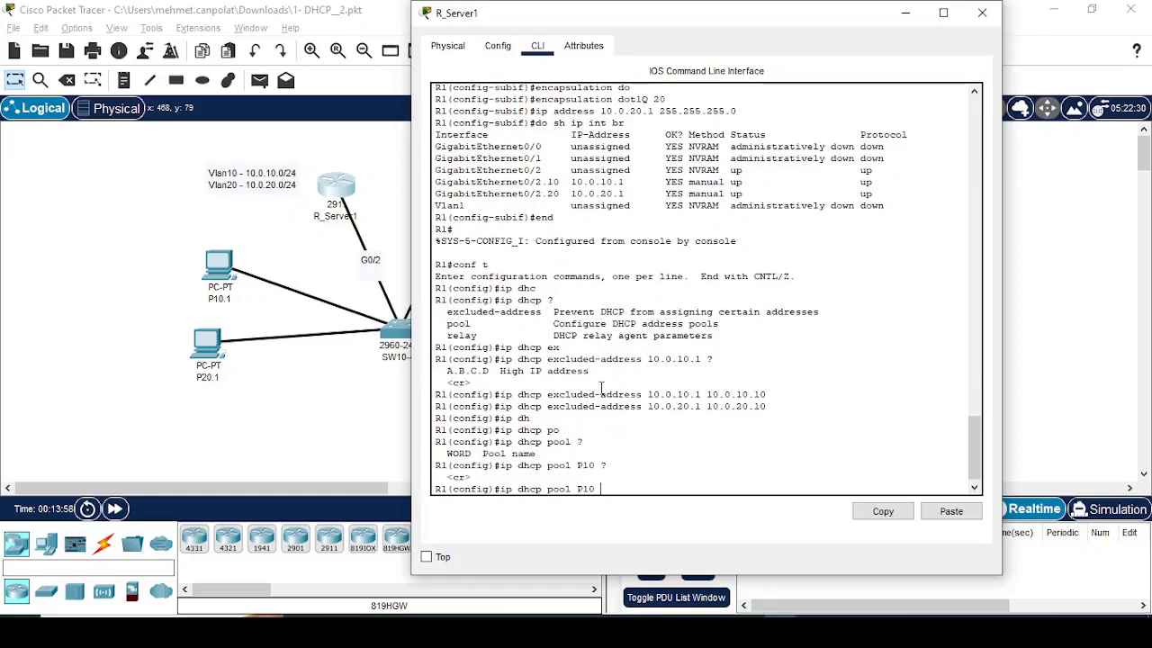
pyautogui.press('Return')
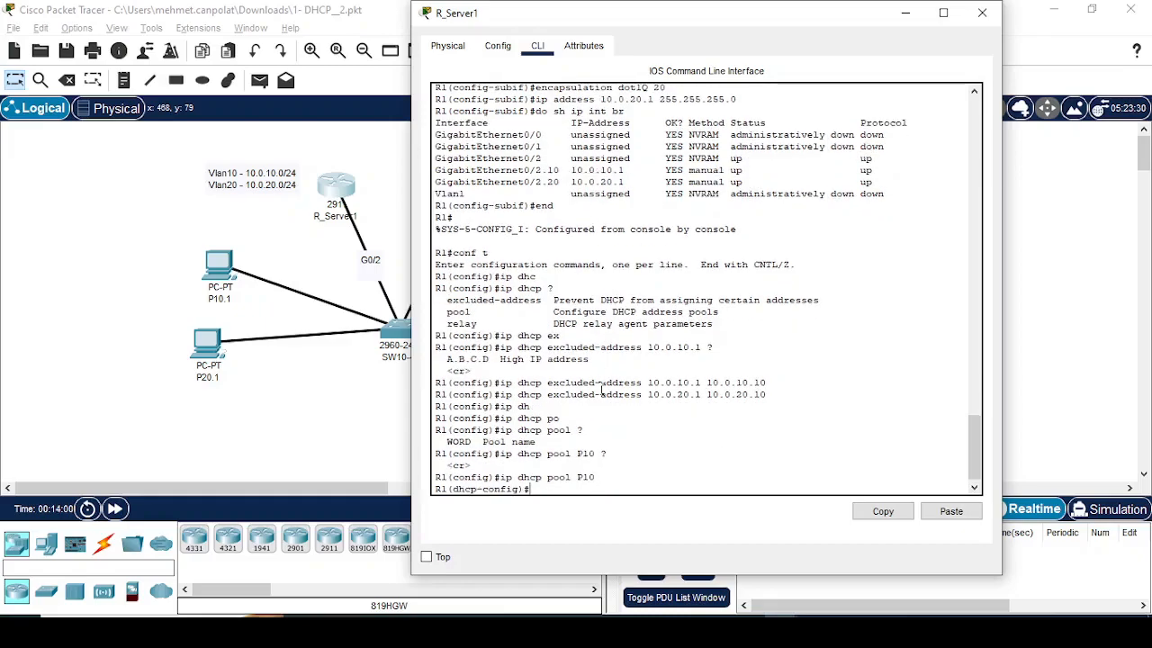
# Step: List the DHCP pool commands and set pool P10's default router to 10.0.10.1
pyautogui.write('?')
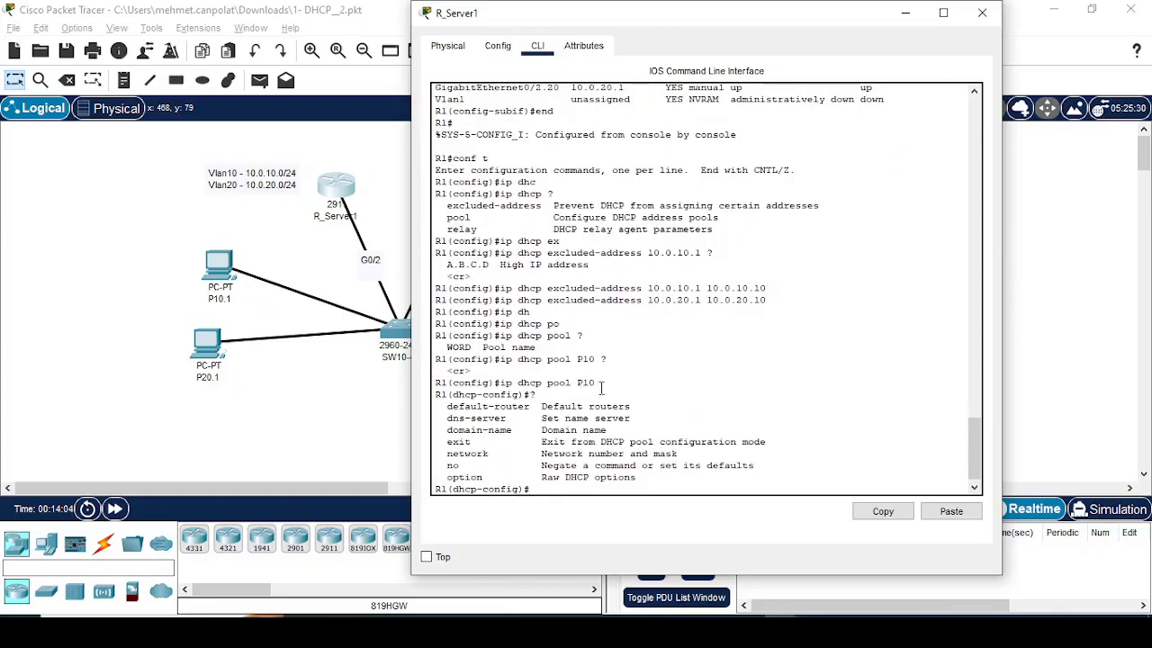
pyautogui.write('def')
pyautogui.press('Tab')
pyautogui.write('10.0.10.1')
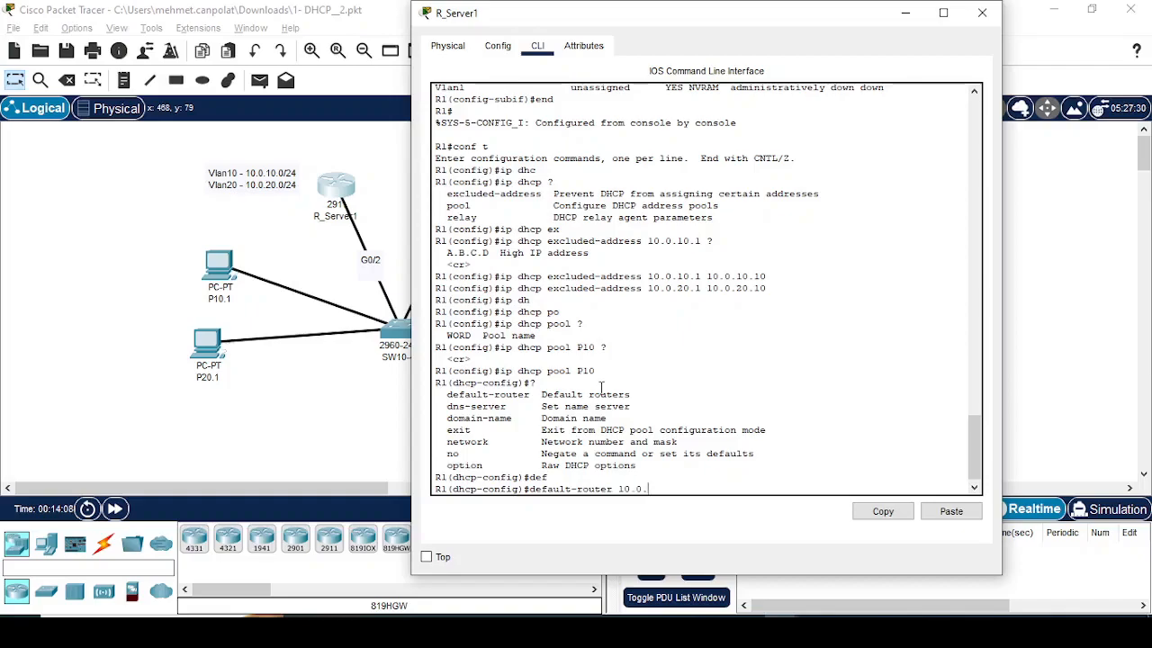
pyautogui.write(' ?')
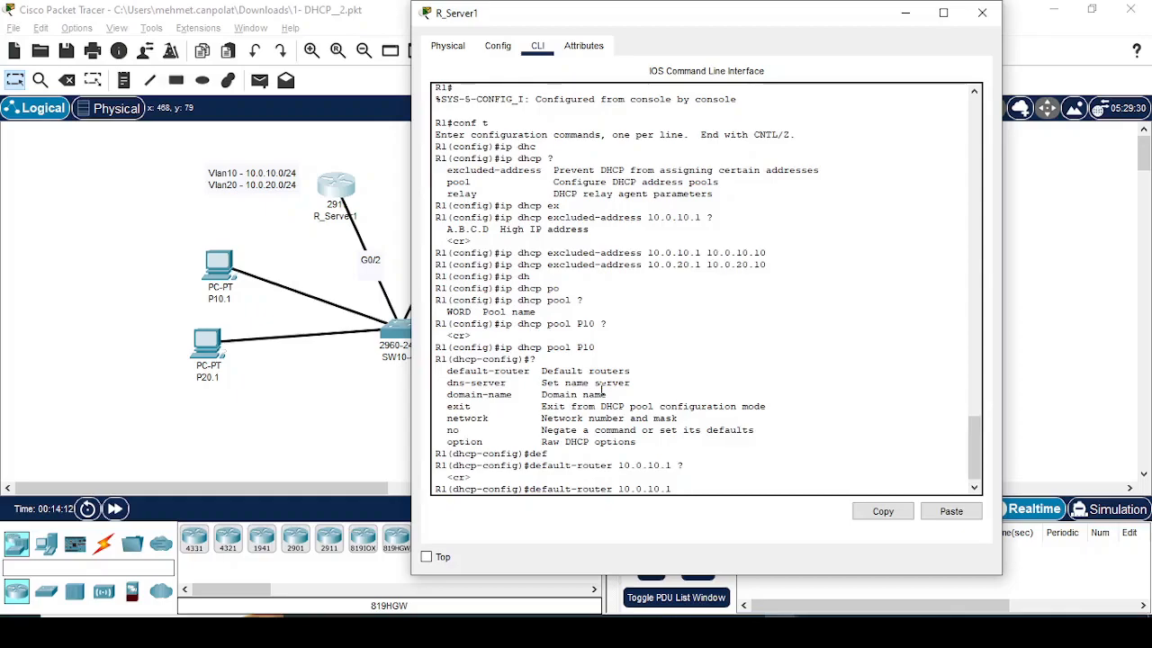
pyautogui.press('Return')
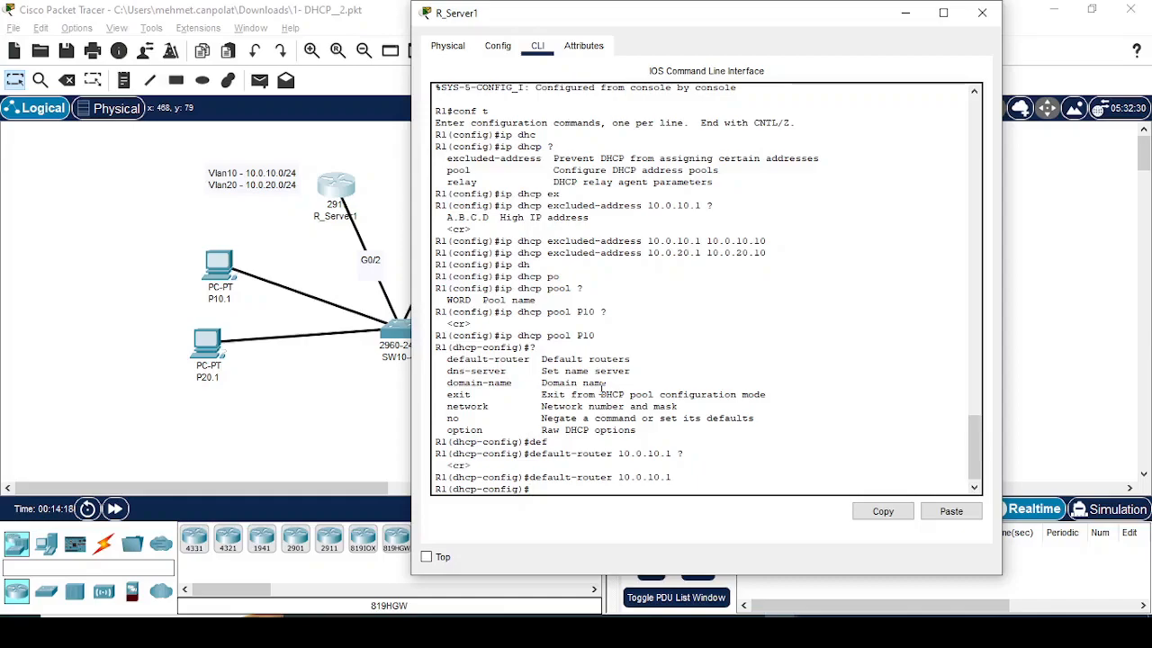
# Step: Set pool P10's network to 10.0.10.0 with mask 255.255.255.0, consulting the command help
pyautogui.write('net')
pyautogui.press('Tab')
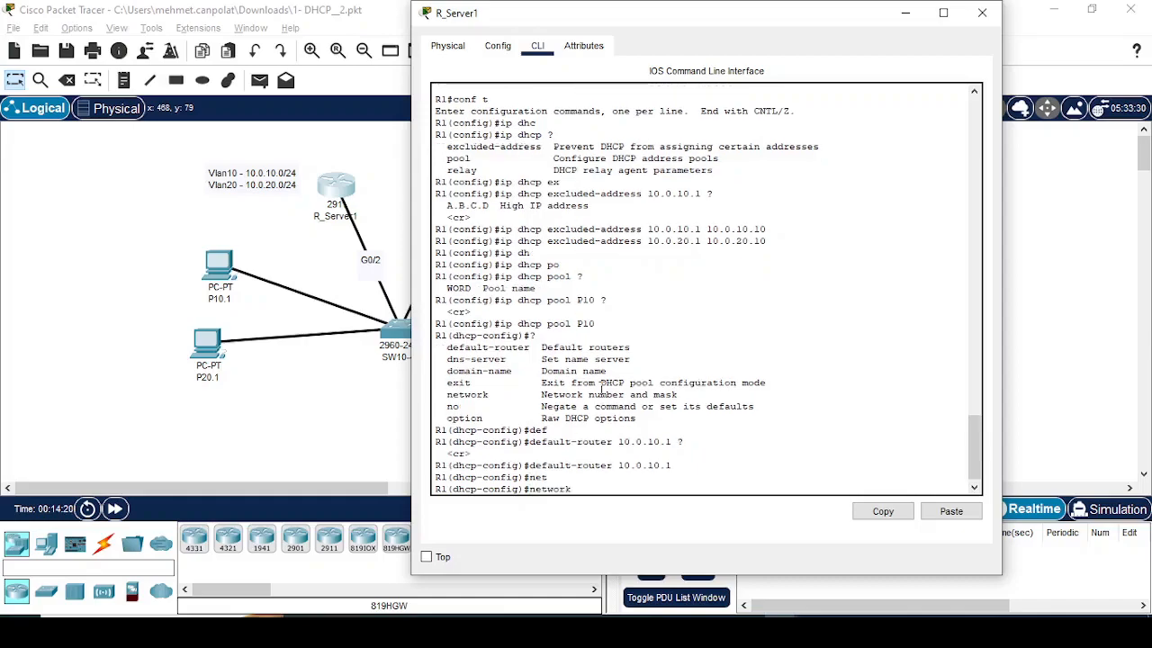
pyautogui.write('?')
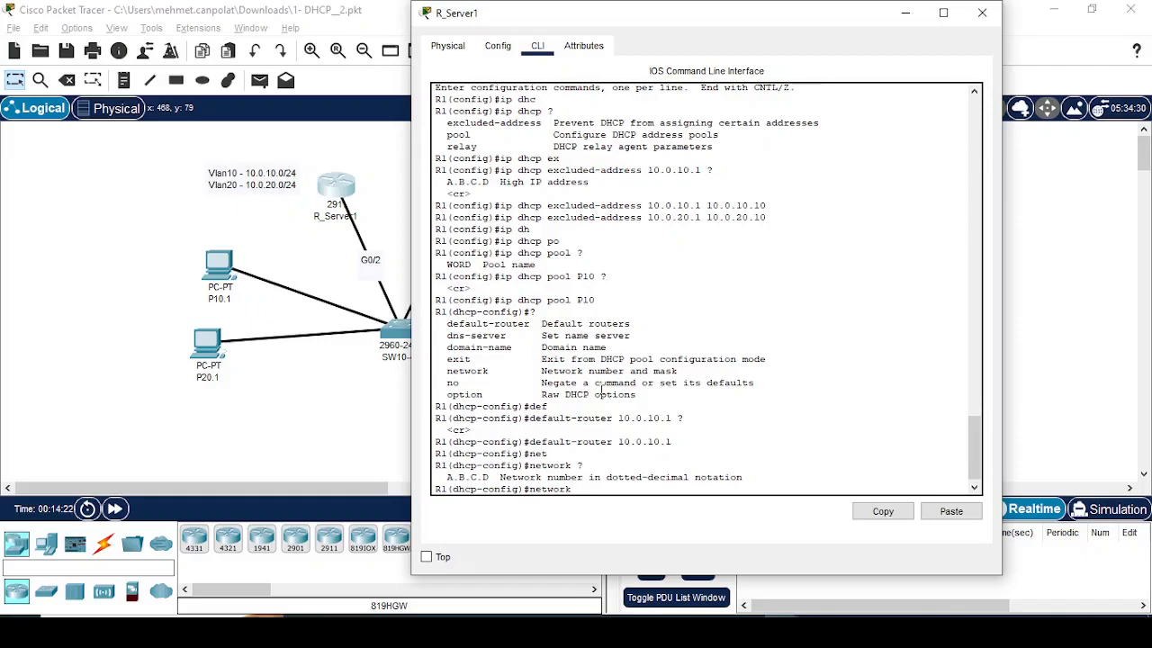
pyautogui.write('10.0.10.0 ')
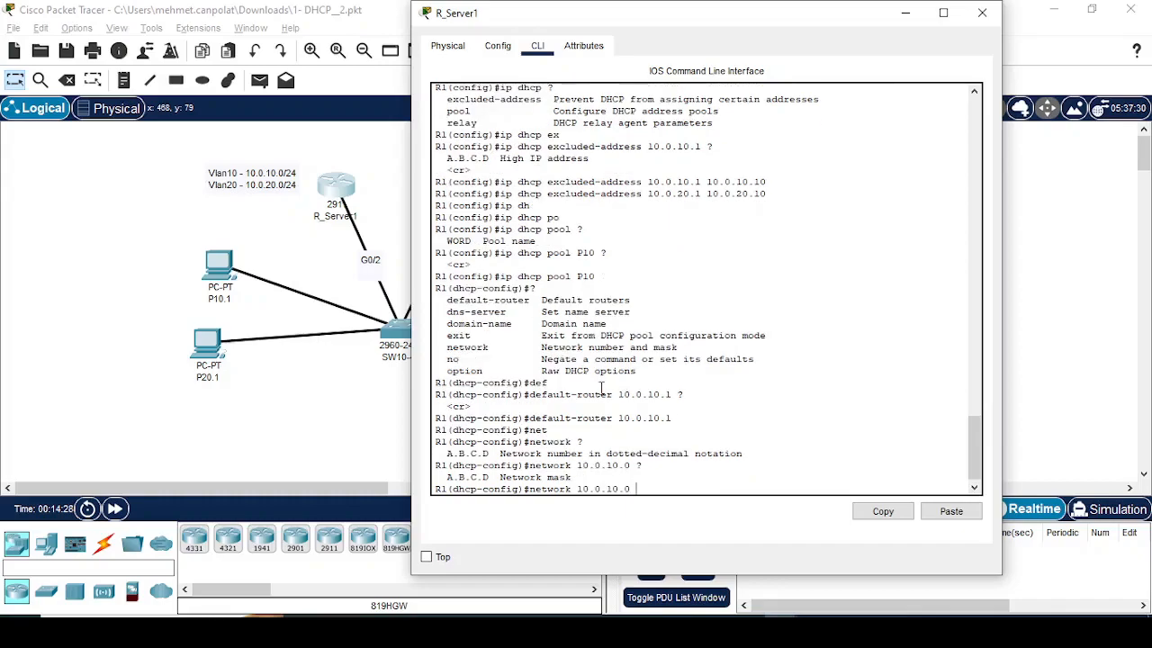
pyautogui.write('?255.255.255')
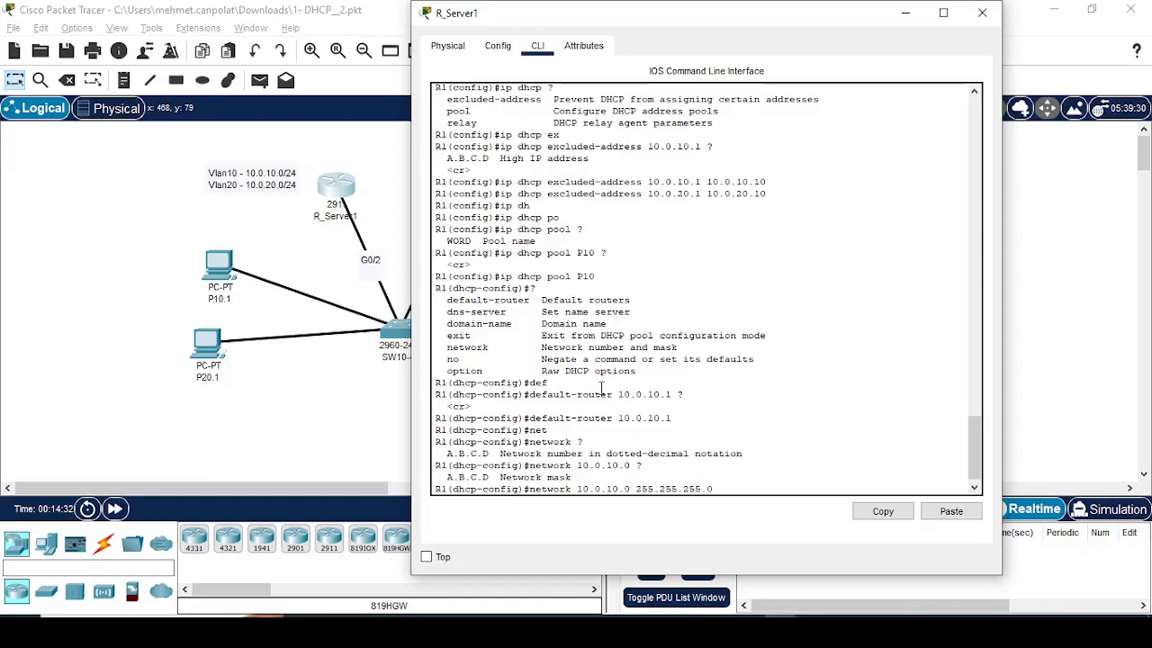
pyautogui.write('.0')
pyautogui.press('Return')
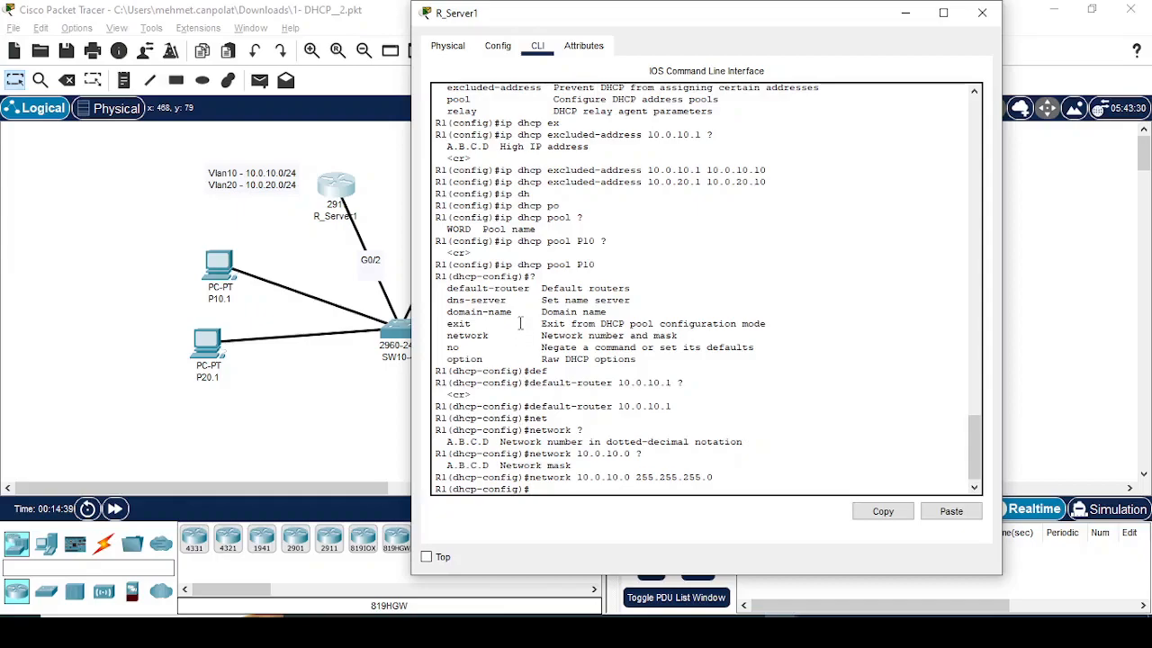
# Step: Switch P10.1's FastEthernet0 IPv4 configuration from static to DHCP
pyautogui.click(225, 268)
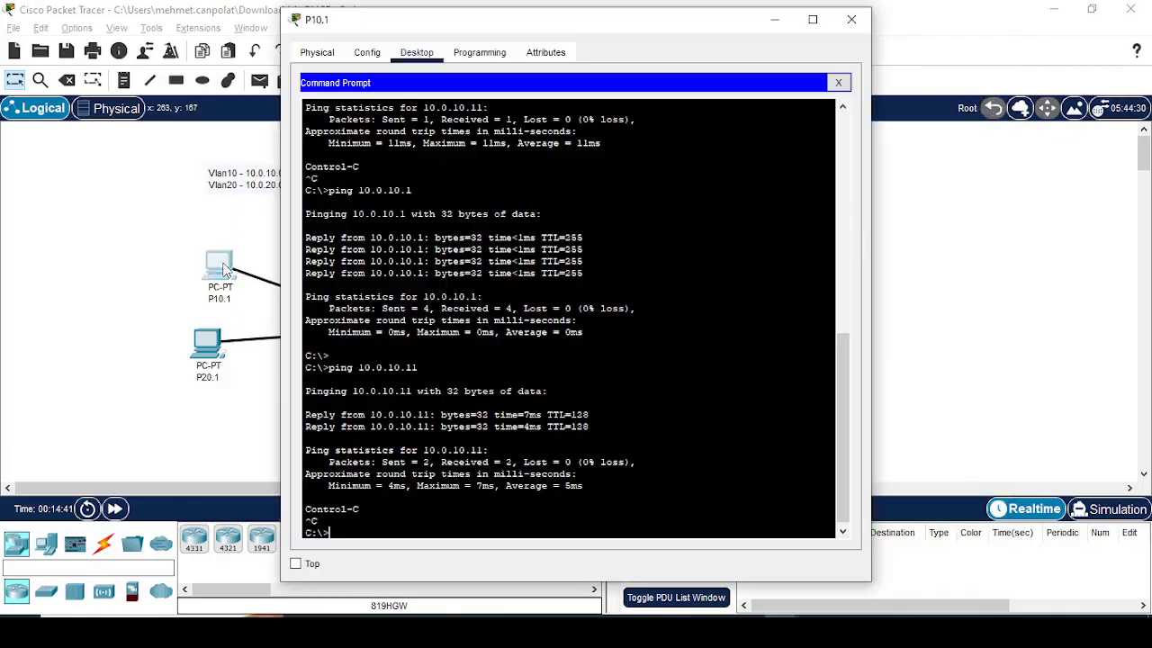
pyautogui.click(367, 52)
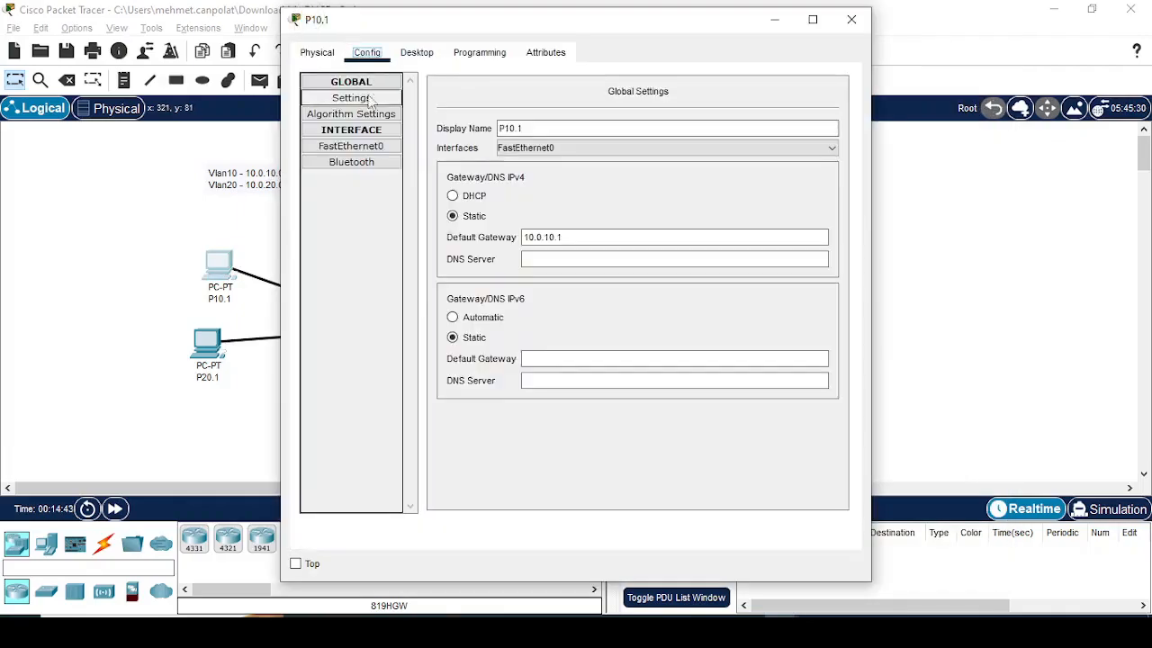
pyautogui.click(366, 147)
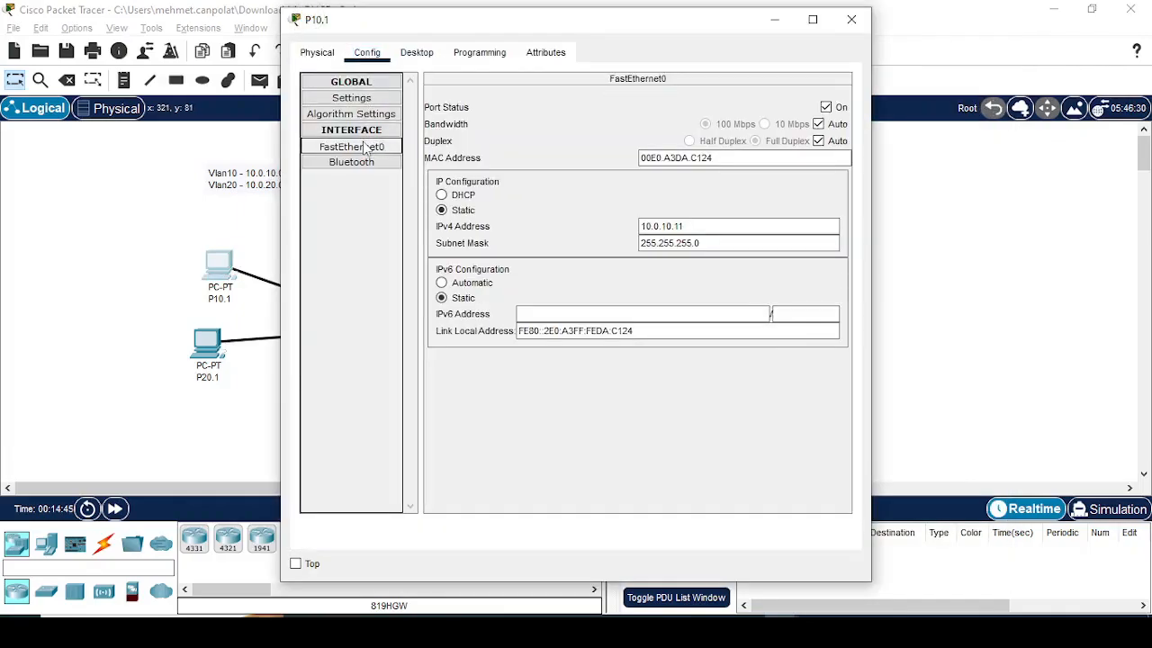
pyautogui.click(459, 196)
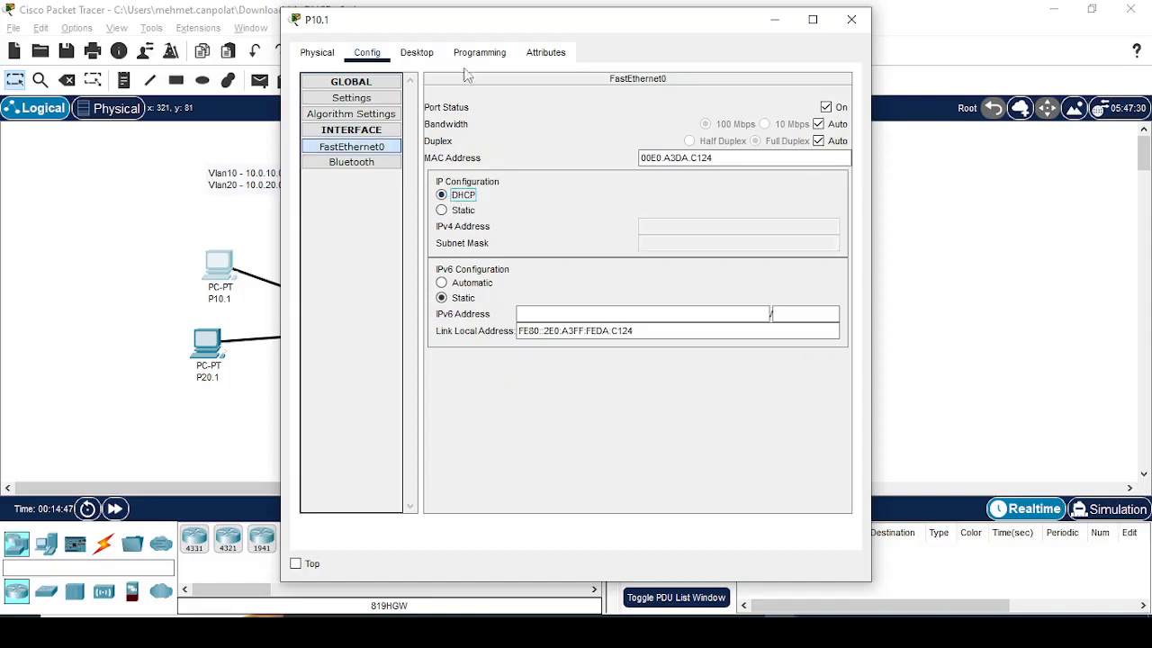
# Step: Display P10.1's full IP configuration with ipconfig /all in its command prompt
pyautogui.click(417, 53)
pyautogui.press('Return')
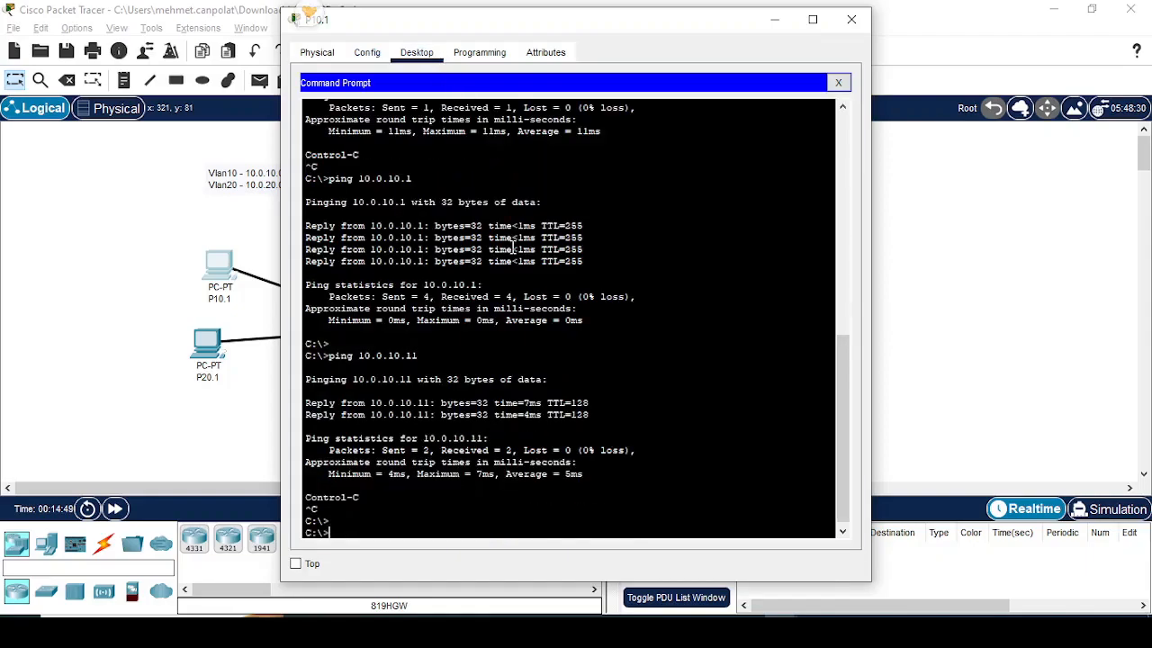
pyautogui.write('ipconfig ')
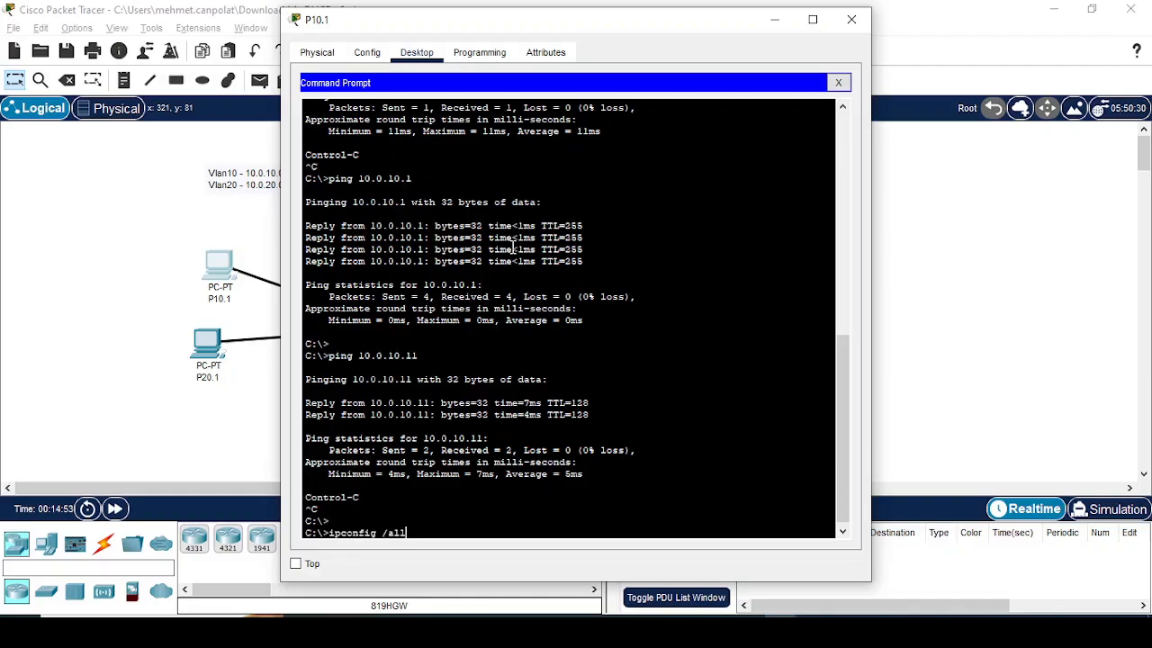
pyautogui.write('/all')
pyautogui.press('Return')
pyautogui.press('space')
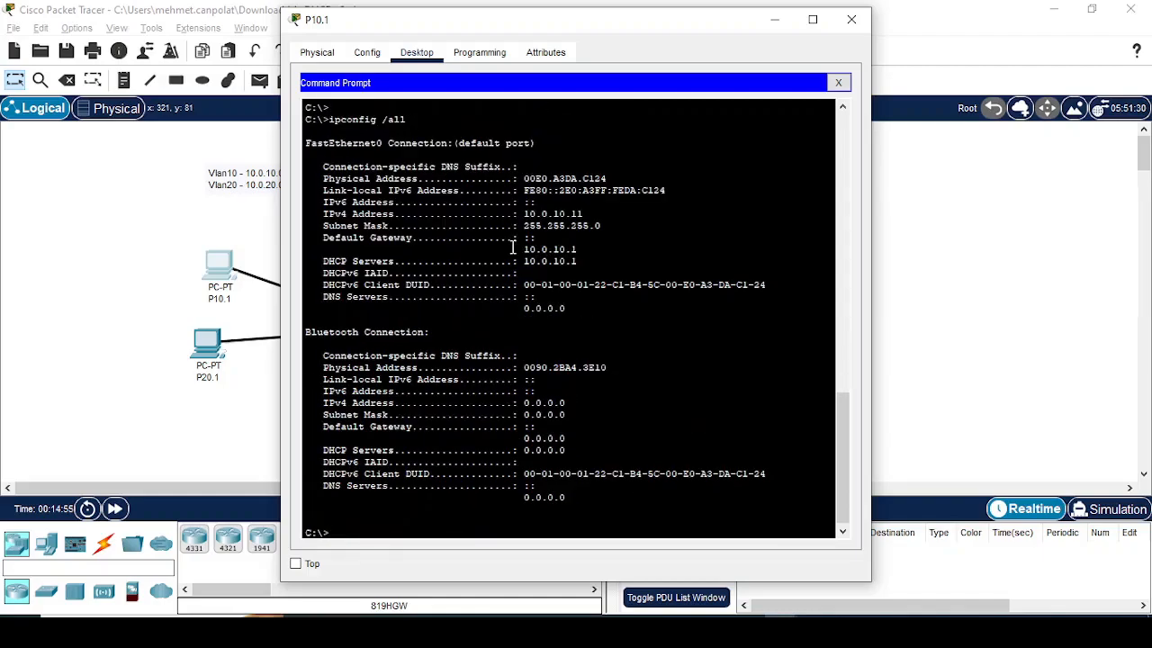
# Step: Renew P10.1's DHCP lease with ipconfig /renew
pyautogui.press('Up')
pyautogui.write('renew')
pyautogui.press('Return')
pyautogui.press('Return')
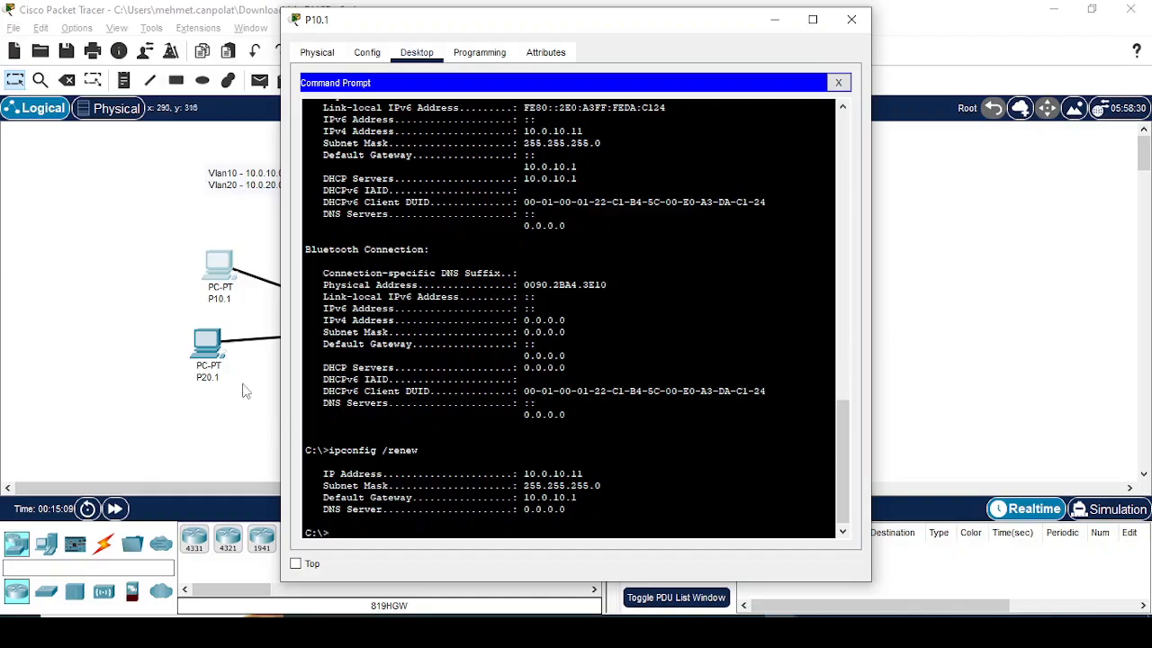
# Step: Set P20.1's static FastEthernet0 IPv4 address to 10.0.20.110
pyautogui.click(216, 347)
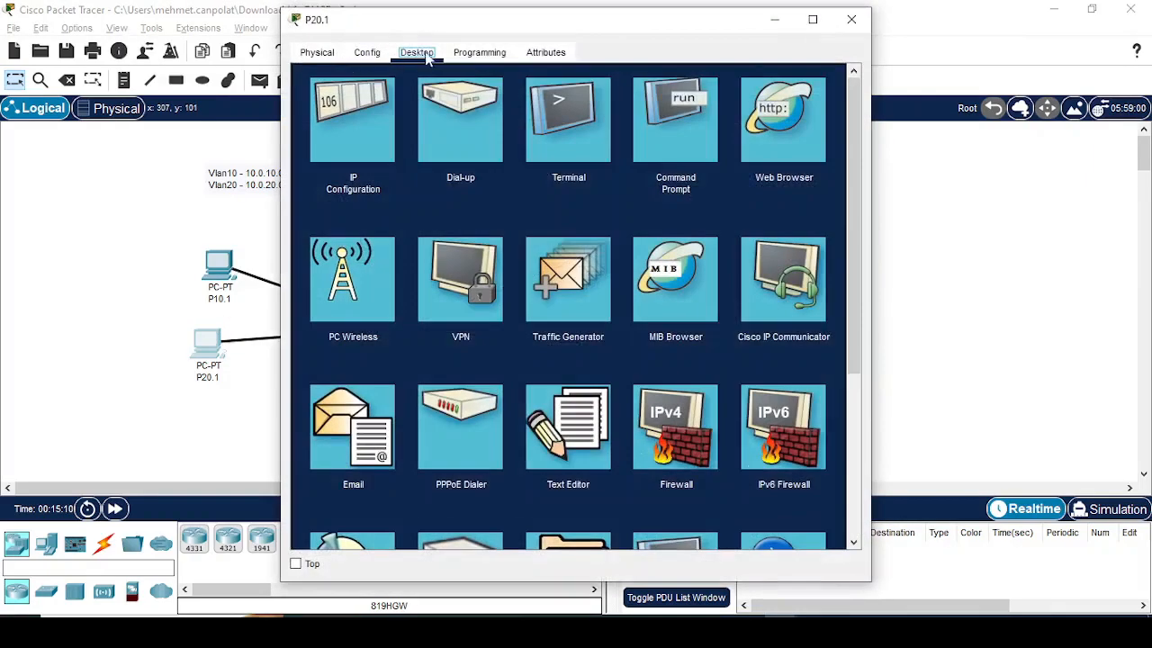
pyautogui.click(367, 54)
pyautogui.click(351, 146)
pyautogui.click(649, 230)
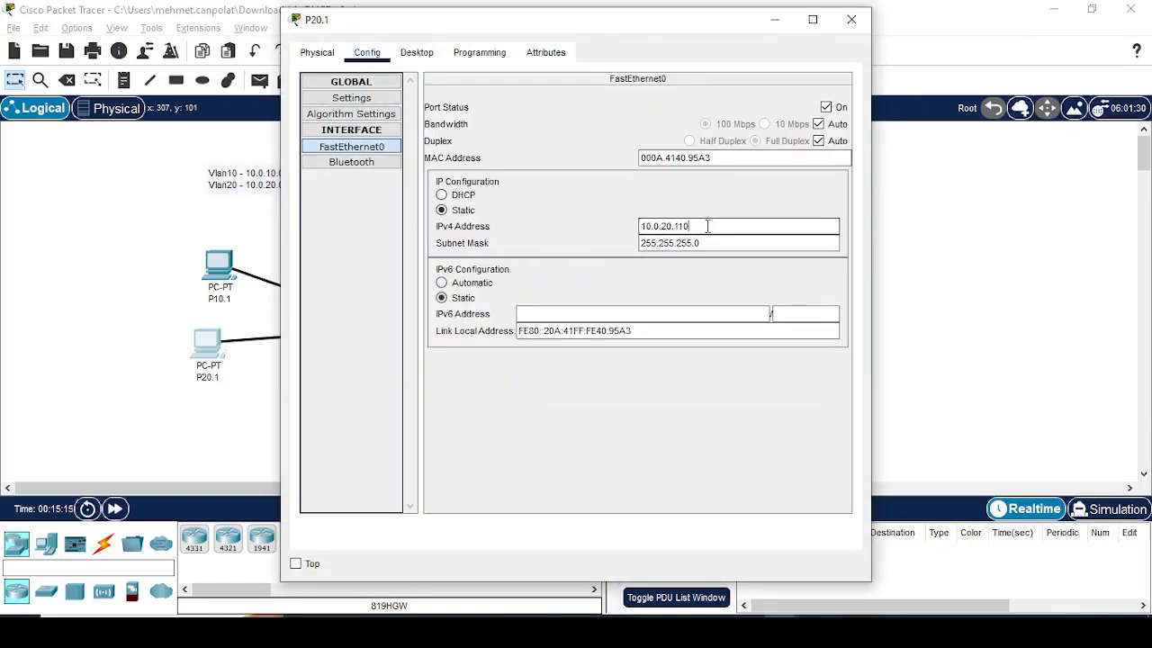
pyautogui.write('0')
# Step: Display P20.1's full IP configuration with ipconfig /all in its command prompt
pyautogui.click(417, 52)
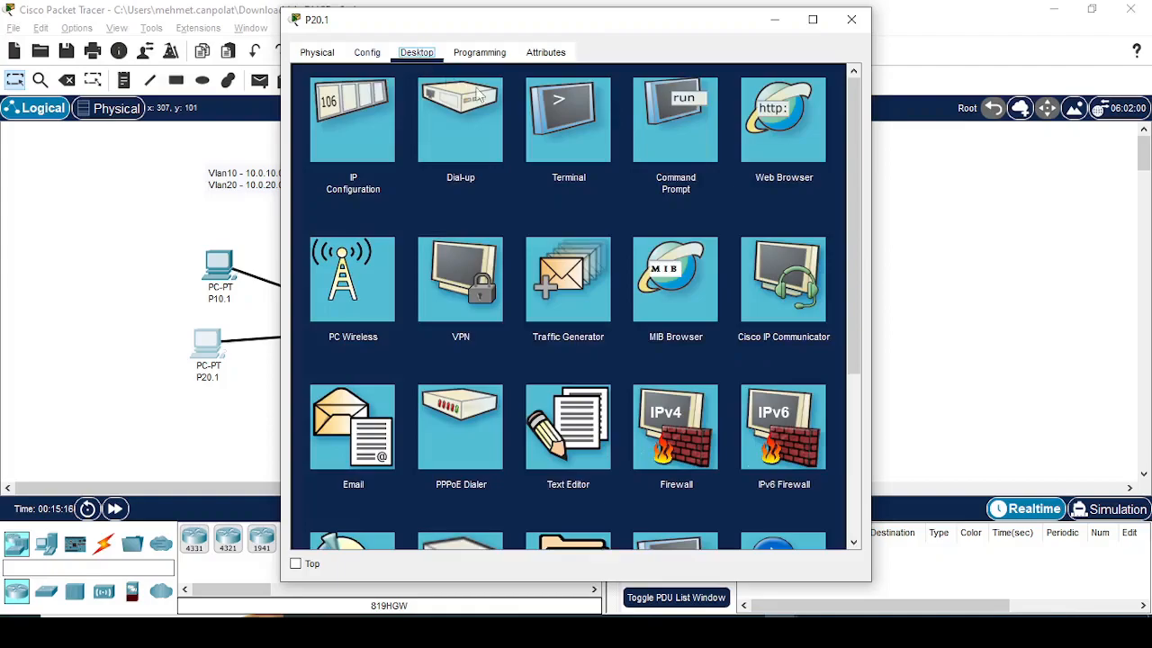
pyautogui.click(662, 132)
pyautogui.press('Up')
pyautogui.press('Up')
pyautogui.press('Up')
pyautogui.press('Up')
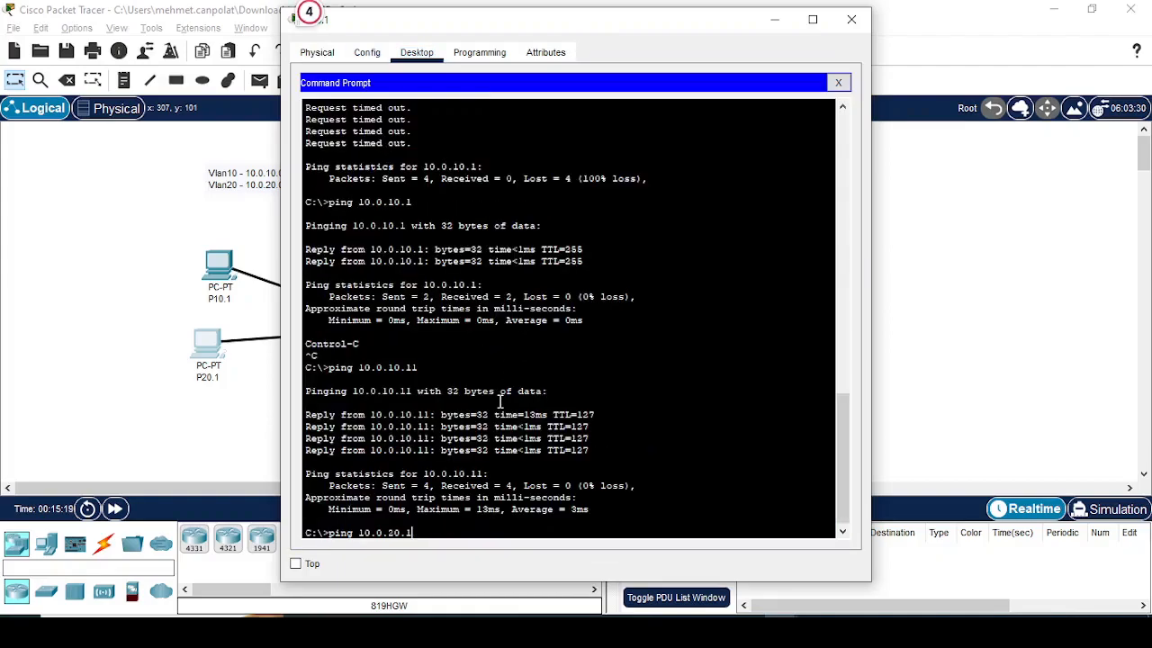
pyautogui.press('Return')
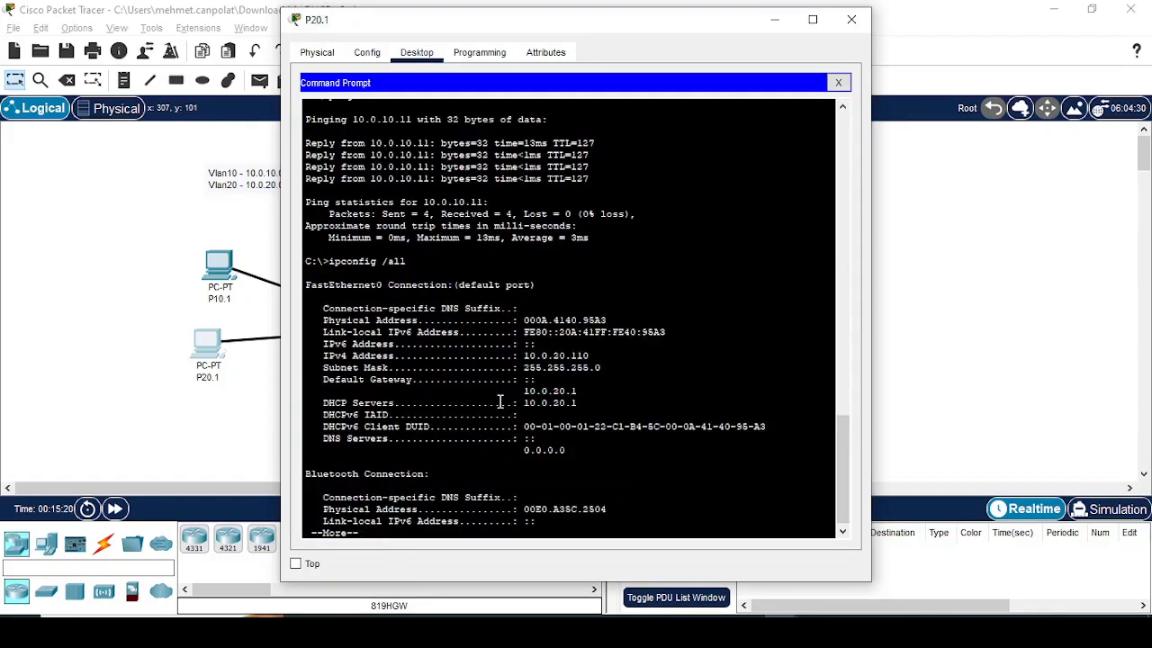
pyautogui.press('Return')
pyautogui.press('Return')
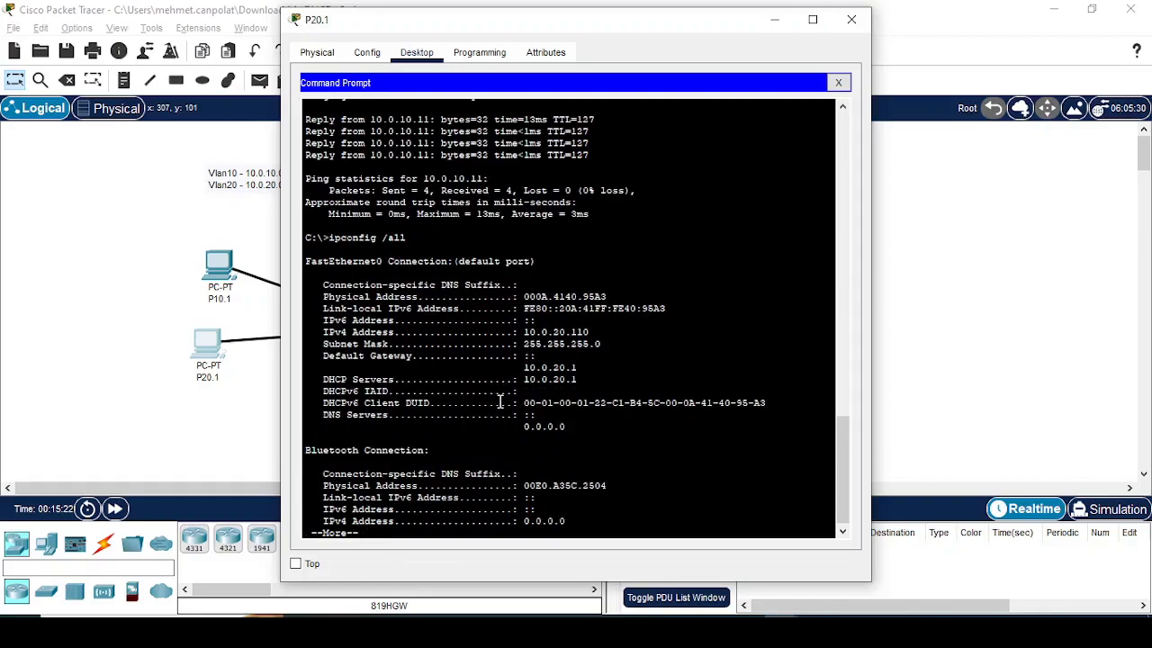
pyautogui.press('space')
# Step: Ping 10.0.10.11 from P20.1 and stop it after a few replies
pyautogui.press('Up')
pyautogui.press('Up')
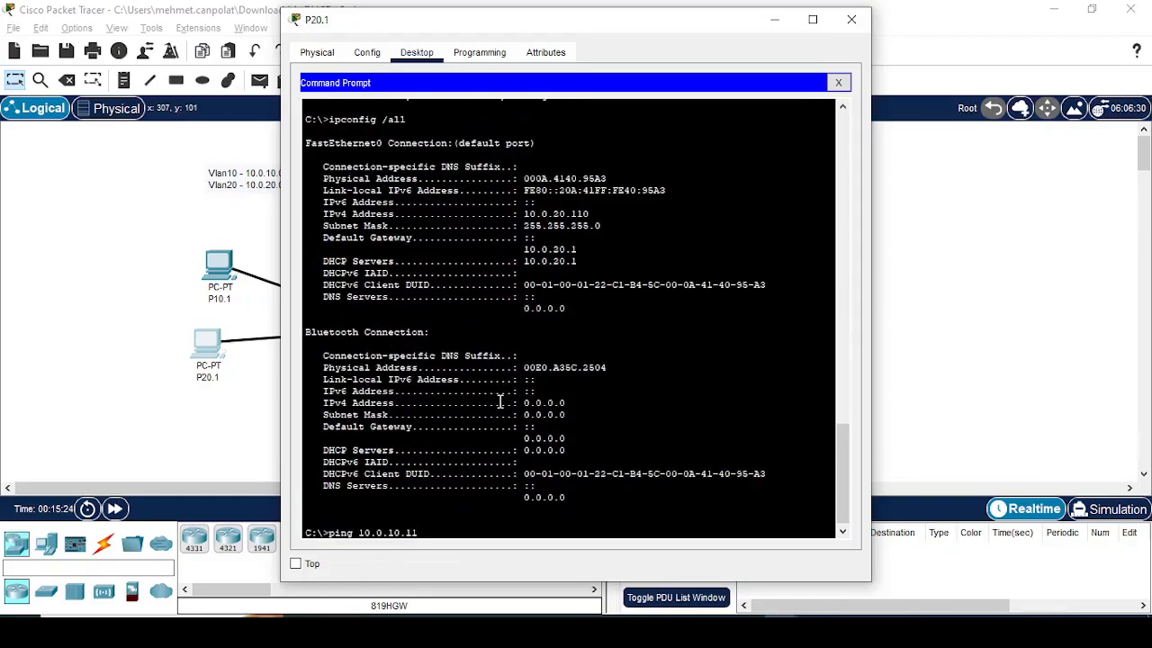
pyautogui.press('Return')
pyautogui.hotkey('ctrl', 'c')
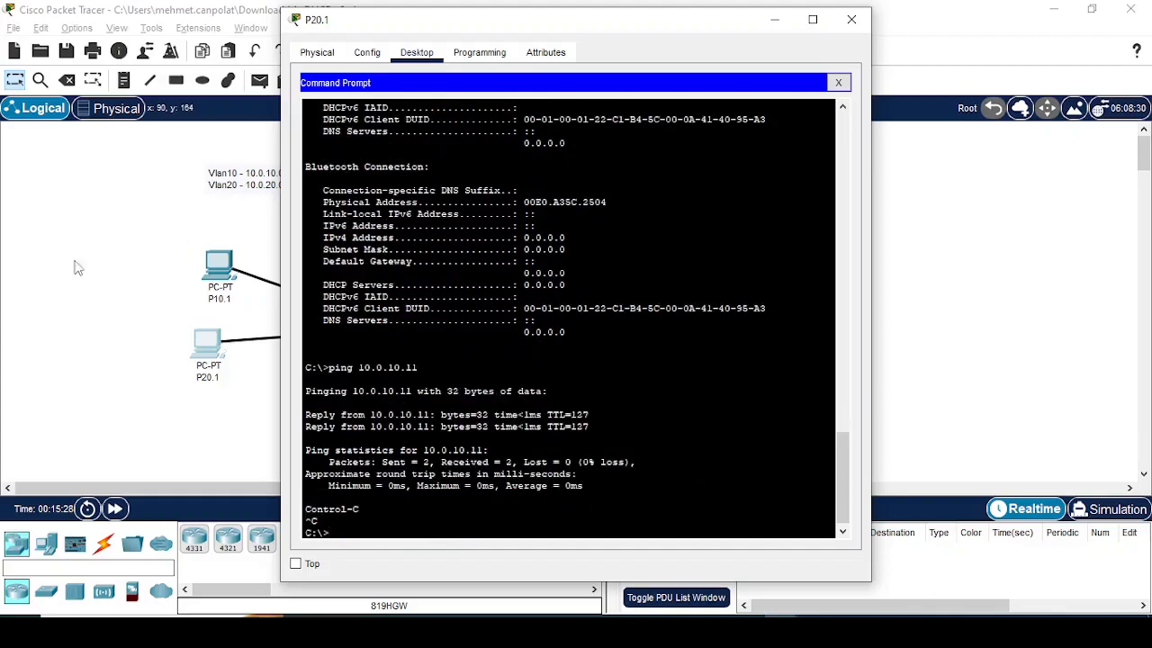
# Step: Switch P20.1's IPv4 gateway and DNS setting from static to DHCP
pyautogui.hotkey('alt', 'F4')
pyautogui.click(220, 354)
pyautogui.click(367, 52)
pyautogui.click(452, 195)
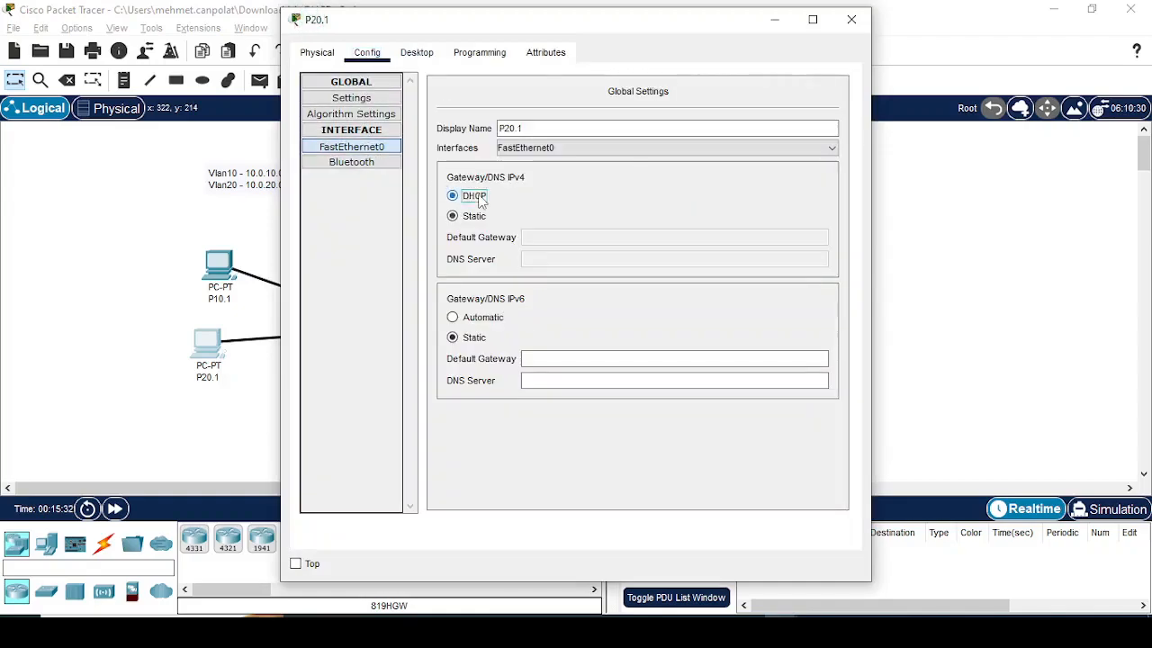
# Step: Try to obtain a DHCP address on P20.1 with ipconfig /renew
pyautogui.click(423, 56)
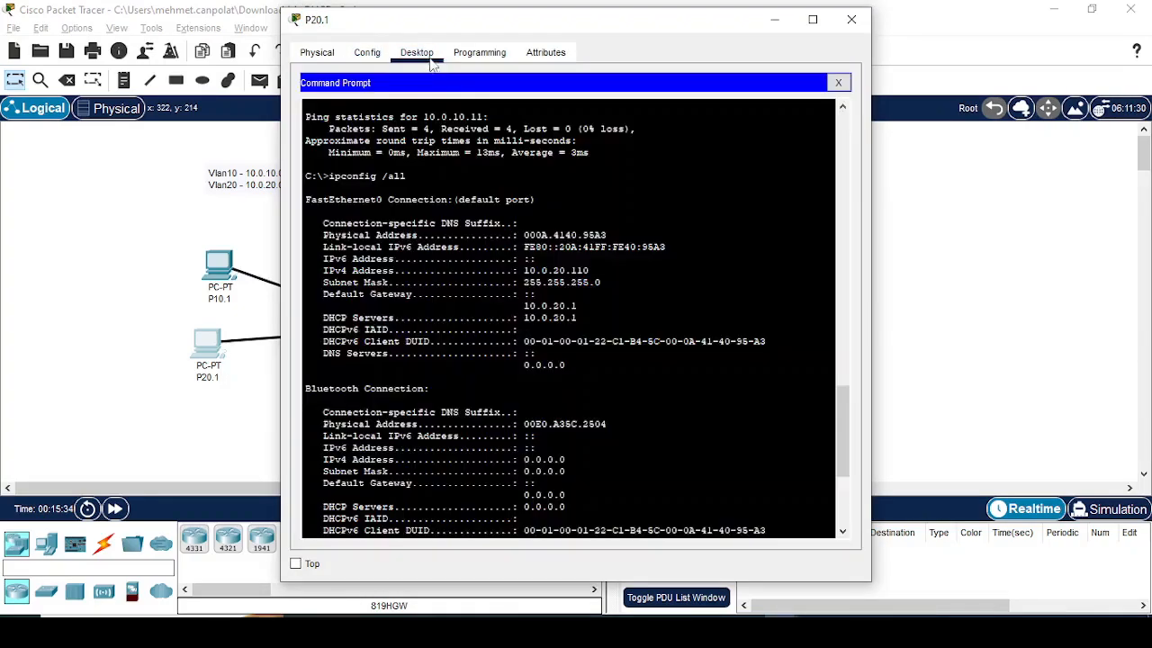
pyautogui.scroll(-7, 538, 273)
pyautogui.write('ipconfi')
pyautogui.press('BackSpace')
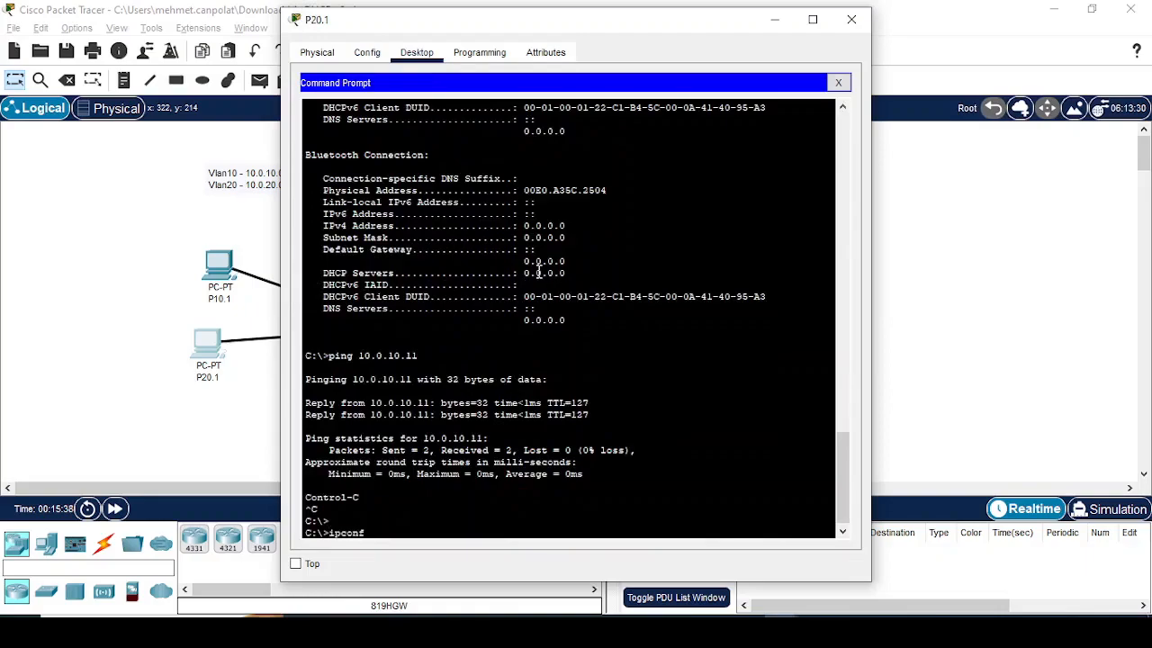
pyautogui.write('ig /renew')
pyautogui.press('Return')
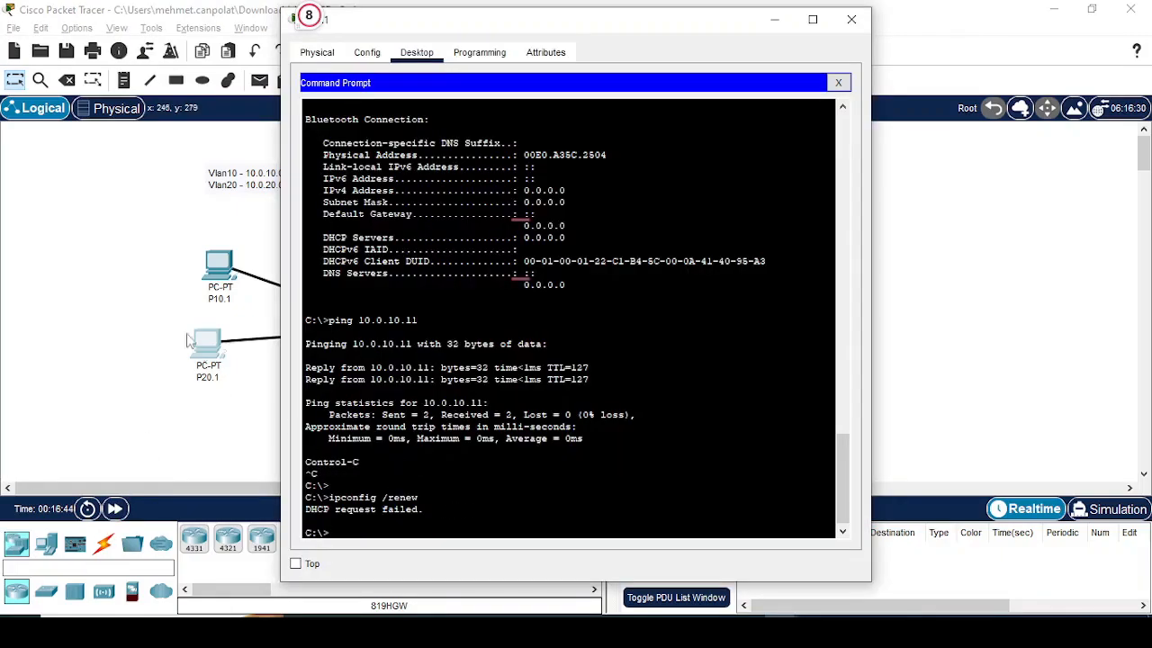
# Step: Create a DHCP pool named P20 on R_Server1 and enter its configuration mode
pyautogui.click(141, 245)
pyautogui.click(348, 193)
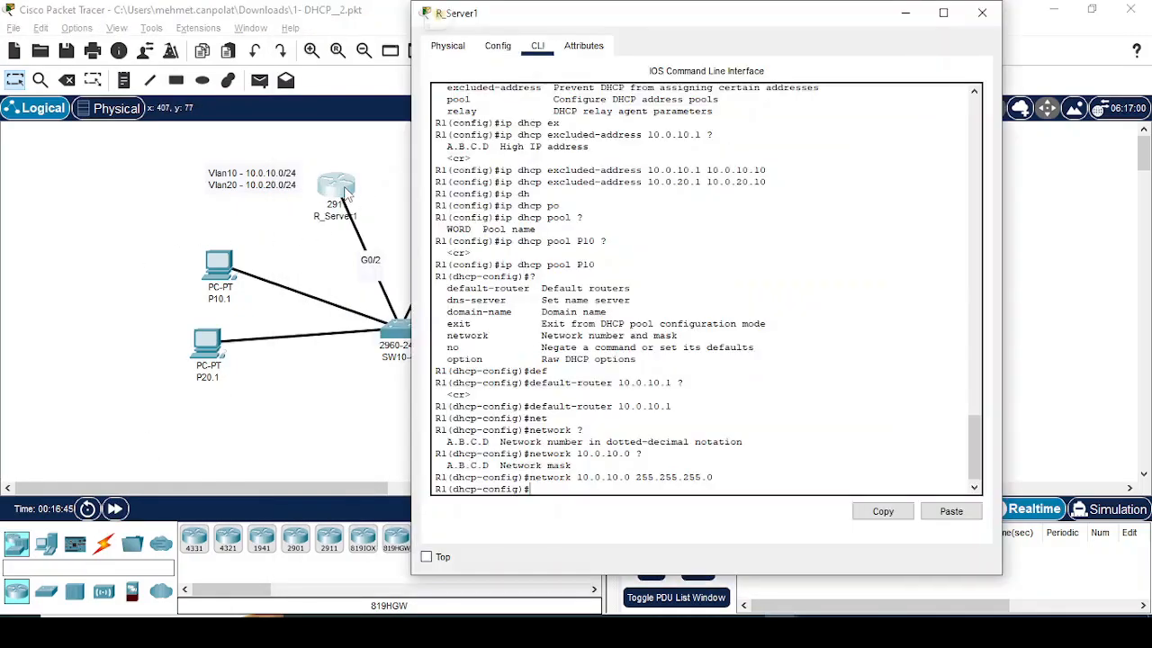
pyautogui.click(594, 397)
pyautogui.press('Up')
pyautogui.press('Up')
pyautogui.press('Up')
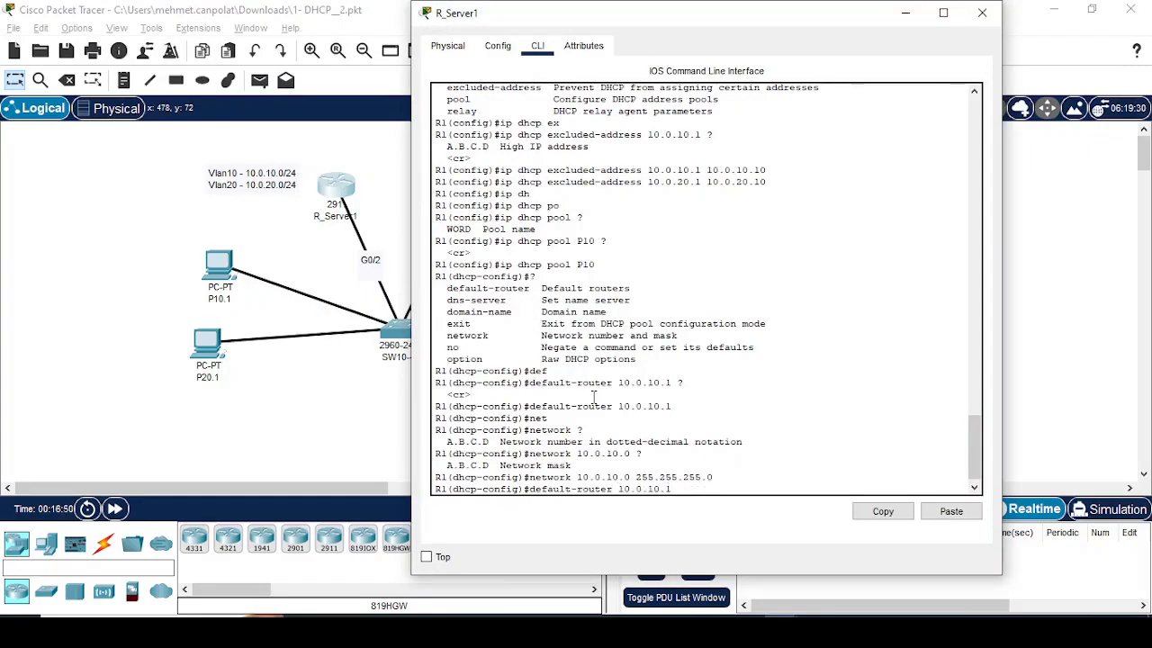
pyautogui.press('BackSpace')
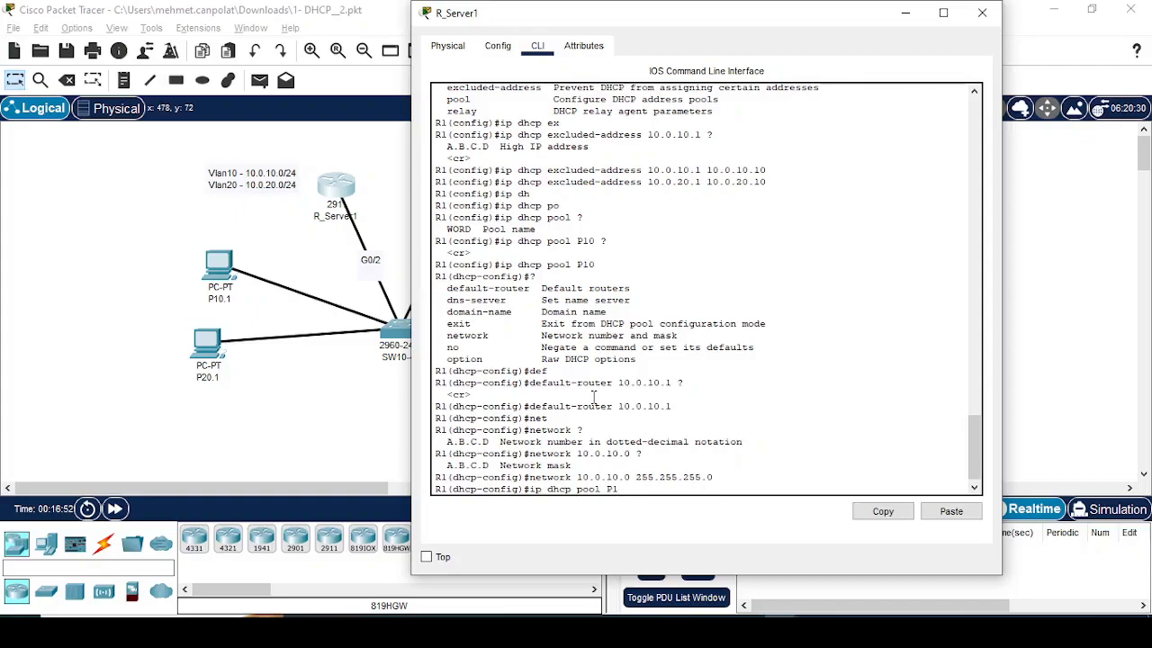
pyautogui.write('20')
pyautogui.press('Return')
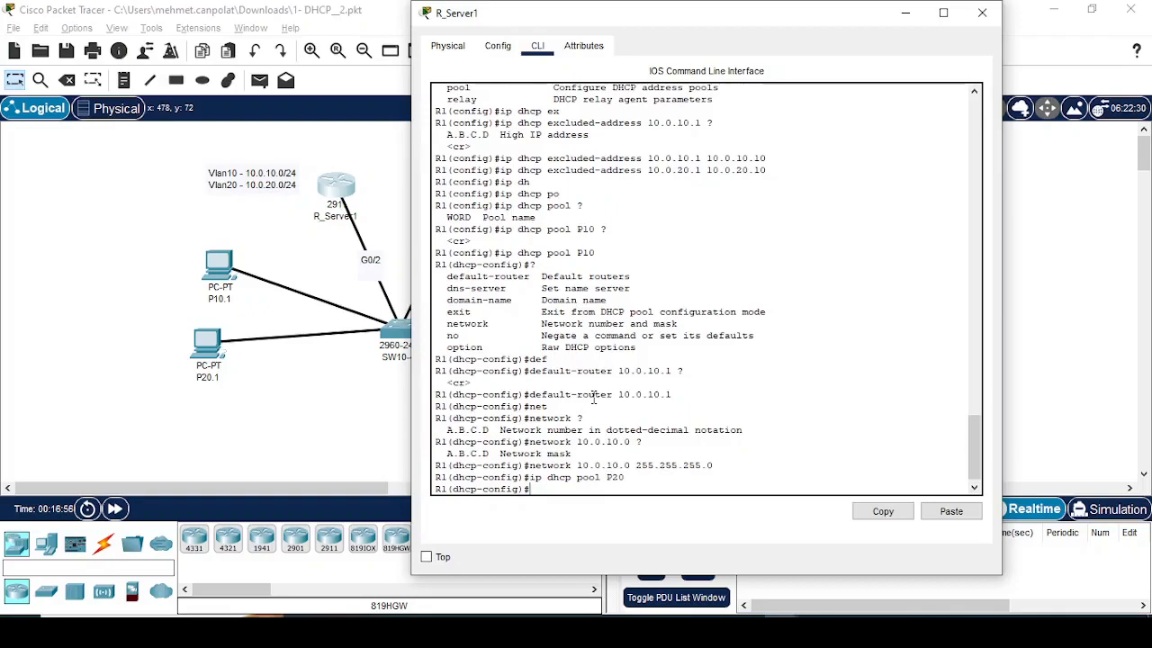
# Step: Set pool P20's default router to 10.0.20.1, adapting the earlier default-router command
pyautogui.press('Up')
pyautogui.press('Up')
# Step: Set pool P20's network to 10.0.20.0 with mask 255.255.255.0
pyautogui.press('Up')
pyautogui.press('Up')
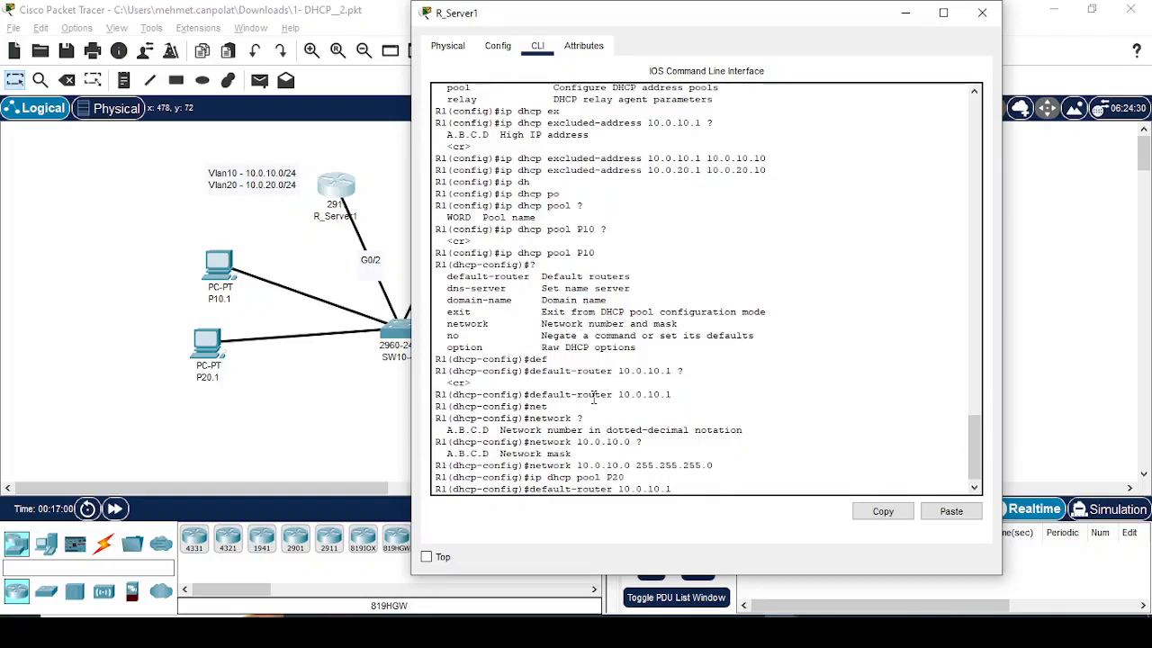
pyautogui.press('BackSpace')
pyautogui.press('BackSpace')
pyautogui.press('Return')
pyautogui.press('Up')
pyautogui.press('Up')
pyautogui.press('Up')
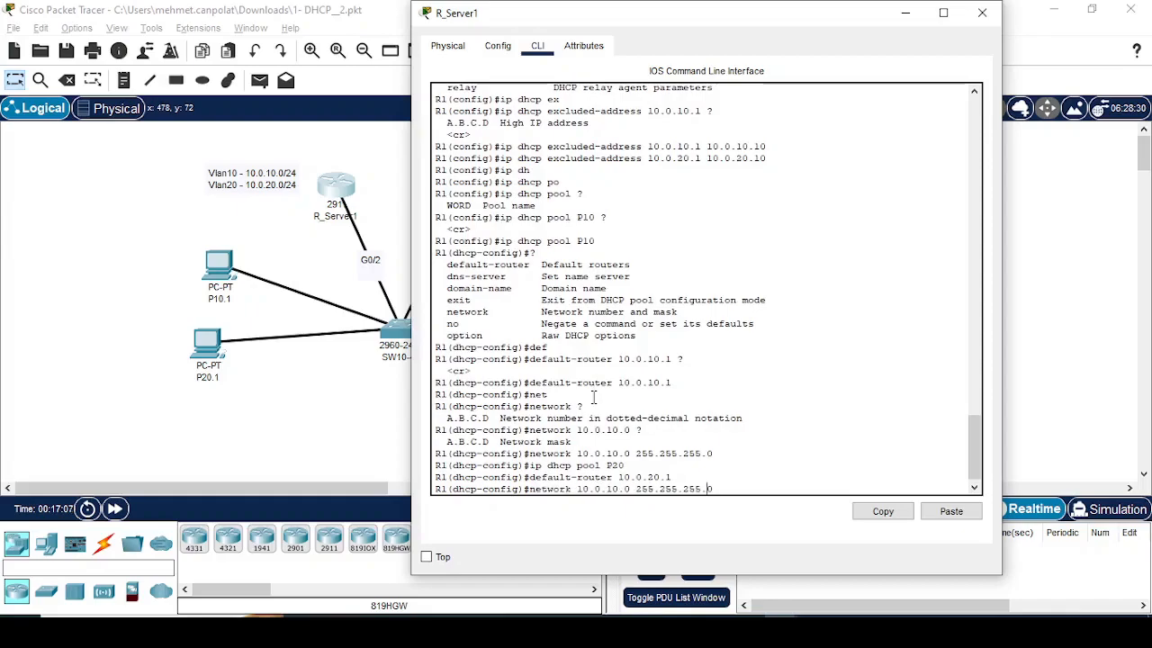
pyautogui.press('BackSpace')
pyautogui.write('2')
pyautogui.press('Return')
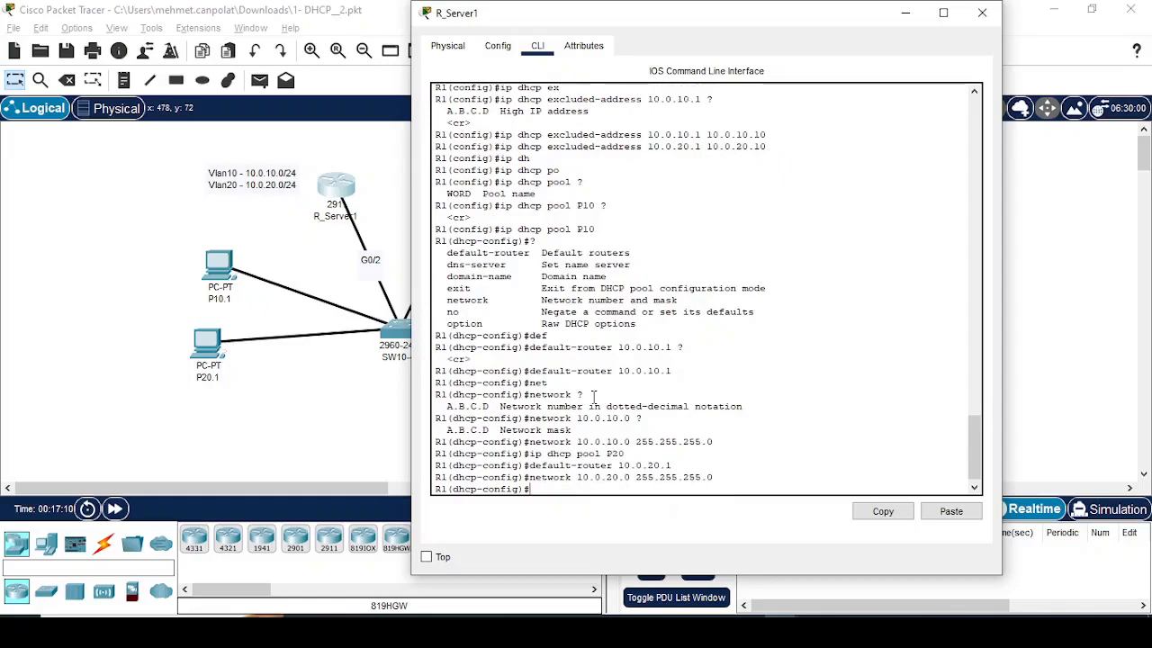
# Step: Request a DHCP address again on P20.1 with ipconfig /renew
pyautogui.click(207, 356)
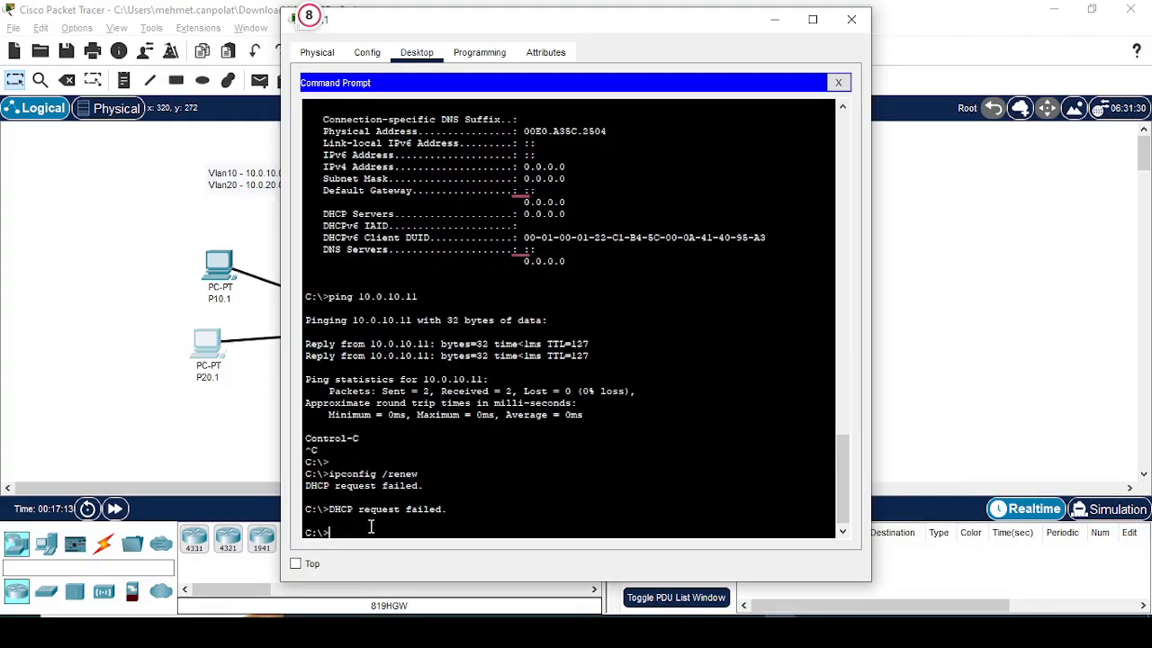
pyautogui.press('Up')
pyautogui.press('Return')
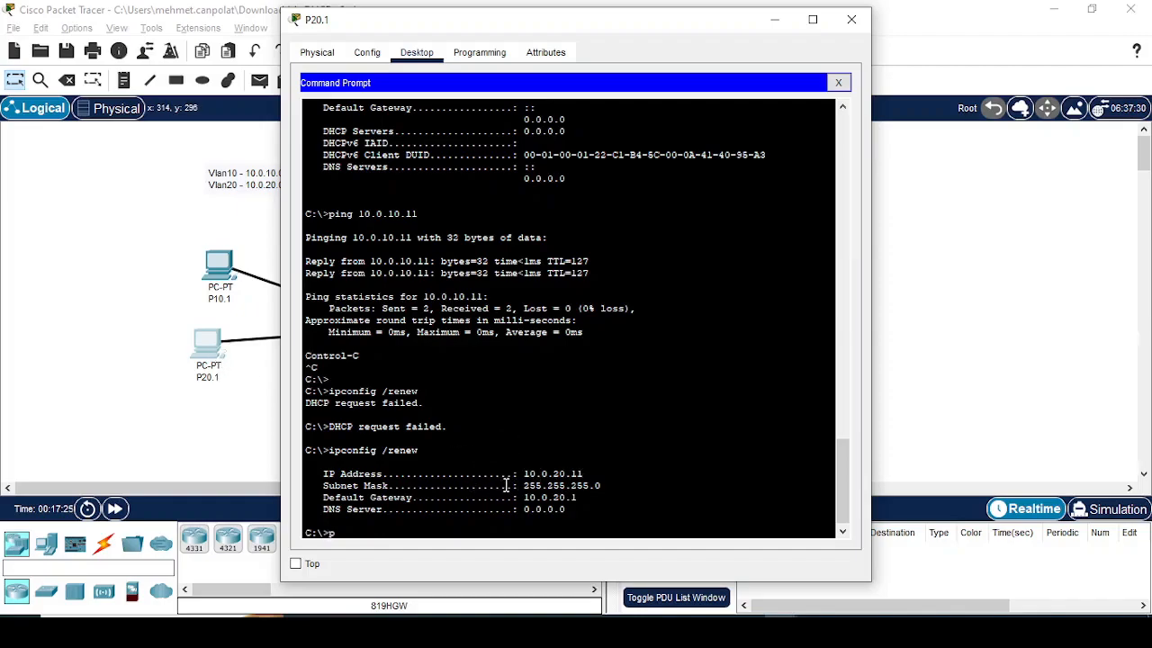
# Step: Test P20.1's connection to P10.1 by pinging 10.0.10.11, stopping after a few replies
pyautogui.write('10.0.10.11')
pyautogui.press('Return')
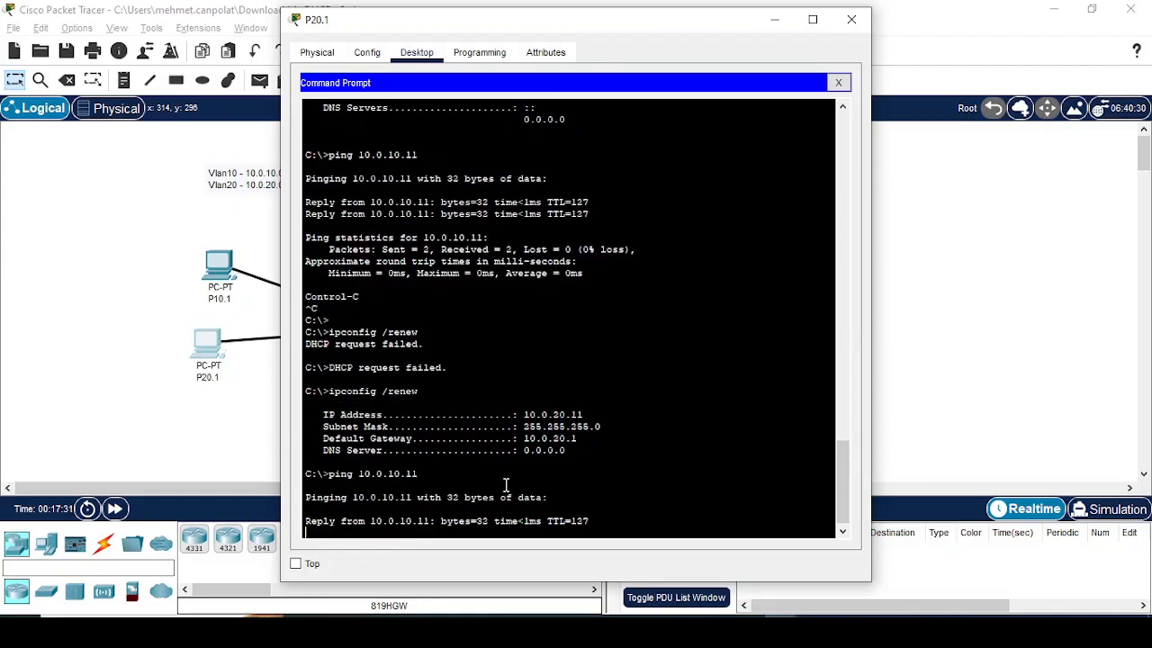
pyautogui.hotkey('ctrl', 'c')
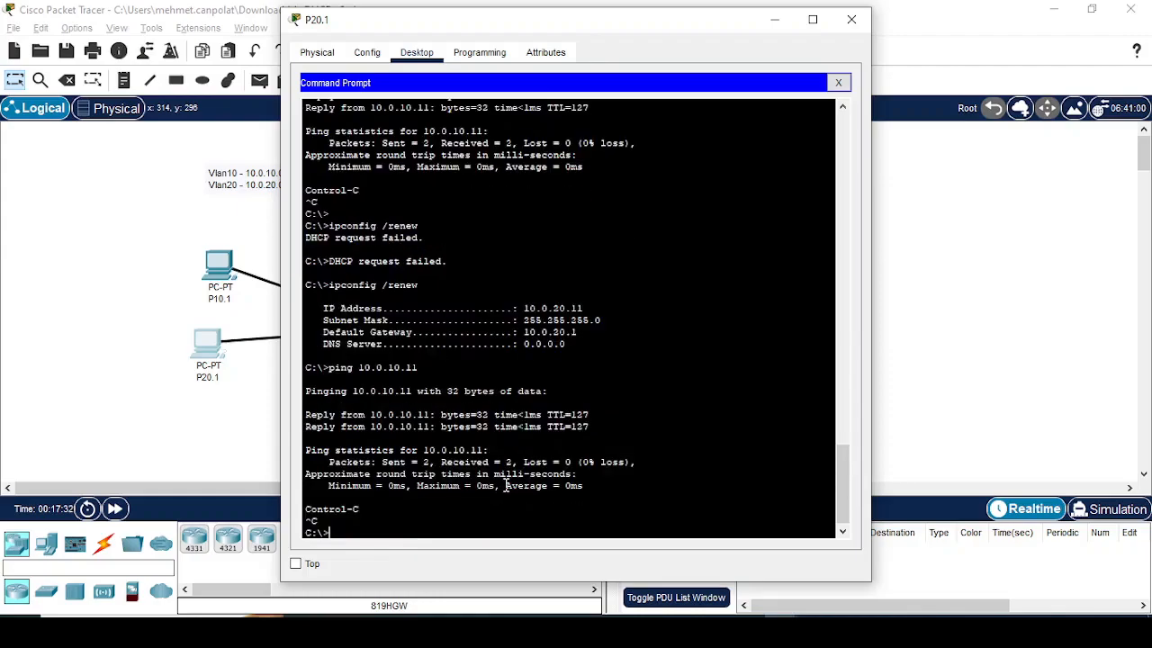
# Step: Open R_Server2's command line, decline the initial configuration dialog and reach the router prompt
pyautogui.click(94, 245)
pyautogui.click(484, 185)
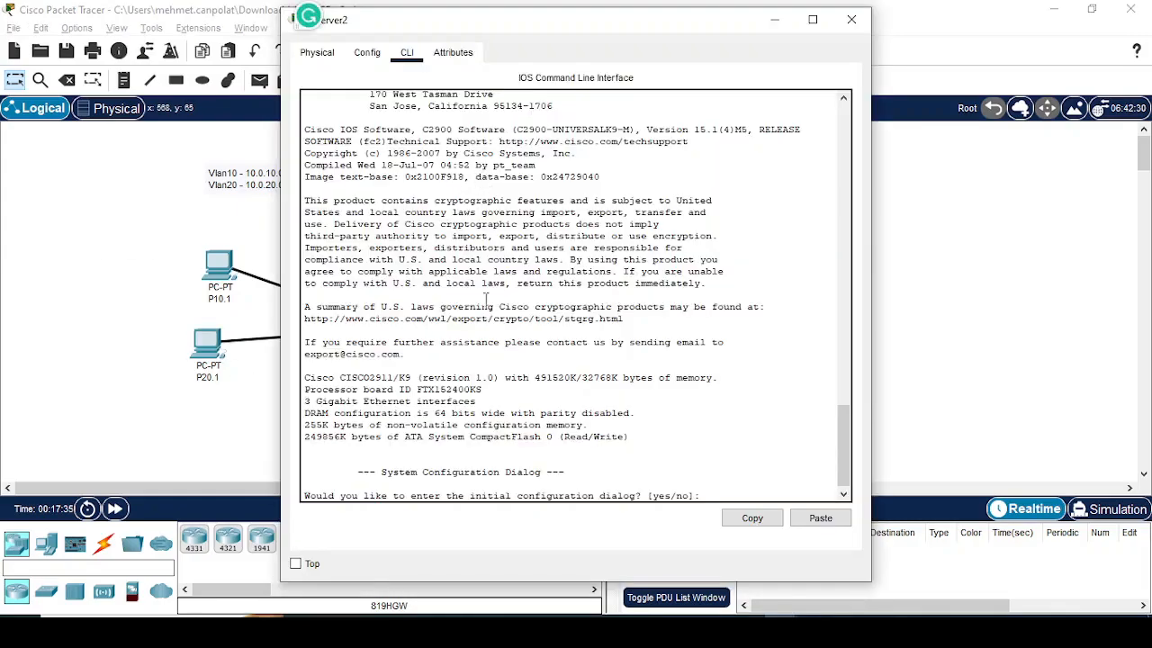
pyautogui.write('n')
pyautogui.press('Return')
pyautogui.press('Return')
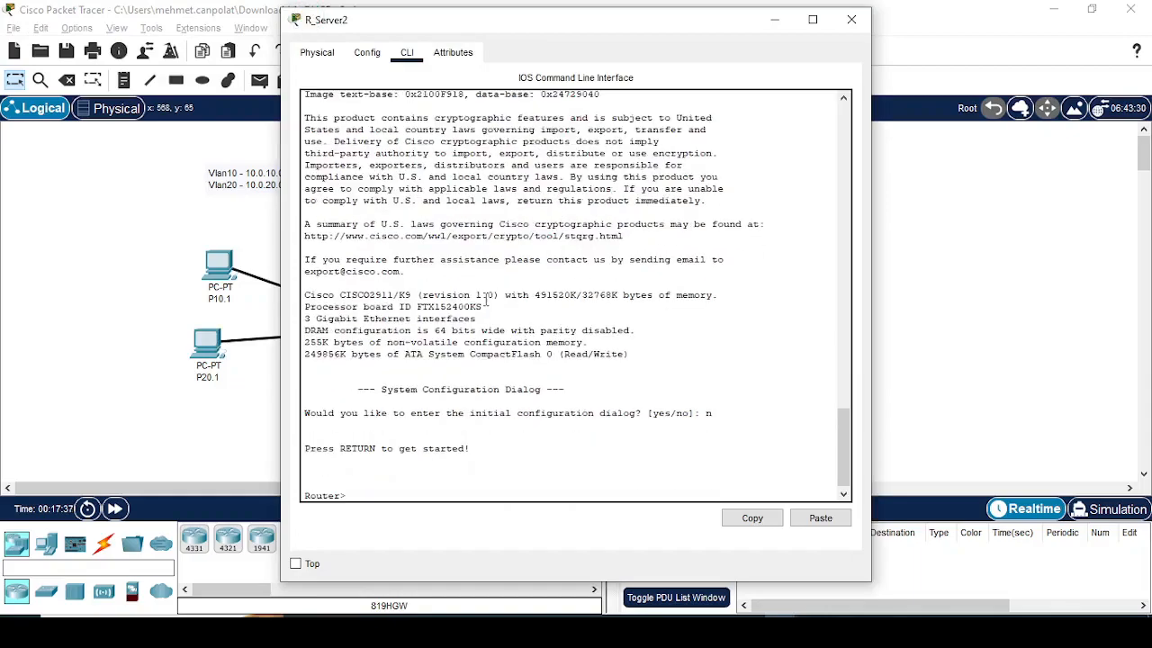
# Step: Check the FastEthernet0 IP configuration mode on P30.1 and on P40.1
pyautogui.click(1117, 238)
pyautogui.click(607, 254)
pyautogui.click(364, 56)
pyautogui.click(351, 146)
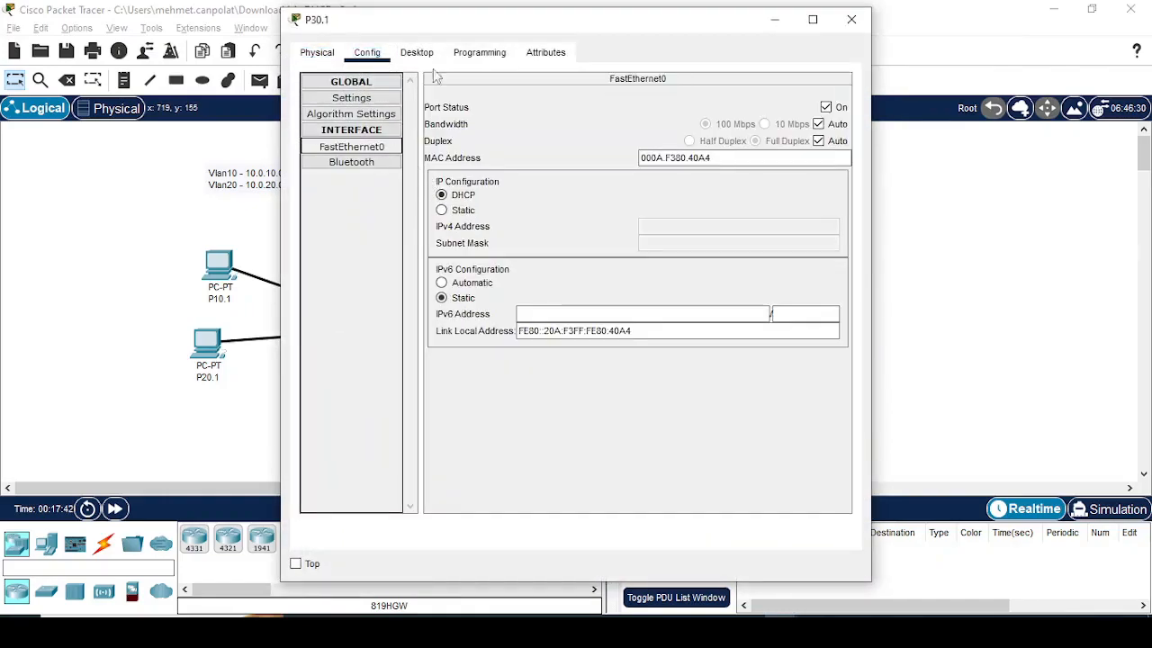
pyautogui.click(882, 278)
pyautogui.click(591, 349)
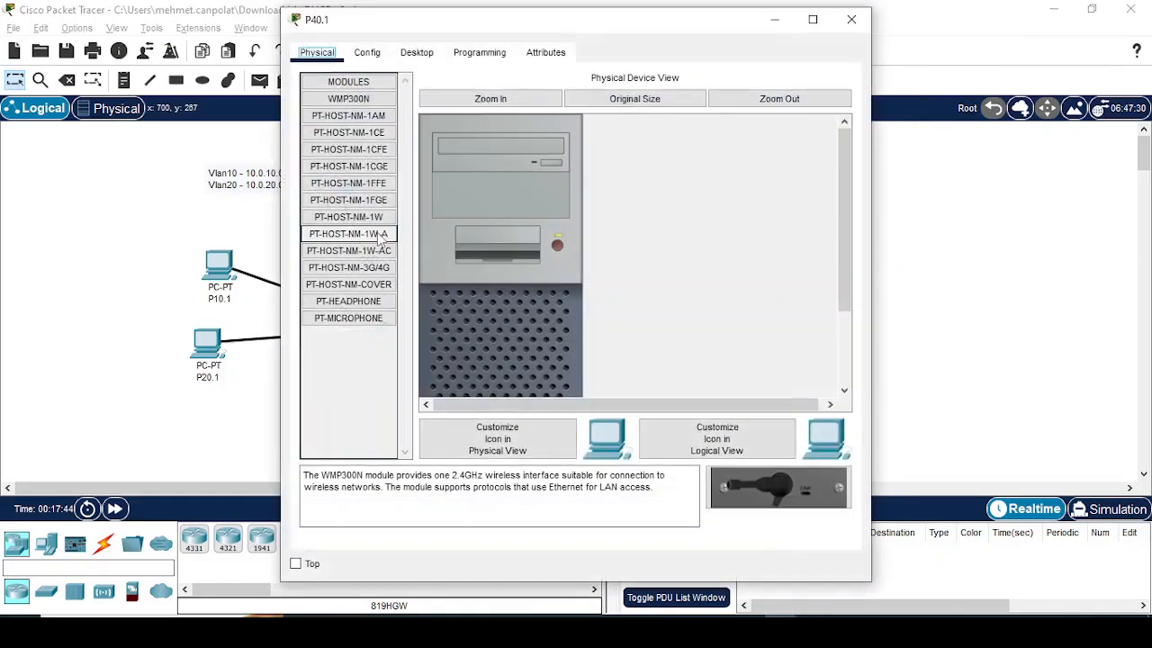
pyautogui.click(368, 52)
pyautogui.click(361, 150)
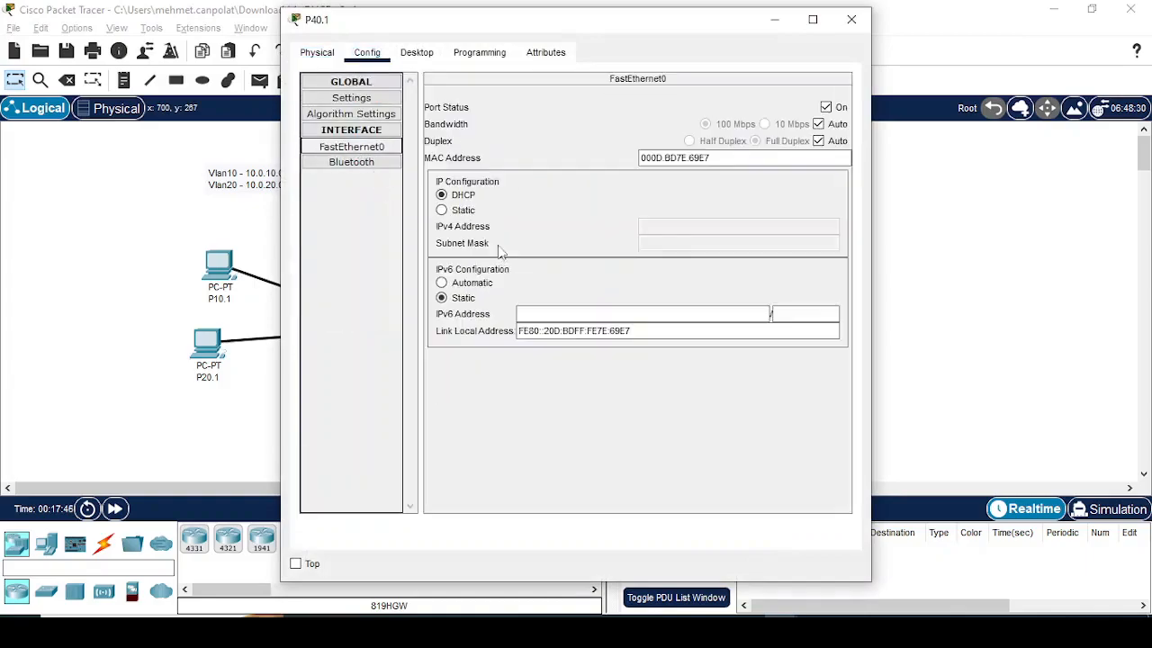
# Step: Enter ipconfig /renew at P40.1's command prompt without running it, and copy the command text
pyautogui.click(417, 54)
pyautogui.click(675, 120)
pyautogui.write('ipco')
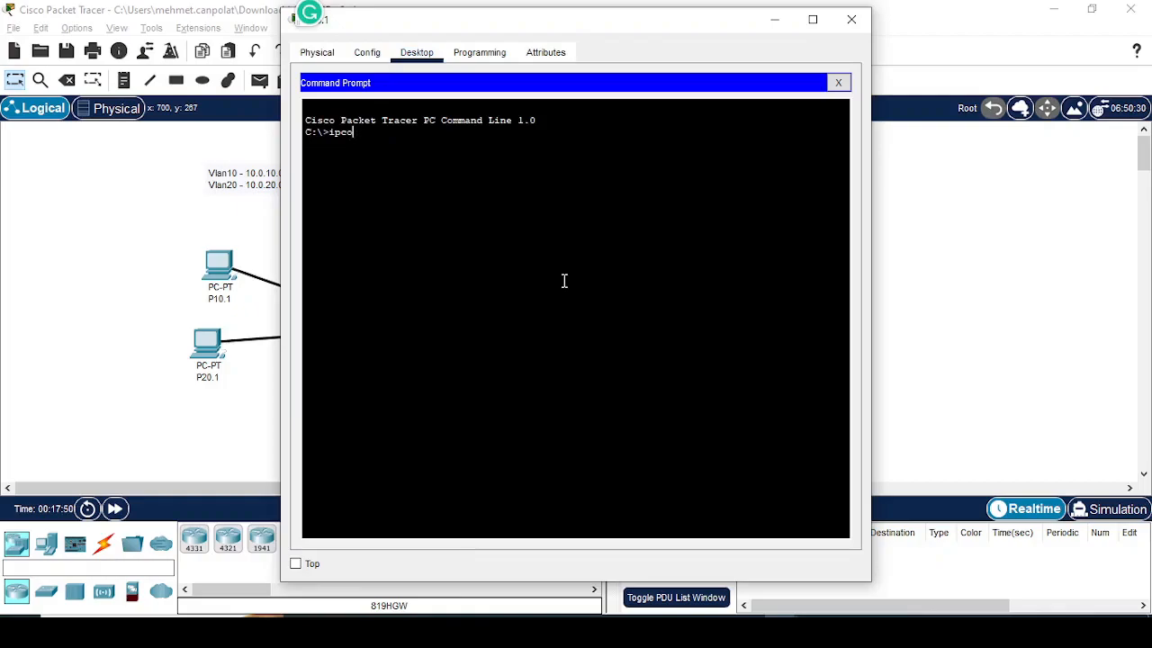
pyautogui.write('nfig /renew')
pyautogui.moveTo(422, 135); pyautogui.dragTo(331, 134)
pyautogui.rightClick(331, 134)
pyautogui.click(368, 147)
pyautogui.click(940, 250)
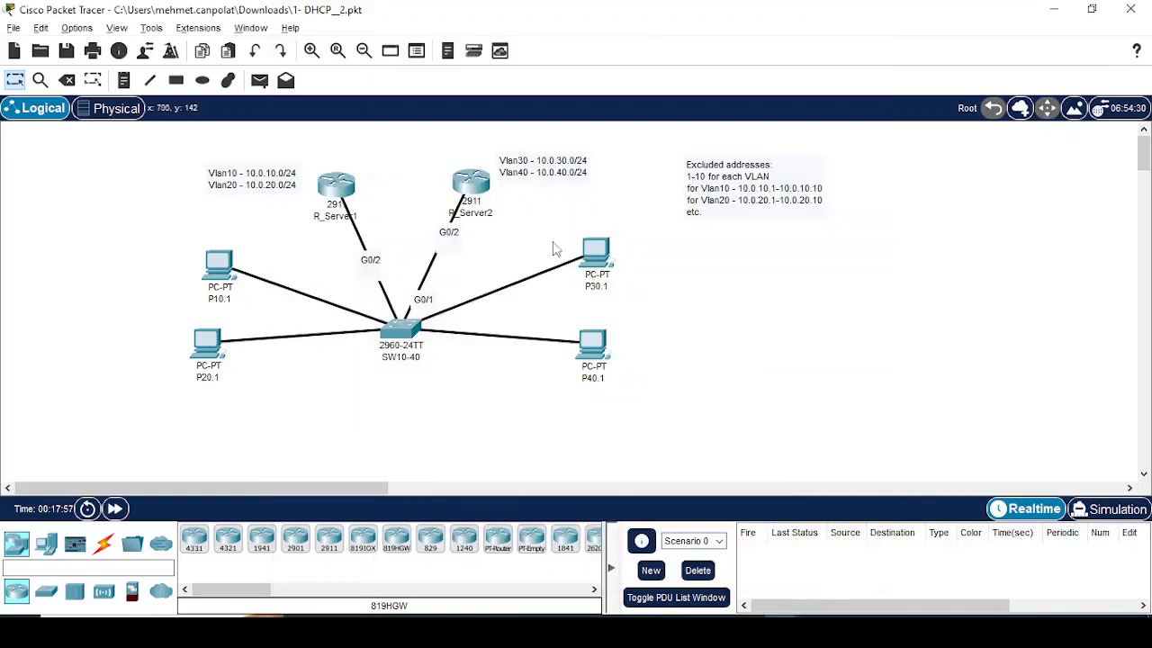
# Step: Paste the copied ipconfig /renew command into P30.1's command prompt without running it
pyautogui.click(599, 255)
pyautogui.click(417, 53)
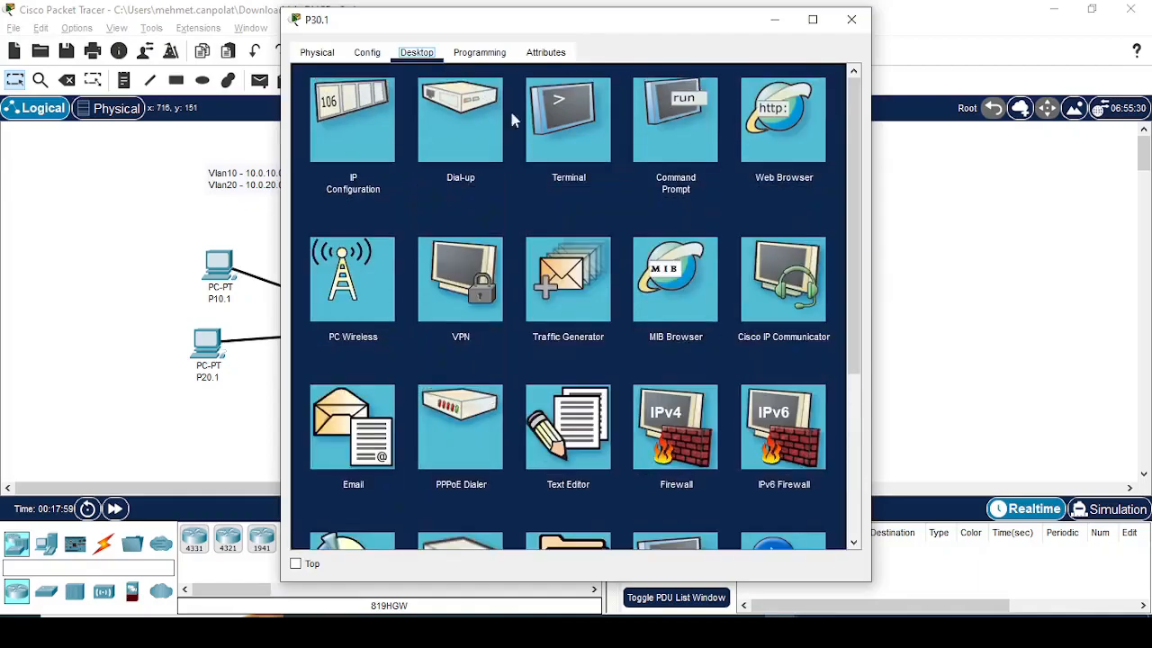
pyautogui.click(681, 115)
pyautogui.rightClick(522, 241)
pyautogui.click(547, 279)
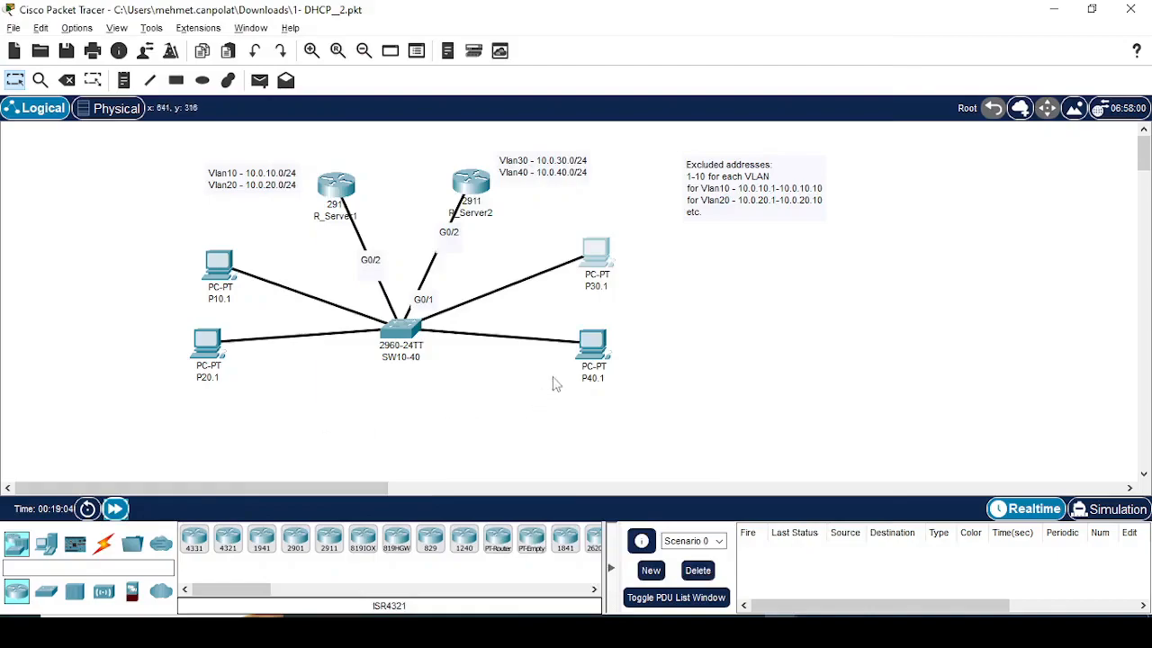
# Step: Check P30.1's command prompt and enter global configuration mode on R_Server2's command line with en and conf t
pyautogui.click(596, 257)
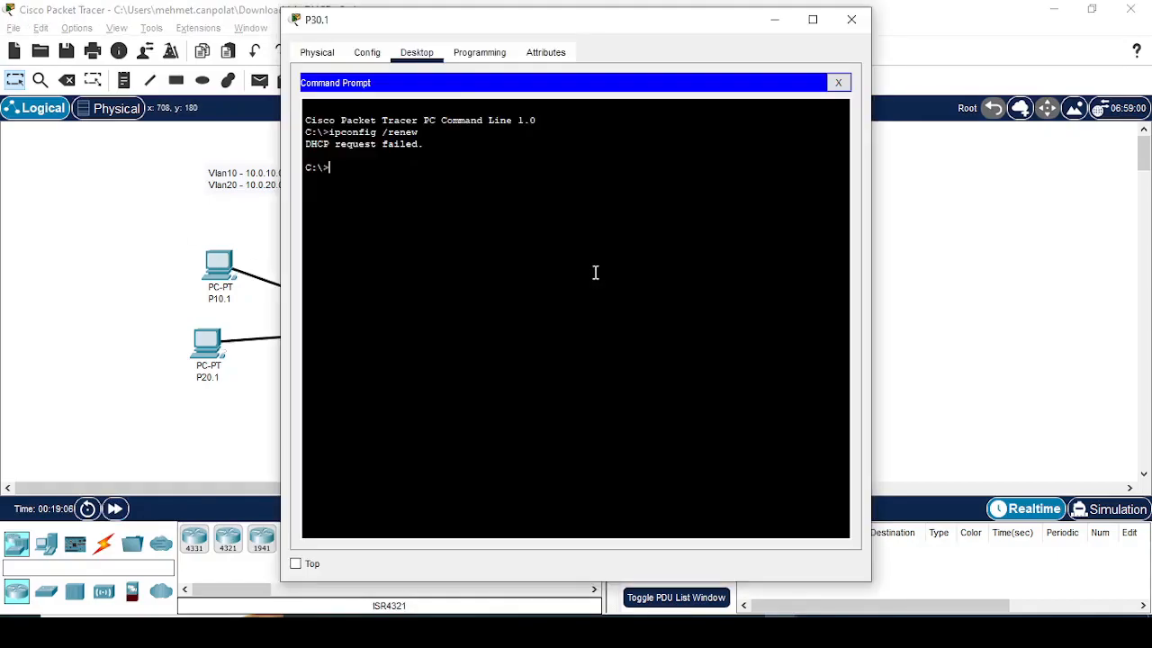
pyautogui.click(232, 231)
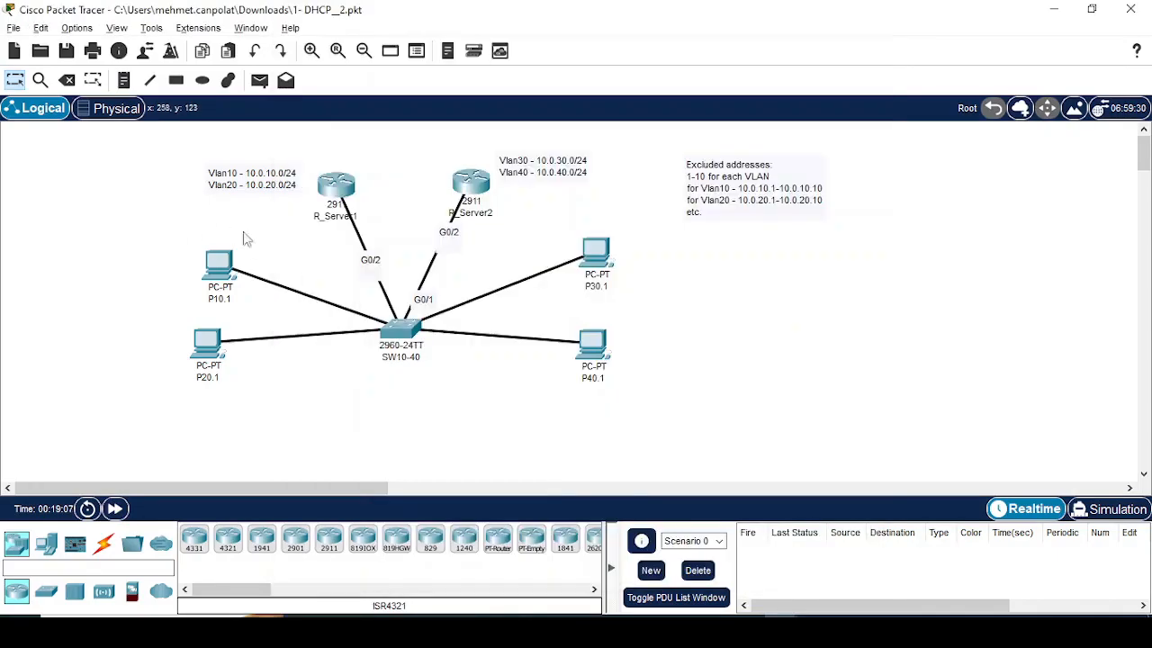
pyautogui.click(483, 187)
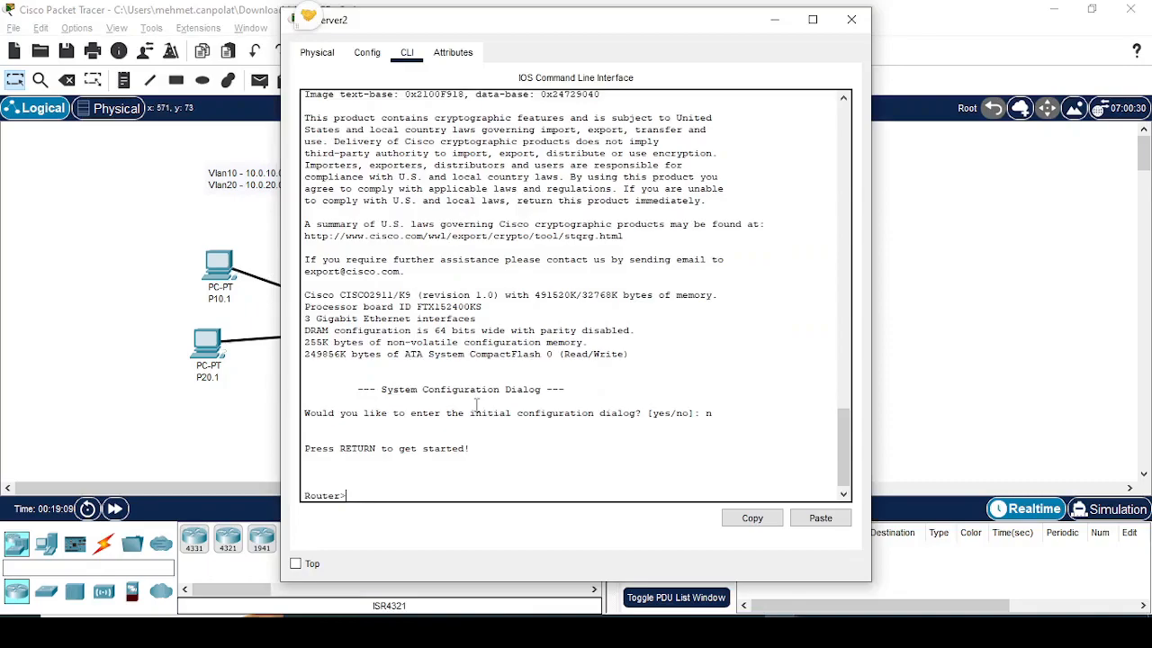
pyautogui.write('en')
pyautogui.press('Return')
pyautogui.write('conf t')
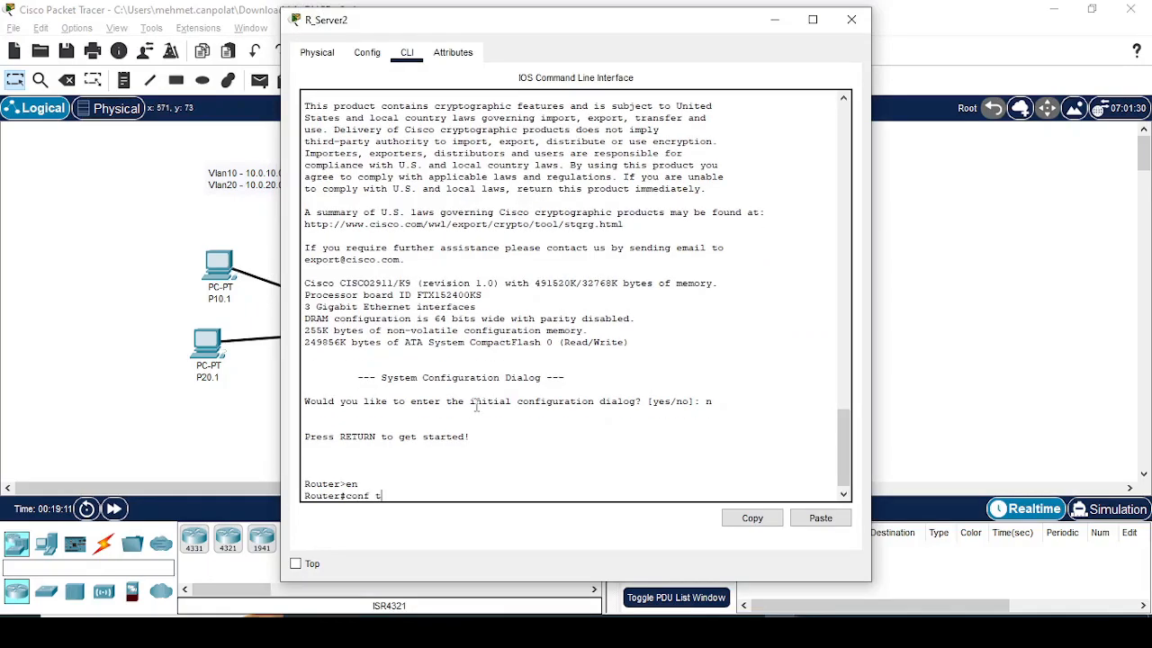
pyautogui.press('Return')
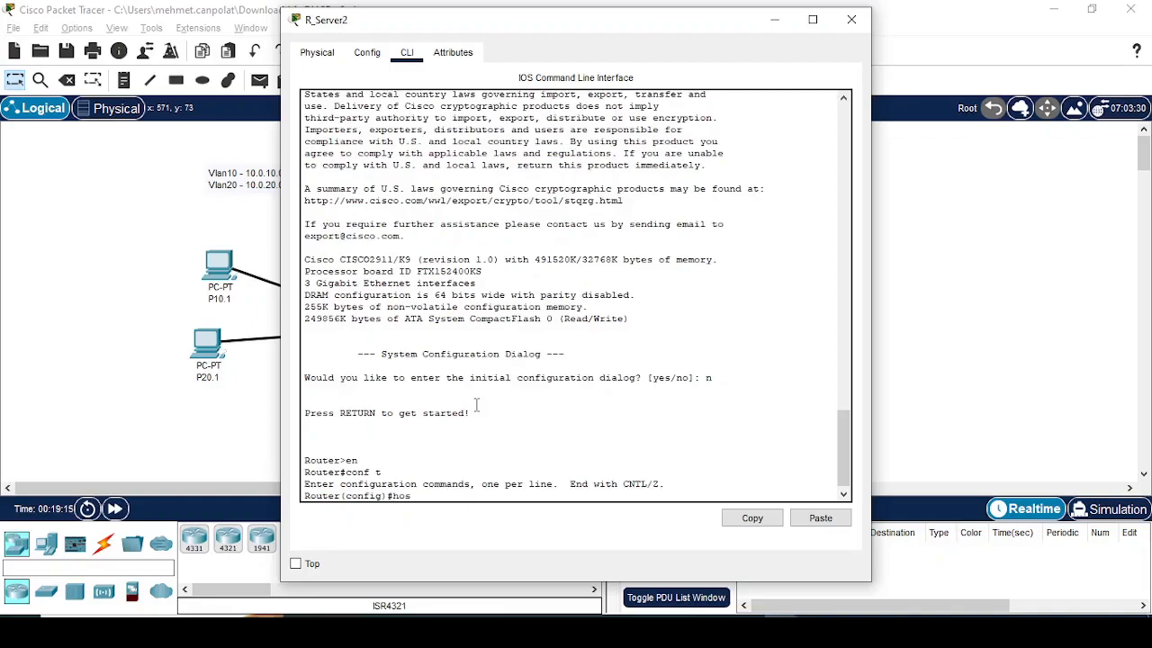
# Step: Set R_Server2's hostname to R2, moving its window aside so the topology stays in view
pyautogui.write('hos')
pyautogui.press('Tab')
pyautogui.moveTo(531, 28); pyautogui.dragTo(778, 27)
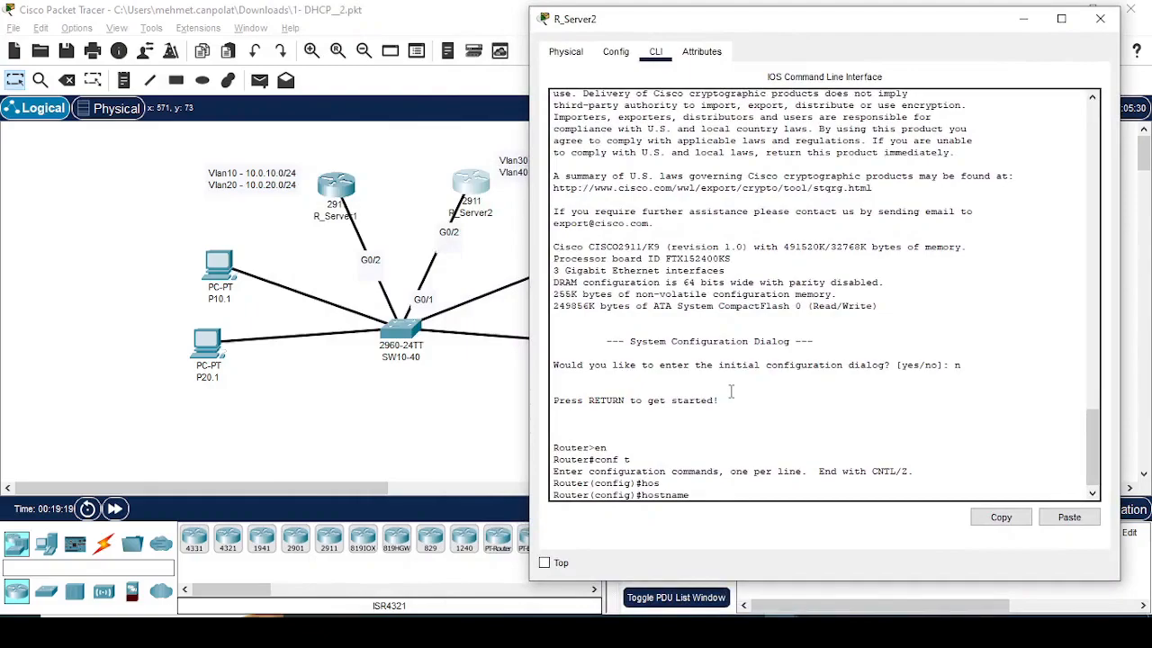
pyautogui.write('R2')
pyautogui.press('Return')
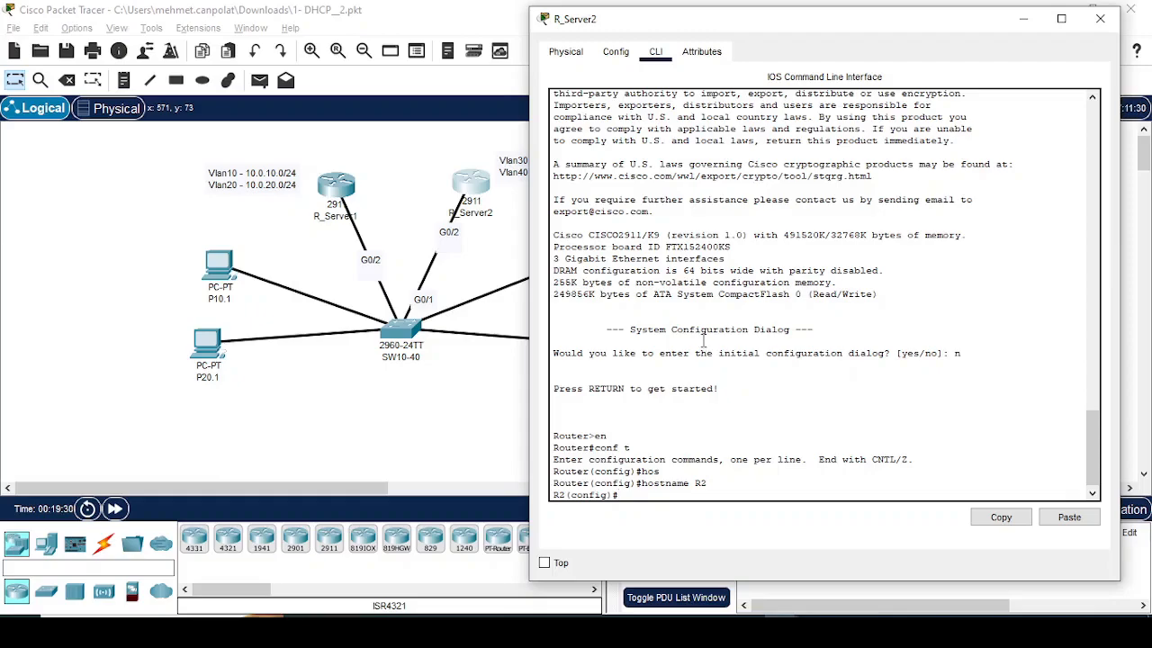
# Step: Export R_Server1's running configuration to the Downloads folder as R_Server1_running-config.txt and close the router's window
pyautogui.moveTo(511, 632)
pyautogui.click(340, 198)
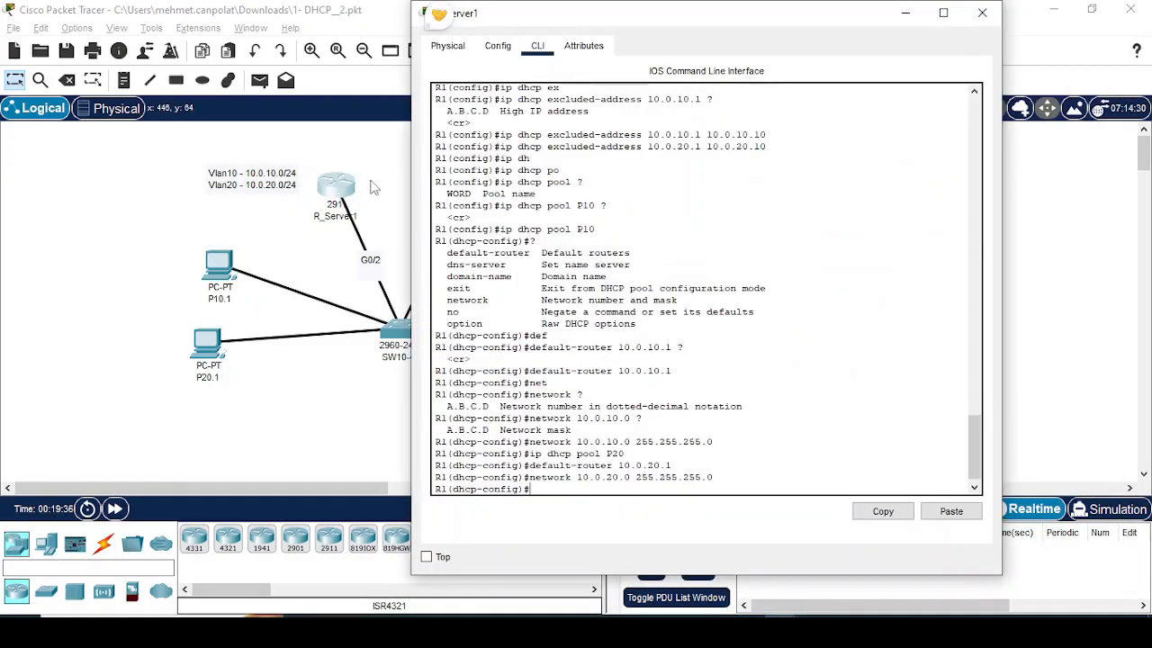
pyautogui.click(497, 45)
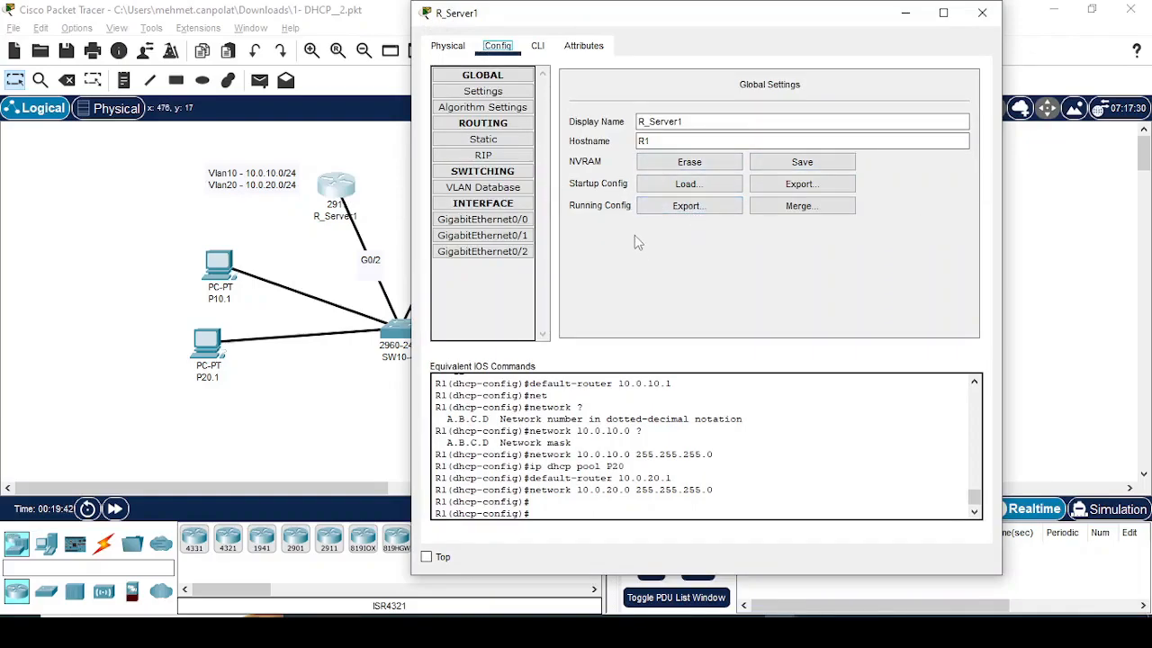
pyautogui.click(680, 207)
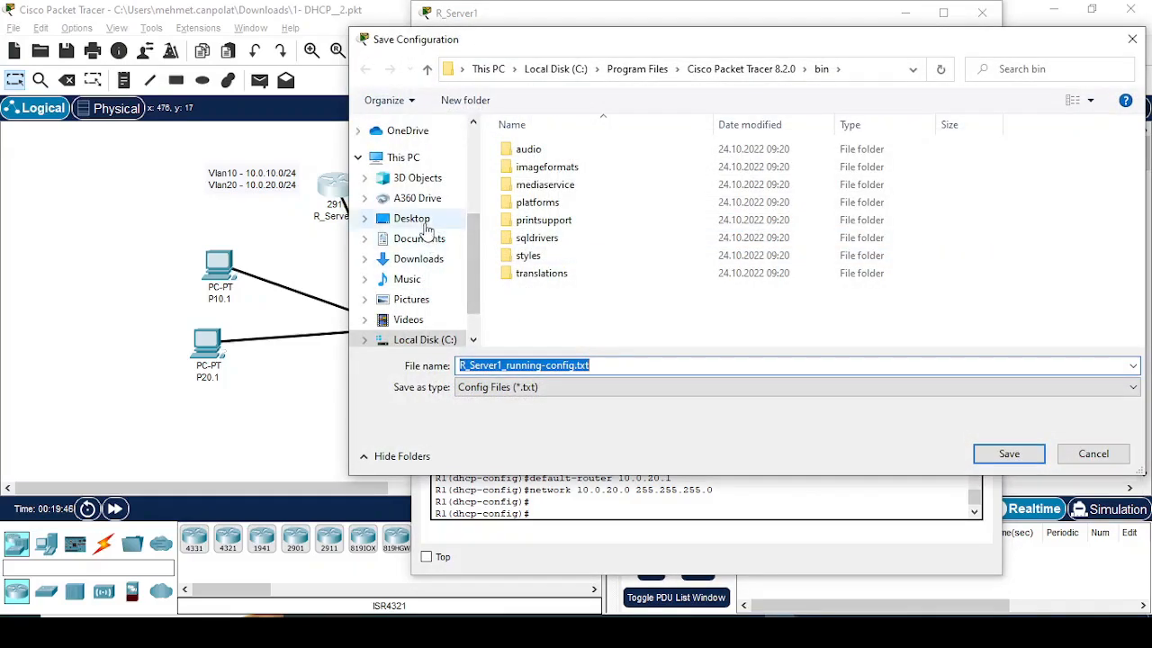
pyautogui.click(416, 259)
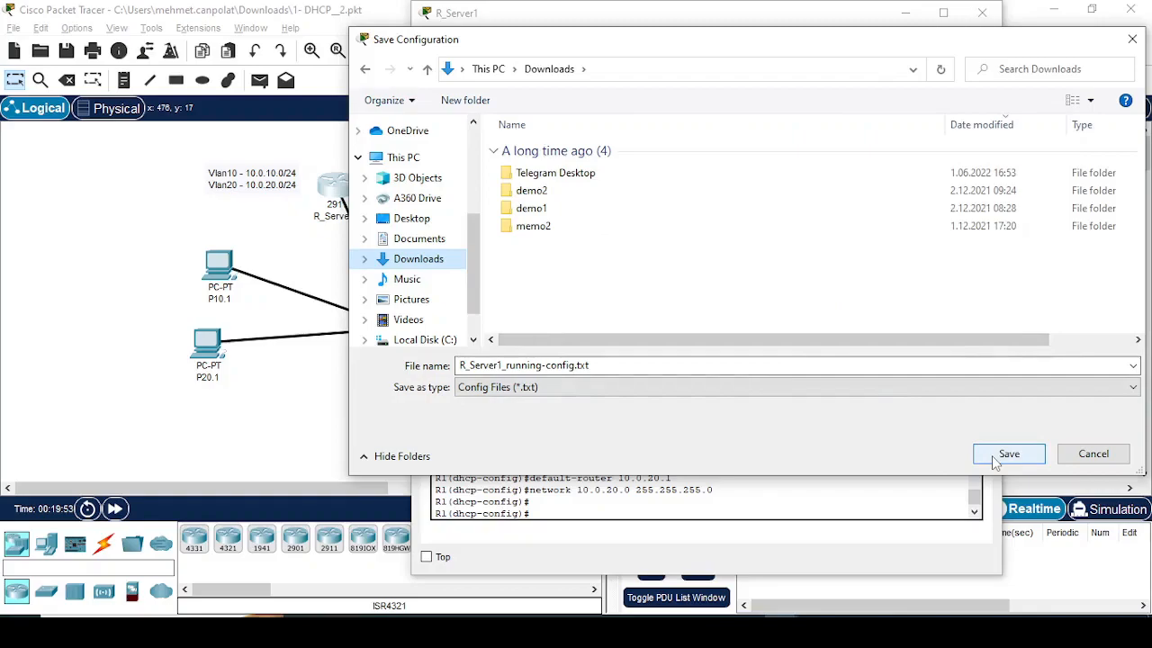
pyautogui.click(364, 258)
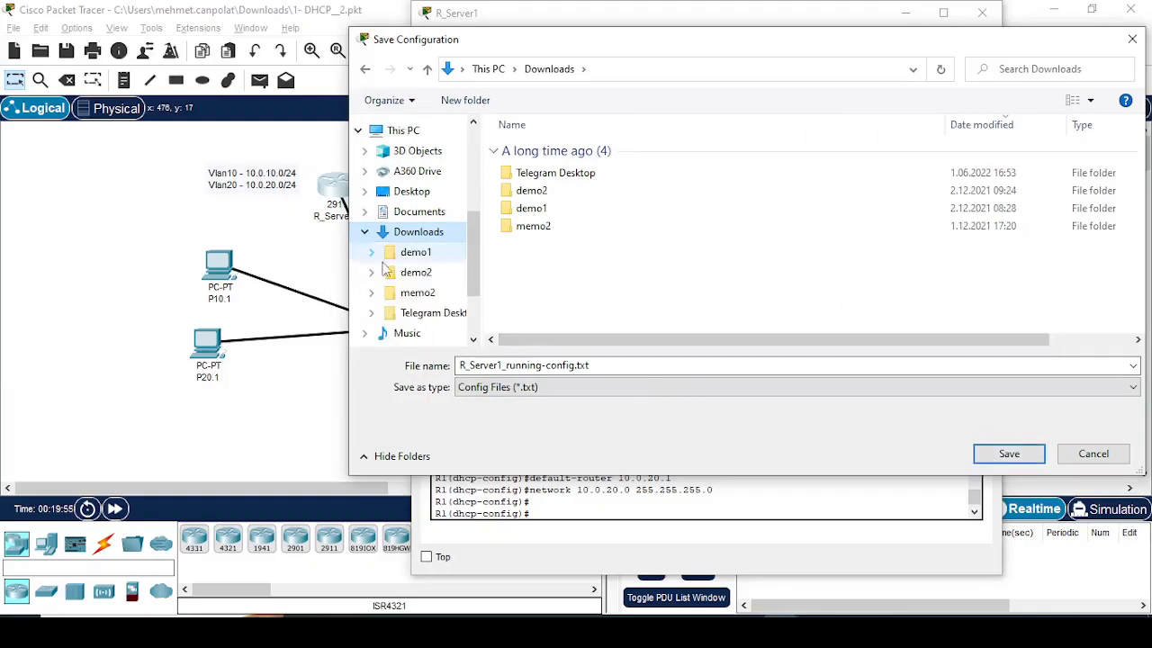
pyautogui.click(999, 457)
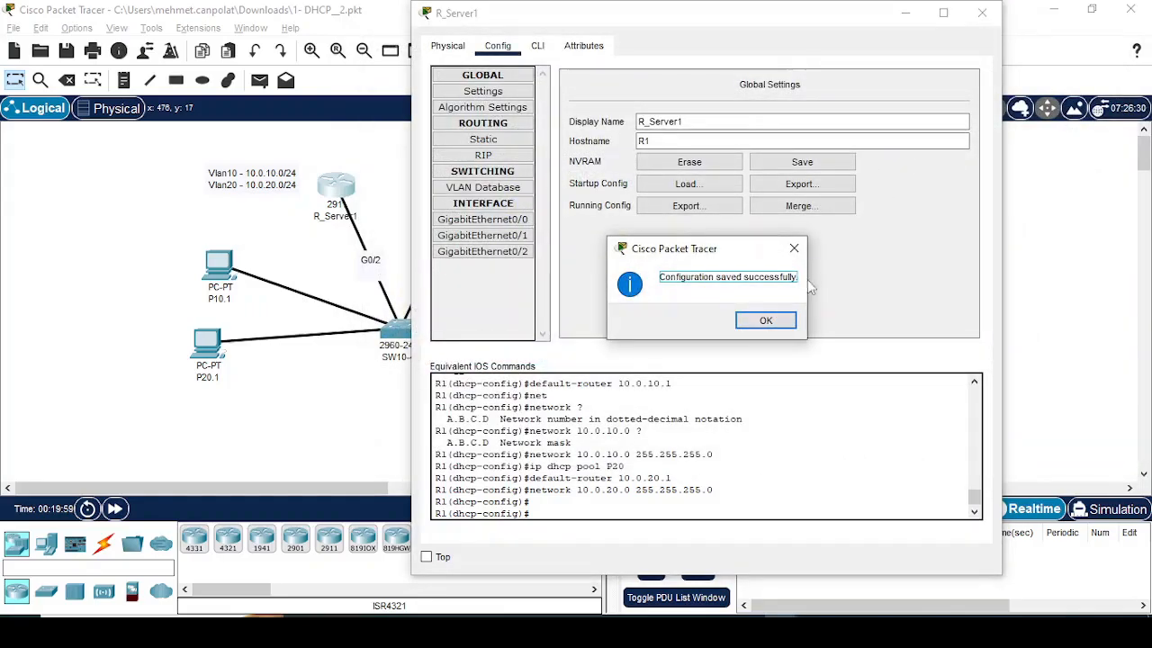
pyautogui.click(765, 320)
pyautogui.click(981, 13)
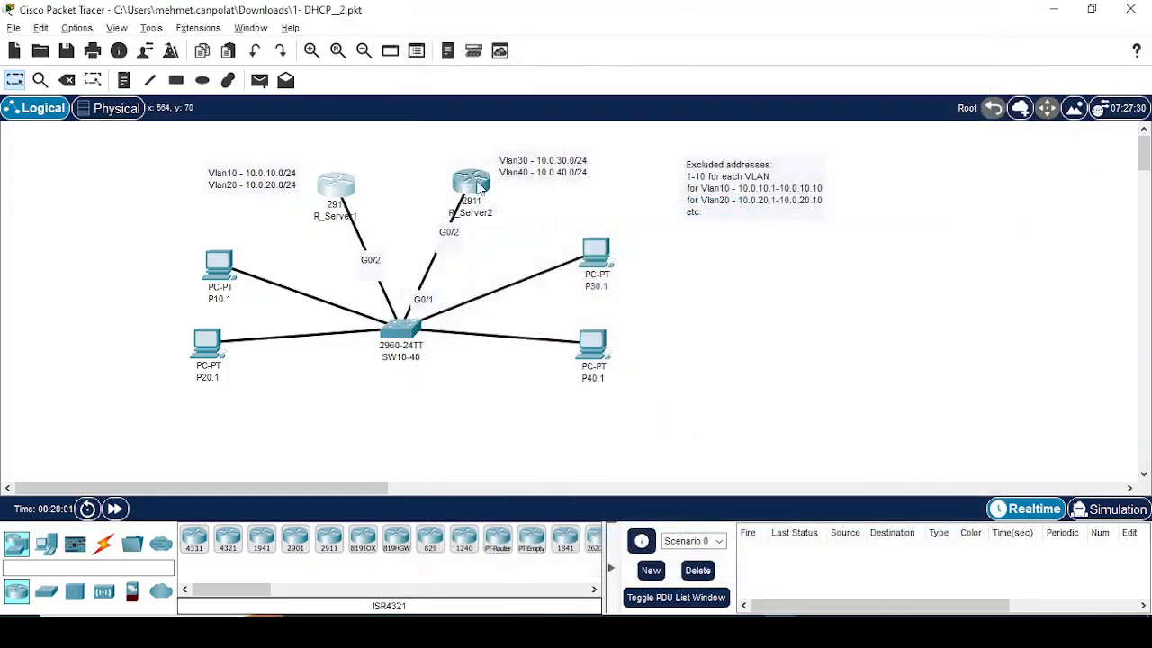
# Step: Open R_Server2's global configuration settings
pyautogui.click(482, 187)
pyautogui.click(616, 52)
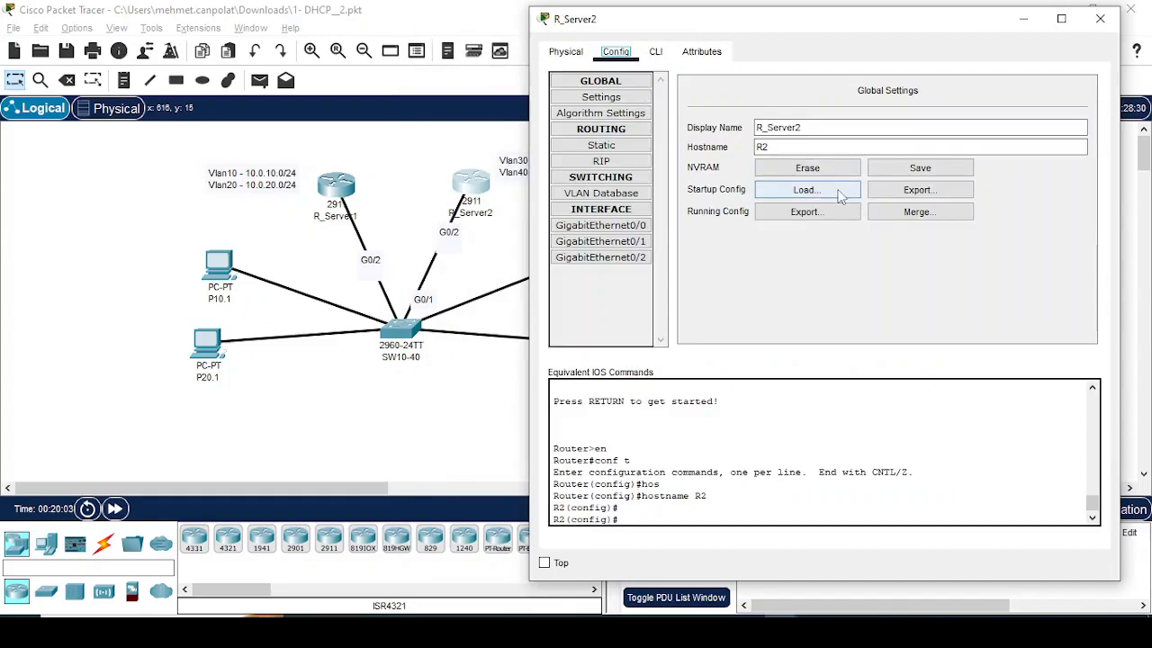
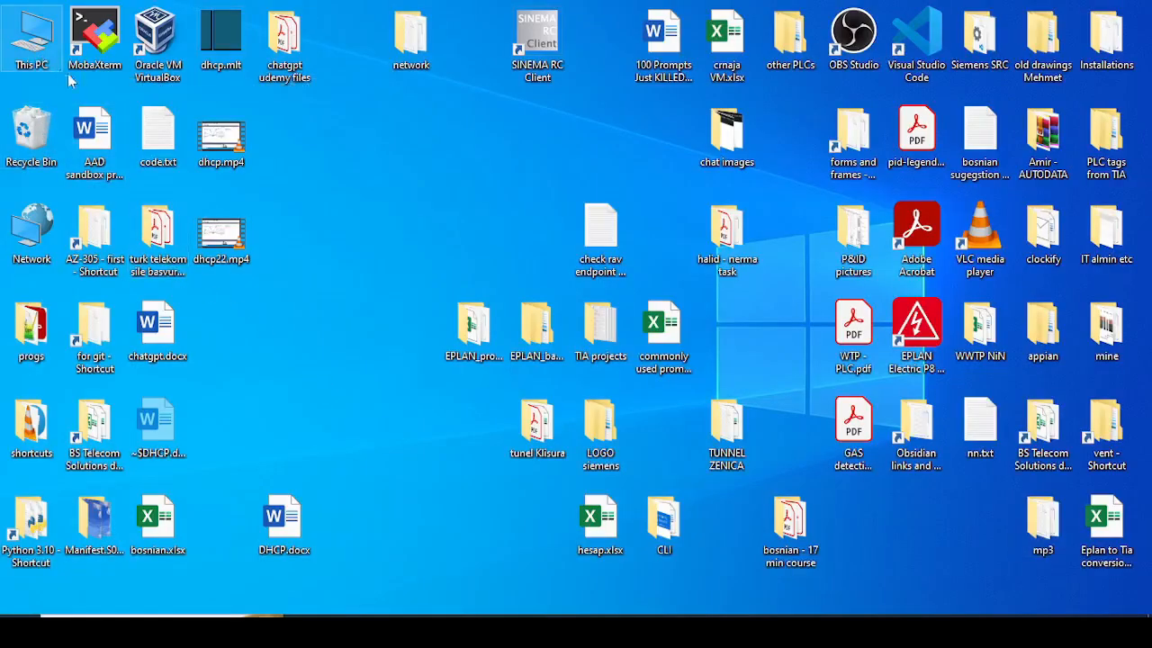
# Step: Open R_Server1_running-config.txt from the Downloads folder and change its hostname to R2
pyautogui.doubleClick(31, 41)
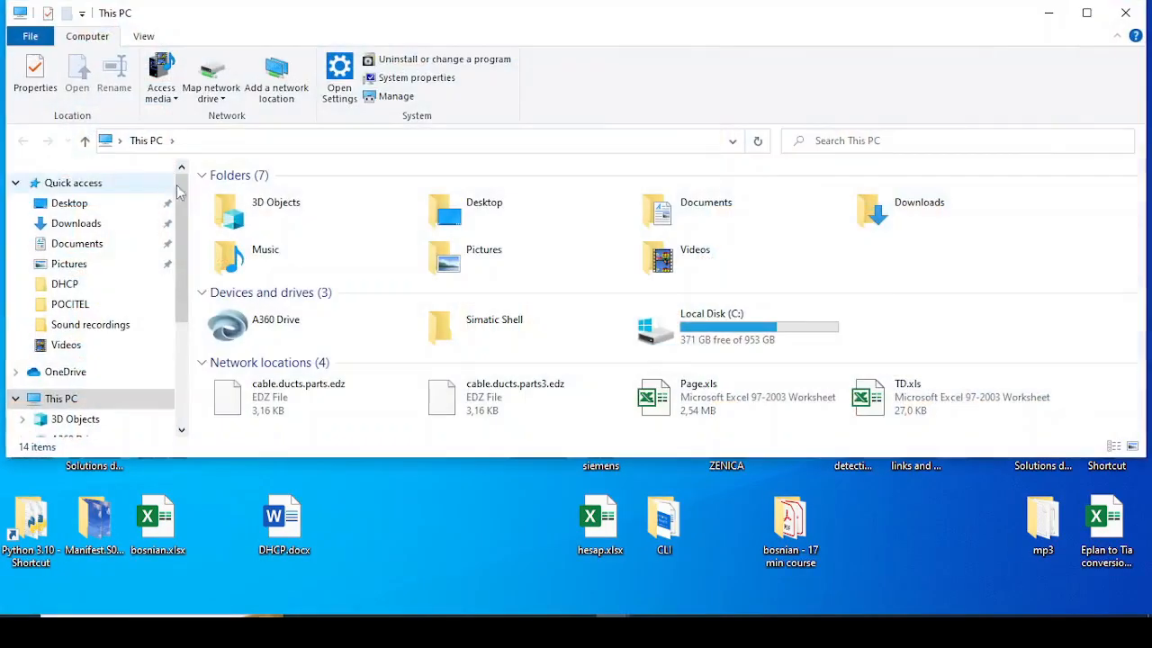
pyautogui.click(76, 224)
pyautogui.doubleClick(232, 221)
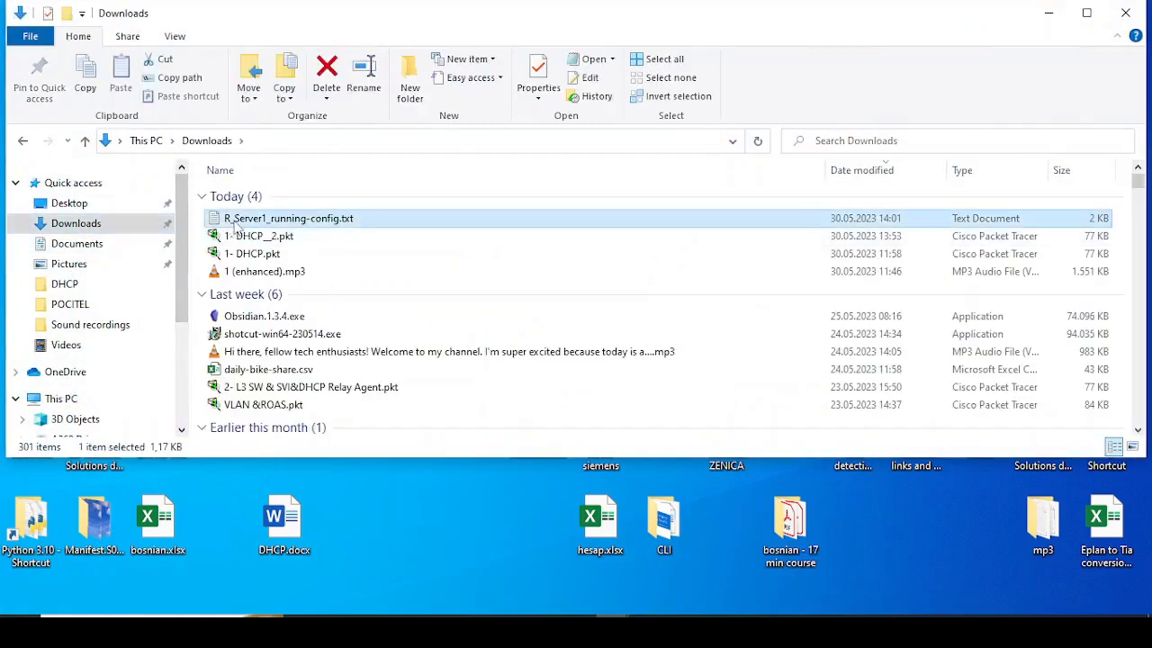
pyautogui.click(980, 113)
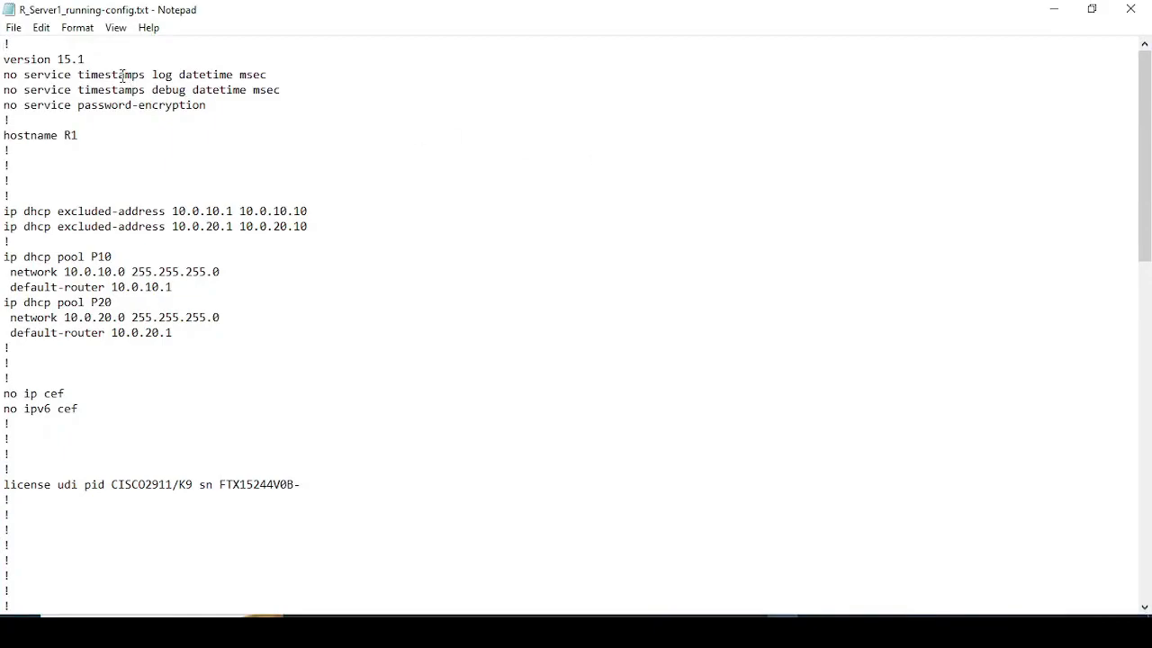
pyautogui.click(83, 137)
pyautogui.press('BackSpace')
pyautogui.write('2')
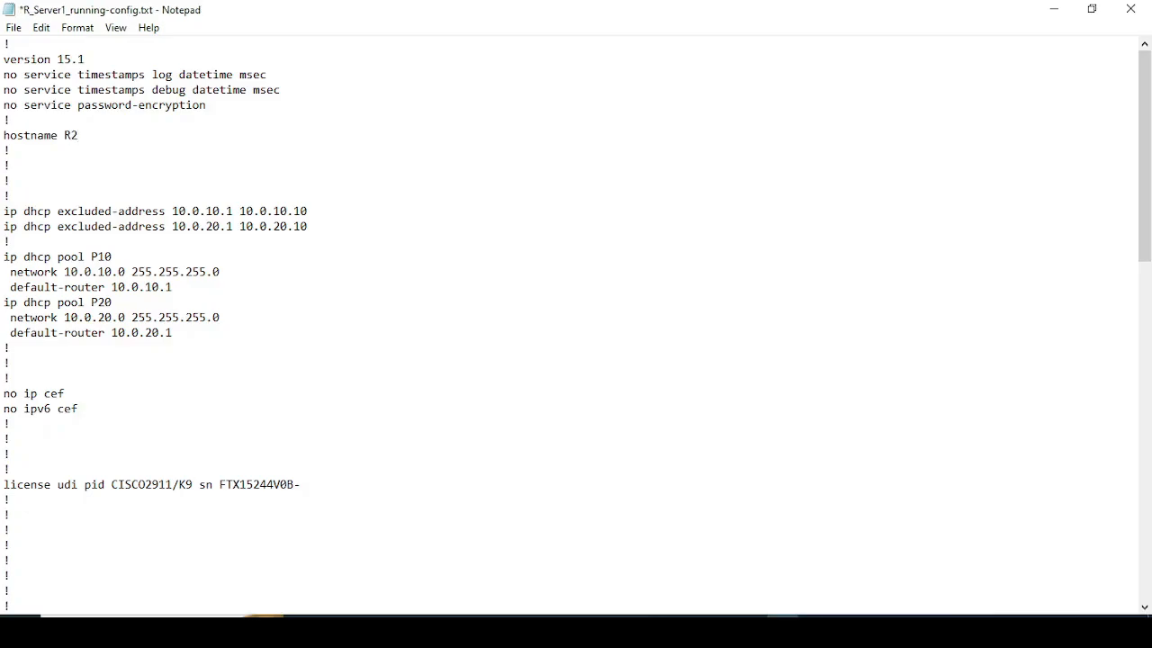
# Step: Change the DHCP excluded-address ranges to 10.0.30.1–10.0.30.10 and 10.0.40.1–10.0.40.10
pyautogui.write('3')
pyautogui.moveTo(205, 211); pyautogui.dragTo(211, 226)
pyautogui.write('4')
pyautogui.write('3')
pyautogui.moveTo(279, 212); pyautogui.dragTo(280, 226)
pyautogui.write('4')
# Step: Change the DHCP pools to P30 with network 10.0.30.0 and default-router 10.0.30.1, and P40 with network 10.0.40.0 and default-router 10.0.40.1
pyautogui.scroll(-1, 199, 287)
pyautogui.moveTo(106, 210); pyautogui.dragTo(98, 210)
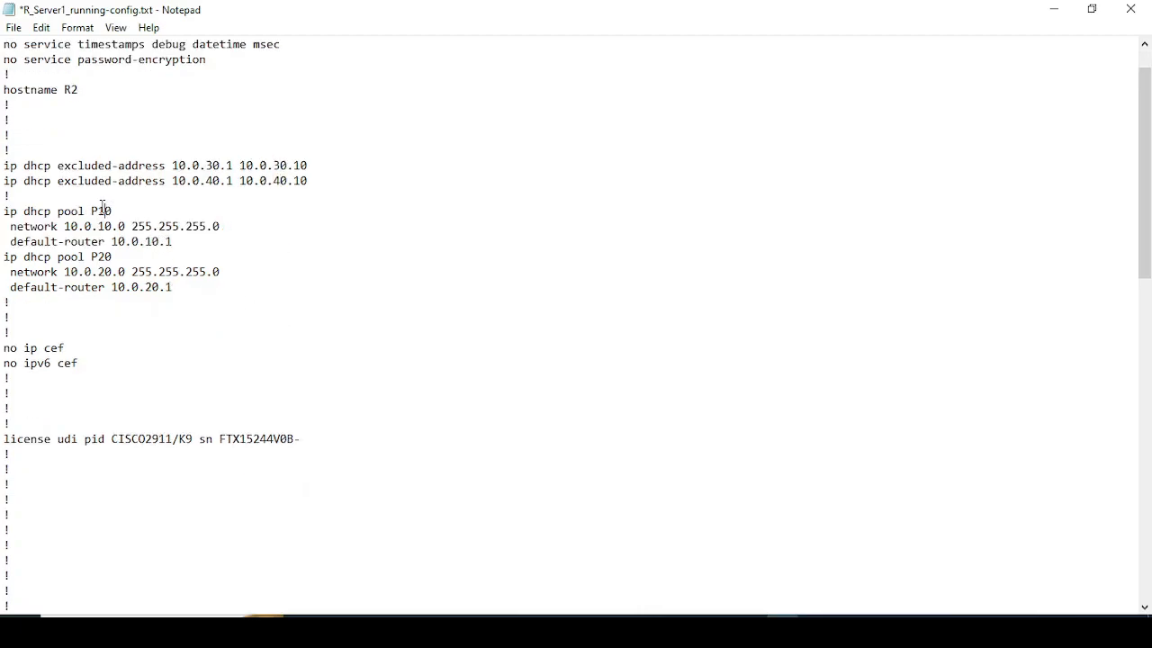
pyautogui.write('3')
pyautogui.moveTo(106, 257); pyautogui.dragTo(144, 287)
pyautogui.write('4')
pyautogui.write('3')
pyautogui.write('3')
pyautogui.write('4')
pyautogui.write('4')
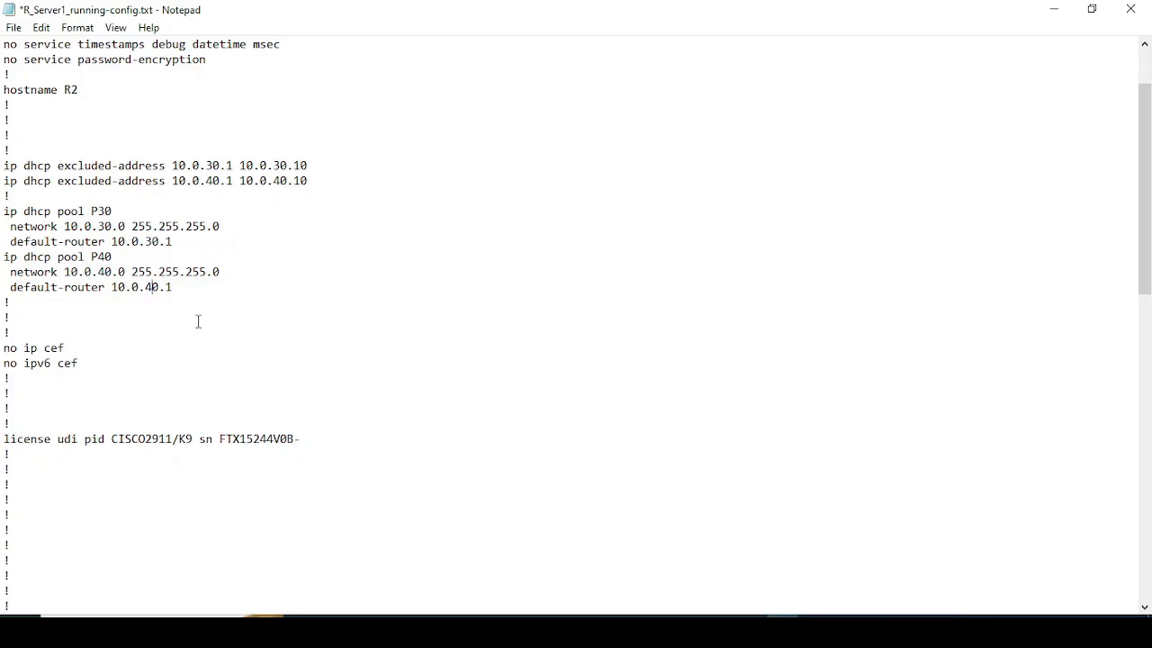
# Step: Check R_Server2's connected interface in the Packet Tracer topology, then return to the configuration file's interface section in Notepad
pyautogui.scroll(-13, 198, 321)
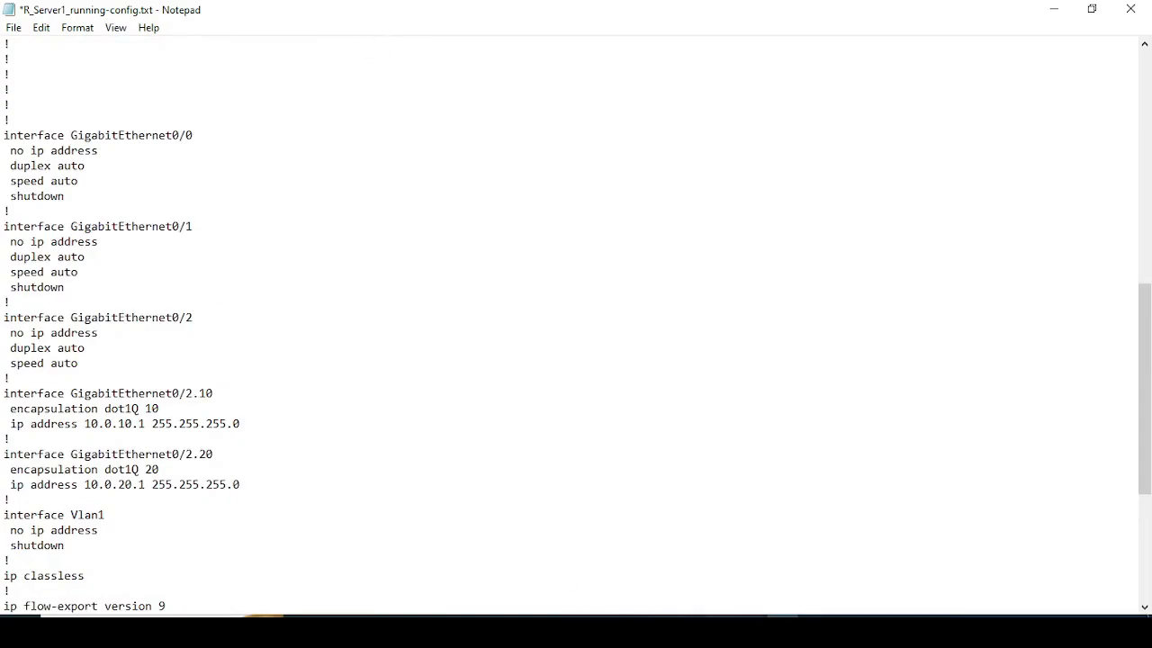
pyautogui.click(752, 632)
pyautogui.click(443, 562)
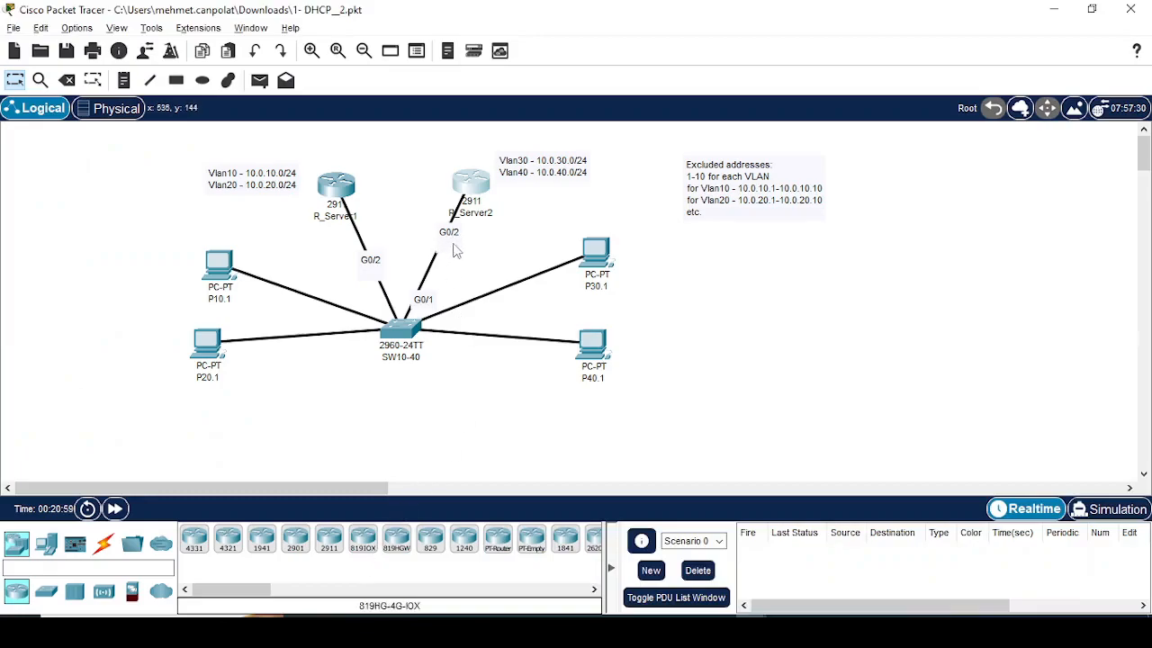
pyautogui.click(751, 632)
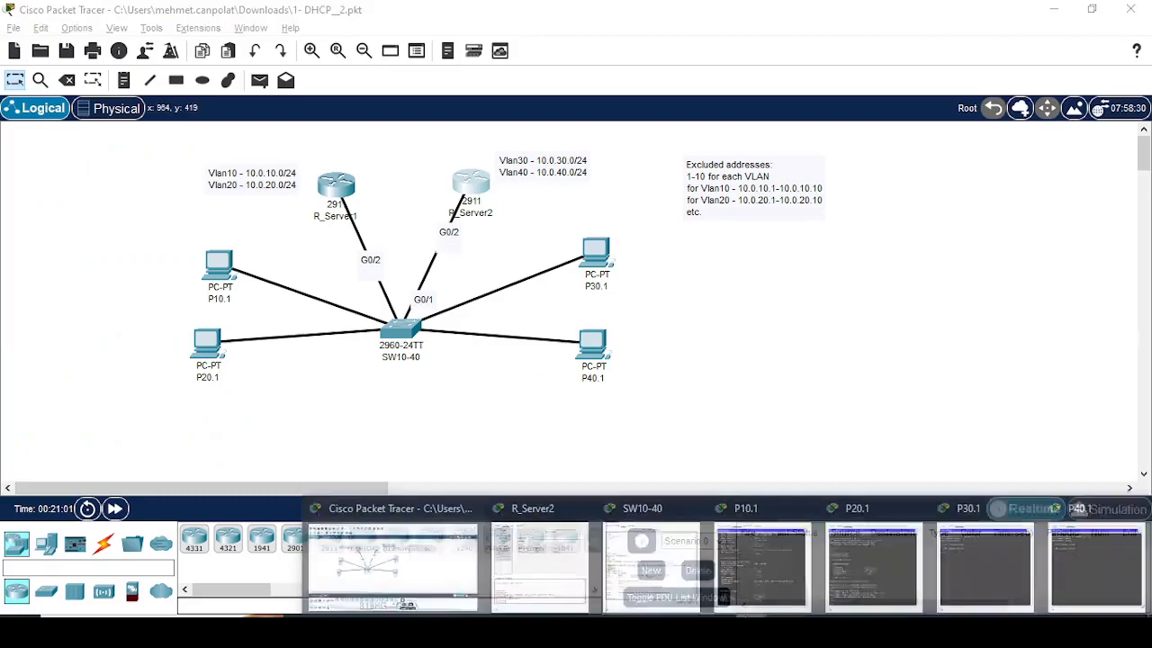
pyautogui.click(404, 565)
pyautogui.click(781, 631)
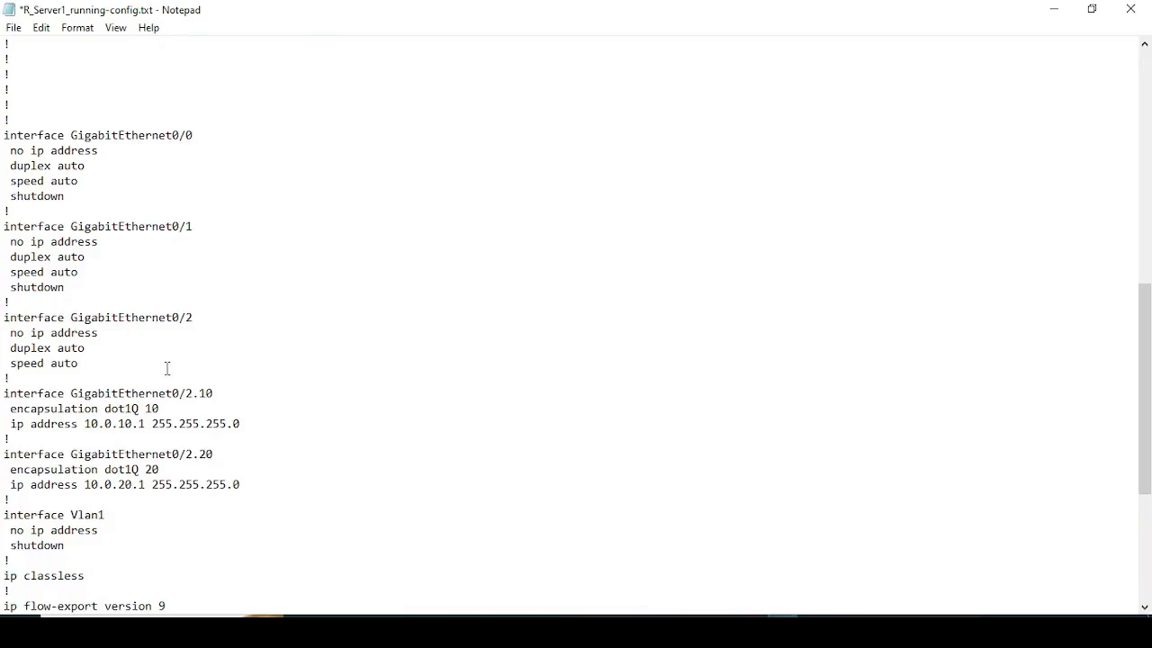
# Step: Change the subinterfaces to GigabitEthernet0/2.30 and 0/2.40, with dot1Q 30 and 40 and IP addresses 10.0.30.1 and 10.0.40.1
pyautogui.moveTo(200, 402); pyautogui.dragTo(153, 409)
pyautogui.write('33')
pyautogui.moveTo(117, 418); pyautogui.dragTo(125, 419)
pyautogui.write('3')
pyautogui.moveTo(144, 469); pyautogui.dragTo(119, 484)
pyautogui.write('44')
pyautogui.moveTo(206, 454); pyautogui.dragTo(198, 455)
pyautogui.write('4')
# Step: Review the rest of the configuration file, then close it and save the changes
pyautogui.scroll(-4, 279, 468)
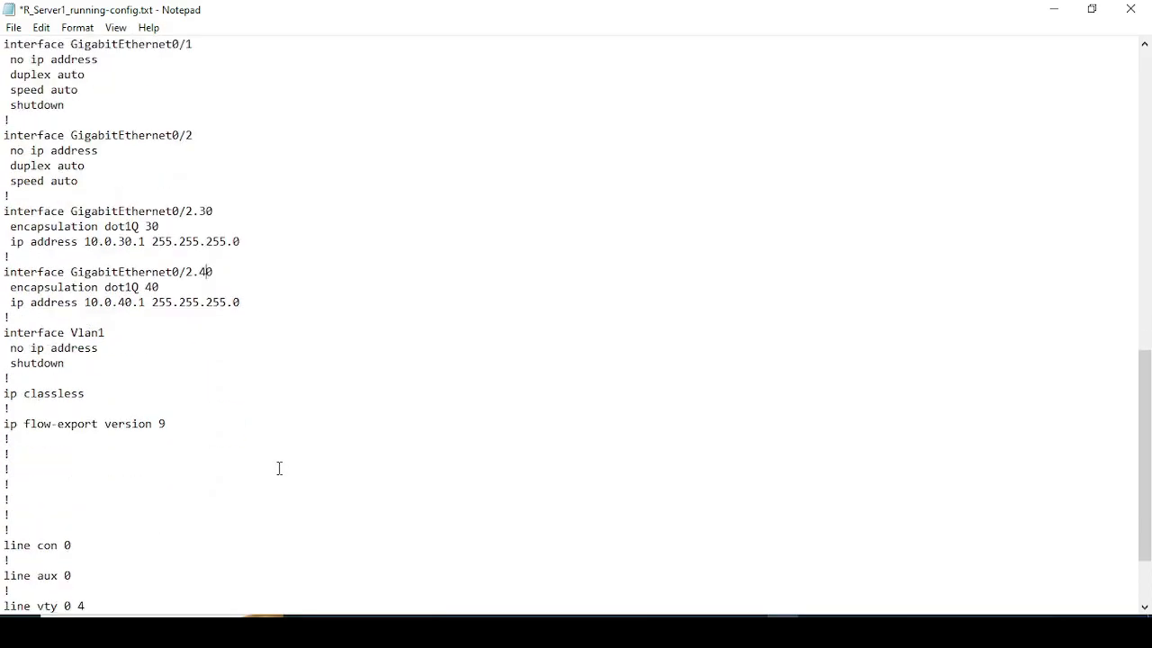
pyautogui.scroll(-3, 284, 463)
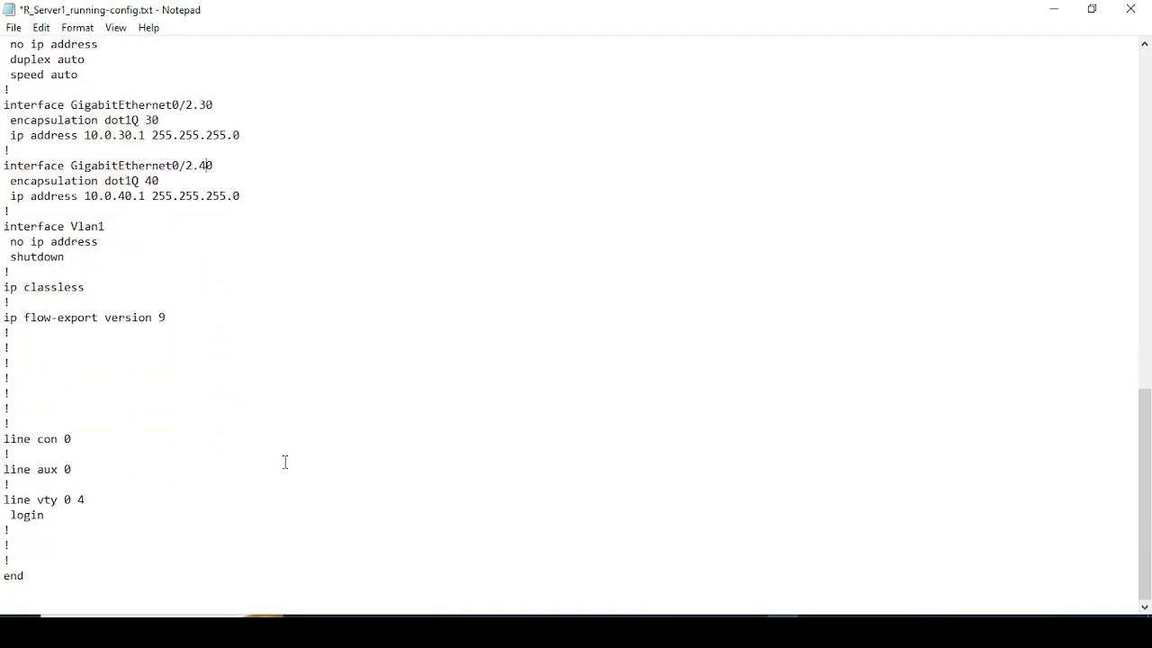
pyautogui.click(1131, 9)
pyautogui.click(530, 324)
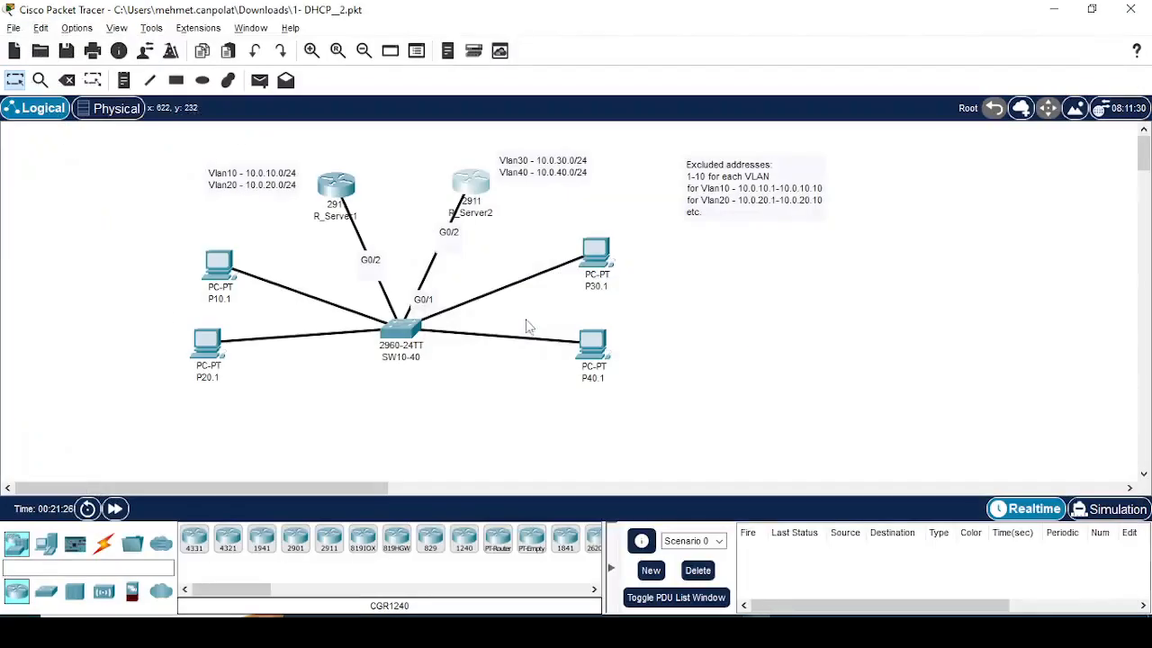
# Step: Load R_Server1_running-config.txt from the Downloads folder as R_Server2's startup configuration and dismiss the notice
pyautogui.click(470, 183)
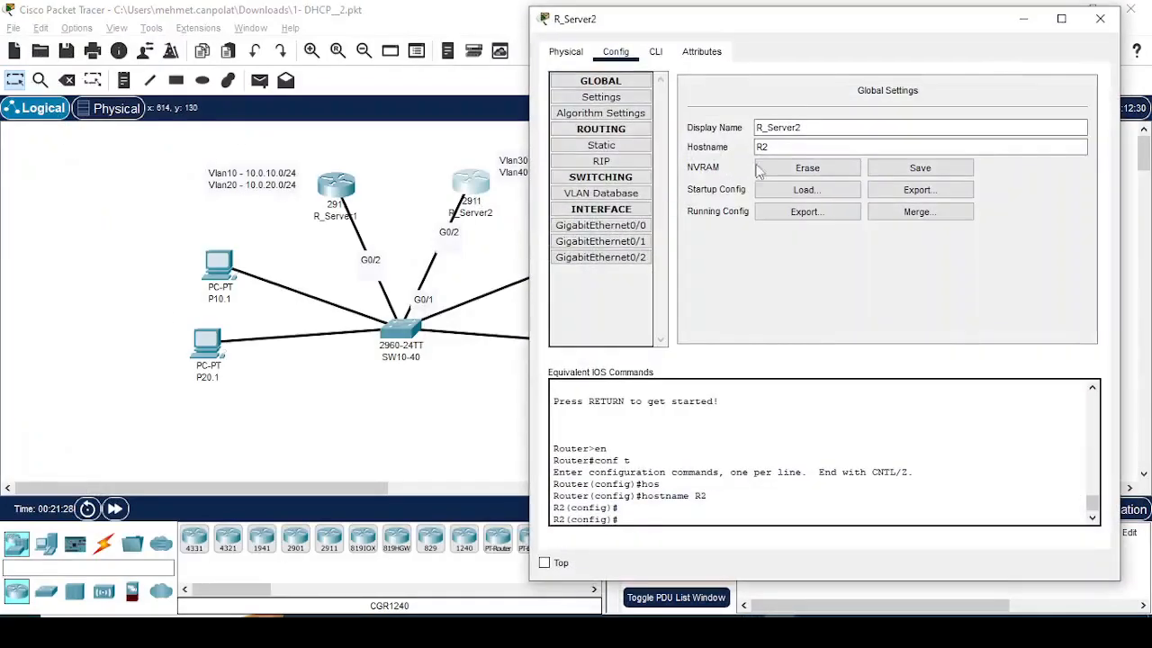
pyautogui.click(800, 190)
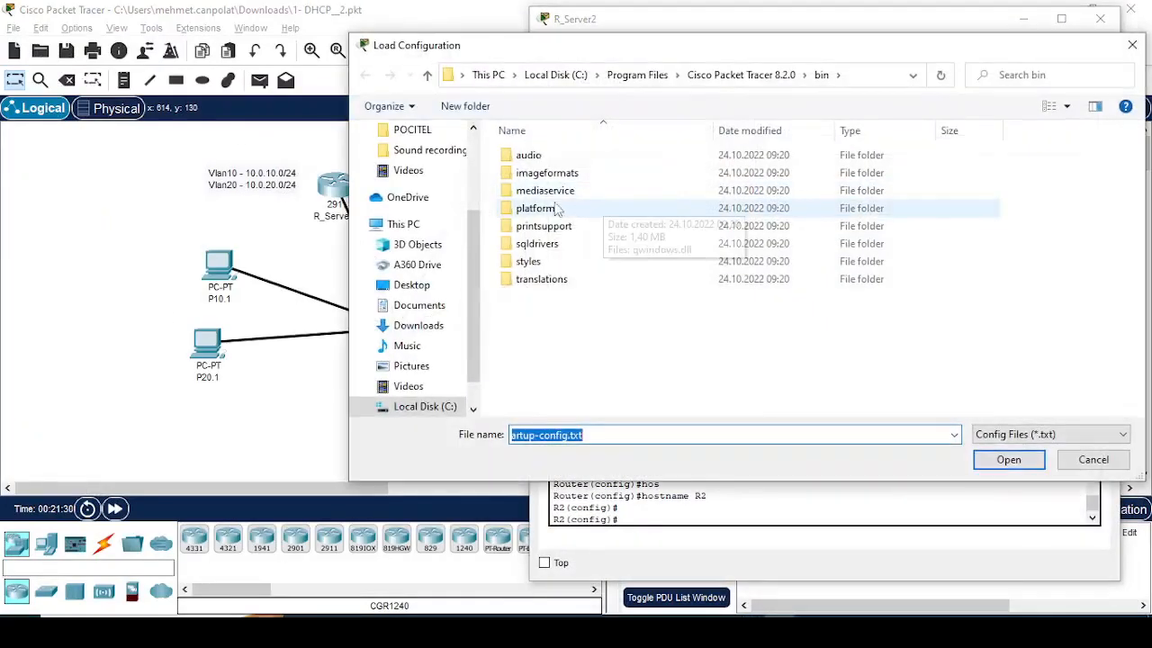
pyautogui.click(423, 325)
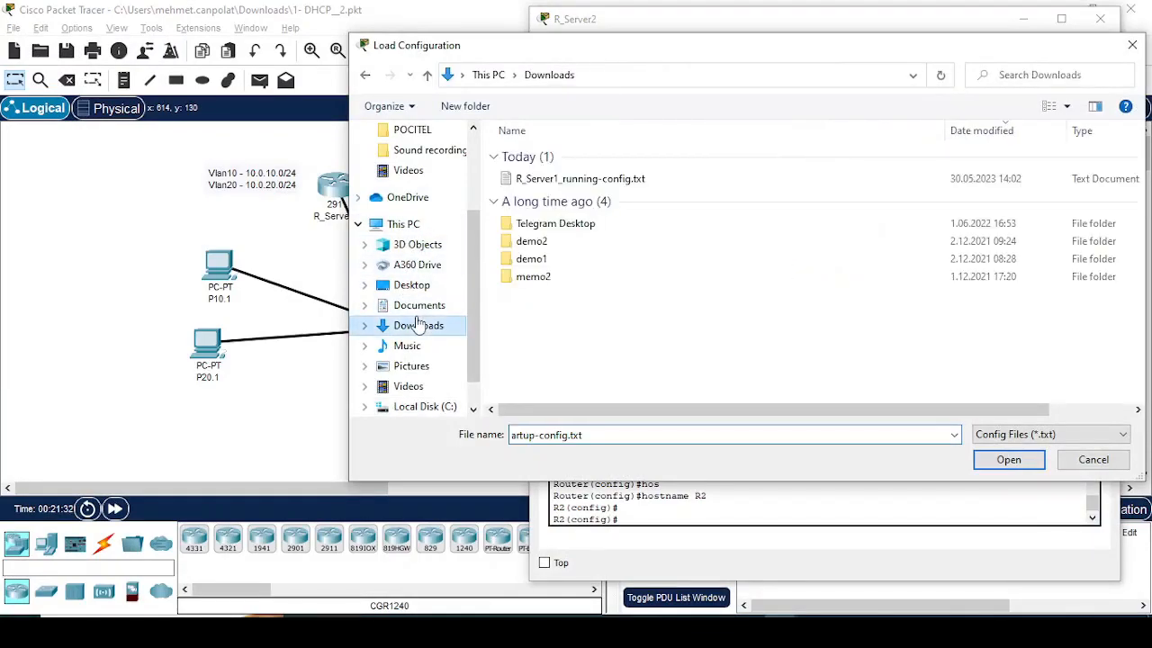
pyautogui.doubleClick(594, 180)
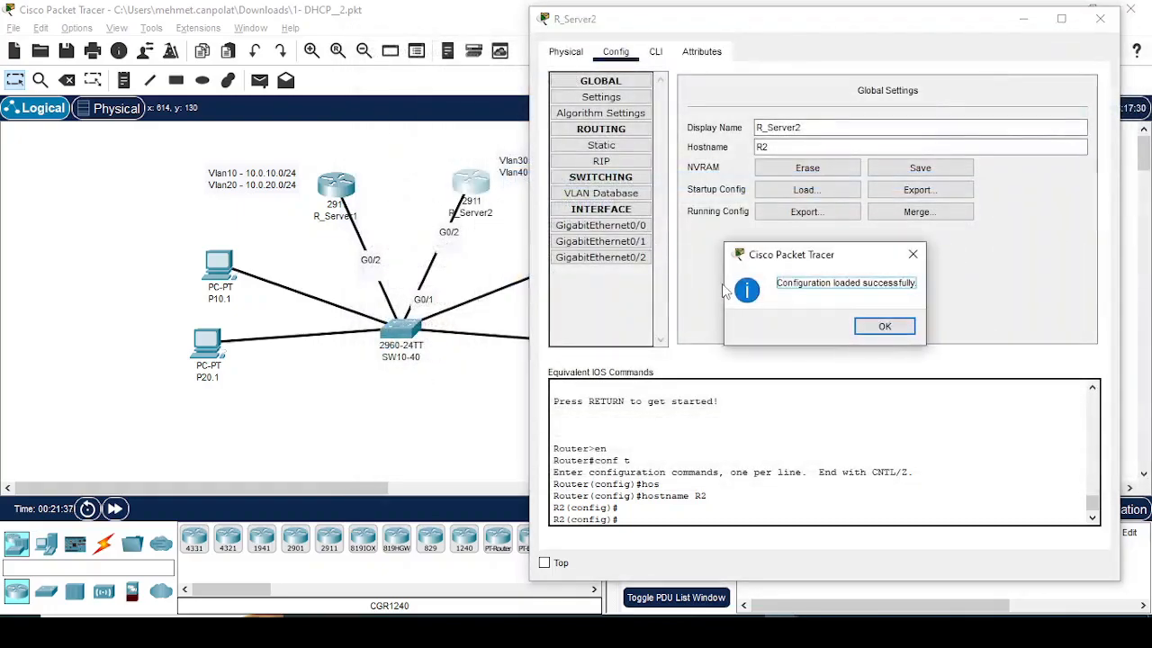
pyautogui.click(869, 325)
# Step: Reload R_Server2 with do reload, answering n to saving, fast-forward through the boot, and get to the router's prompt
pyautogui.click(662, 56)
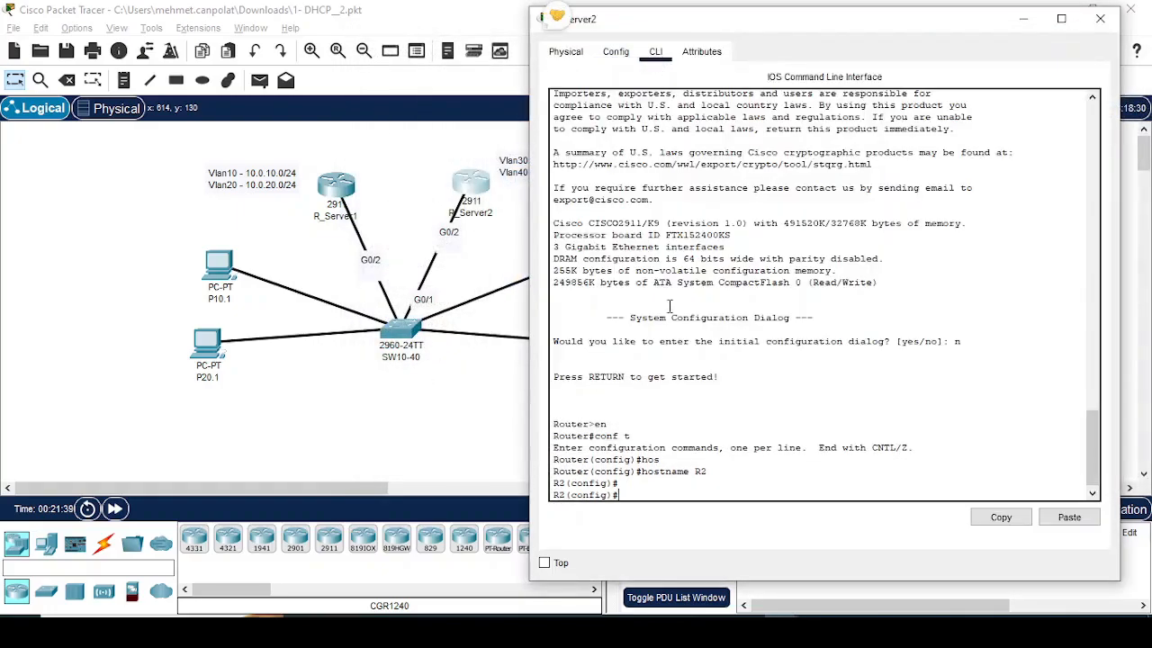
pyautogui.click(669, 306)
pyautogui.write('o reload')
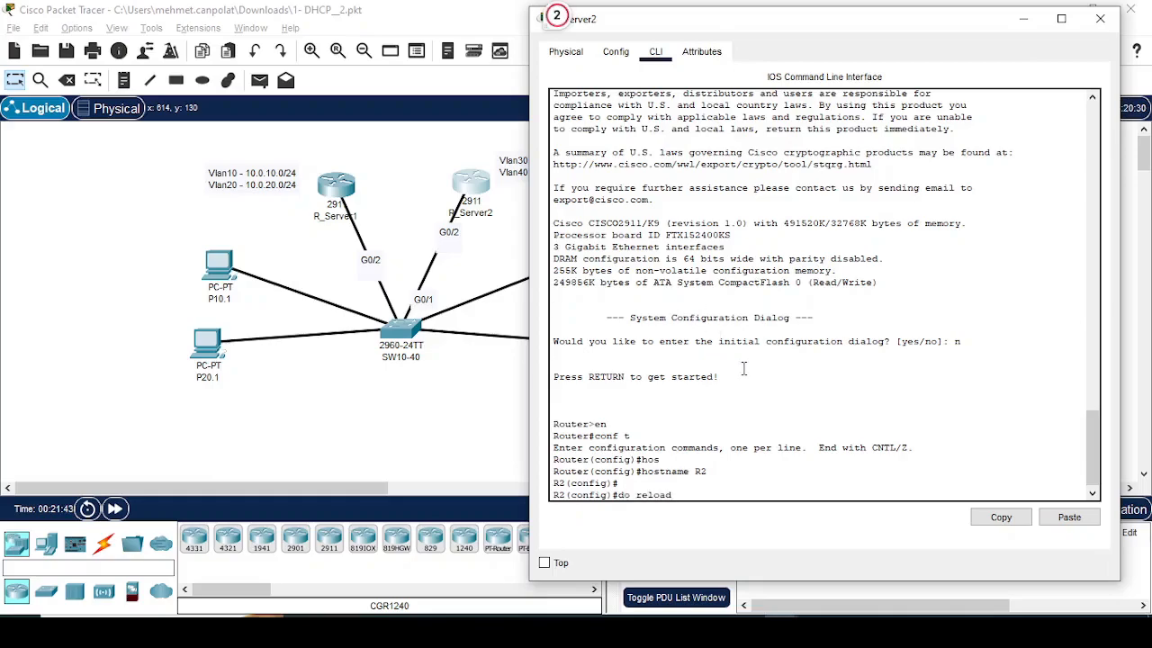
pyautogui.press('Return')
pyautogui.write('n')
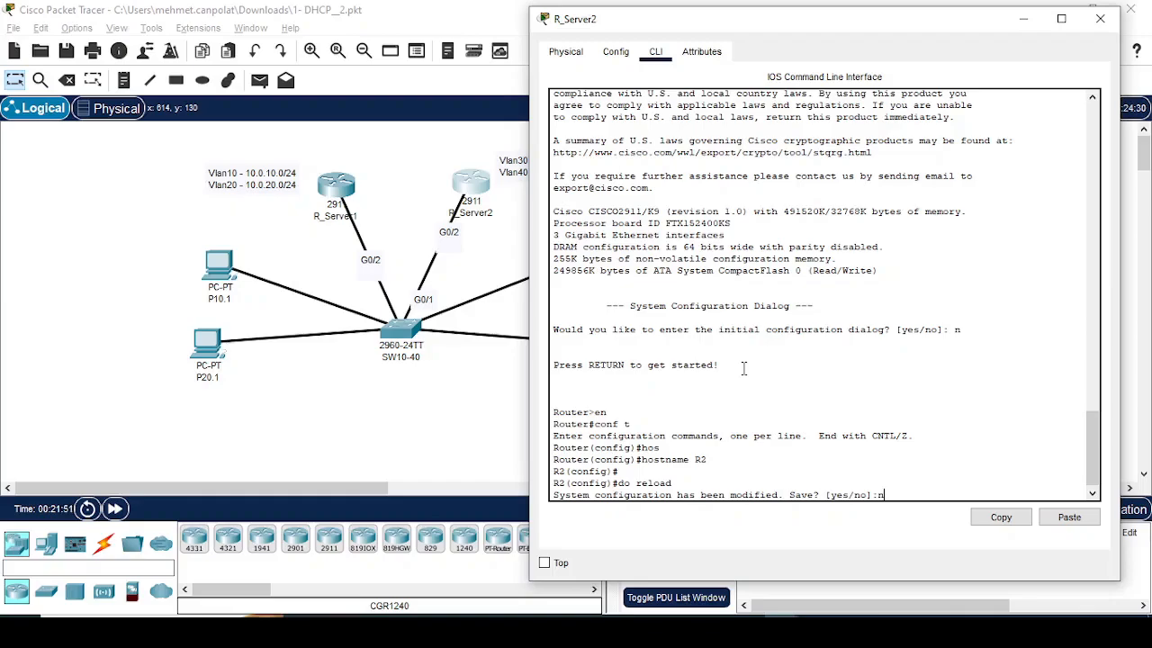
pyautogui.press('Return')
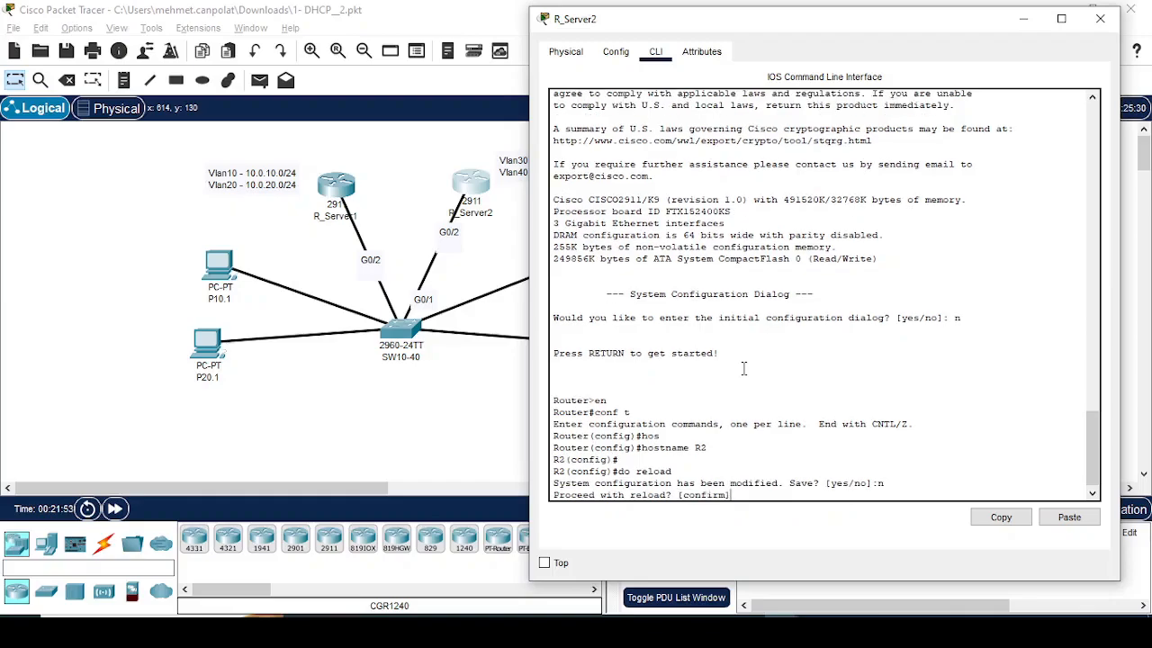
pyautogui.press('Return')
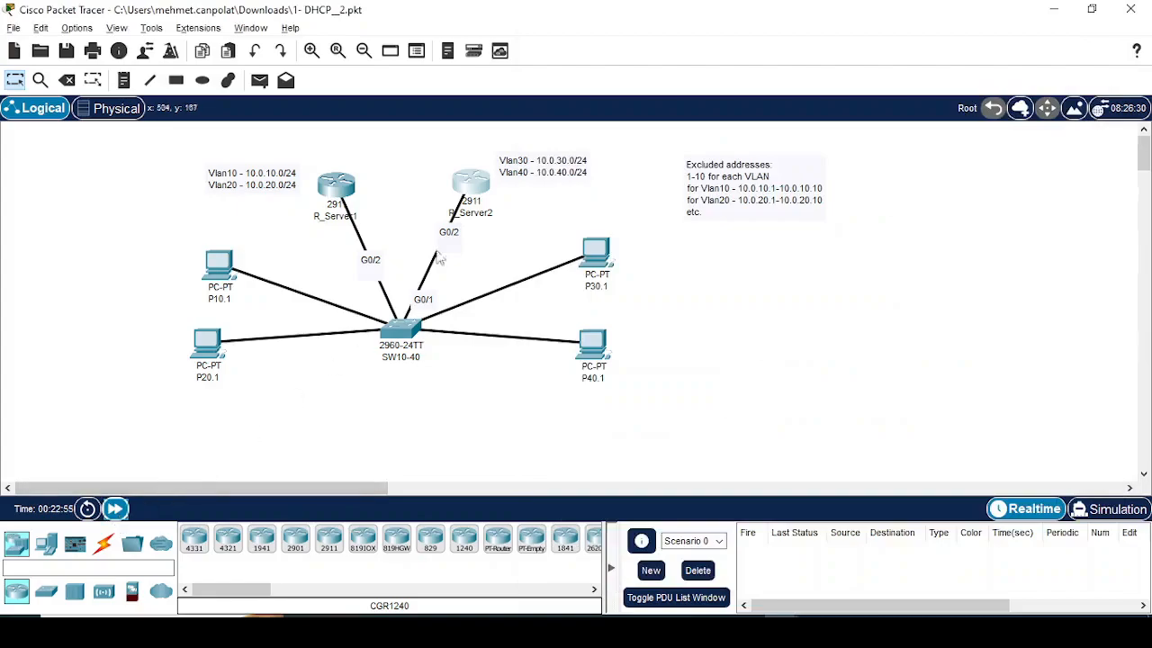
pyautogui.click(480, 189)
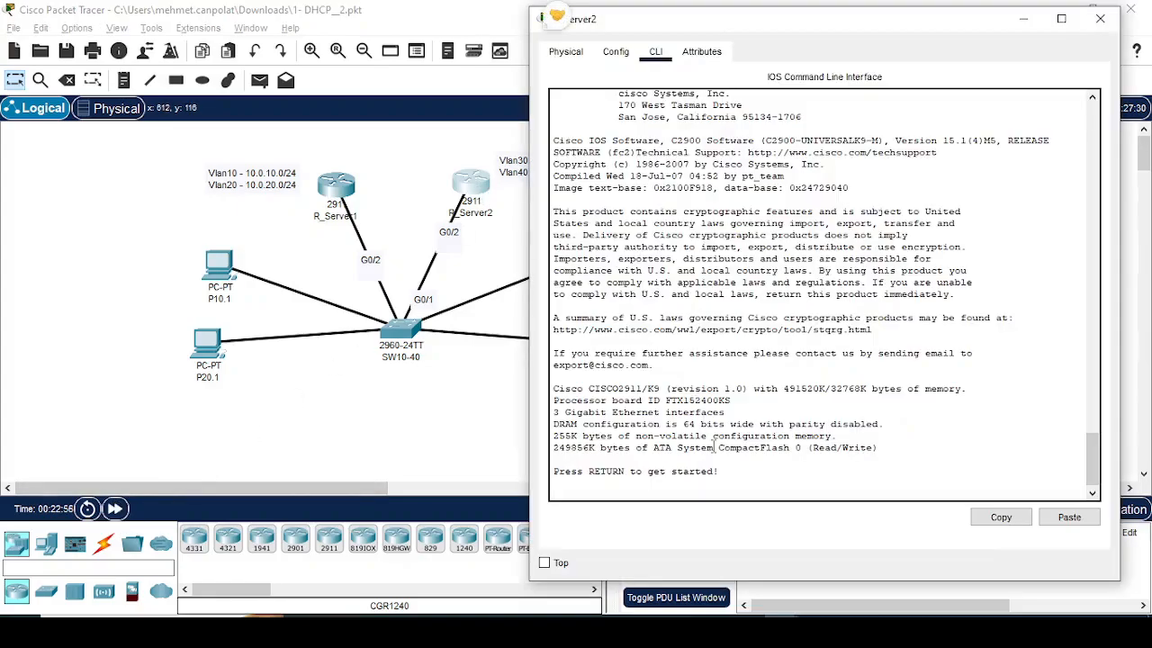
pyautogui.press('Return')
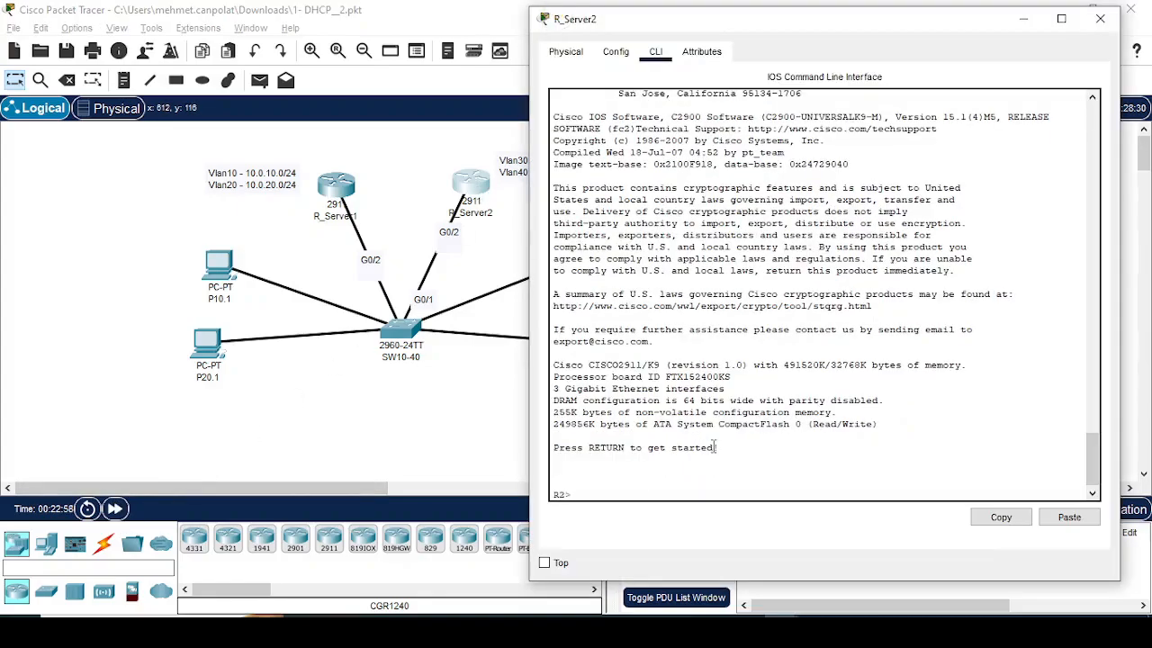
# Step: Enter privileged mode on R_Server2 and page through its running configuration with sh running-config
pyautogui.write('en')
pyautogui.press('Return')
pyautogui.write('sh run')
pyautogui.press('Tab')
pyautogui.press('Return')
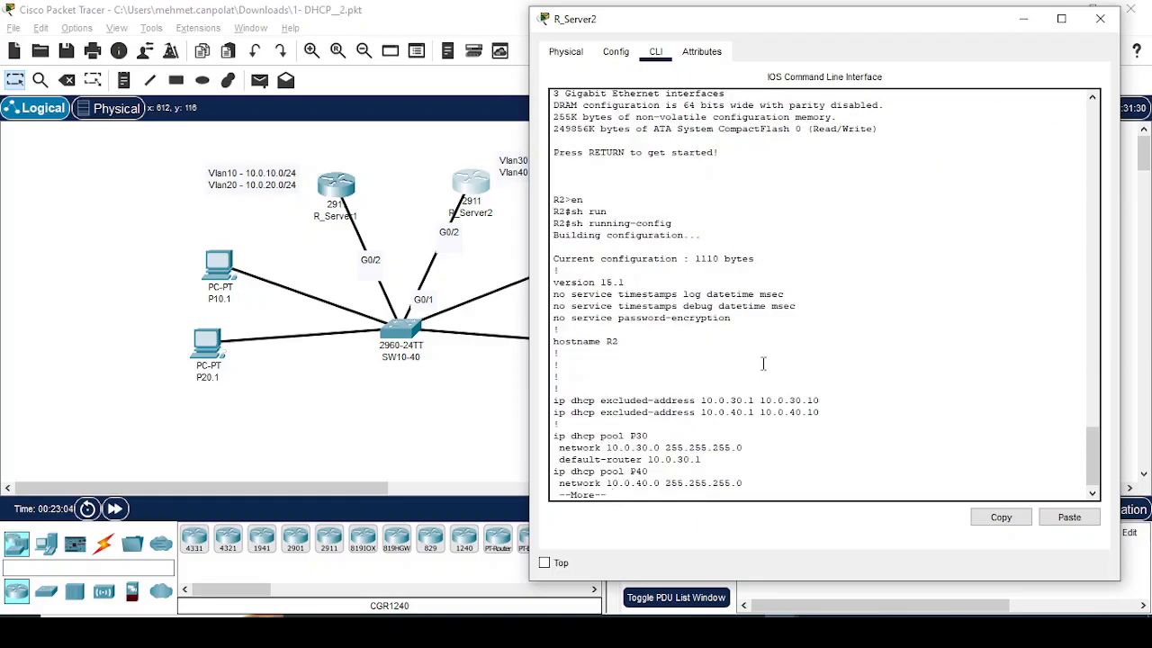
pyautogui.press('space')
pyautogui.press('space')
pyautogui.press('space')
pyautogui.press('space')
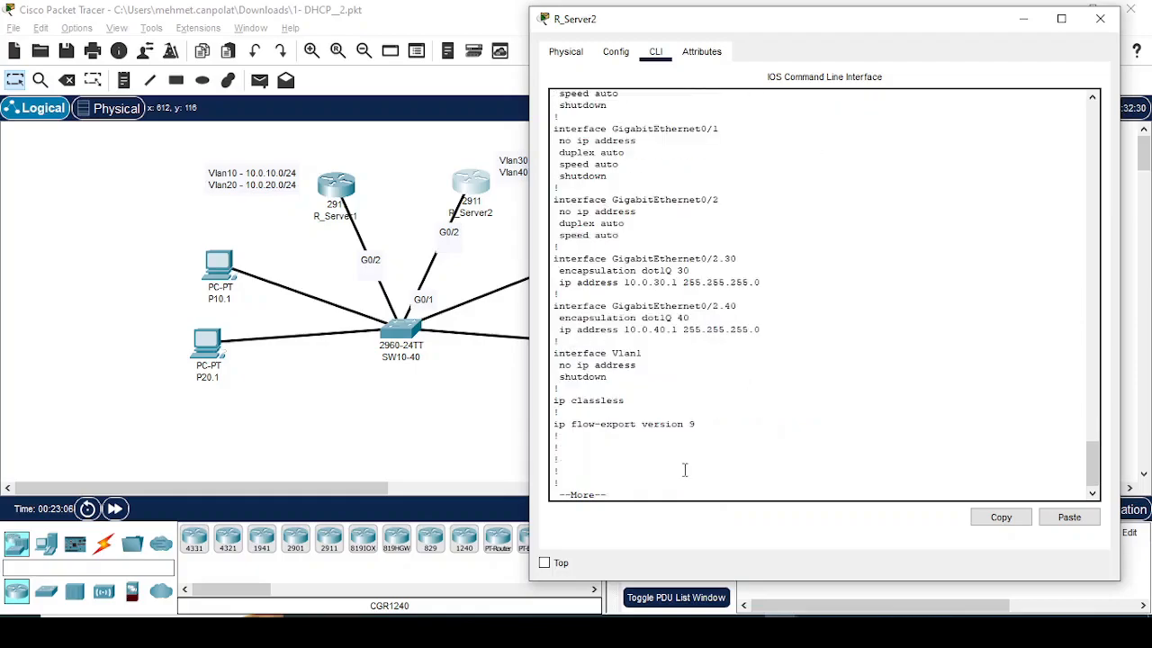
# Step: Renew the DHCP leases of P30.1 and P40.1 with ipconfig /renew in their command prompts
pyautogui.click(498, 405)
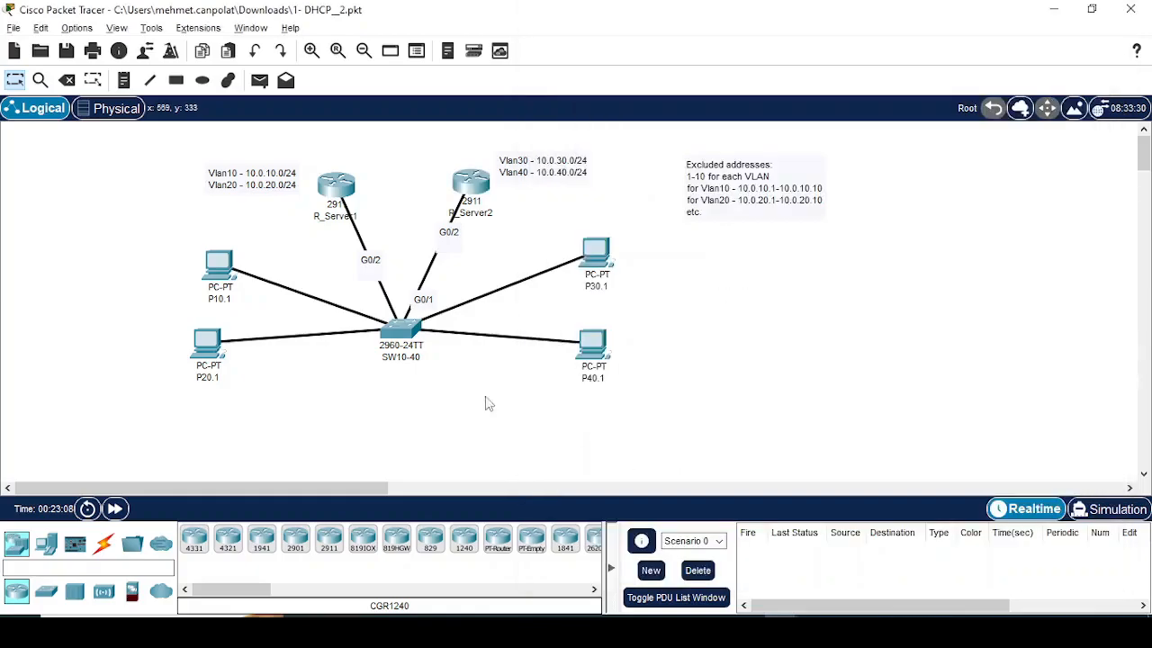
pyautogui.click(609, 256)
pyautogui.press('Up')
pyautogui.press('Return')
pyautogui.click(927, 278)
pyautogui.click(594, 347)
pyautogui.press('Up')
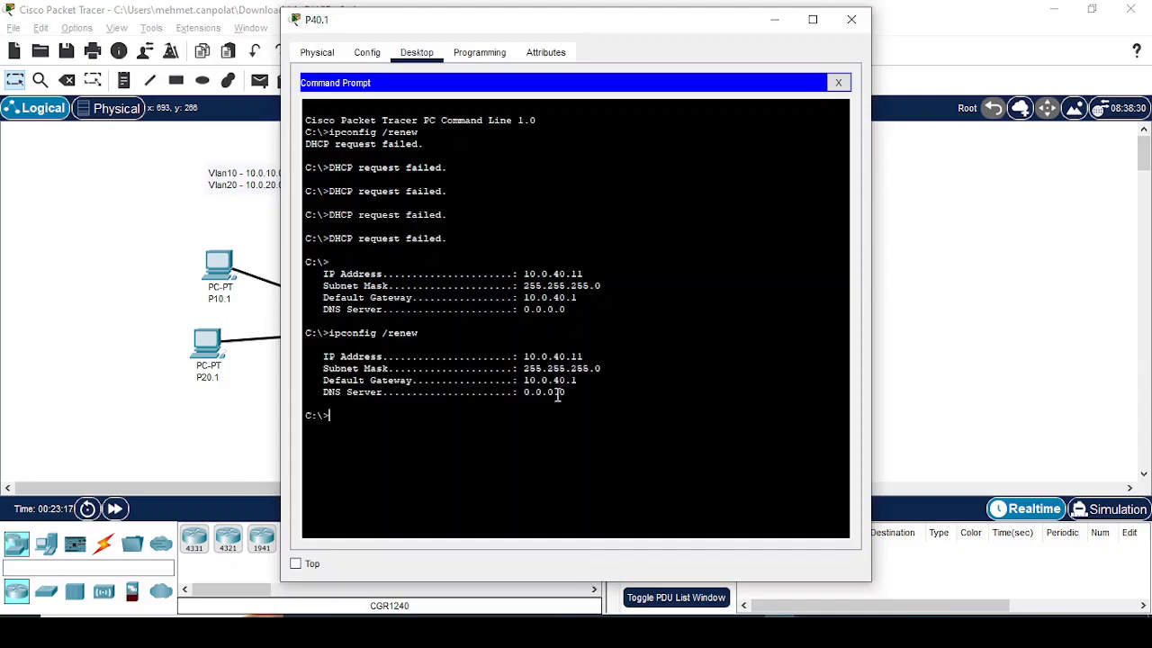
# Step: Ping 10.0.30.1 from P40.1, moving its window to keep the topology and output in view, and interrupt the ping
pyautogui.write('ping')
pyautogui.moveTo(504, 19); pyautogui.dragTo(636, 160)
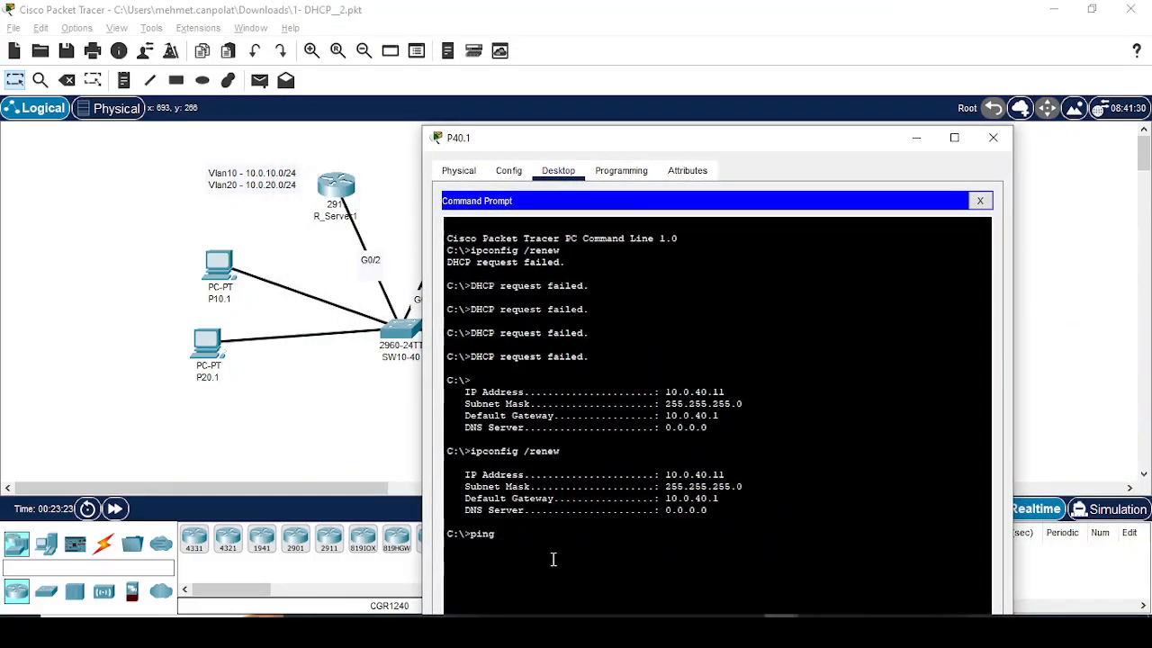
pyautogui.write('10.0.30.1')
pyautogui.press('Return')
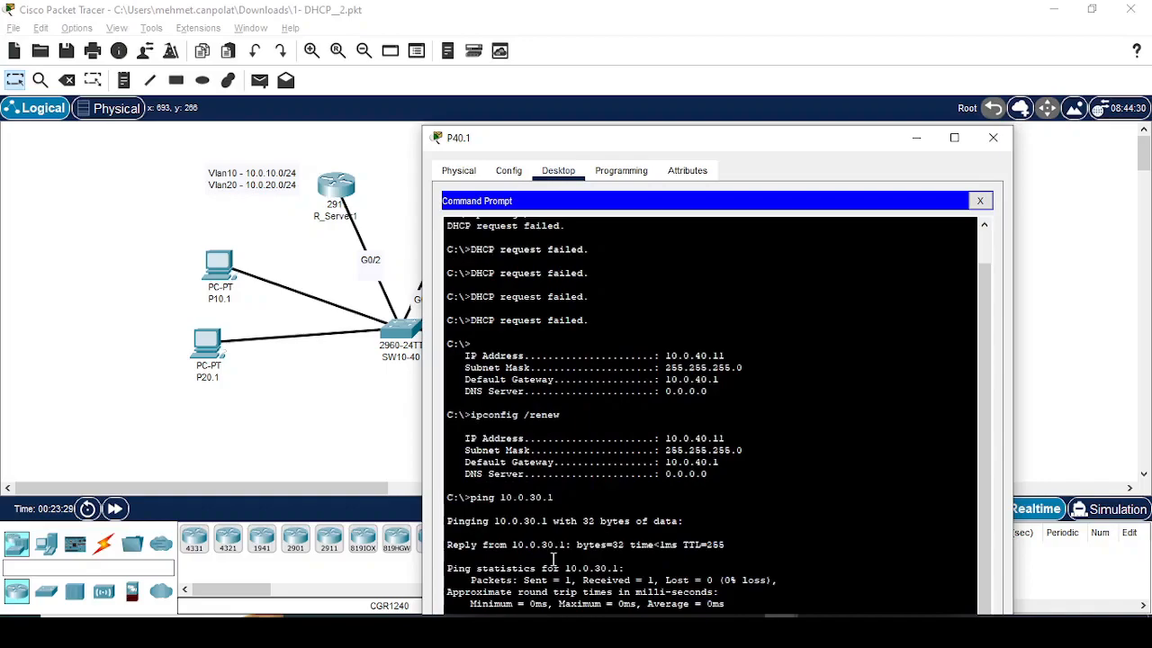
pyautogui.moveTo(671, 140); pyautogui.dragTo(712, 47)
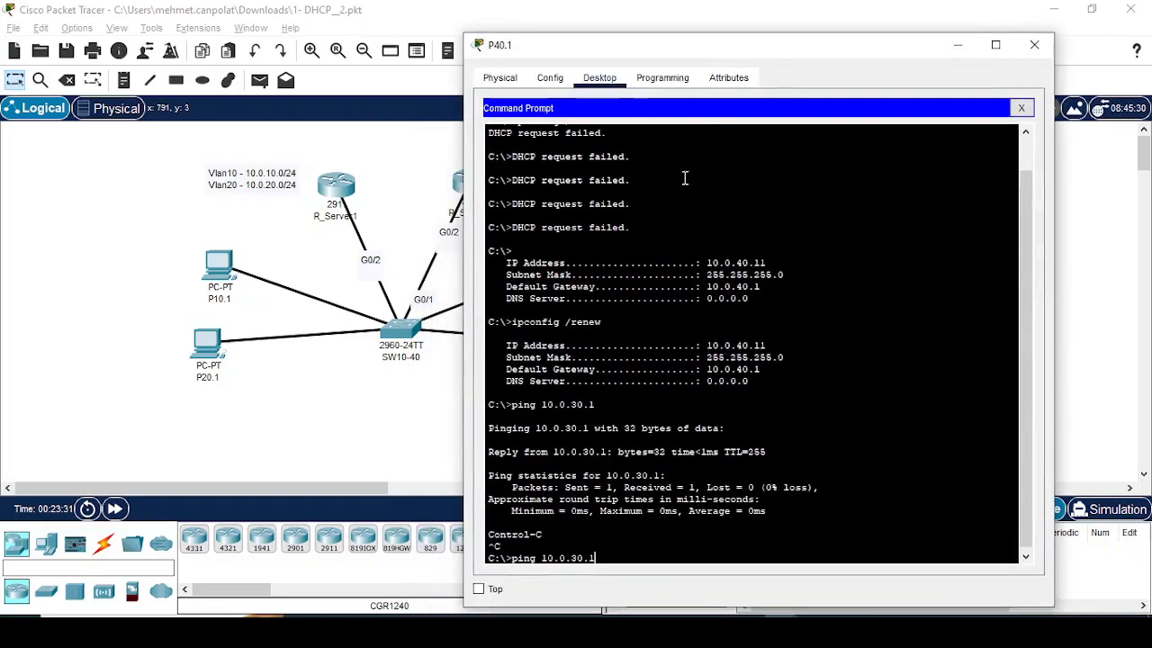
# Step: Ping 10.0.30.11 from P40.1 twice to test connectivity between VLANs 40 and 30
pyautogui.write('1')
pyautogui.press('Return')
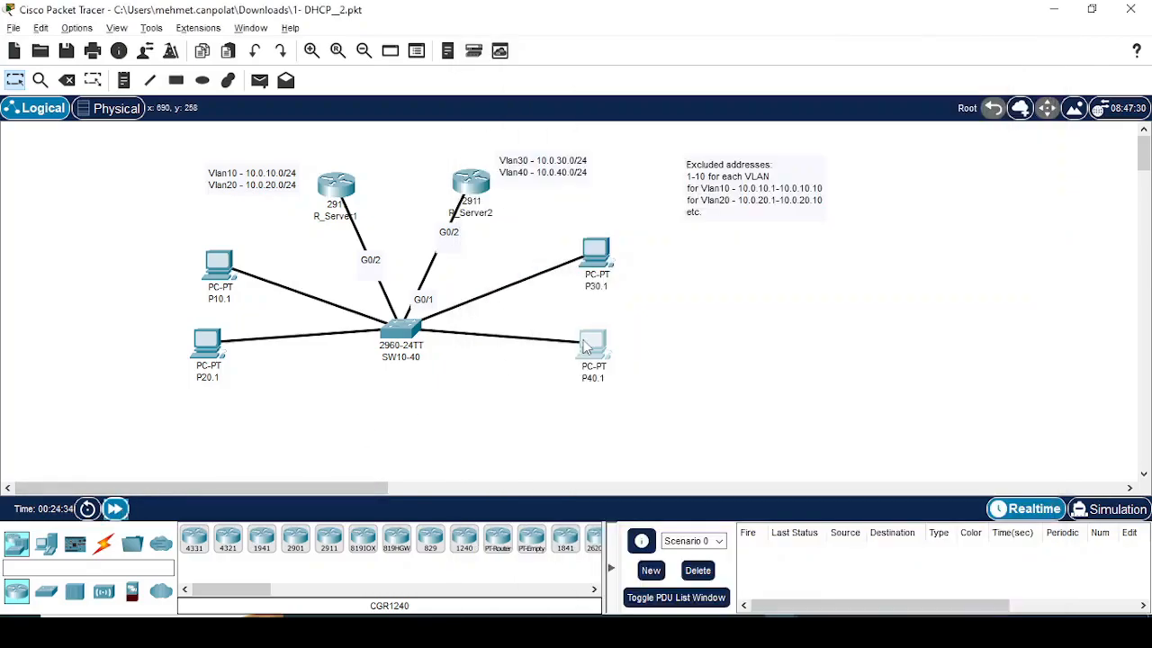
pyautogui.click(586, 347)
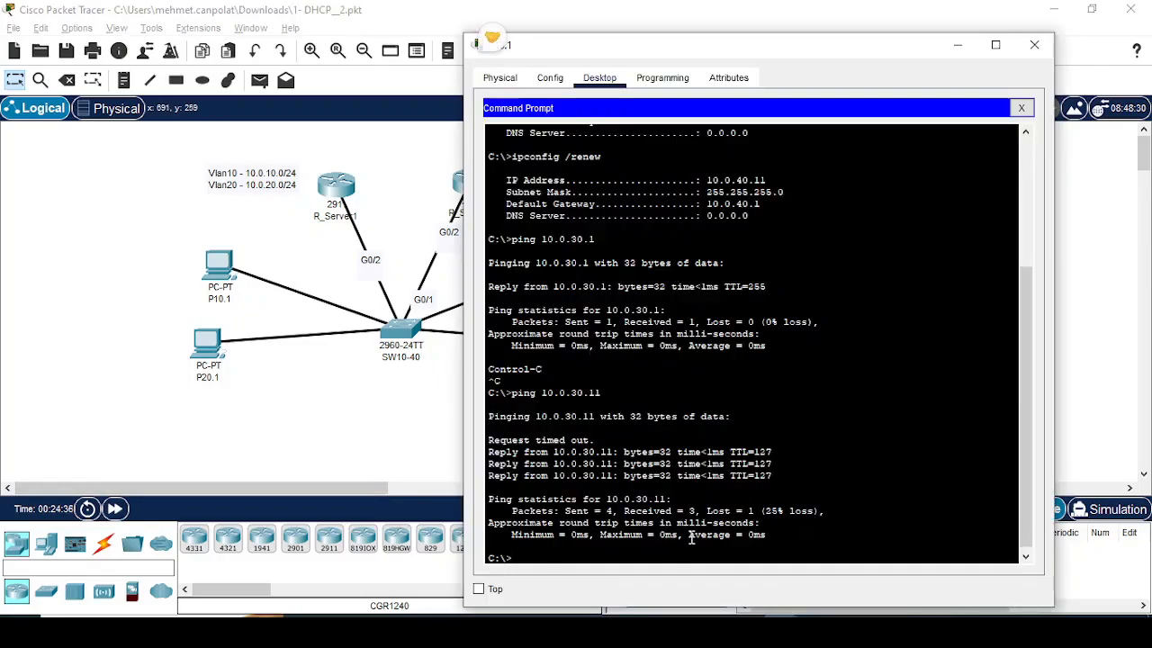
pyautogui.press('Up')
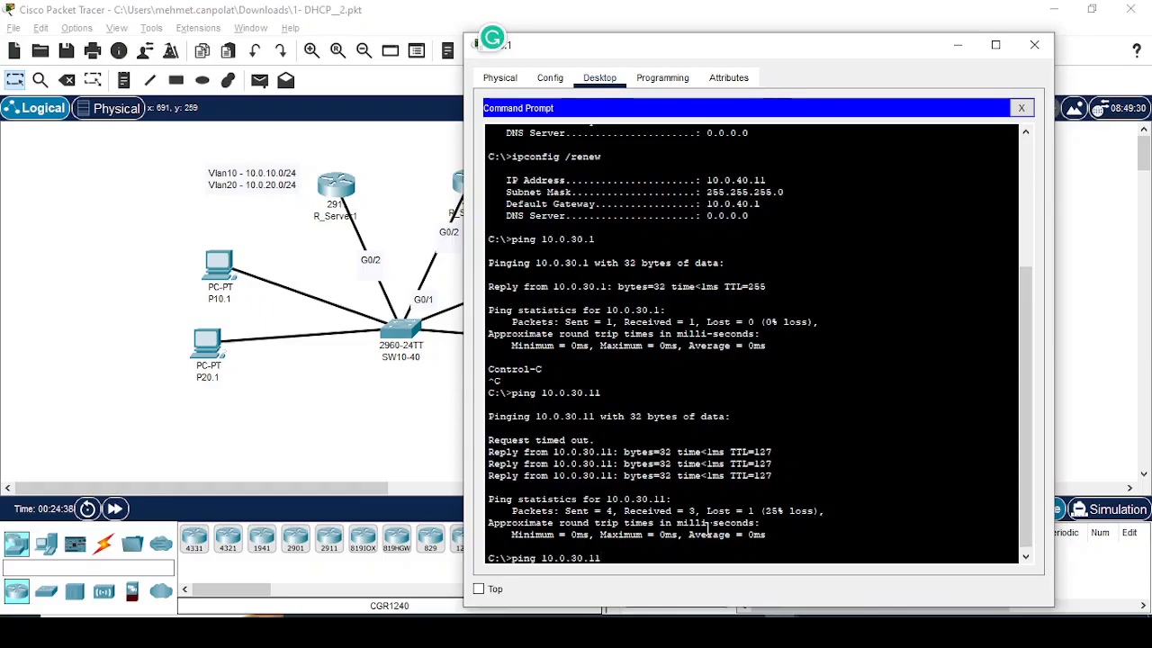
pyautogui.press('Return')
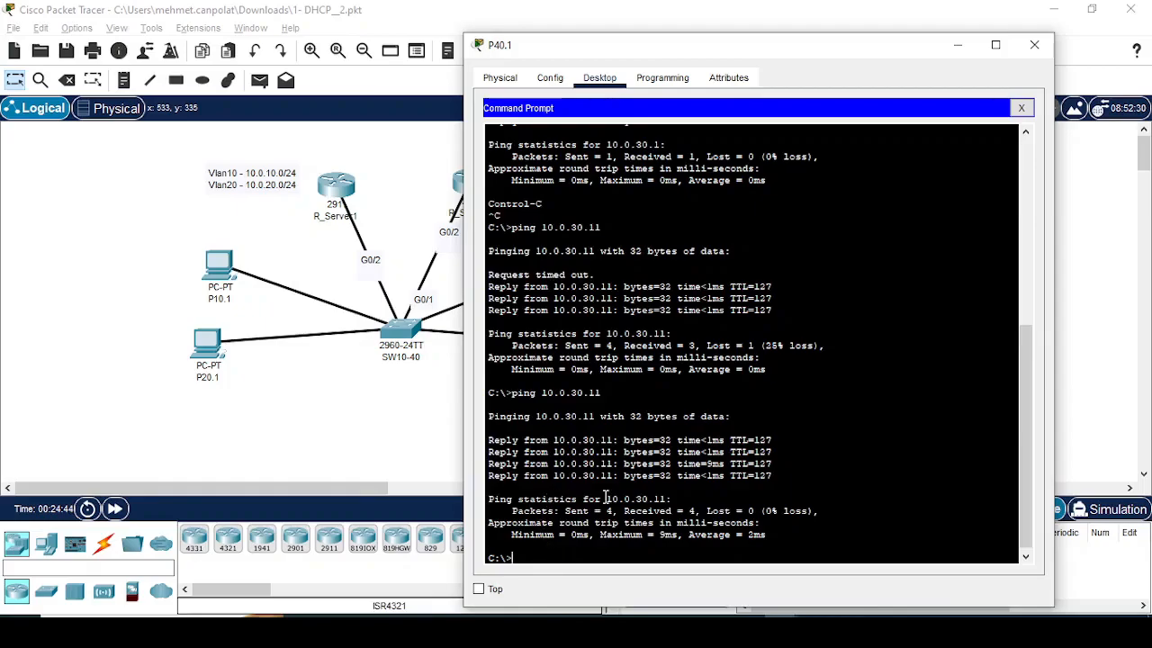
# Step: Ping the VLAN 40 gateway 10.0.40.1 from P40.1's command prompt and interrupt the ping
pyautogui.press('Up')
pyautogui.press('BackSpace')
pyautogui.press('Return')
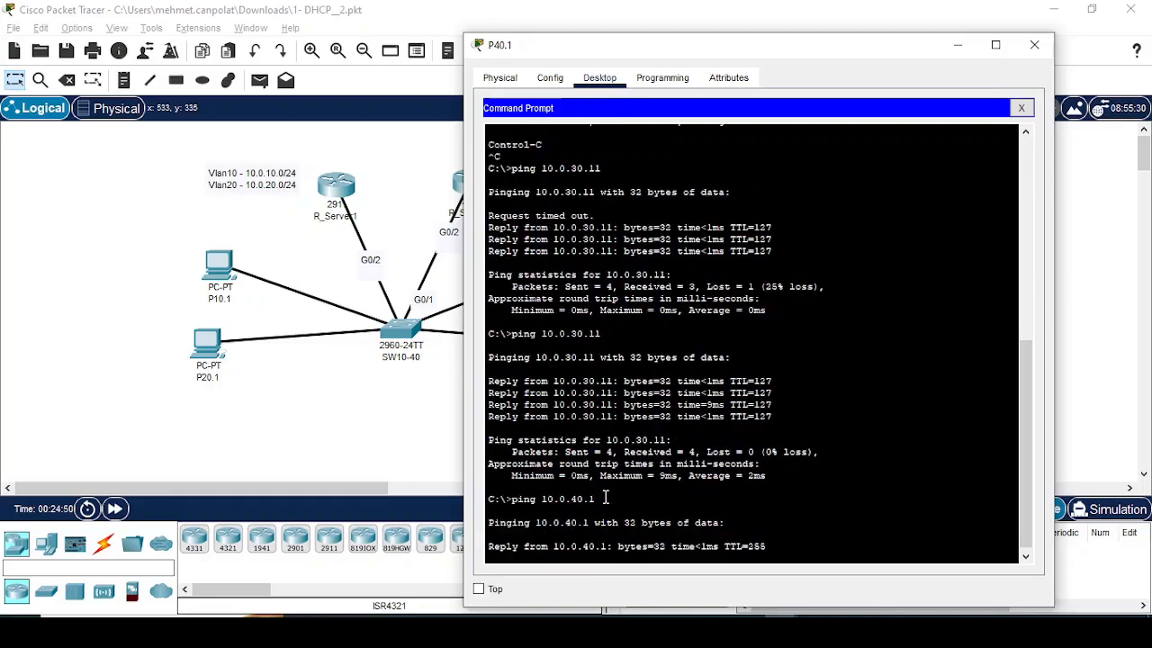
pyautogui.hotkey('ctrl', 'c')
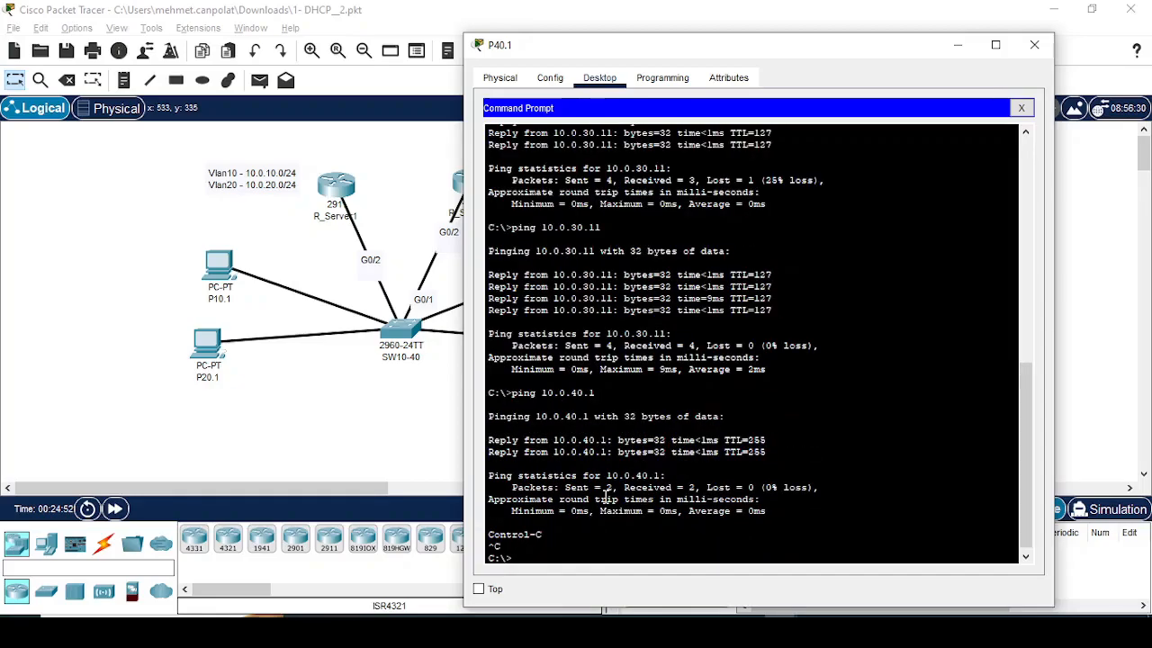
# Step: Save R_Server1's configuration from its DHCP configuration mode with do wr, and close its window
pyautogui.click(349, 194)
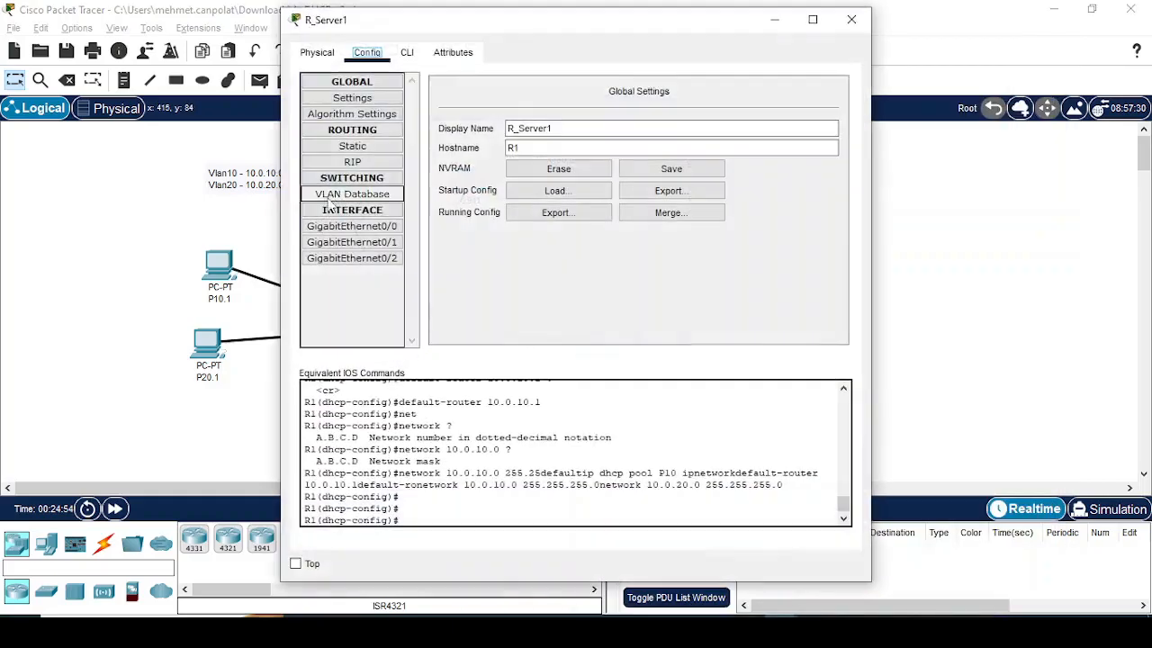
pyautogui.click(407, 53)
pyautogui.write('wr')
pyautogui.press('Return')
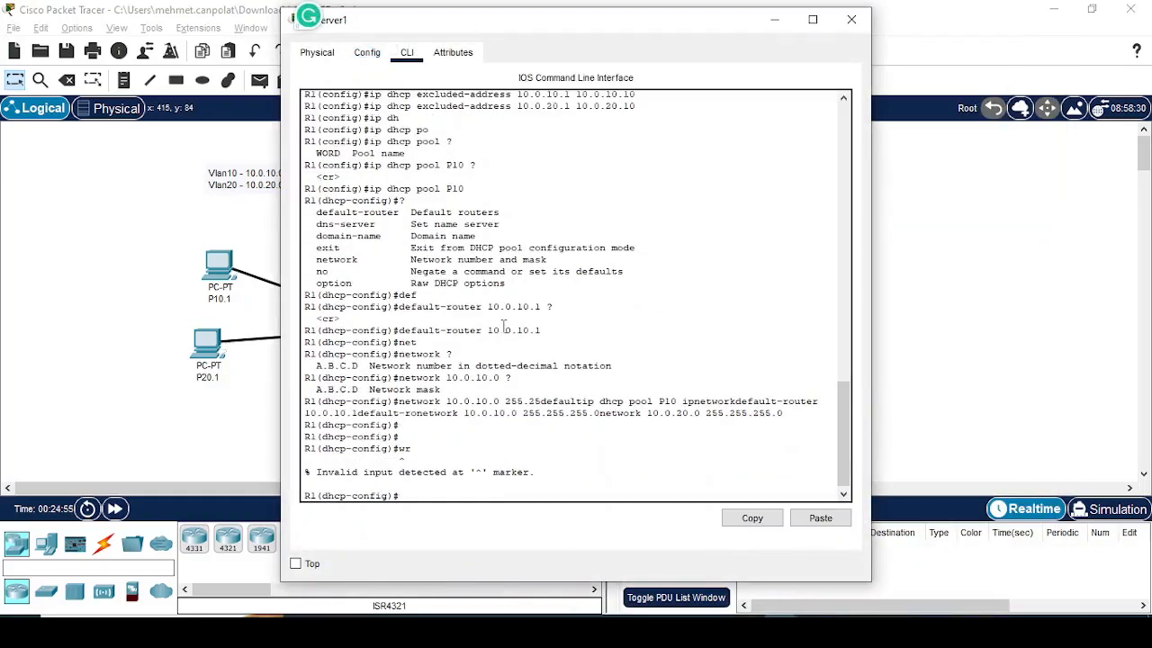
pyautogui.write('do')
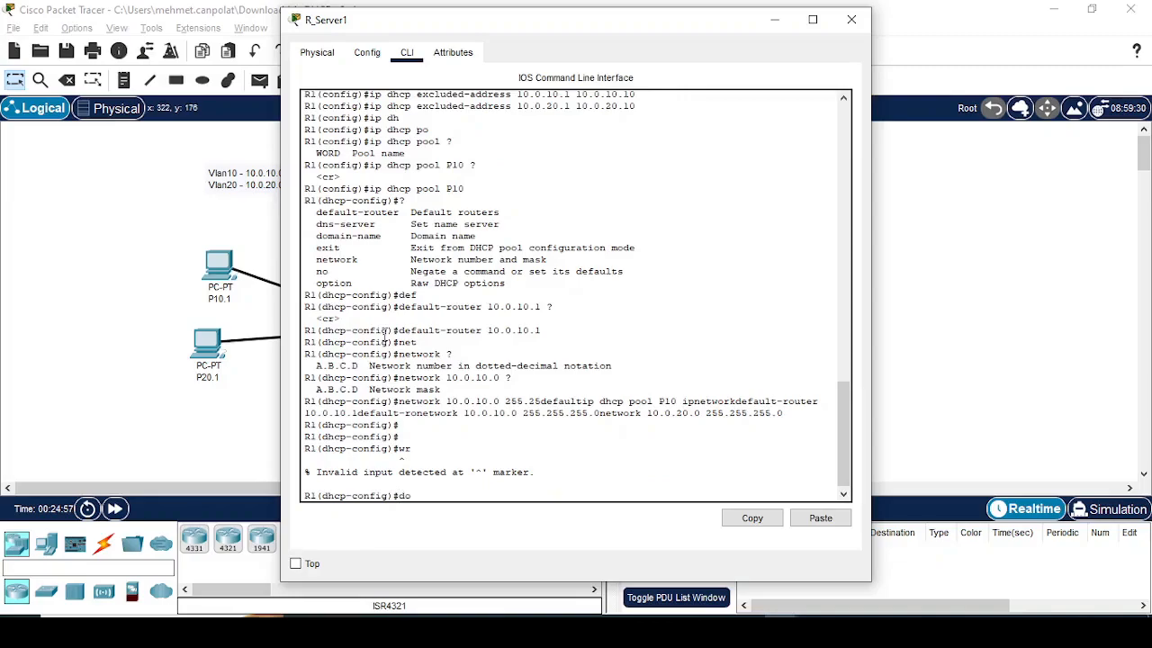
pyautogui.write(' wr')
pyautogui.press('Return')
pyautogui.click(104, 190)
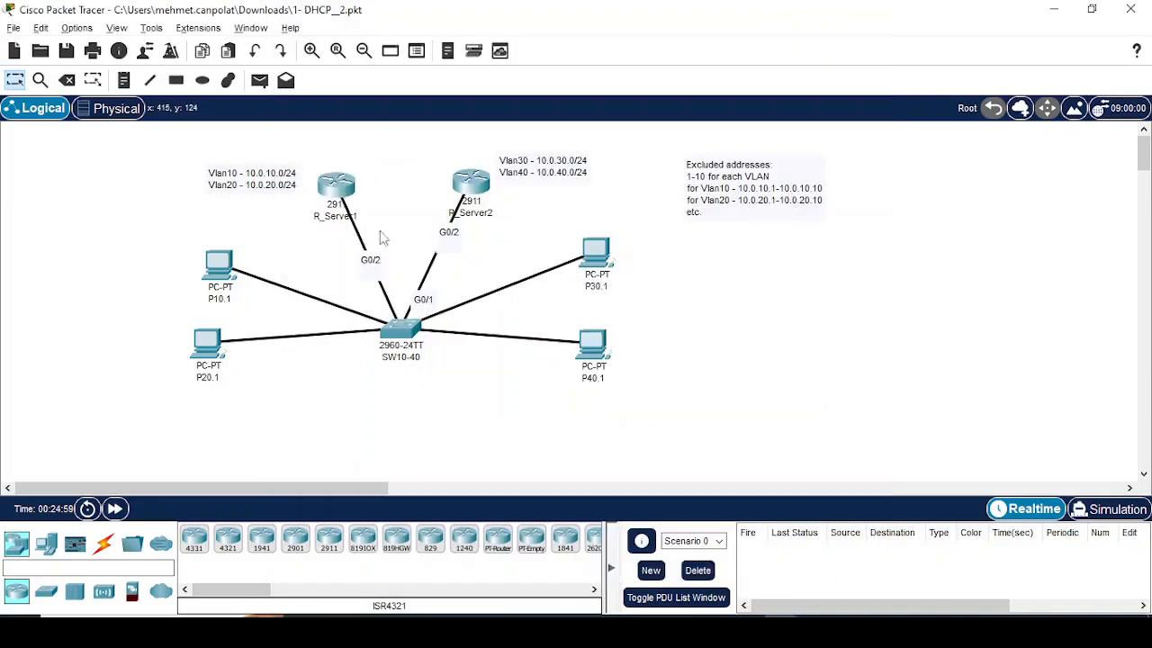
# Step: Save R_Server2's running configuration with wr in its command line
pyautogui.click(474, 196)
pyautogui.write('wr')
pyautogui.press('Return')
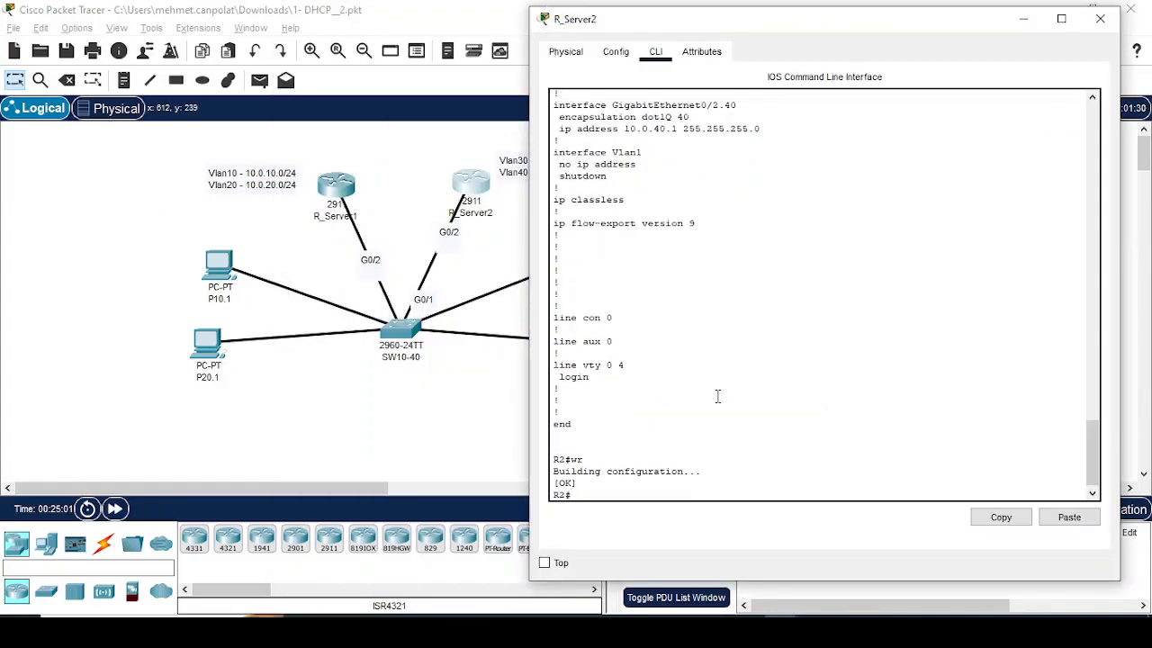
# Step: Enter privileged mode on switch SW10-40 and save its configuration with wr
pyautogui.click(406, 330)
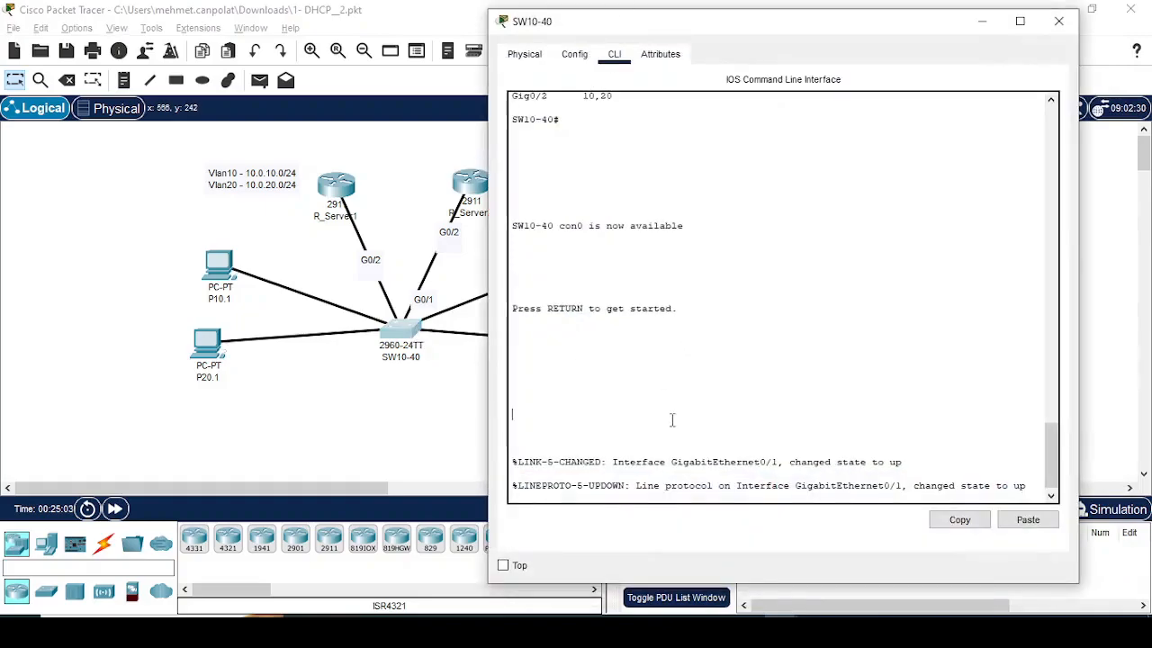
pyautogui.press('Return')
pyautogui.write('wr')
pyautogui.press('Return')
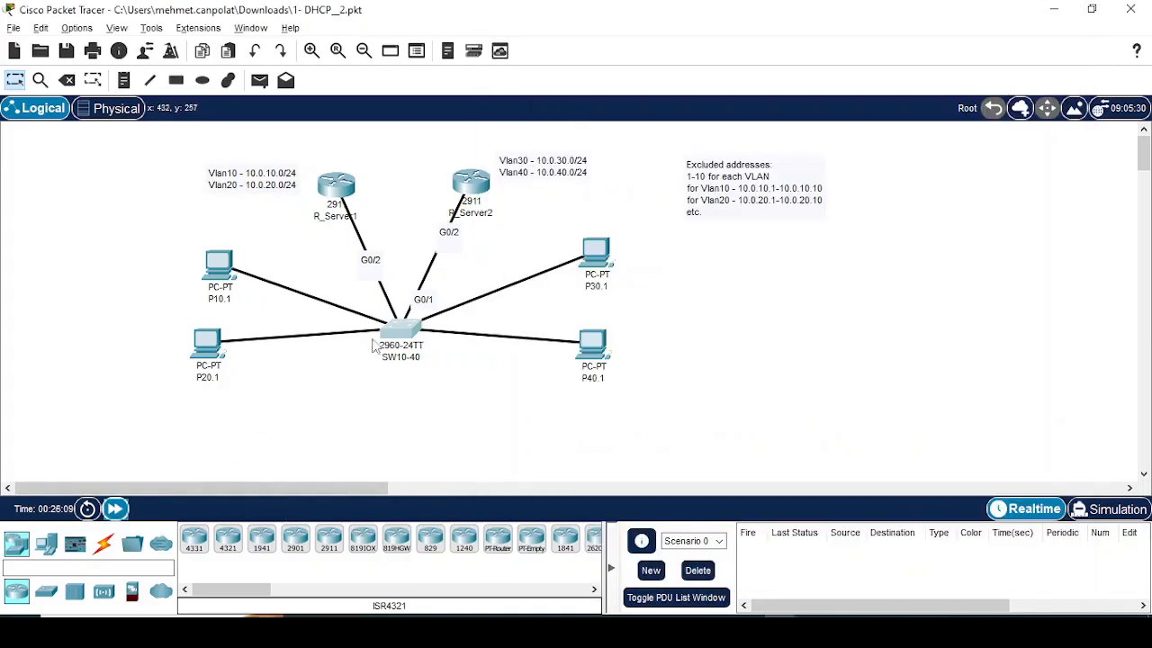
pyautogui.click(396, 333)
pyautogui.write('en')
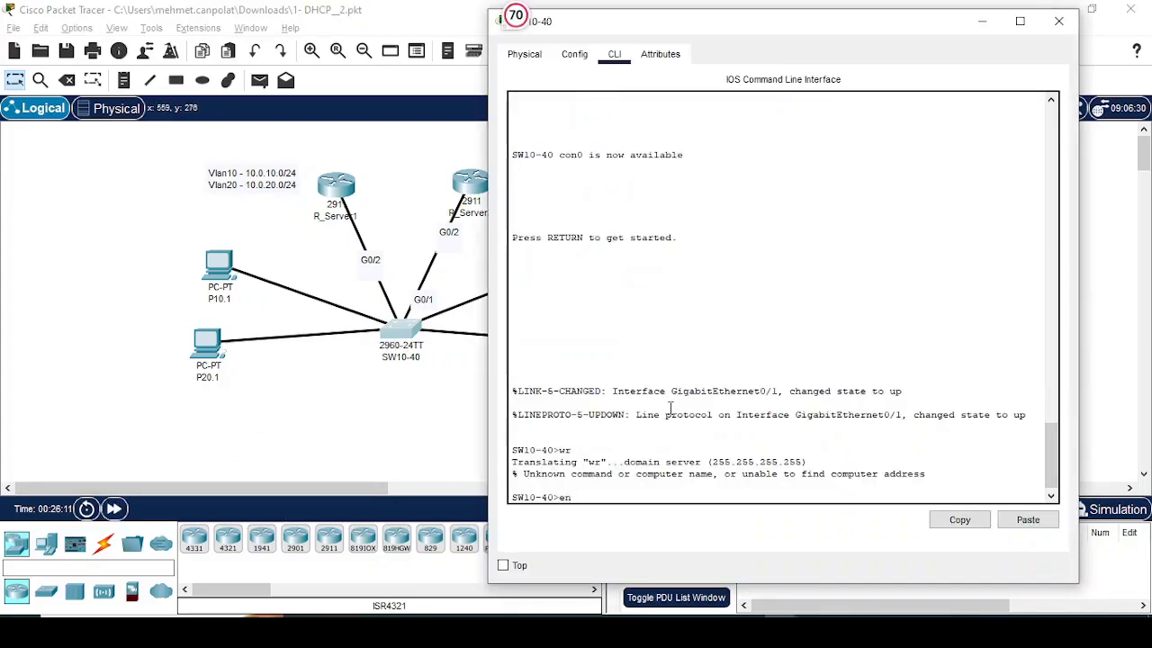
pyautogui.press('Return')
pyautogui.write('wr')
pyautogui.press('Return')
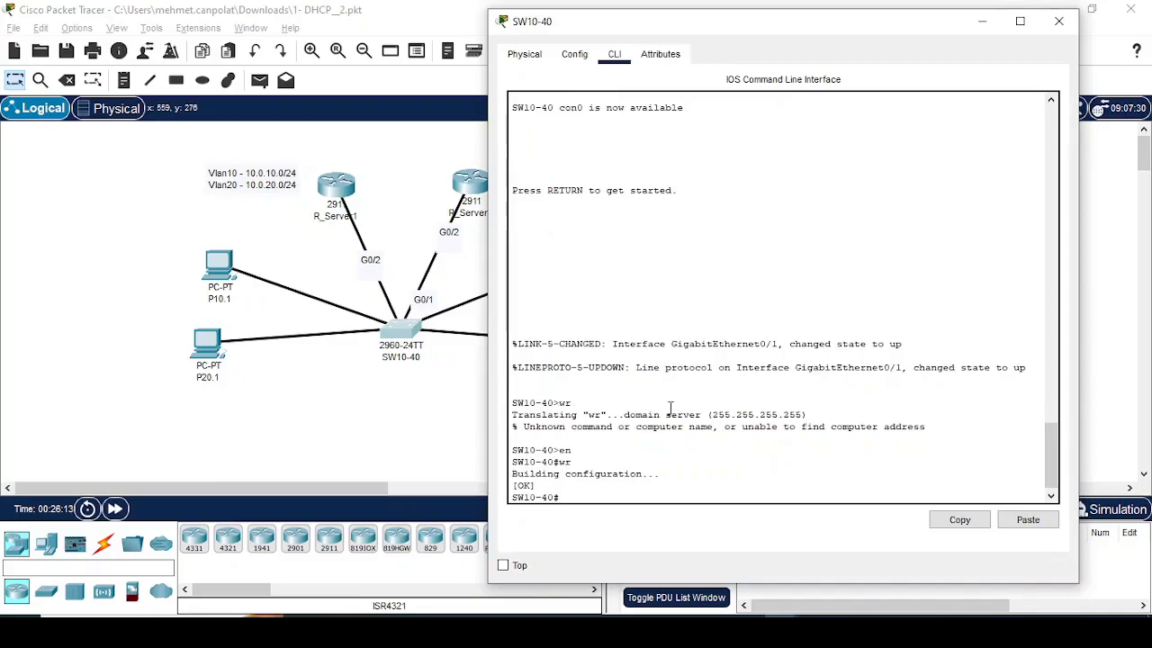
# Step: Display the trunk ports and their allowed VLANs on SW10-40 with sh int trunk
pyautogui.write('do s')
pyautogui.press('BackSpace')
pyautogui.press('BackSpace')
pyautogui.write('h int trunk')
pyautogui.press('Tab')
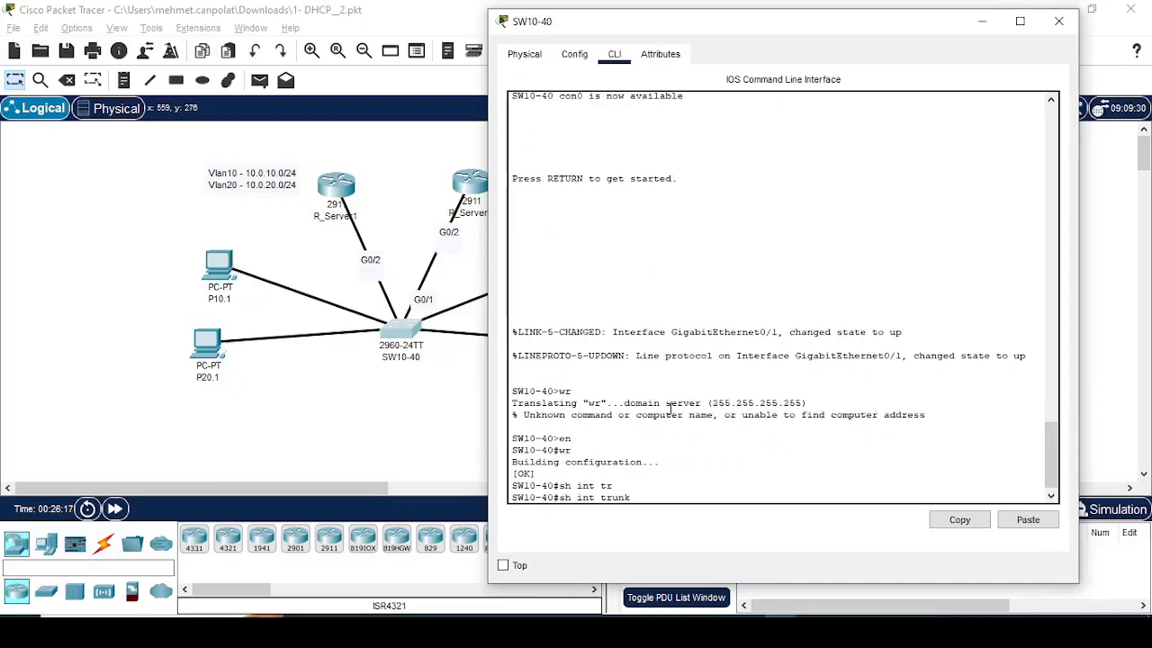
pyautogui.press('Return')
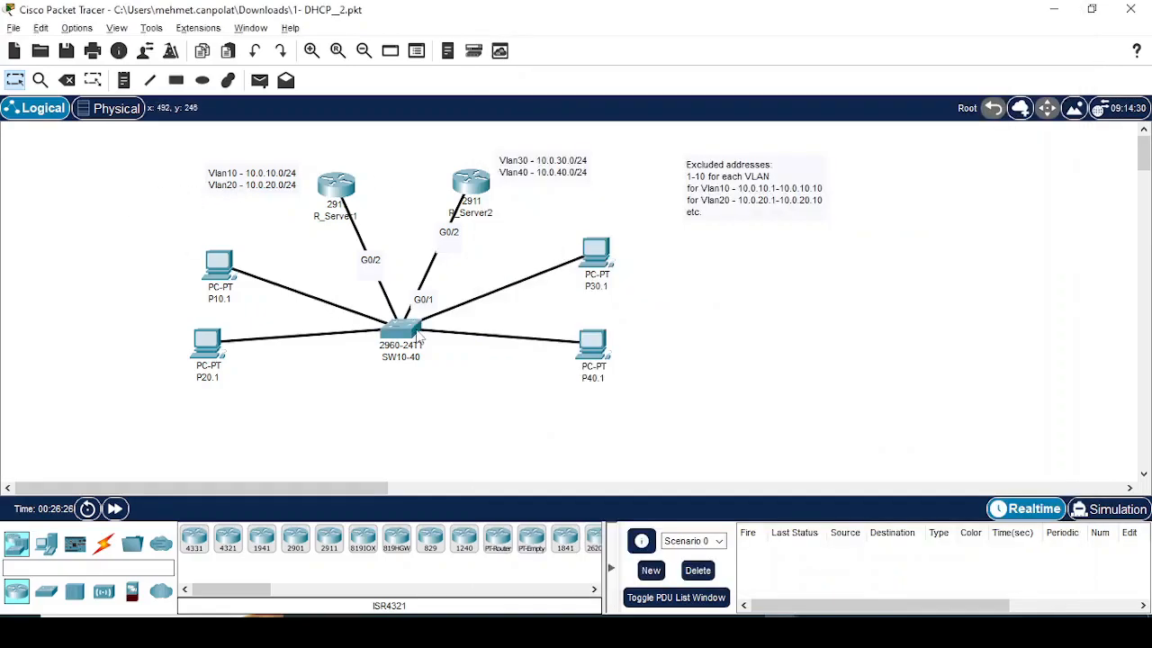
# Step: Ping 10.0.20.11 from P10.1's command prompt to test connectivity between VLANs 10 and 20, and interrupt the ping
pyautogui.moveTo(417, 335)
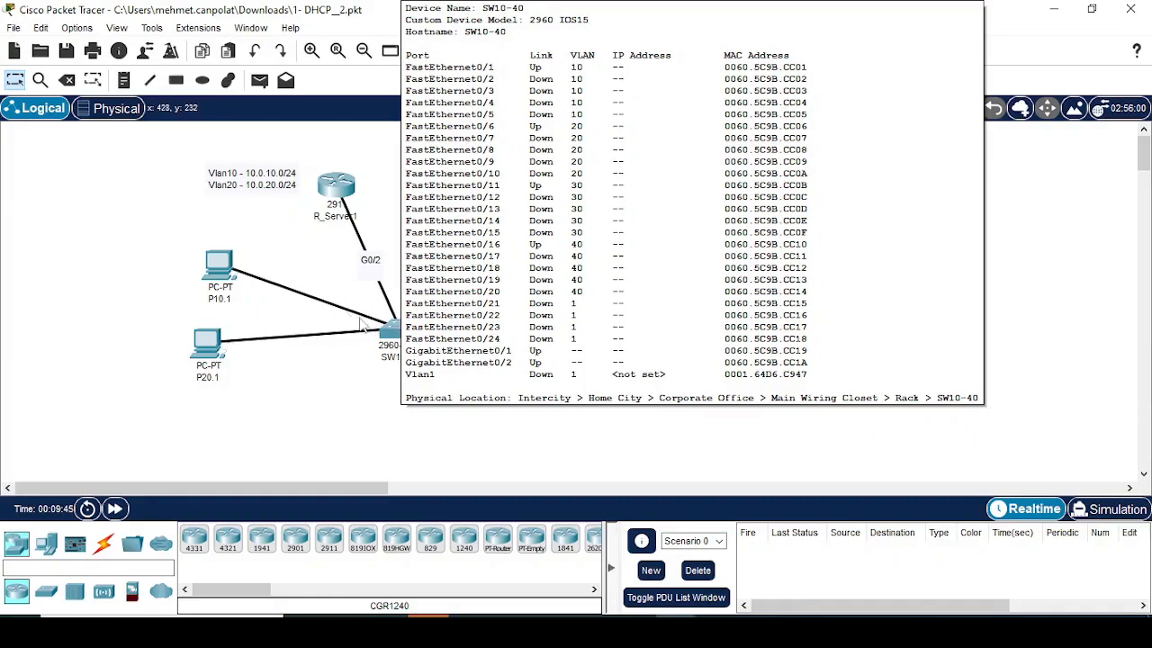
pyautogui.click(229, 273)
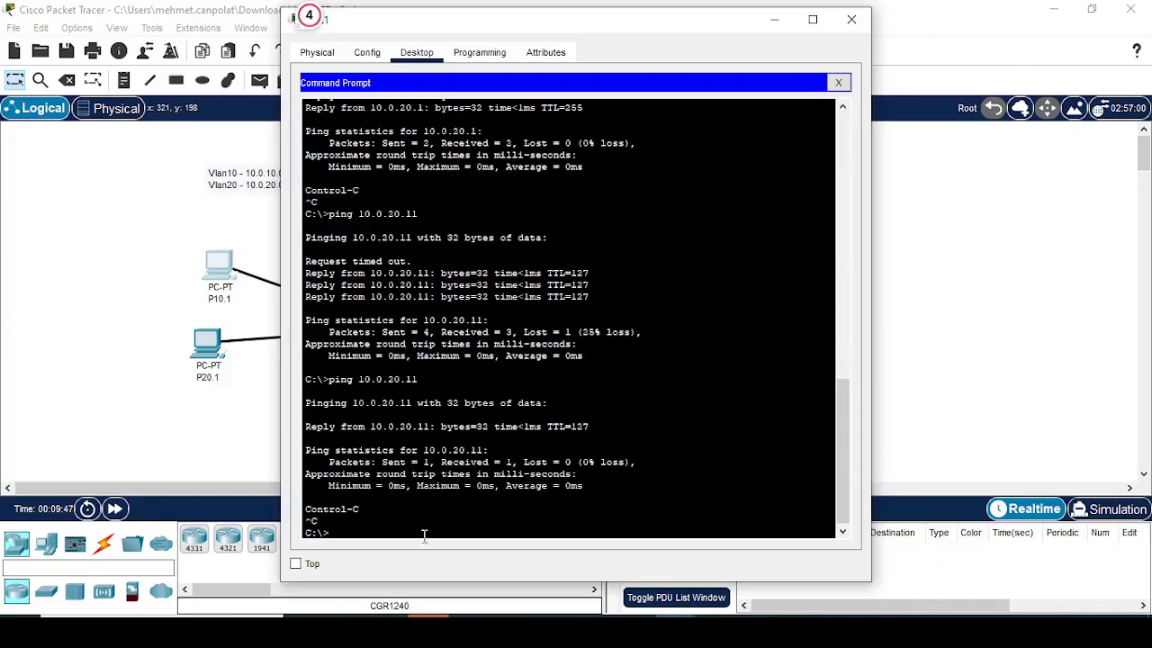
pyautogui.press('Up')
pyautogui.press('Return')
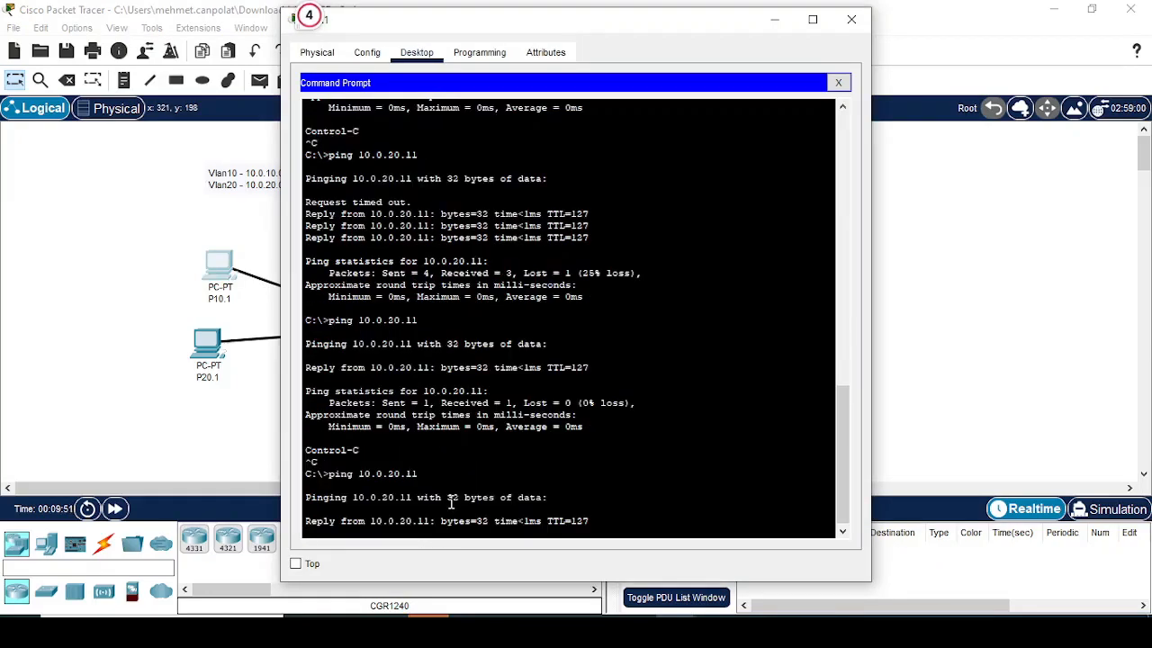
pyautogui.hotkey('ctrl', 'c')
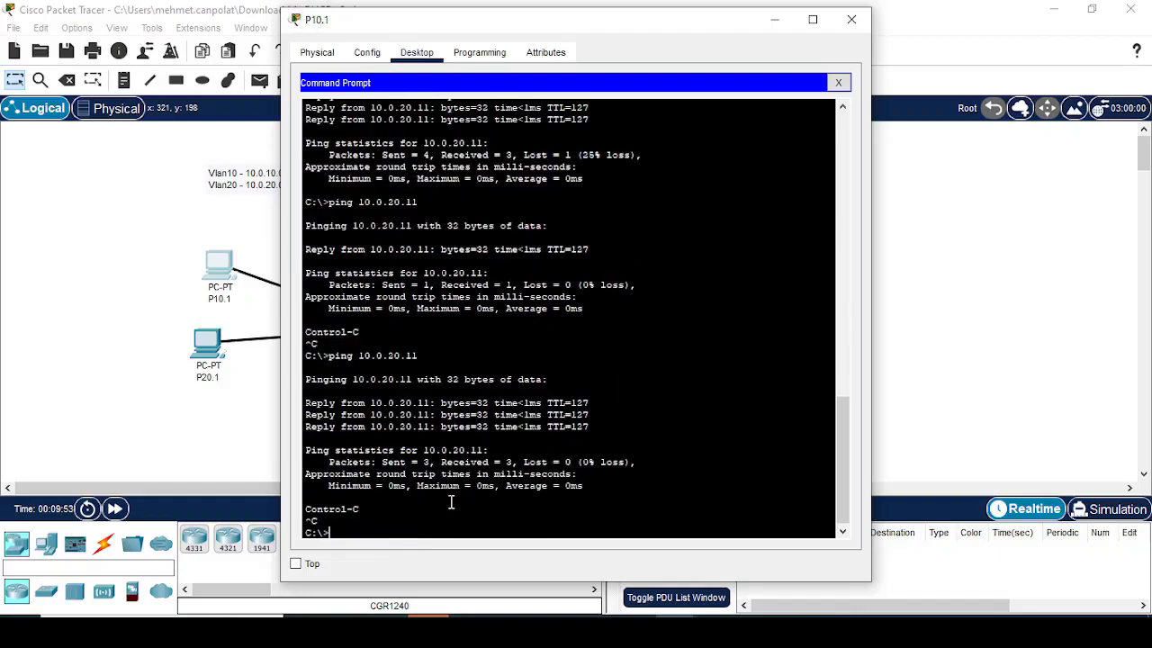
# Step: Ping 10.0.30.11 from P10.1 to test connectivity to VLAN 30, and interrupt the ping
pyautogui.press('Up')
pyautogui.press('Left')
pyautogui.press('Left')
pyautogui.press('Left')
pyautogui.press('Left')
pyautogui.press('BackSpace')
pyautogui.write('3')
pyautogui.press('Return')
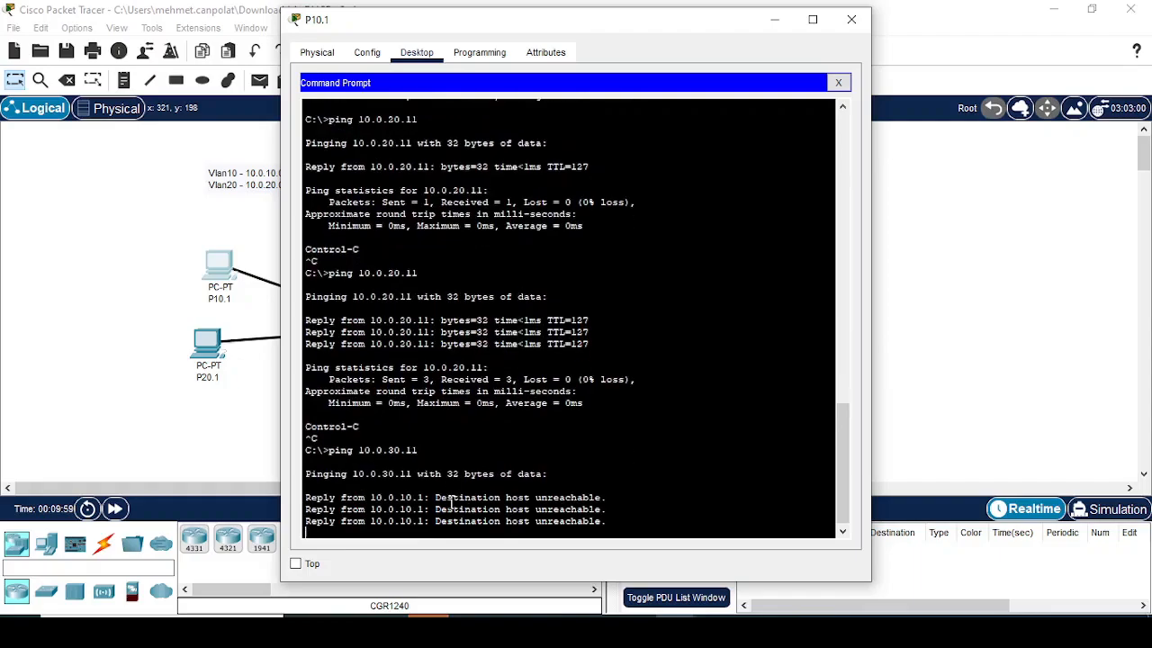
pyautogui.hotkey('ctrl', 'c')
# Step: Ping the VLAN 30 gateway 10.0.30.1 from P10.1, interrupt the ping and close the PC's window
pyautogui.press('Up')
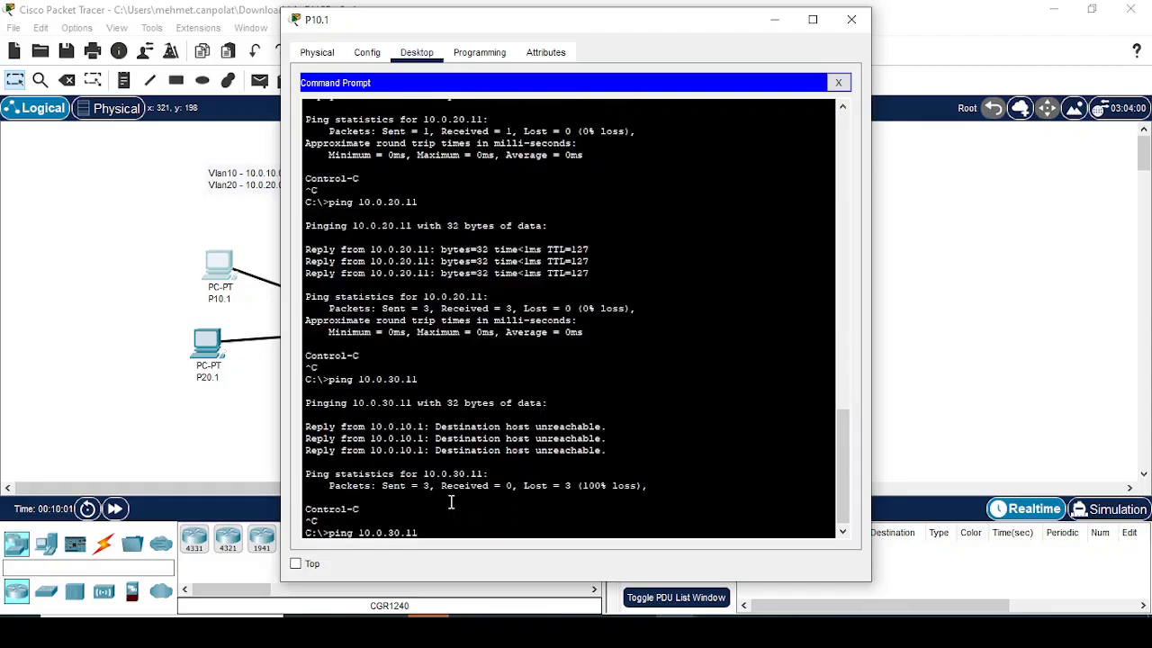
pyautogui.press('BackSpace')
pyautogui.press('Return')
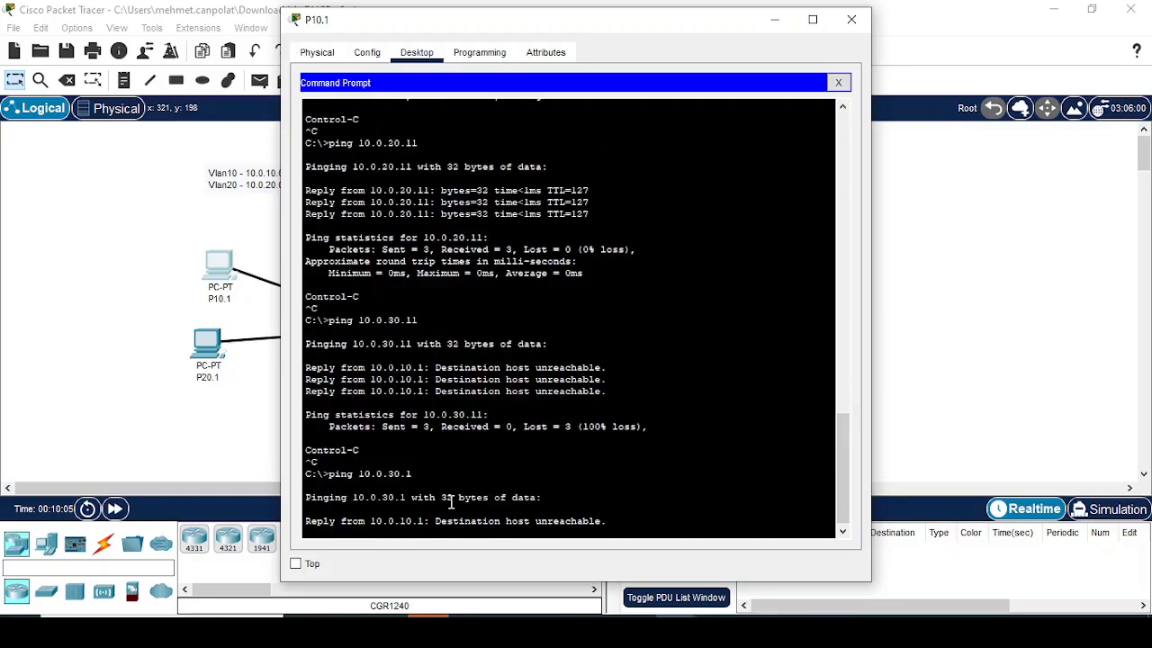
pyautogui.hotkey('ctrl', 'c')
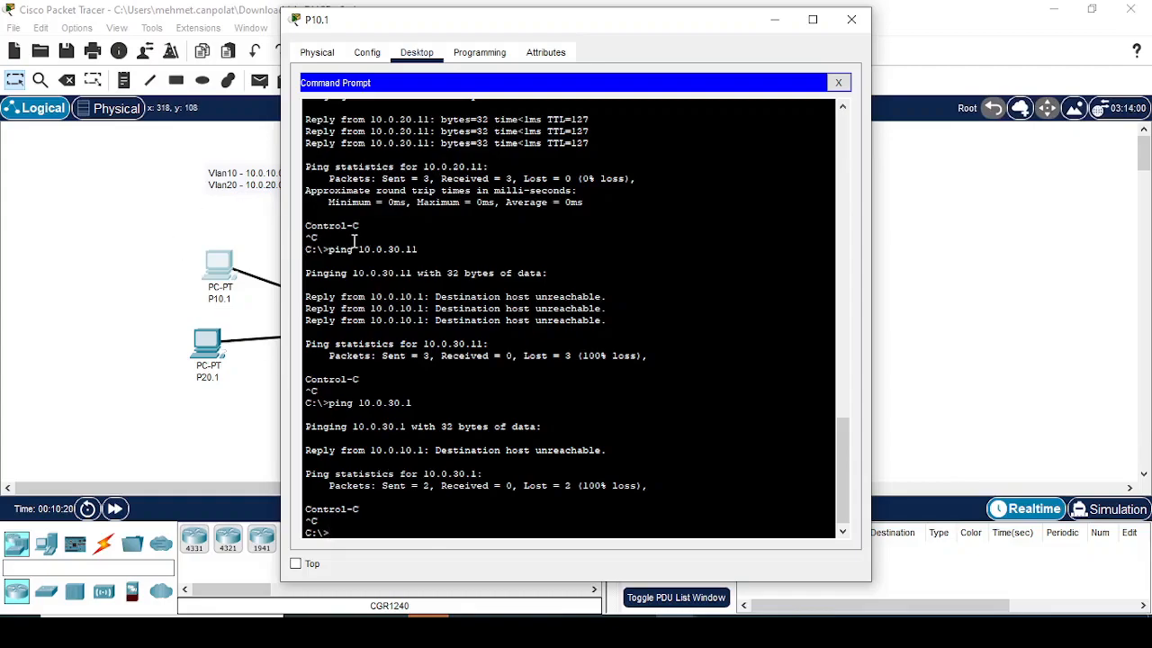
pyautogui.click(194, 202)
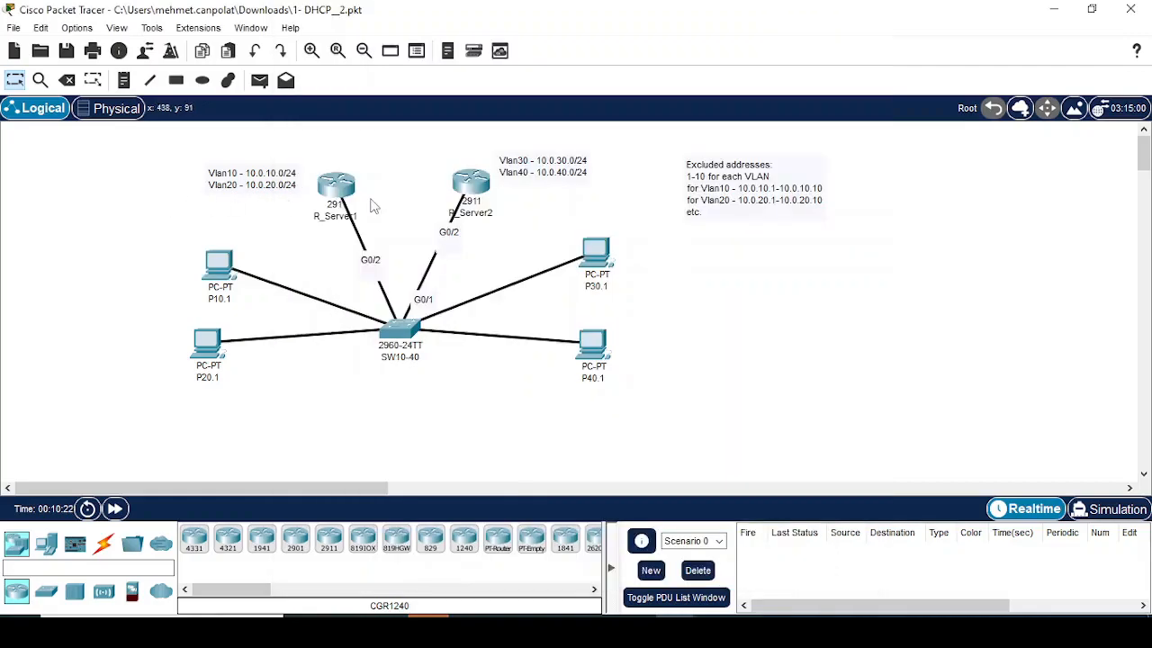
# Step: Try to ping 10.0.30.1 from R_Server1's global configuration mode, and close its window
pyautogui.click(374, 203)
pyautogui.write('pi')
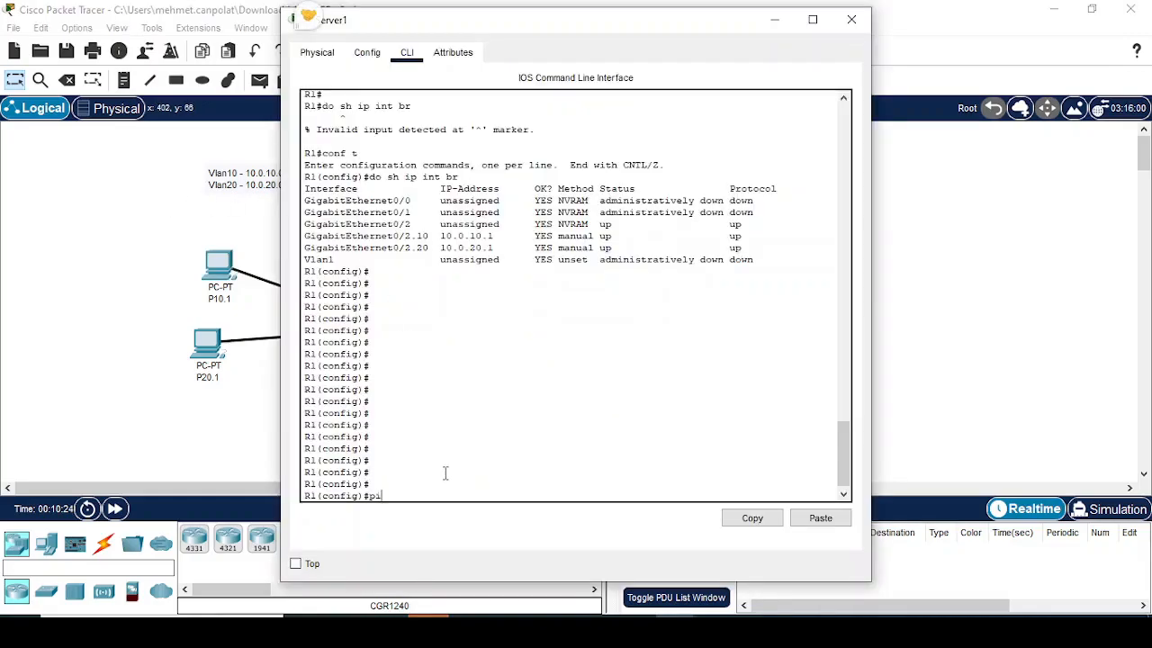
pyautogui.write('ng 10.0.30.1')
pyautogui.press('Return')
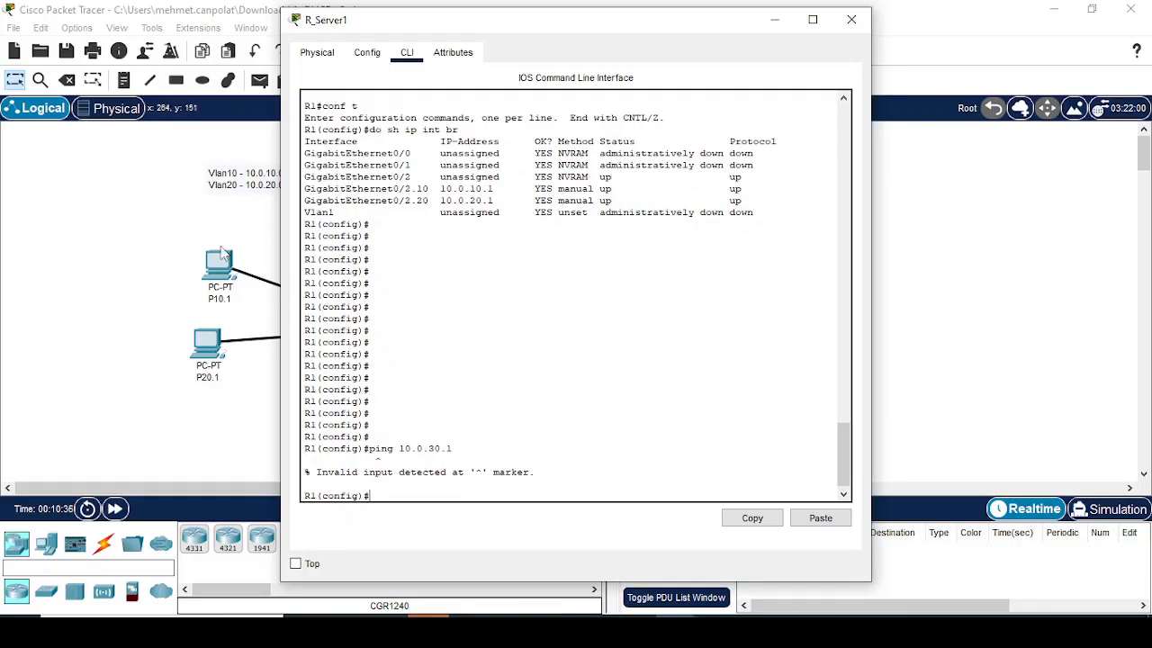
pyautogui.click(139, 214)
# Step: Enter global configuration mode on SW10-40 and select the interface range g0/1-2
pyautogui.click(400, 331)
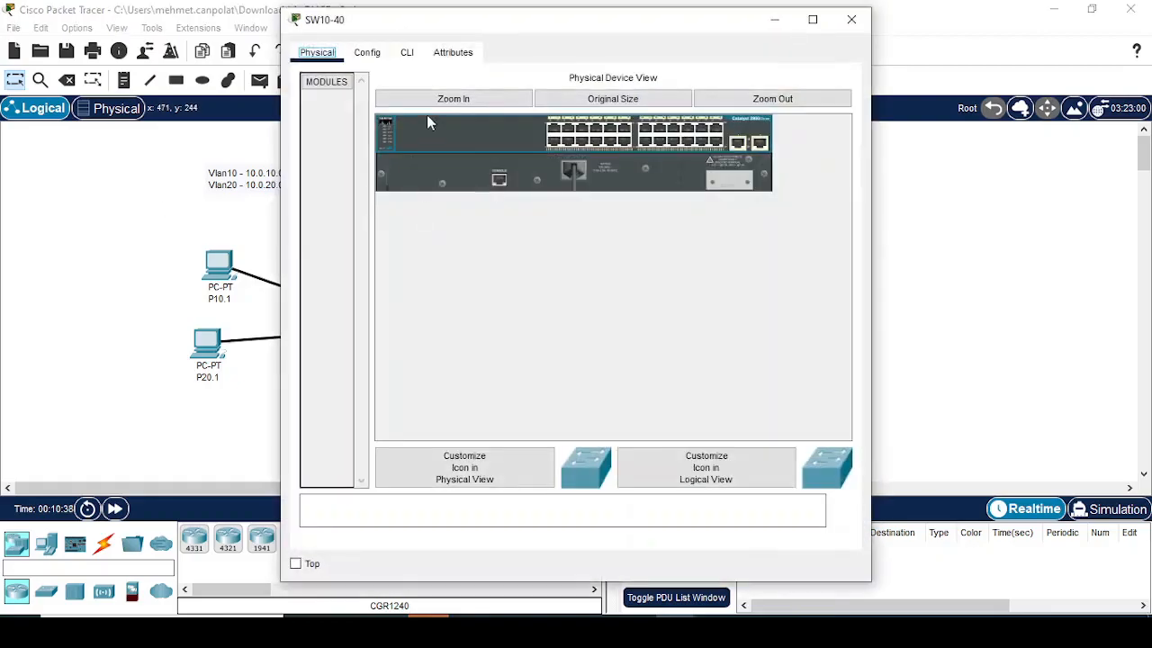
pyautogui.click(407, 53)
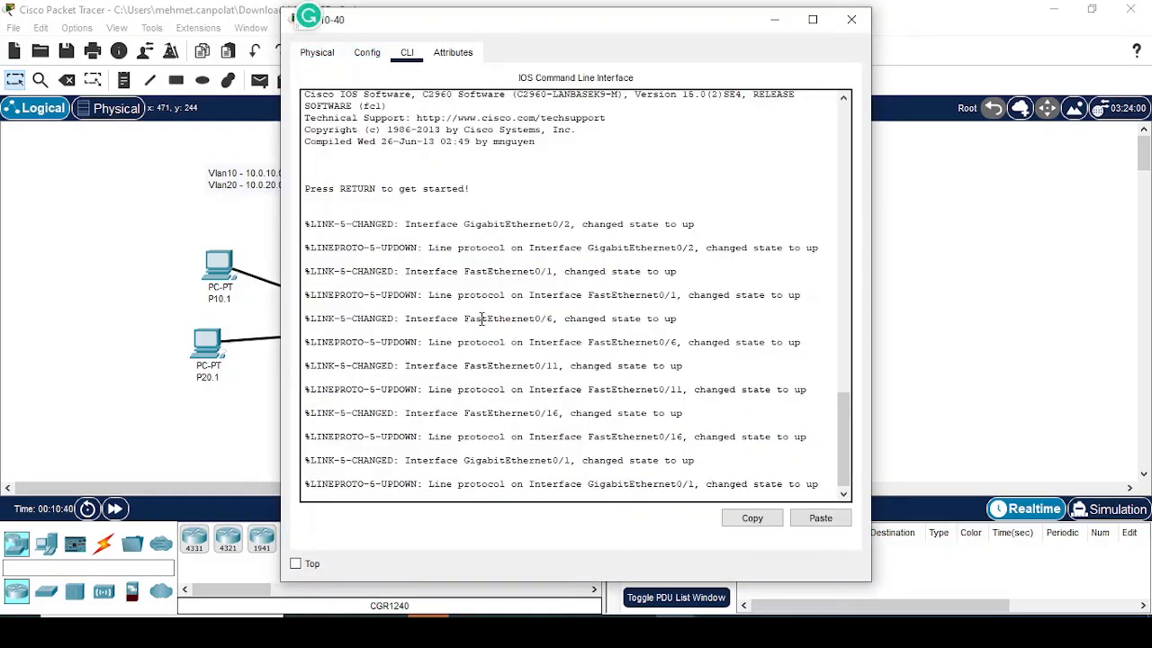
pyautogui.press('Return')
pyautogui.write('en')
pyautogui.press('Return')
pyautogui.write('conf t')
pyautogui.press('Return')
pyautogui.write('int ra')
pyautogui.press('Tab')
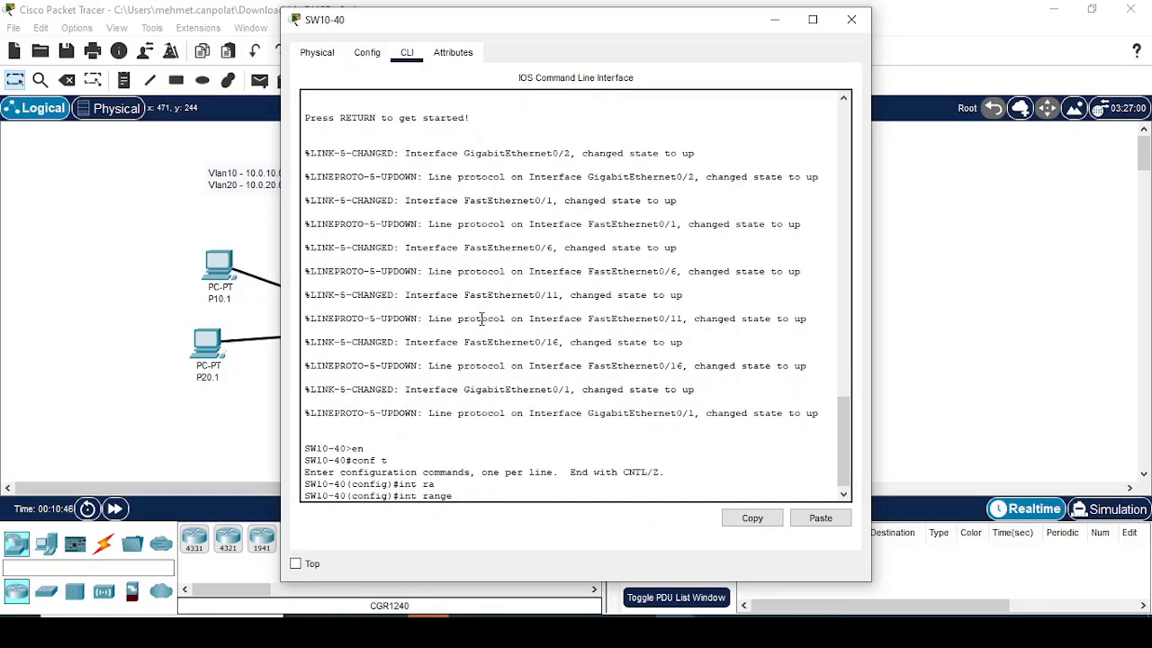
pyautogui.write('g0/1-2')
pyautogui.press('Return')
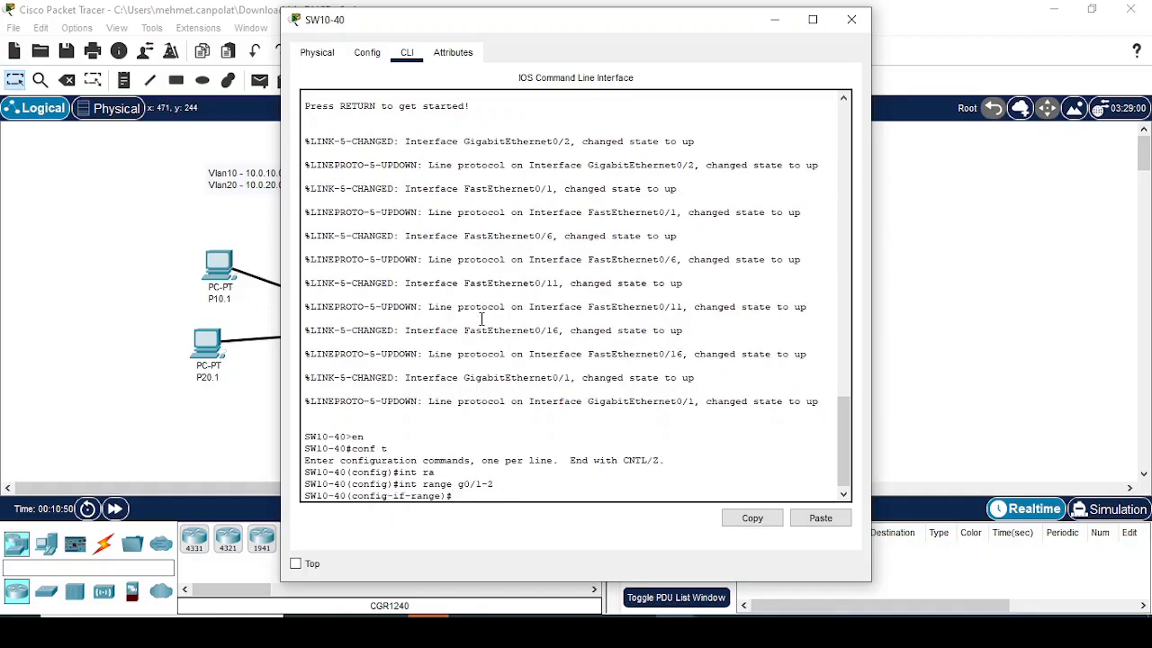
# Step: Look up the available options of sw trunk allowed and sw trunk for the selected interface range
pyautogui.write('sw tr')
pyautogui.press('Tab')
pyautogui.write('al')
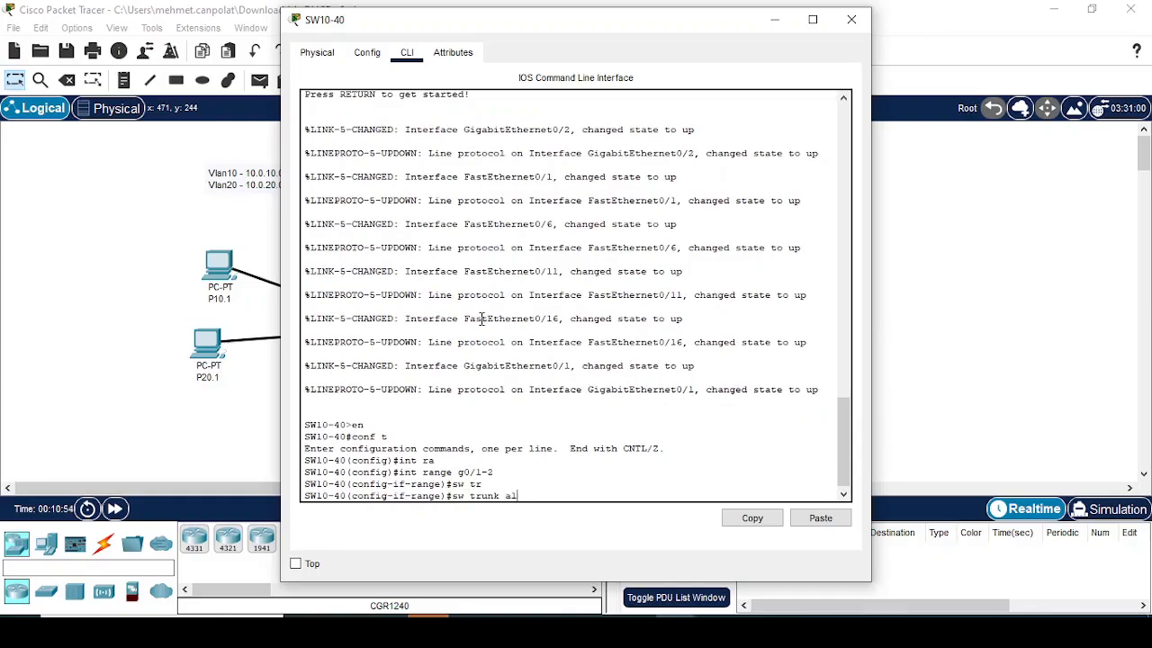
pyautogui.press('Tab')
pyautogui.write('?')
pyautogui.write('a')
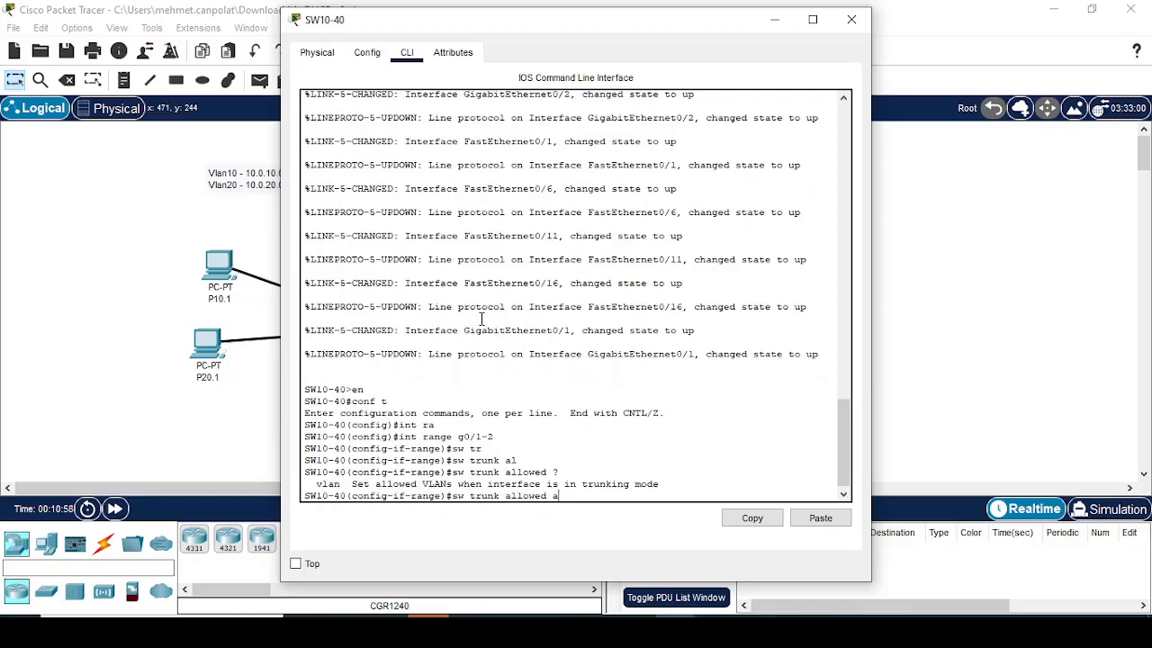
pyautogui.press('BackSpace')
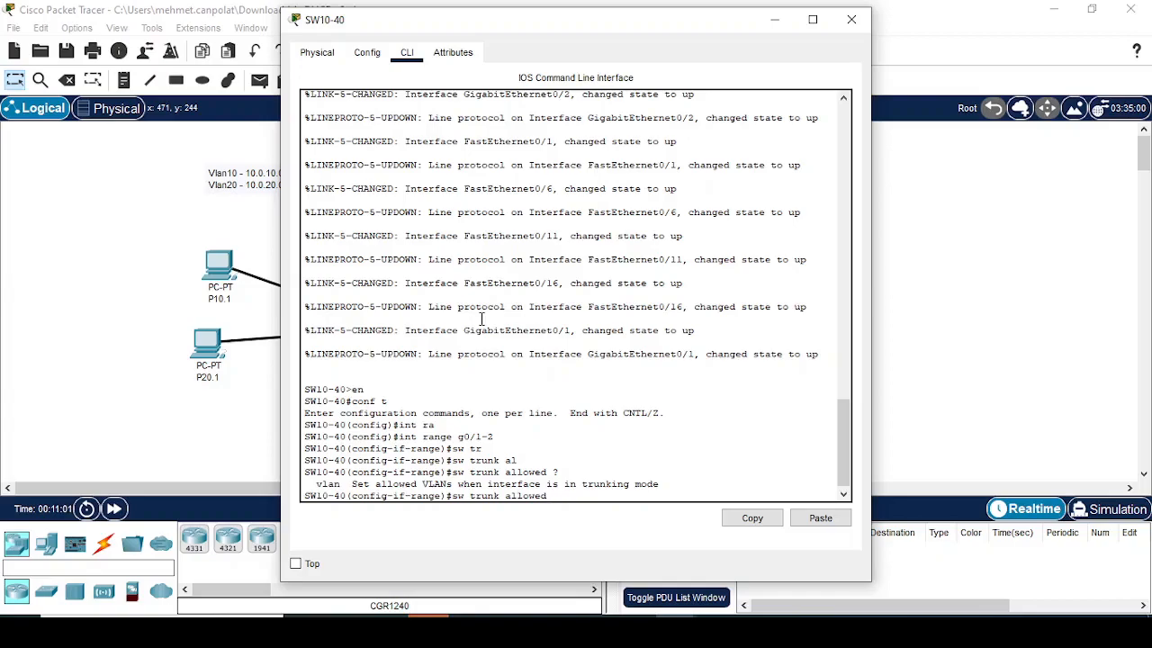
pyautogui.press('BackSpace')
pyautogui.press('BackSpace')
pyautogui.press('BackSpace')
pyautogui.press('BackSpace')
pyautogui.press('BackSpace')
pyautogui.press('BackSpace')
pyautogui.press('BackSpace')
pyautogui.press('BackSpace')
pyautogui.write('?')
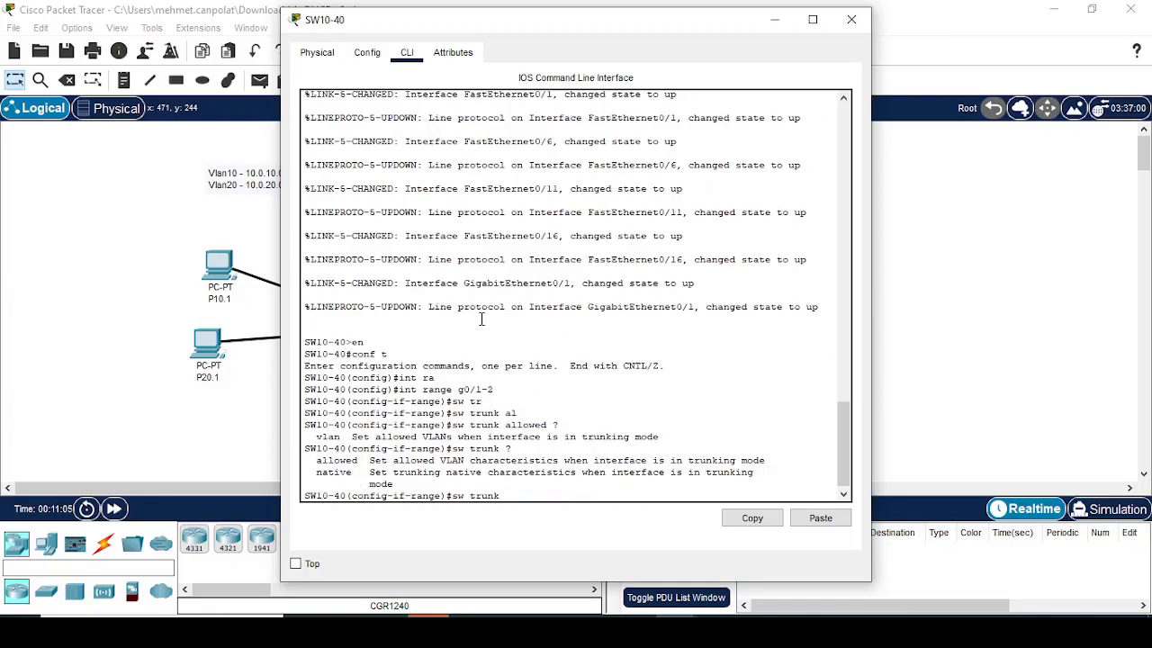
pyautogui.write('al')
# Step: Add VLAN 30 to the trunk-allowed VLANs of interfaces g0/1-2 on SW10-40, checking the allowed vlan options beforehand
pyautogui.press('Tab')
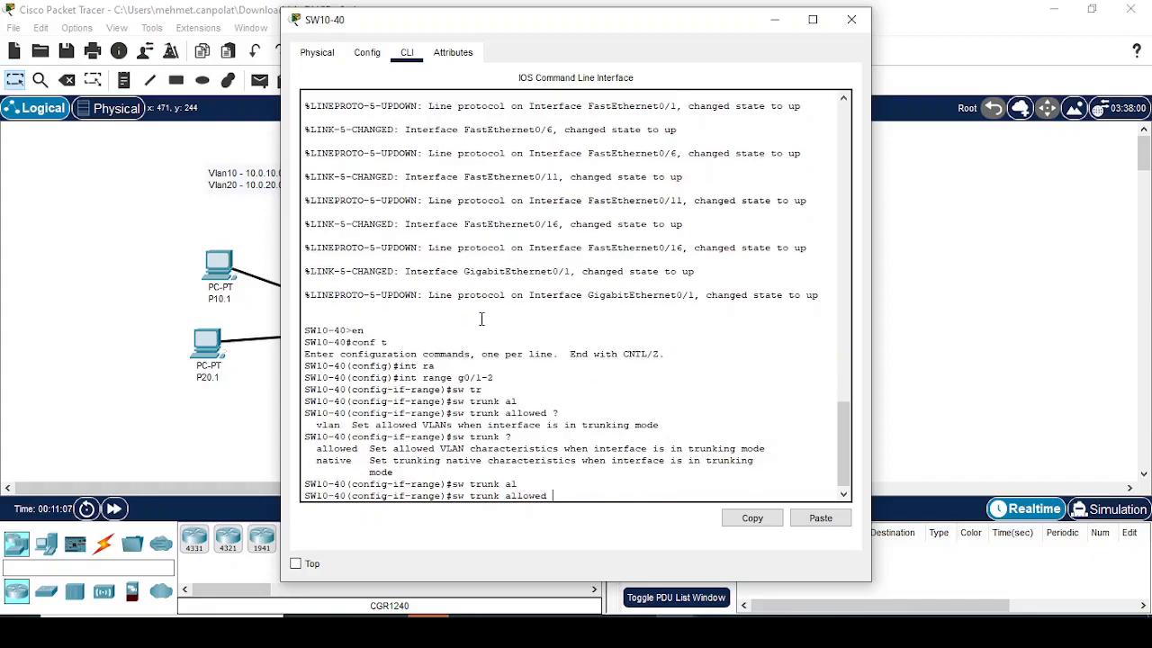
pyautogui.write('vl')
pyautogui.press('Tab')
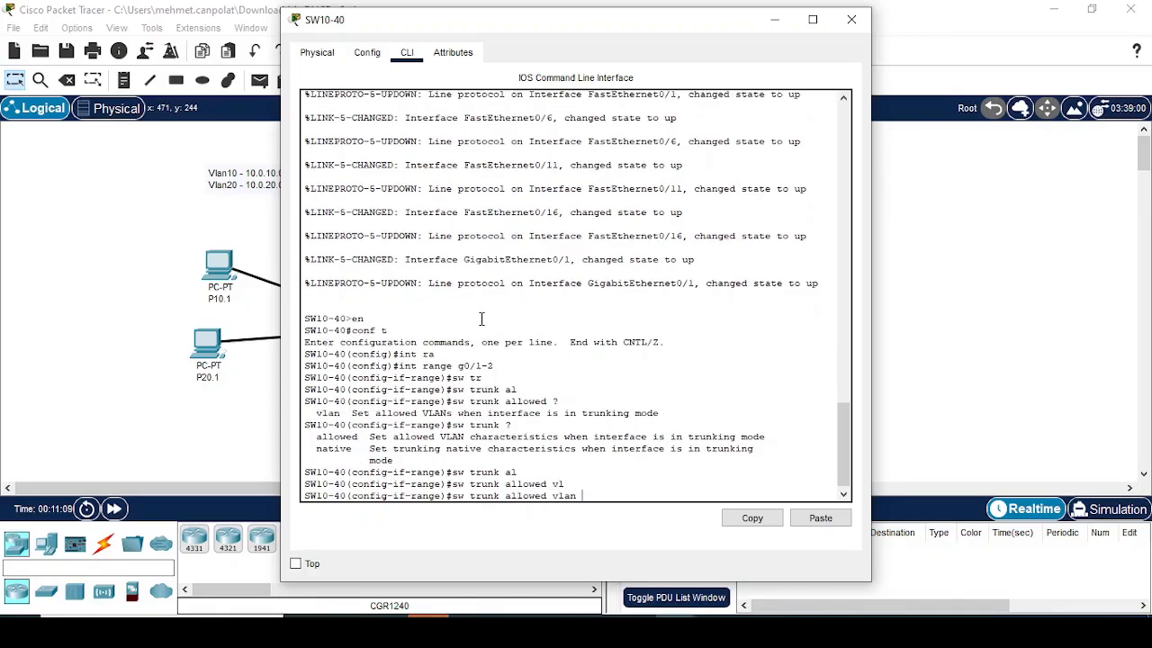
pyautogui.write('?')
pyautogui.write('ad')
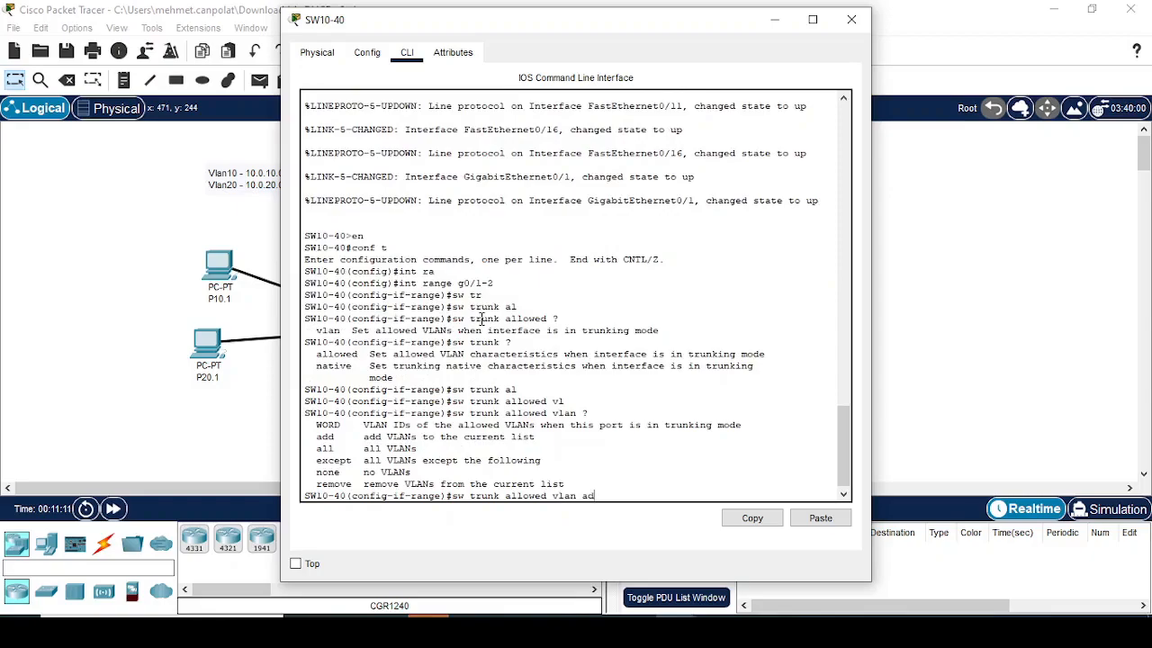
pyautogui.press('Tab')
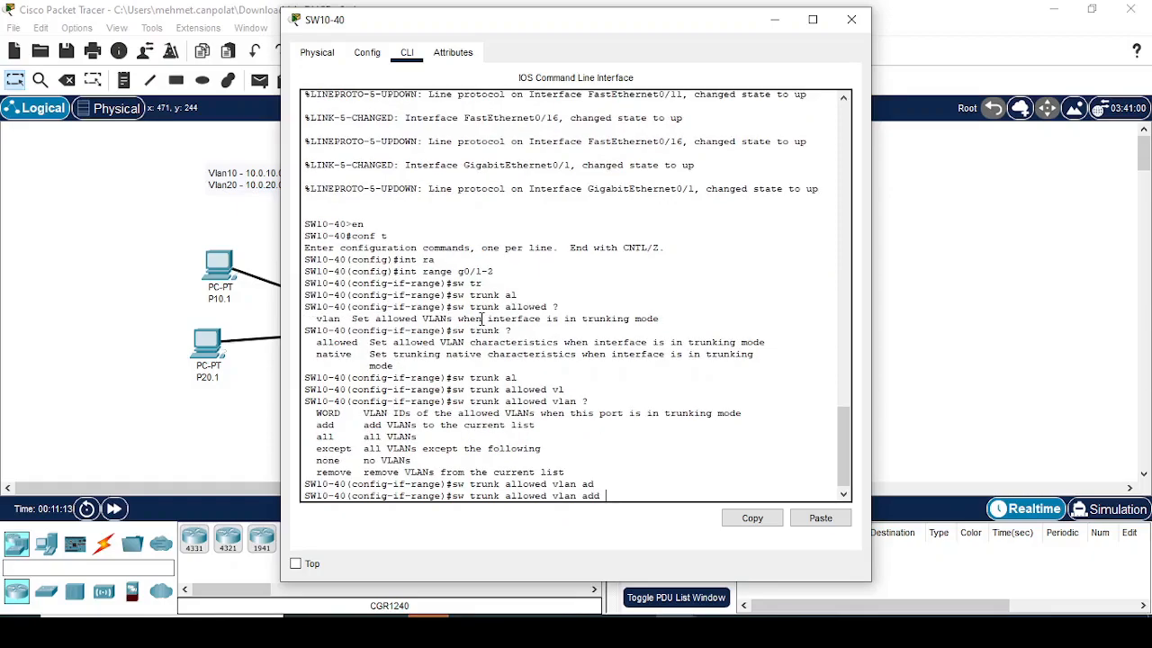
pyautogui.write('30')
pyautogui.press('Return')
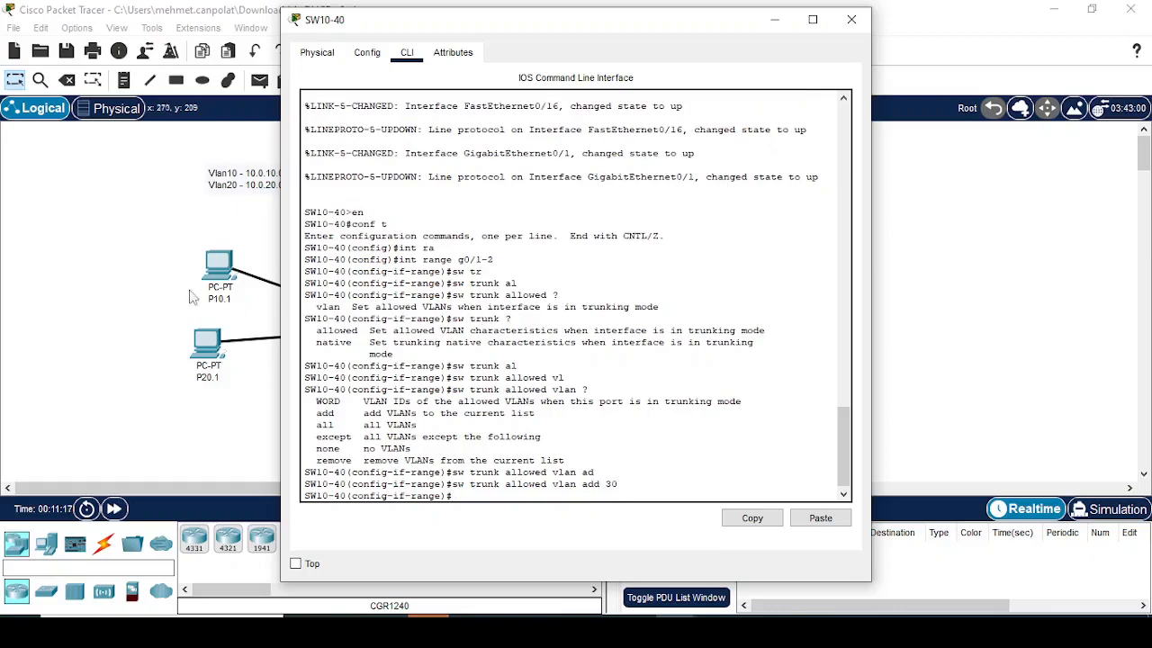
# Step: Return SW10-40 to global configuration mode and display the trunk interface status with do sh int tr
pyautogui.click(117, 260)
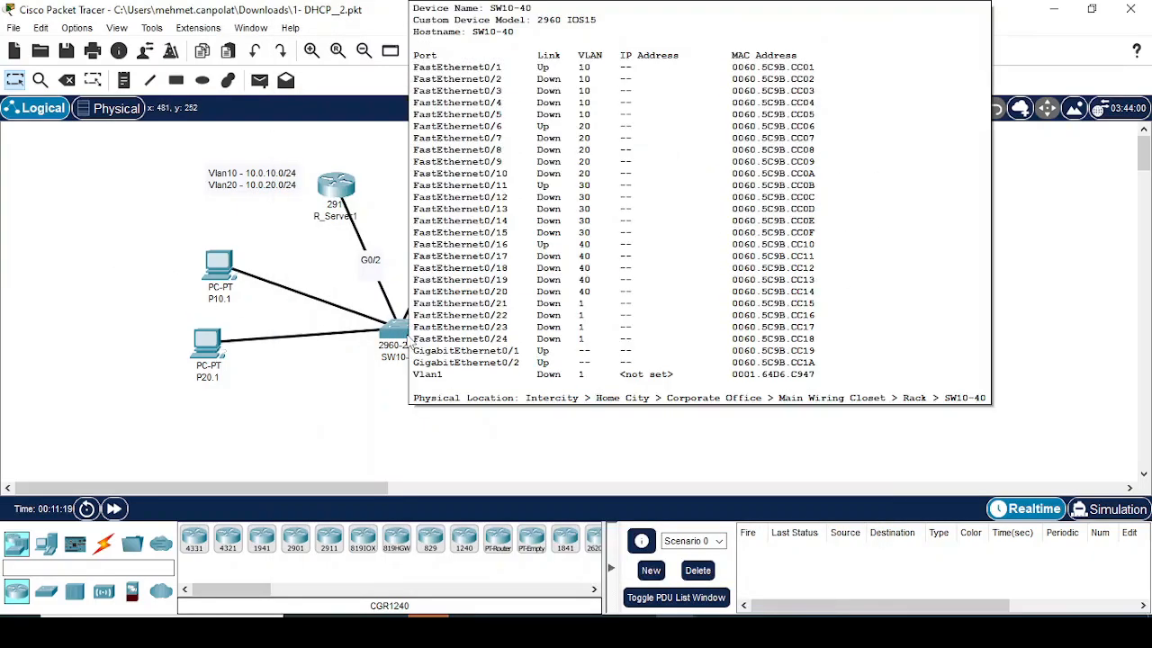
pyautogui.click(403, 340)
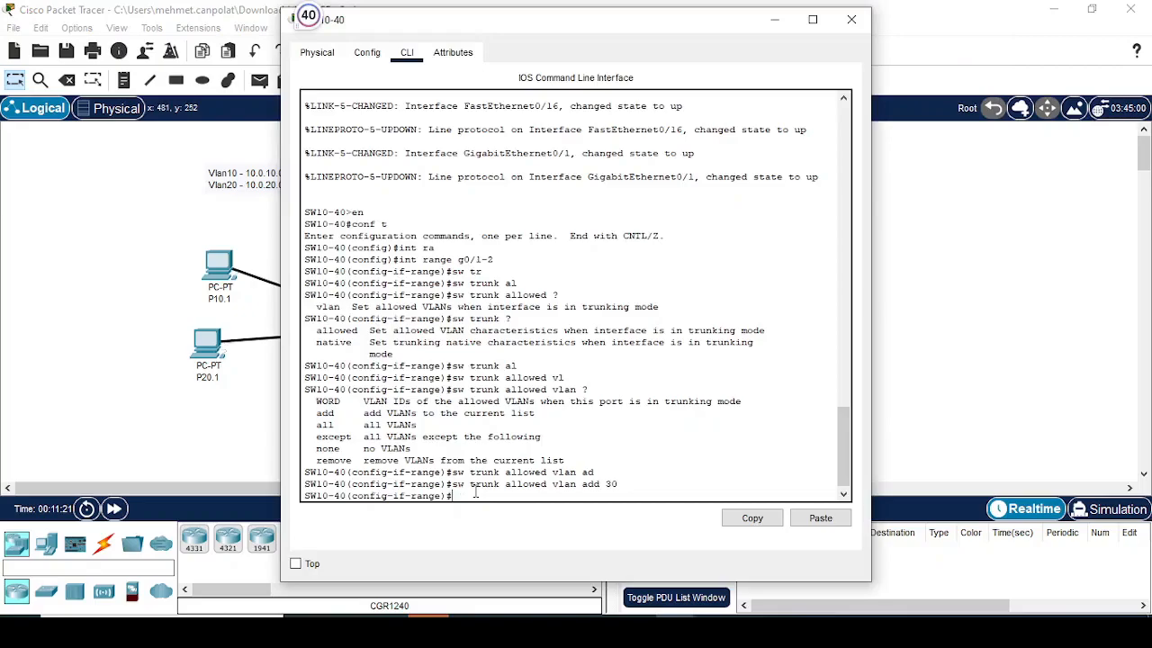
pyautogui.write('exit')
pyautogui.press('Return')
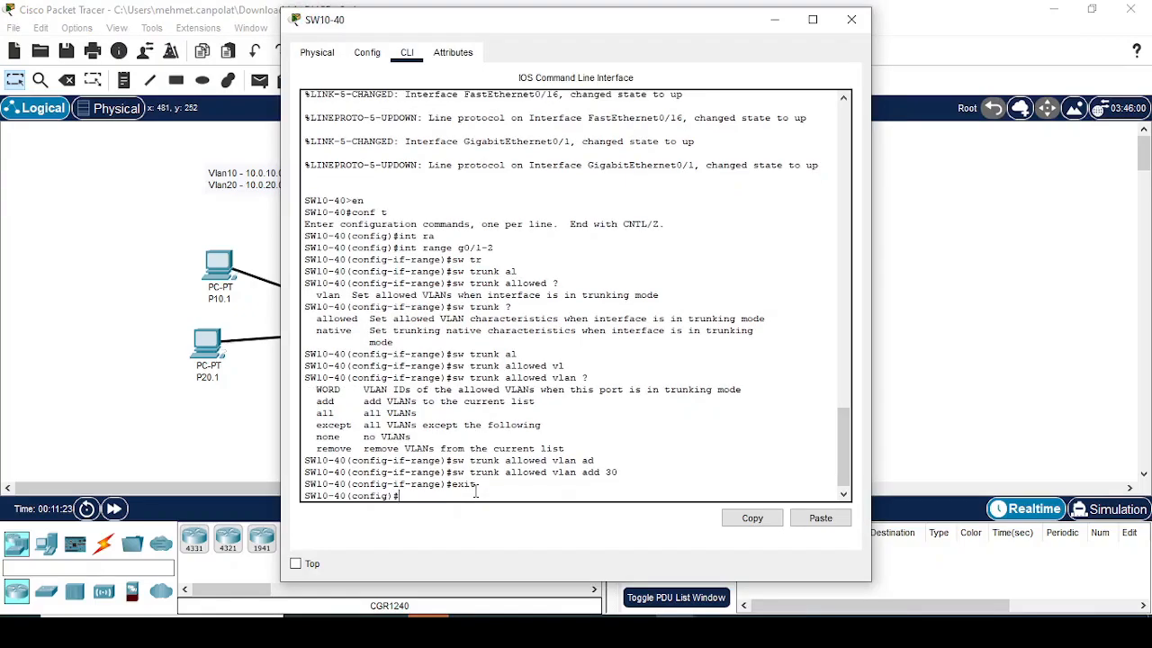
pyautogui.write('do sh int tr')
pyautogui.press('Return')
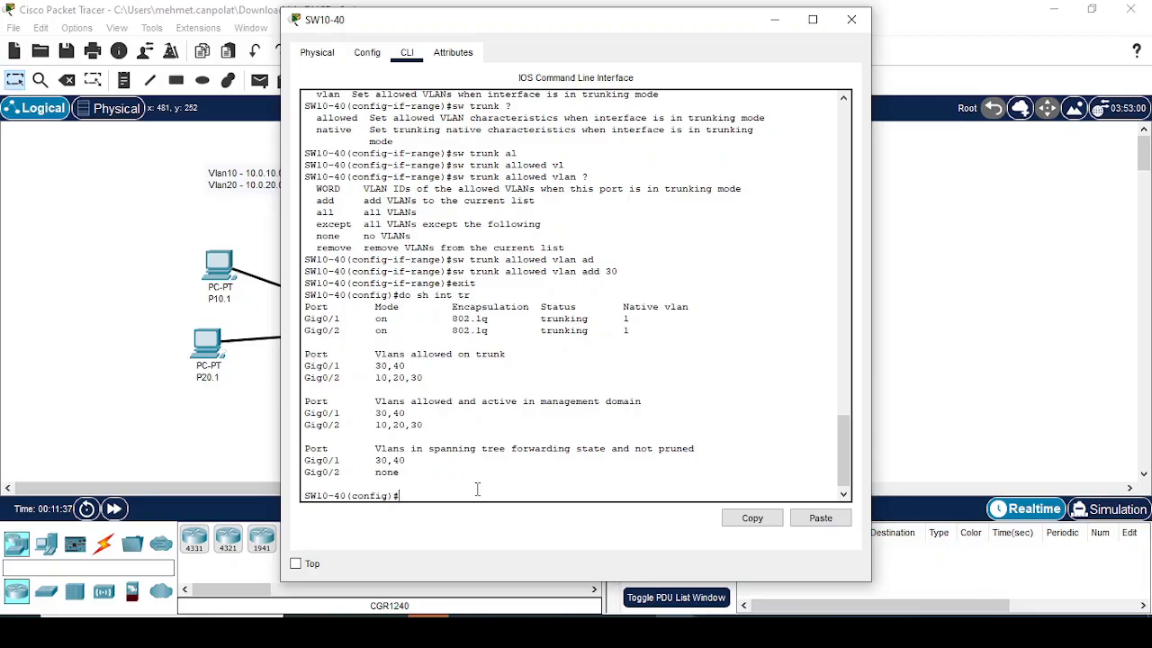
# Step: Reselect the interface range g0/1-2 on SW10-40 and add VLAN 10 to its trunk-allowed VLANs
pyautogui.press('Up')
pyautogui.press('Up')
pyautogui.press('Up')
pyautogui.press('Up')
pyautogui.press('Return')
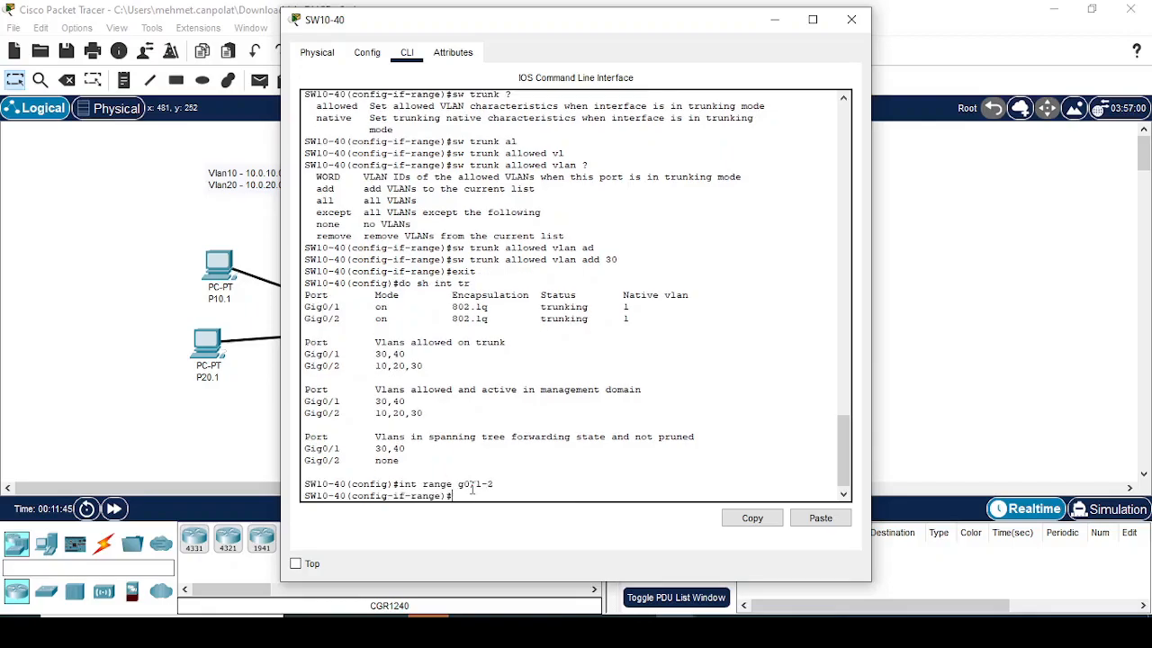
pyautogui.press('Up')
pyautogui.press('BackSpace')
pyautogui.press('BackSpace')
pyautogui.press('BackSpace')
pyautogui.write('1-2')
pyautogui.press('Return')
pyautogui.press('Up')
pyautogui.press('Up')
pyautogui.press('Up')
pyautogui.press('Up')
pyautogui.press('BackSpace')
pyautogui.press('BackSpace')
pyautogui.write('10')
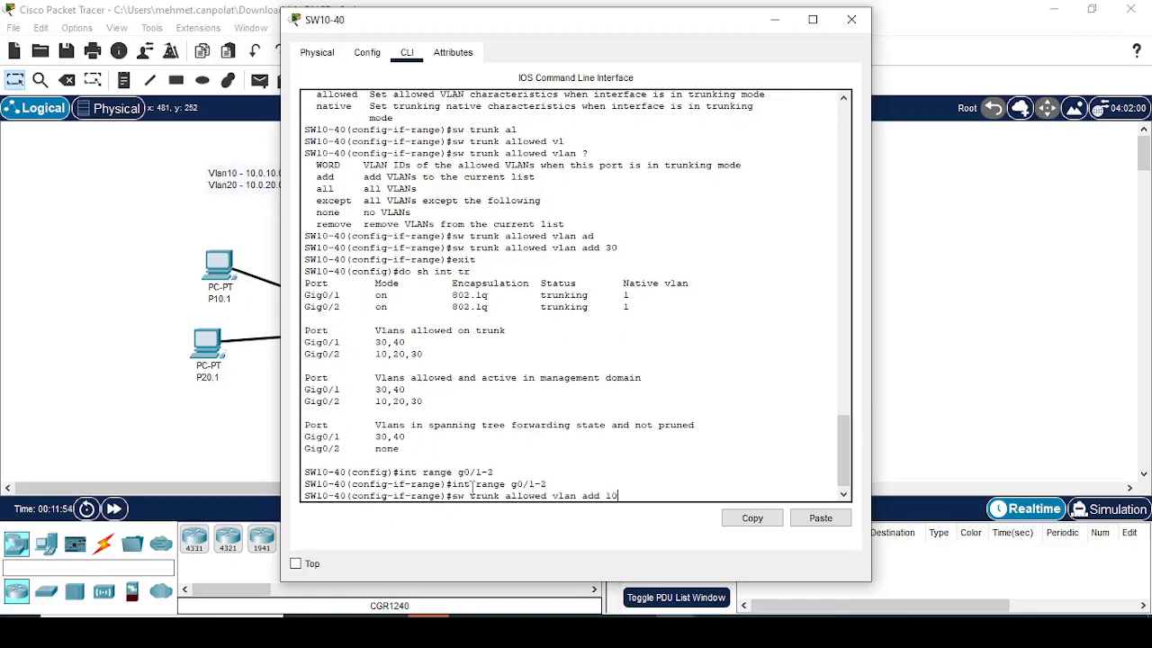
pyautogui.press('Return')
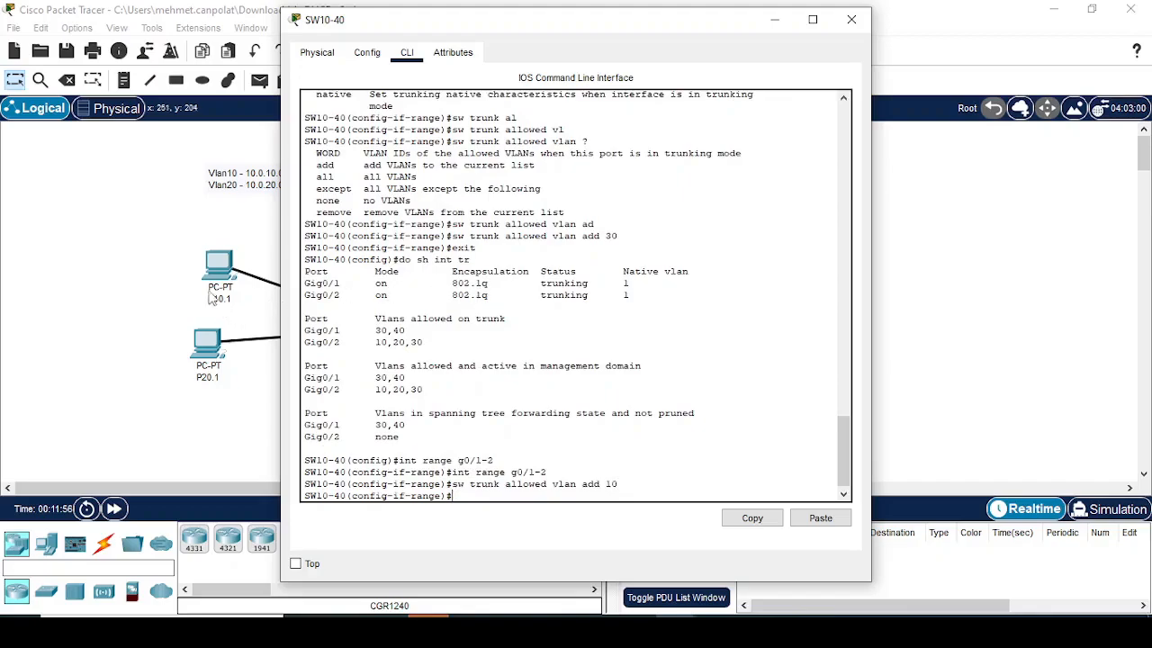
# Step: Reopen R_Server1's command line and retry the plain ping 10.0.30.1 command from global configuration mode
pyautogui.click(153, 216)
pyautogui.click(337, 187)
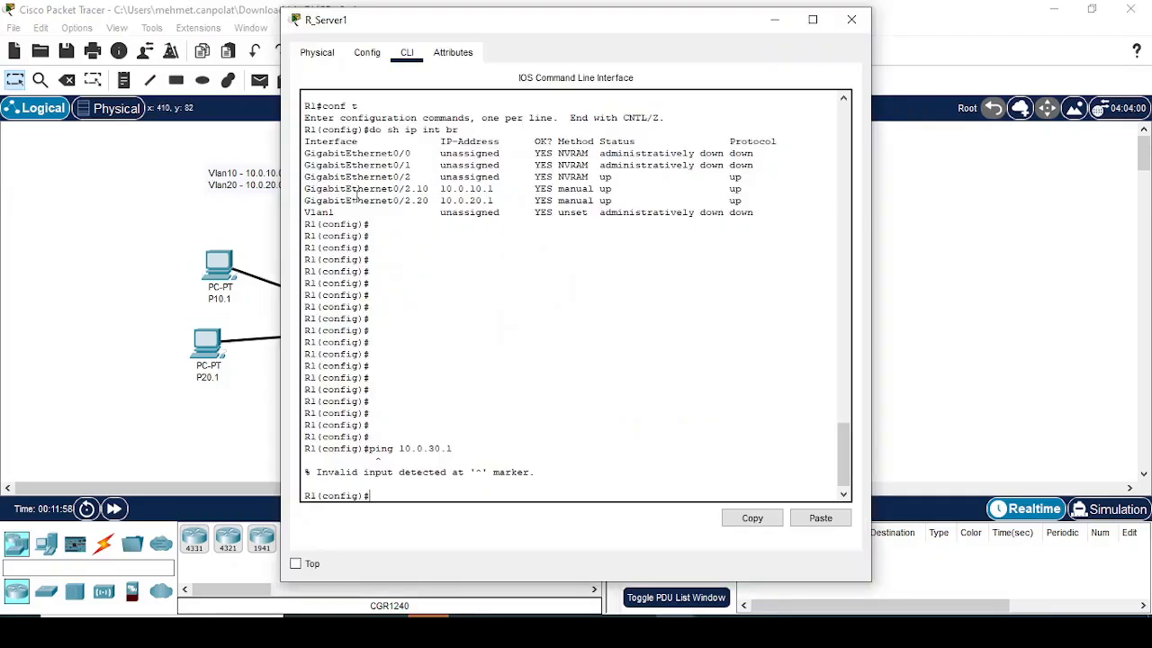
pyautogui.click(851, 19)
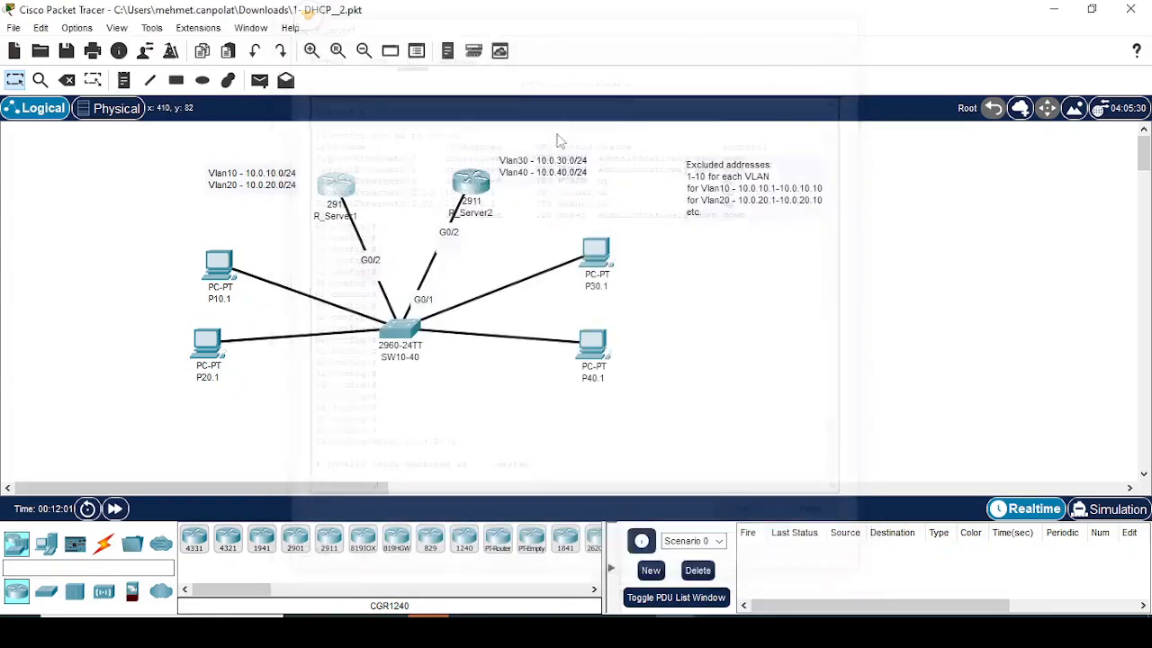
pyautogui.click(345, 187)
pyautogui.press('Up')
pyautogui.press('Return')
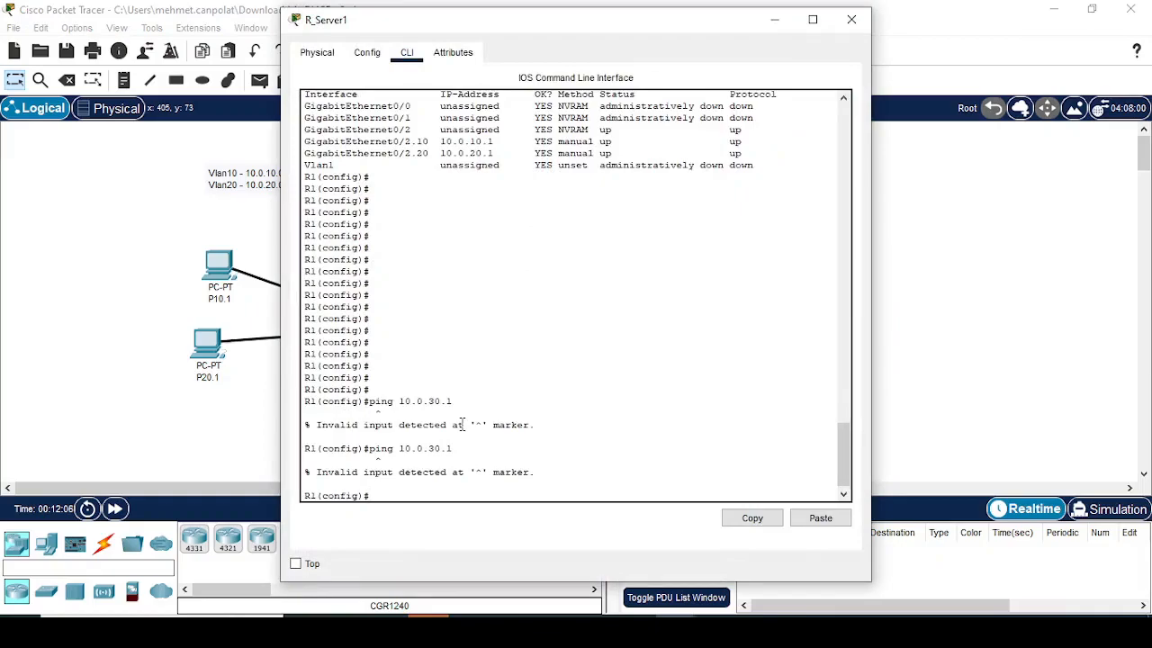
# Step: Run do ping 10.0.30.1 on R_Server1 and fast-forward the simulation time to finish it
pyautogui.press('Up')
pyautogui.press('Home')
pyautogui.write('do')
pyautogui.press('Return')
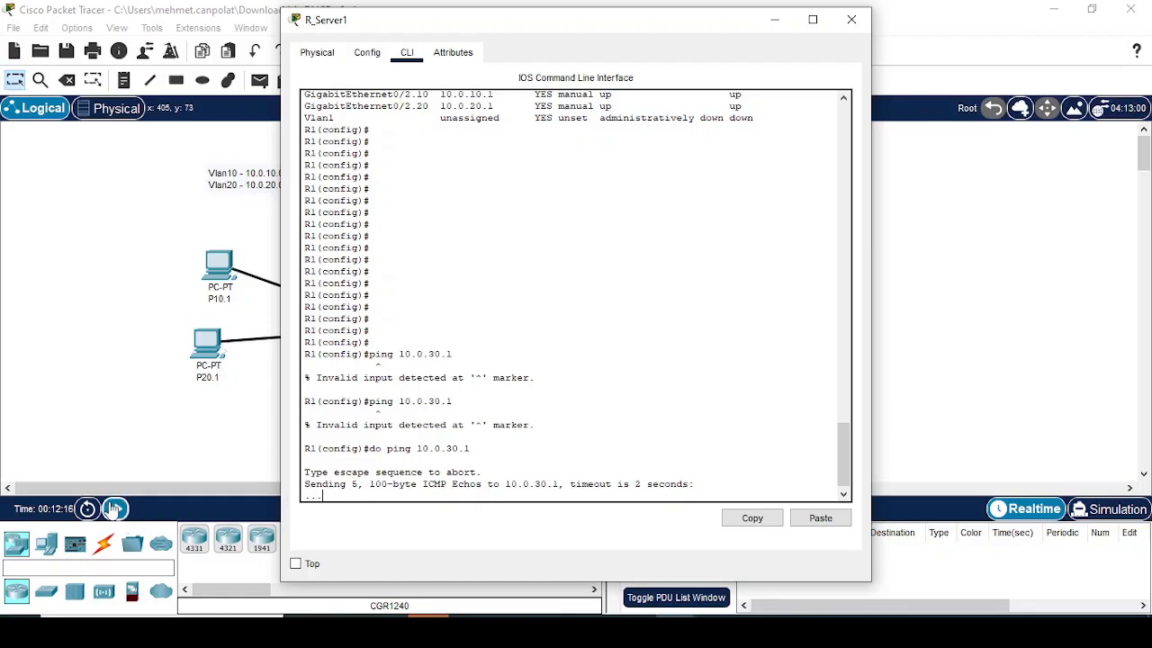
pyautogui.click(112, 501)
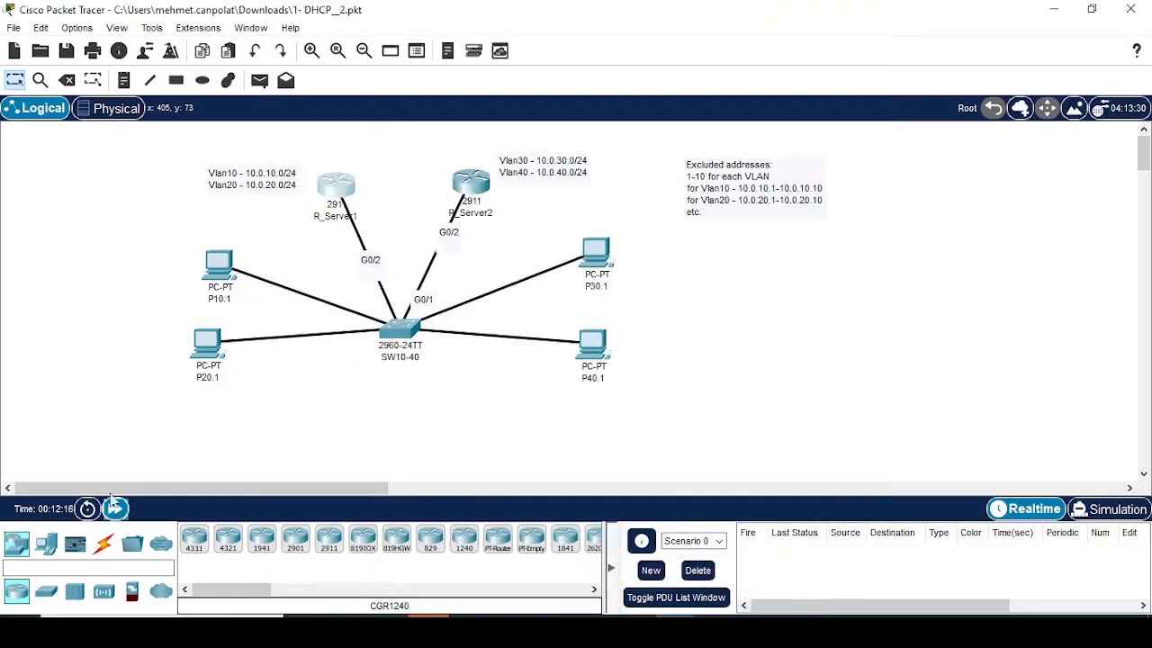
pyautogui.click(345, 186)
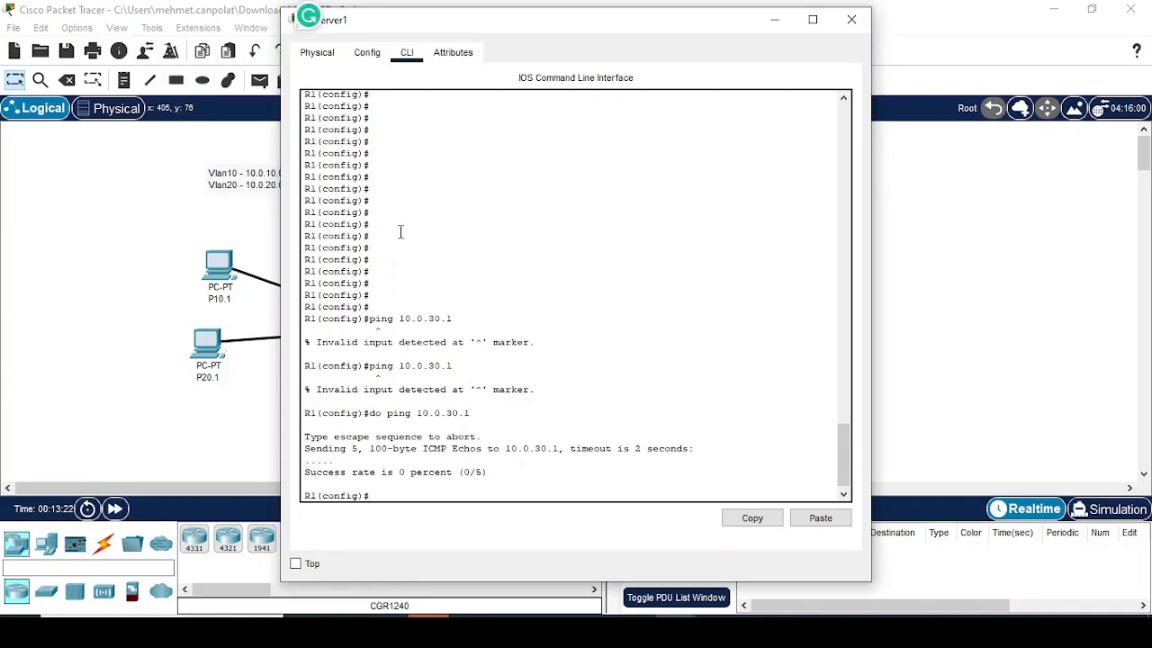
# Step: Create subinterface g0/2.30 on R_Server1 and set its encapsulation to dot1Q 30
pyautogui.click(128, 168)
pyautogui.click(345, 191)
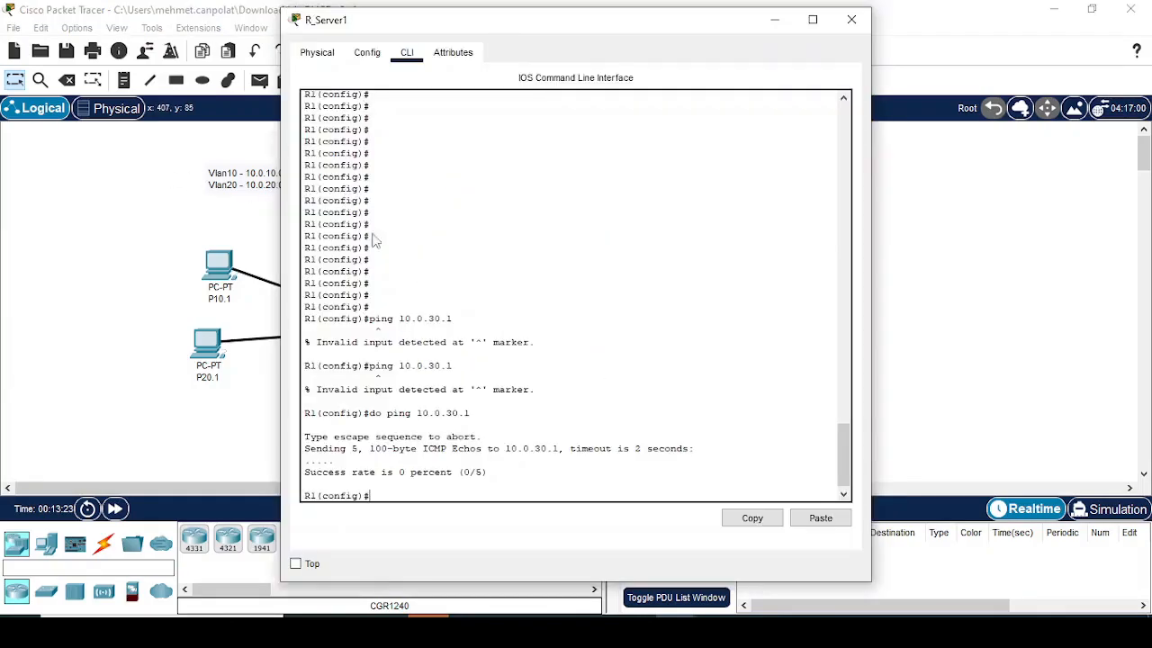
pyautogui.write('int g0')
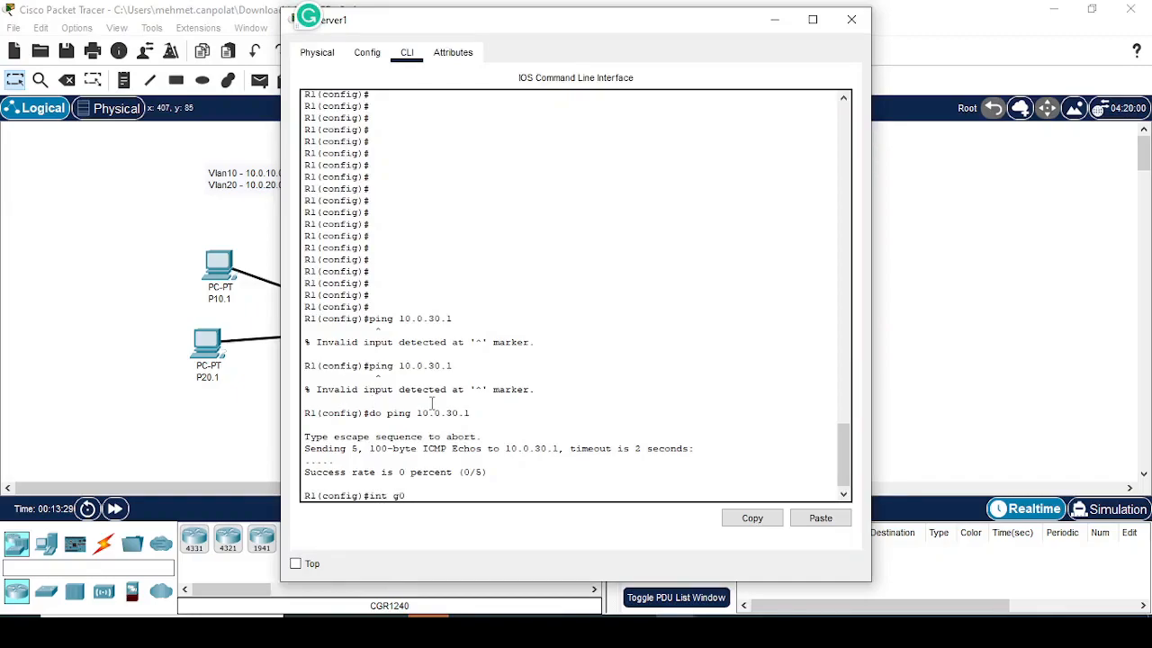
pyautogui.write('/2.30')
pyautogui.press('Return')
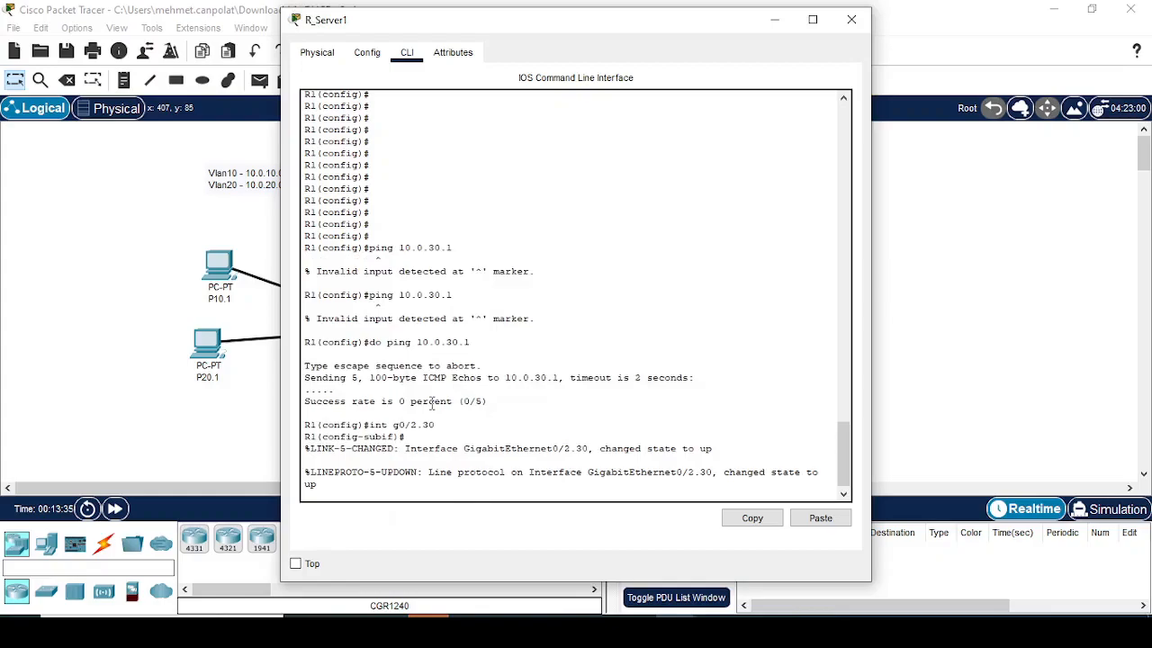
pyautogui.write('enca')
pyautogui.press('Tab')
pyautogui.write('do')
pyautogui.press('Tab')
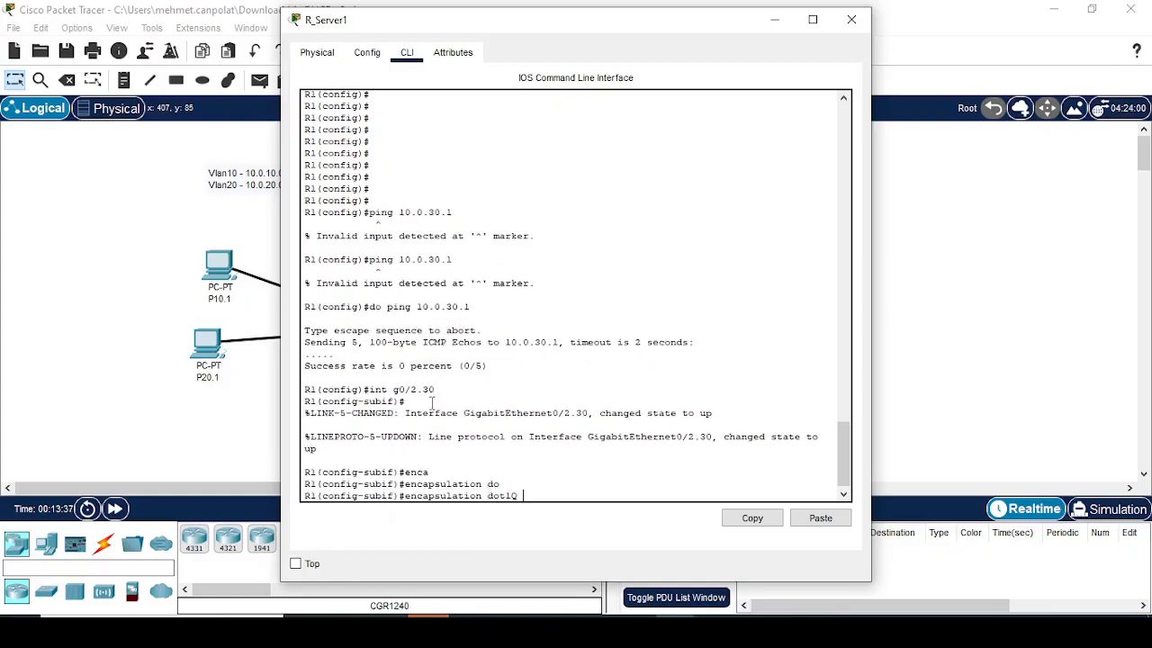
pyautogui.write('30')
pyautogui.press('Return')
# Step: Assign IP address 10.0.30.10 with mask 255.255.255.0 to R_Server1's subinterface g0/2.30, and close the router's window
pyautogui.write('ip add')
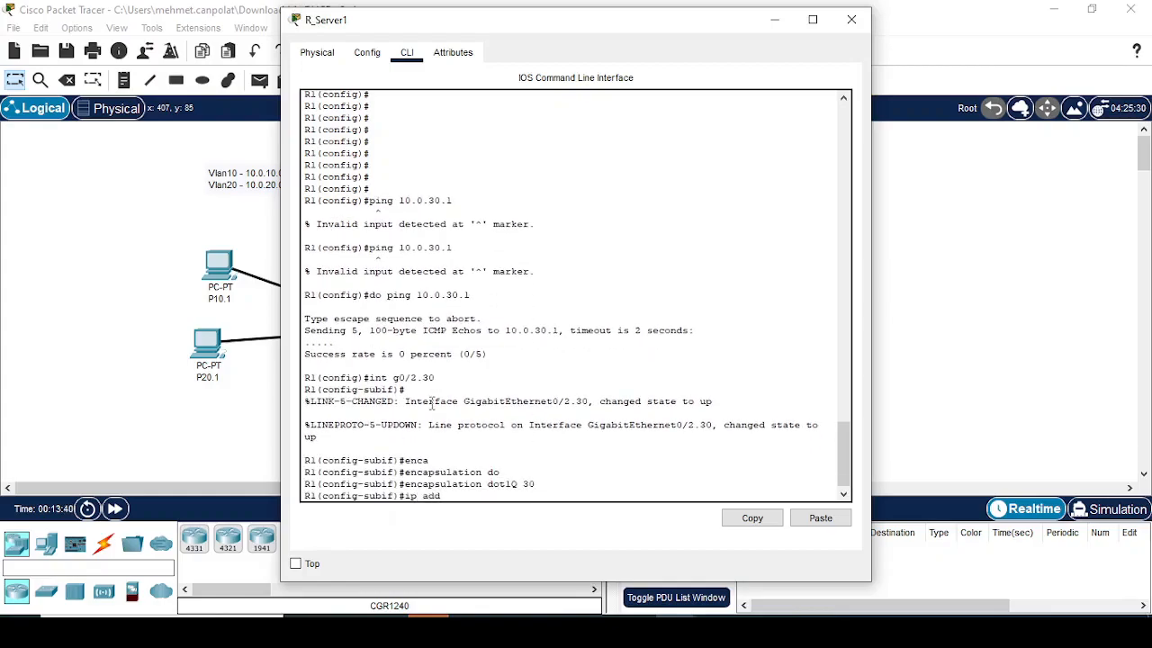
pyautogui.press('Tab')
pyautogui.write('10.0.3')
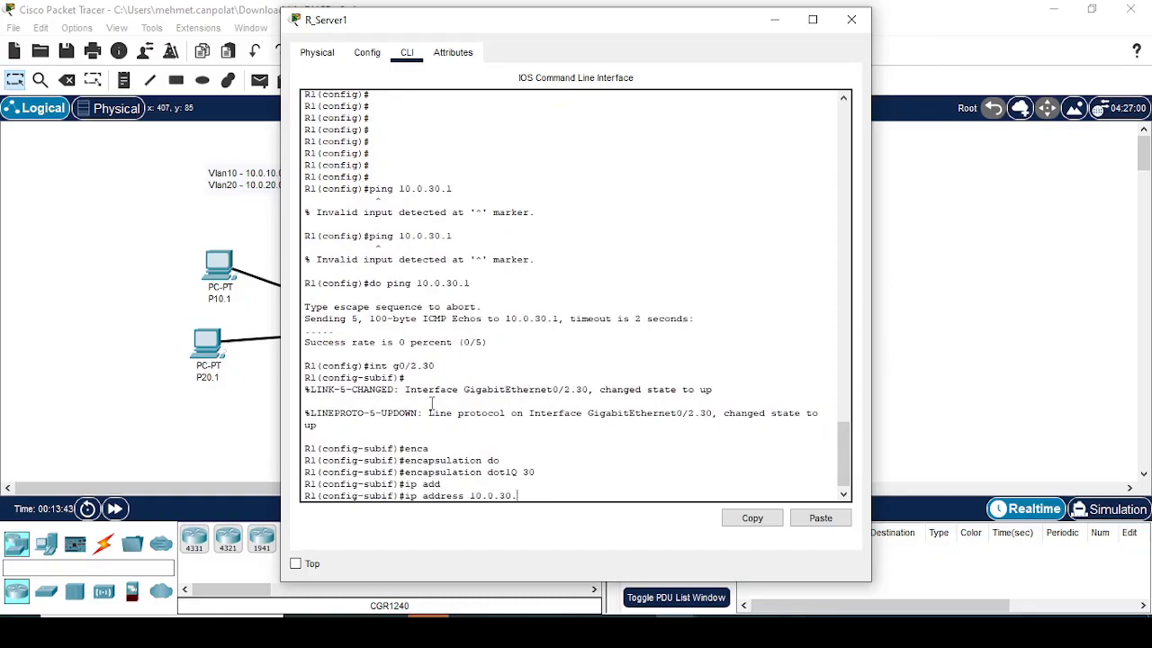
pyautogui.write('0.')
pyautogui.write('10 255')
pyautogui.write('5.255.0')
pyautogui.press('Return')
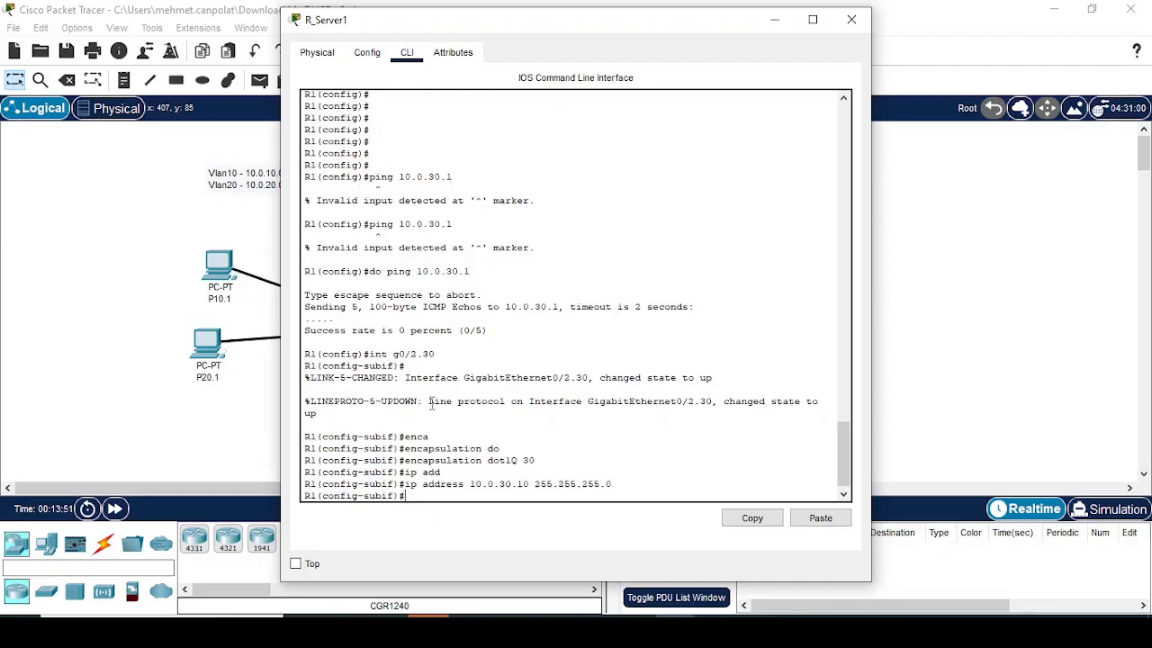
pyautogui.click(852, 19)
# Step: Open R_Server2's command line and create subinterface g0/2.10
pyautogui.click(468, 185)
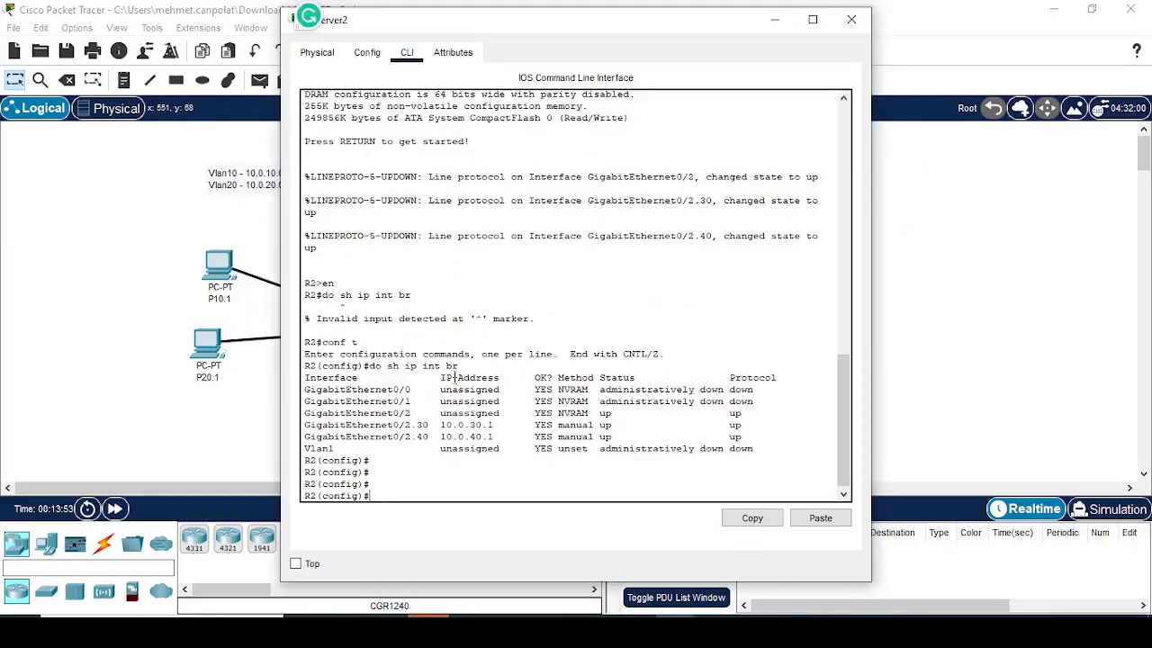
pyautogui.write('int g0/2')
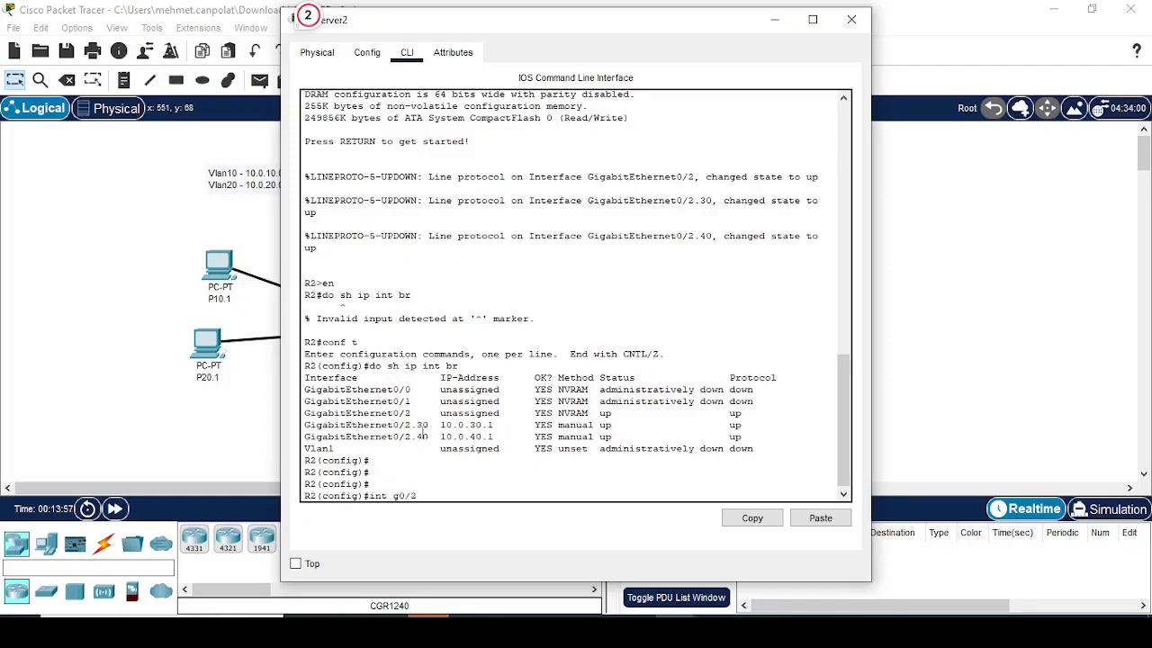
pyautogui.write('.10')
pyautogui.press('Return')
pyautogui.press('Return')
# Step: Try to assign IP address 10.0.10.10 with mask 255.255.255.0 to R_Server2's subinterface g0/2.10 without an encapsulation
pyautogui.write('ip add')
pyautogui.press('Tab')
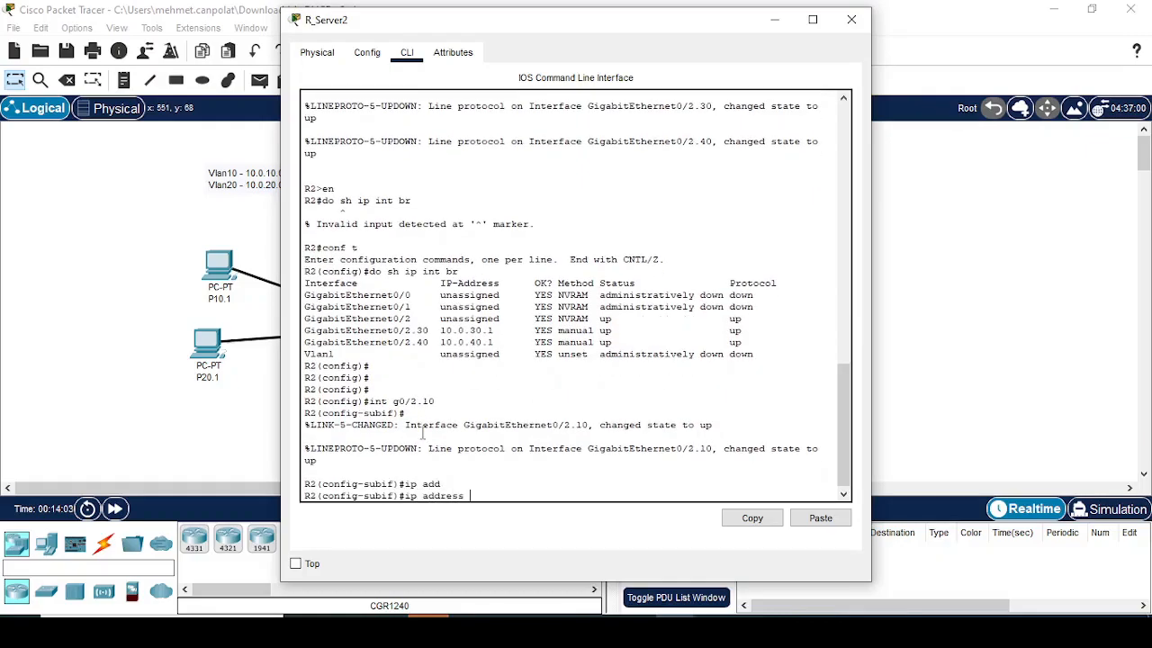
pyautogui.write('10.0.10.10 255.255.255.0')
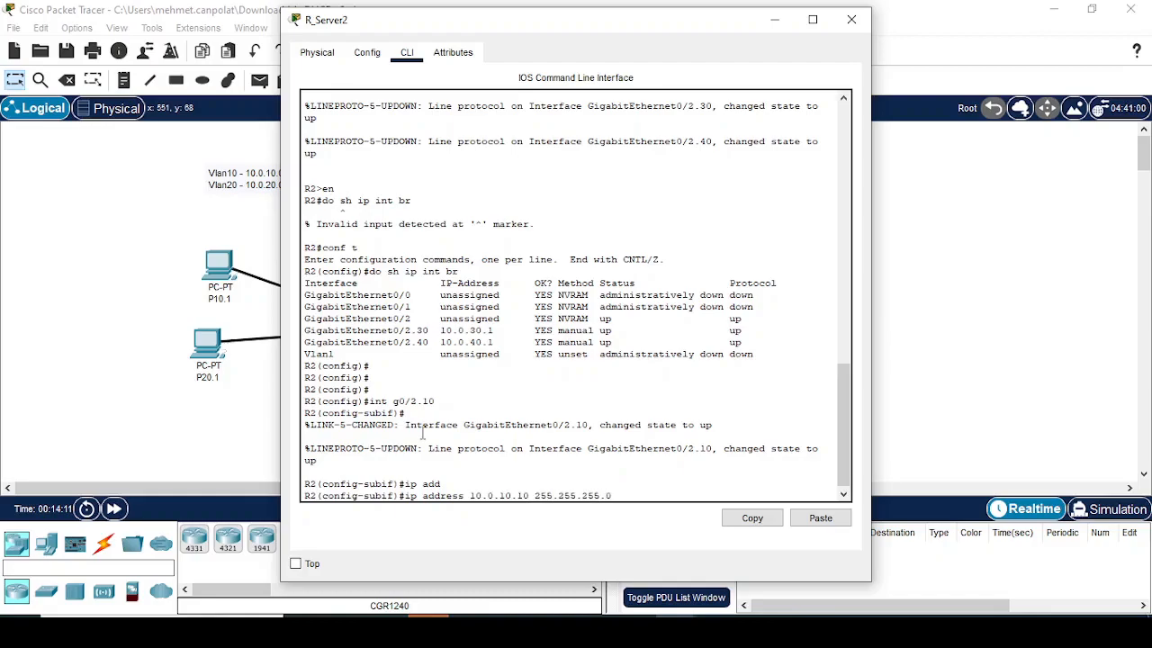
pyautogui.press('Return')
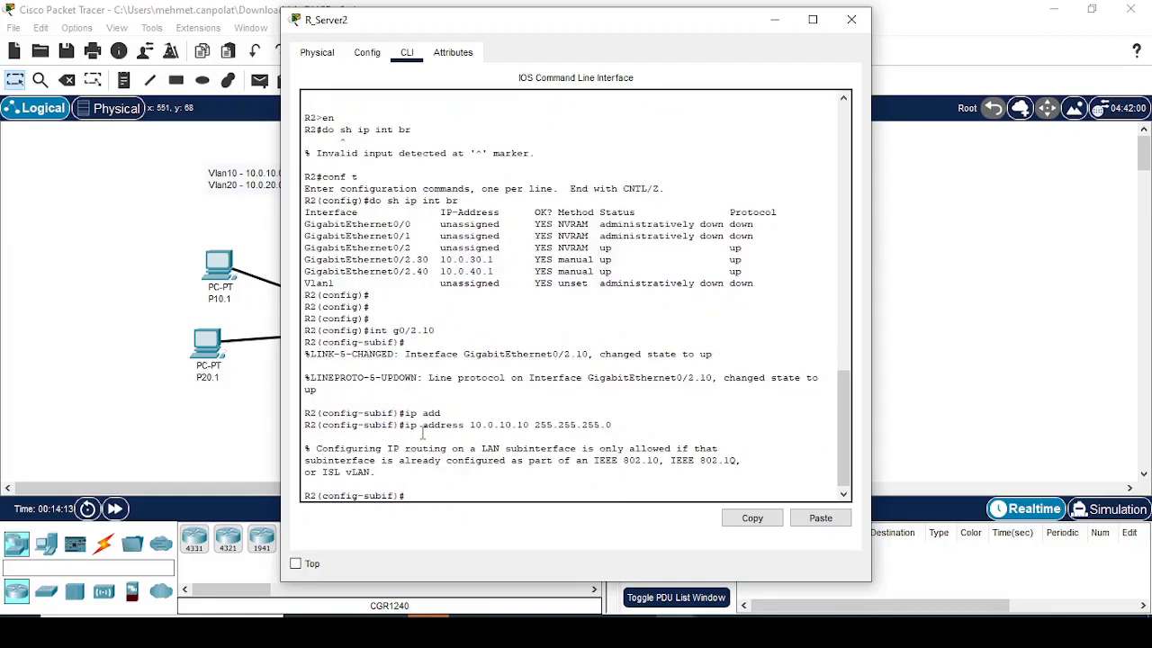
# Step: Set dot1Q 10 encapsulation on R_Server2's subinterface g0/2.10 and assign it IP address 10.0.10.10 with mask 255.255.255.0
pyautogui.write('enca')
pyautogui.press('Tab')
pyautogui.write('do')
pyautogui.press('Tab')
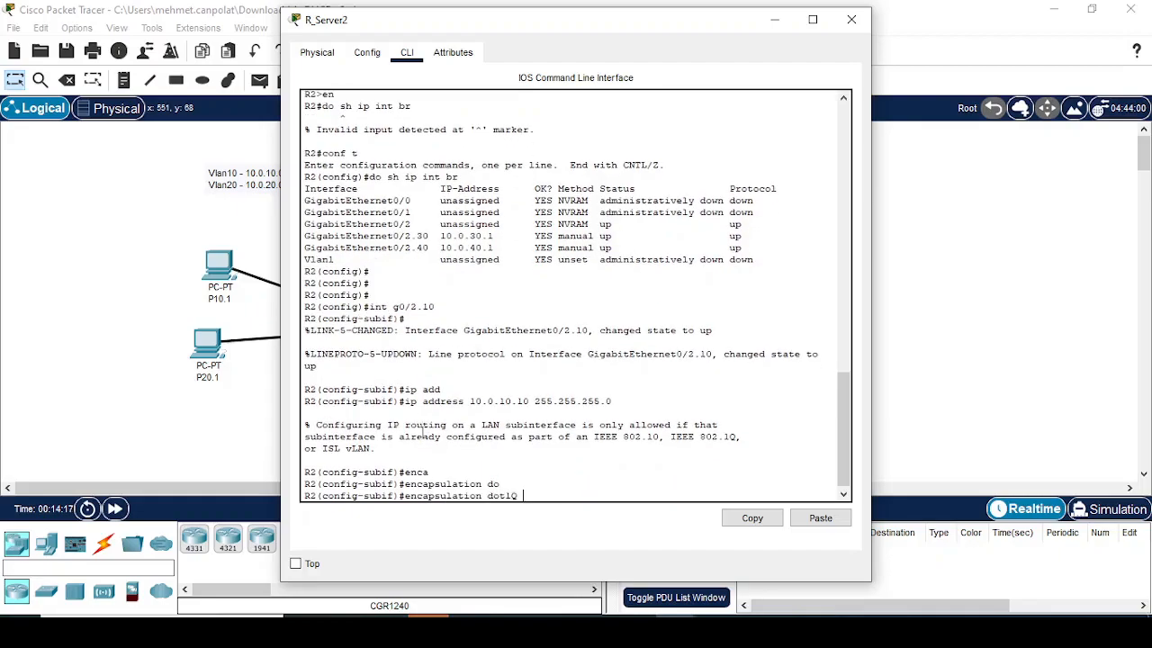
pyautogui.write('10')
pyautogui.press('Return')
pyautogui.press('Up')
pyautogui.press('Up')
pyautogui.press('Return')
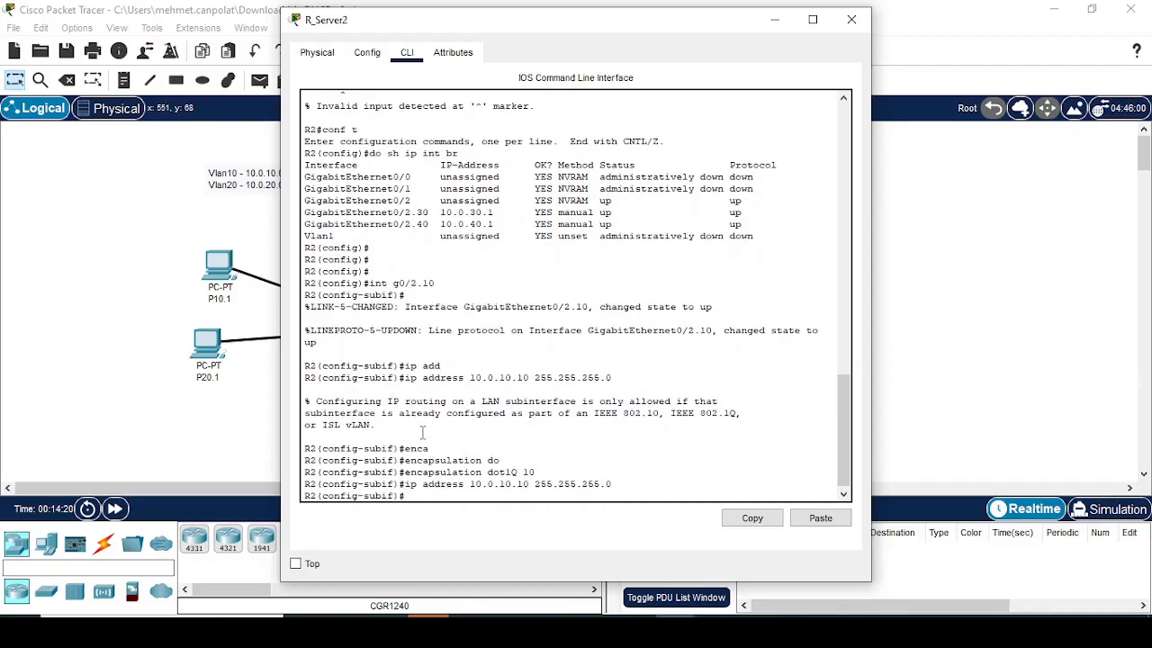
# Step: Ping 10.0.10.1 from R_Server2, fast-forward the simulation time to check the result, and close the router's window
pyautogui.write('do ping 10.0.10.1')
pyautogui.press('Return')
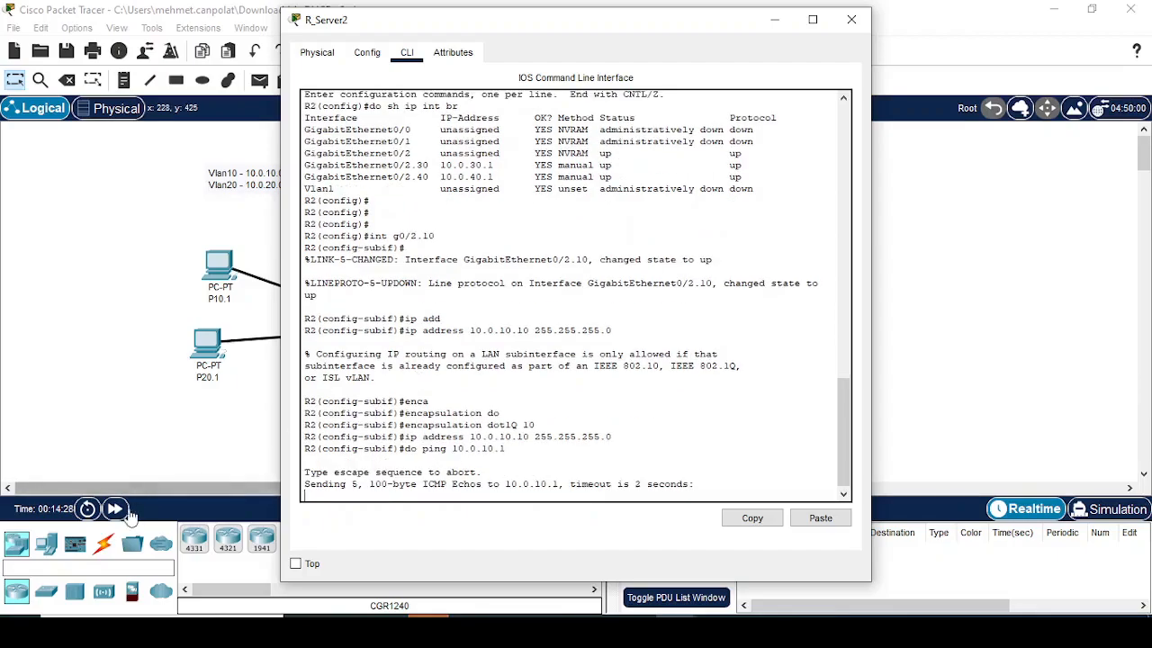
pyautogui.click(155, 493)
pyautogui.click(475, 184)
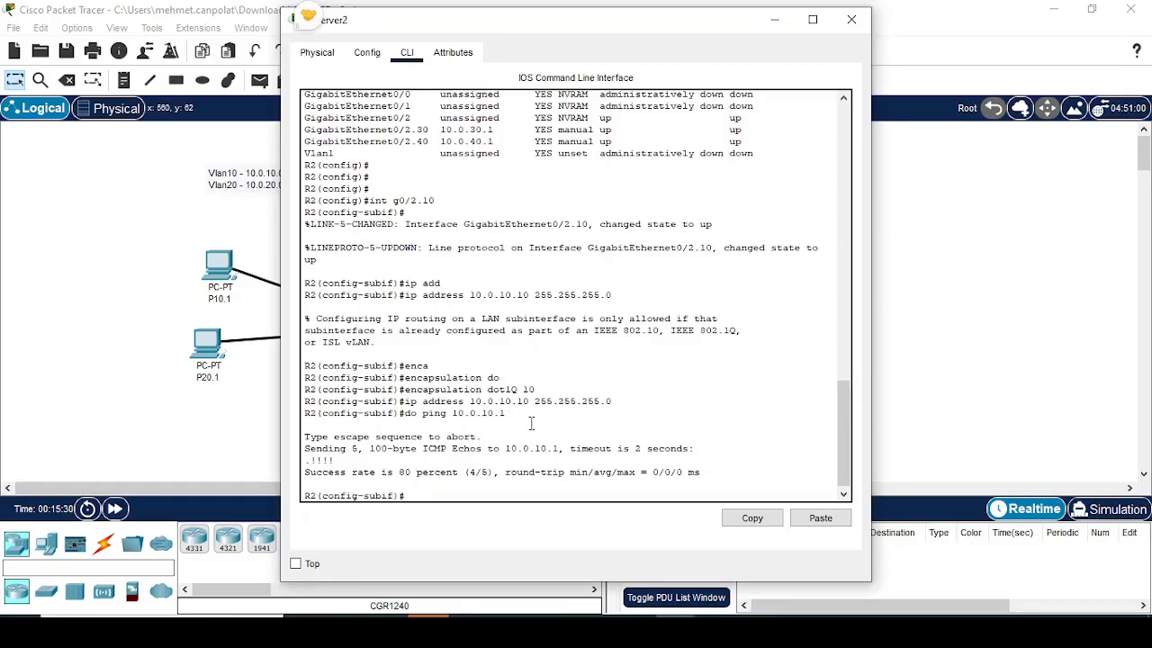
pyautogui.click(220, 218)
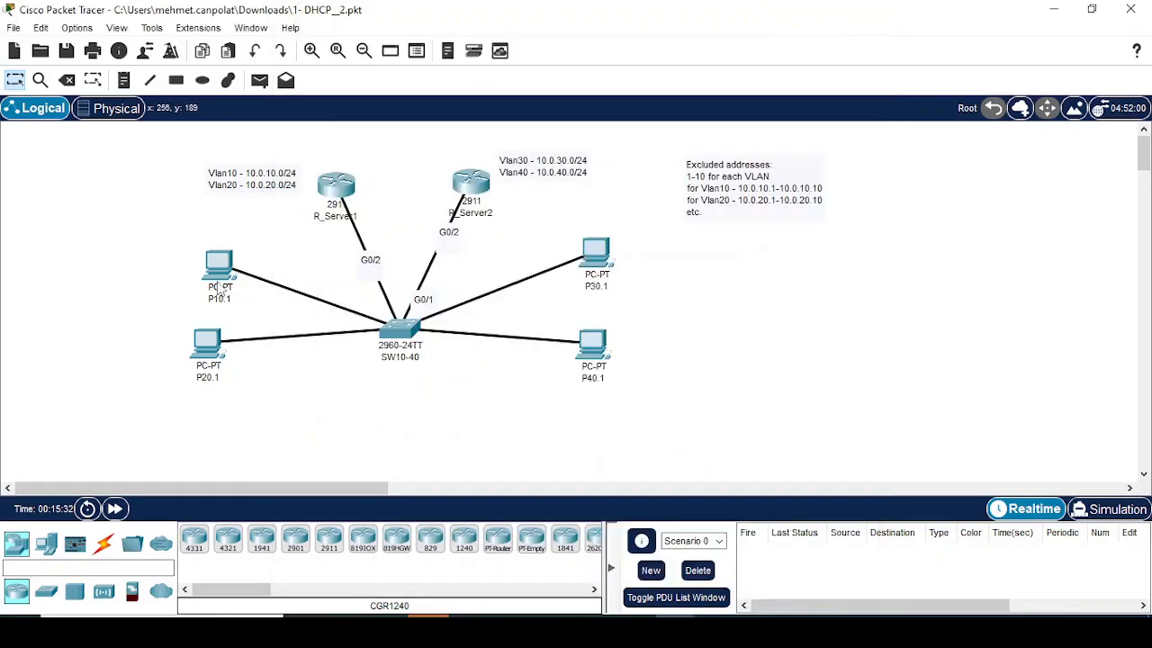
# Step: Open R_Server1's command line and reapply IP address 10.0.30.10 with mask 255.255.255.0 to subinterface g0/2.30
pyautogui.click(336, 189)
pyautogui.press('Up')
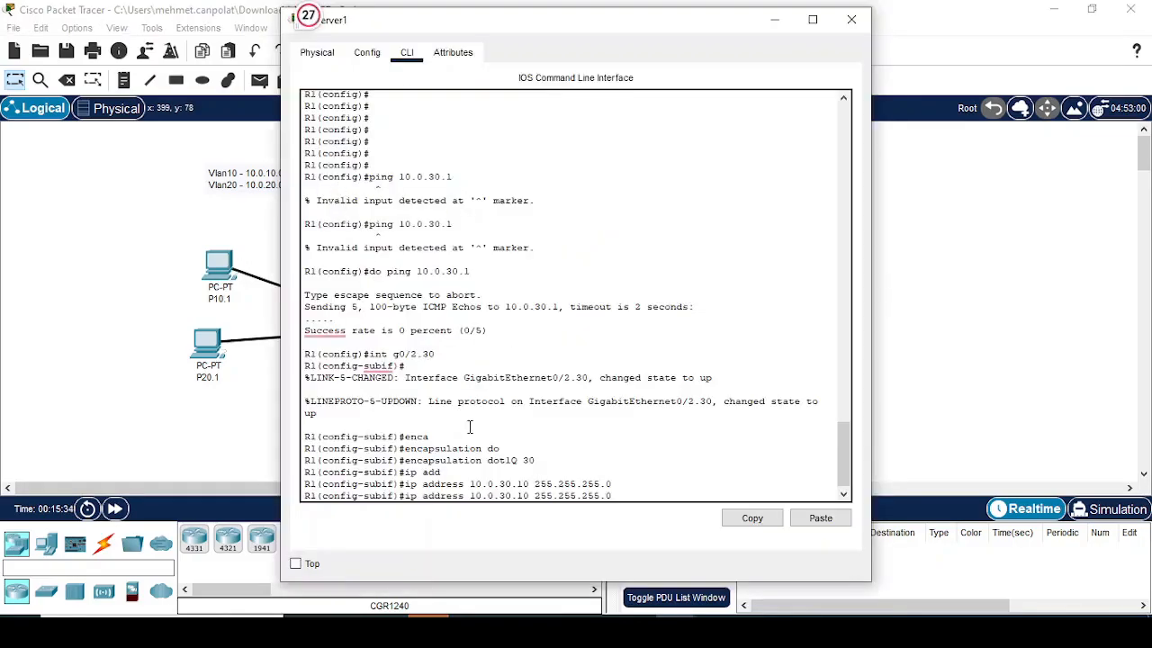
pyautogui.press('Return')
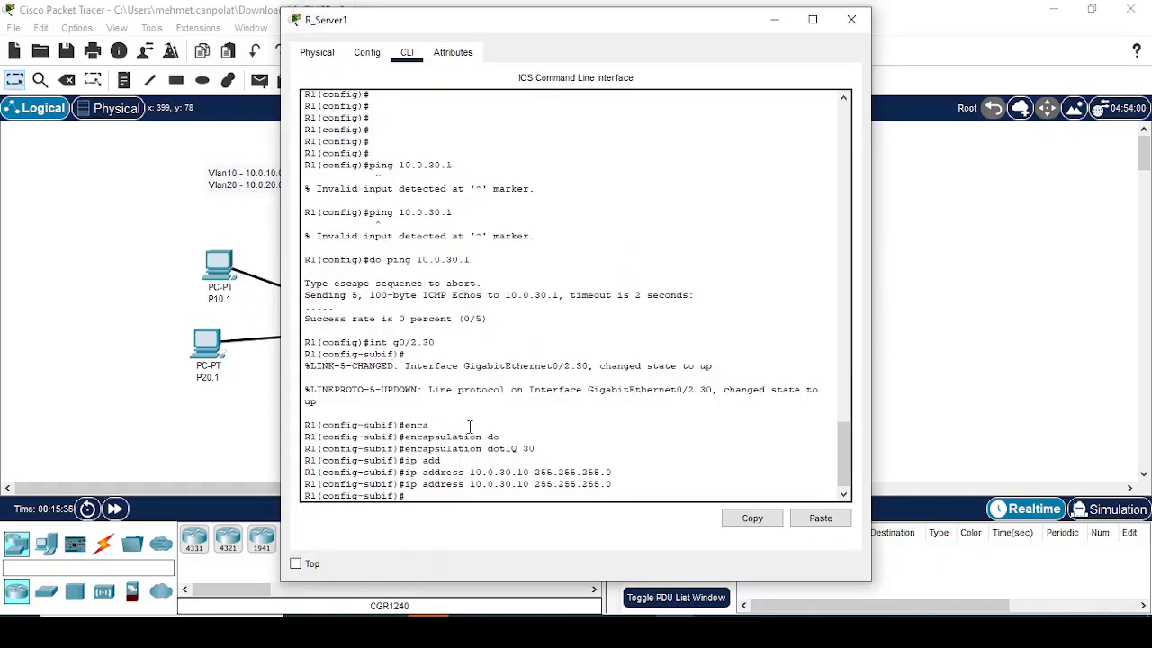
# Step: Ping 10.0.30.1 from R_Server1's subinterface configuration mode and return to the router's window to check the result
pyautogui.press('Up')
pyautogui.press('Up')
pyautogui.press('Up')
pyautogui.press('Up')
pyautogui.press('Up')
pyautogui.press('Up')
pyautogui.press('Up')
pyautogui.press('Down')
pyautogui.press('Down')
pyautogui.press('Down')
pyautogui.press('Down')
pyautogui.press('Down')
pyautogui.press('Down')
pyautogui.press('Down')
pyautogui.write('do p')
pyautogui.write('int 1')
pyautogui.write('n')
pyautogui.write('g 10.0.30.1')
pyautogui.press('Return')
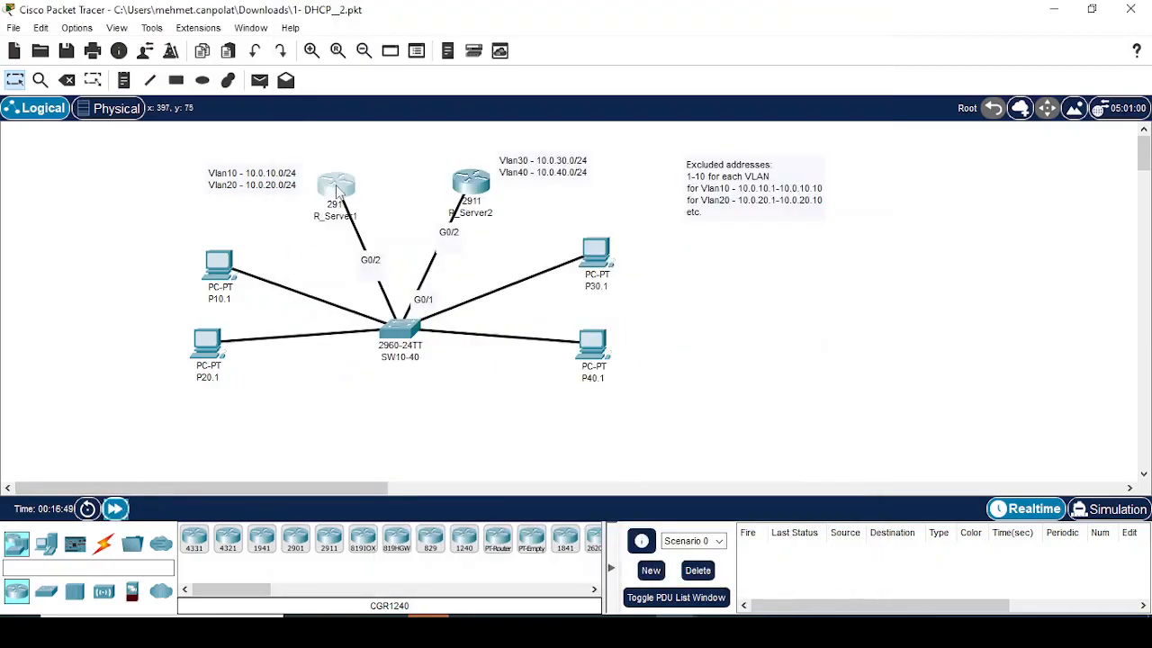
pyautogui.click(339, 192)
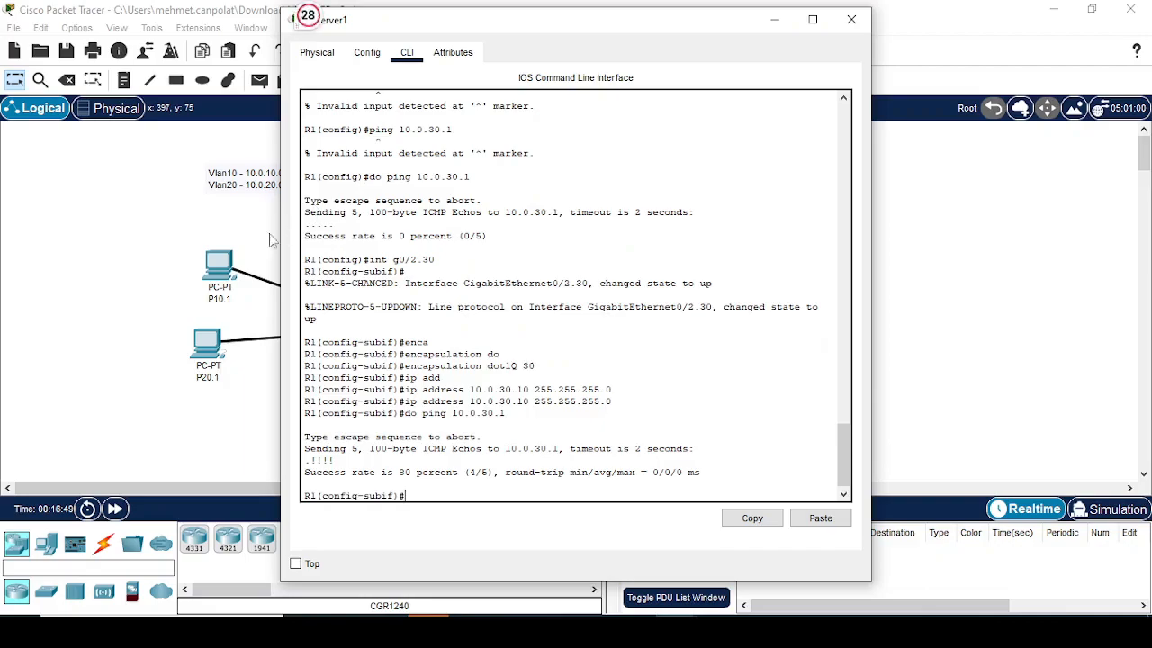
# Step: Ping 10.0.30.1 from P10.1's command prompt and fast-forward the simulation time to check the result
pyautogui.click(208, 278)
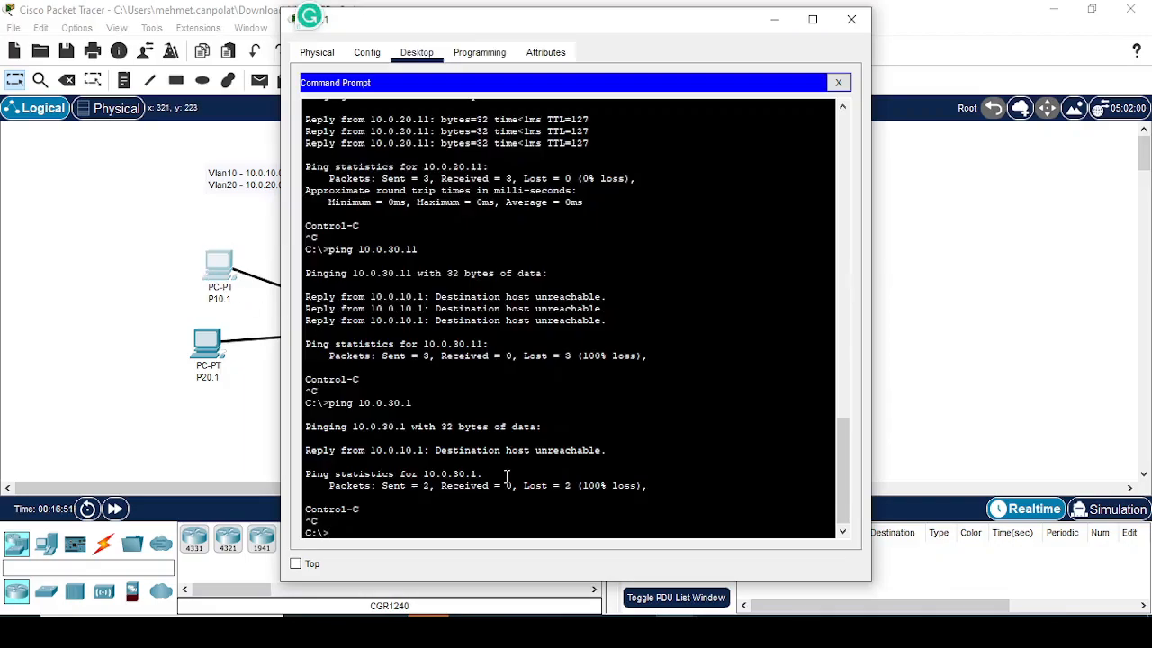
pyautogui.write('ping 10.0.30.1')
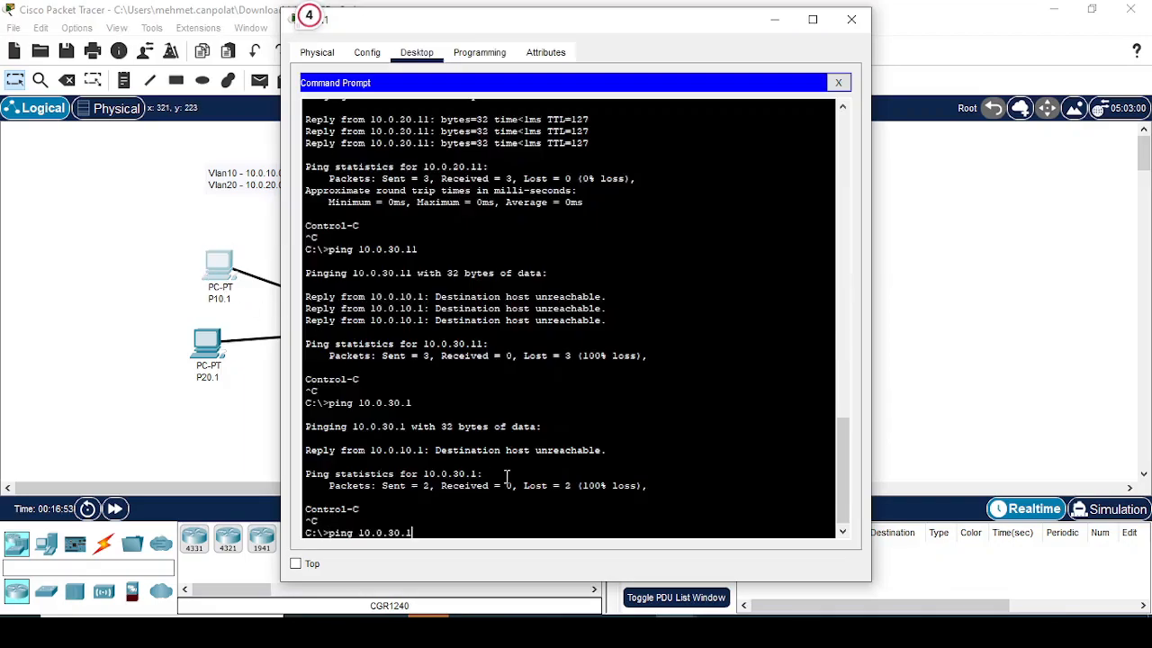
pyautogui.press('Return')
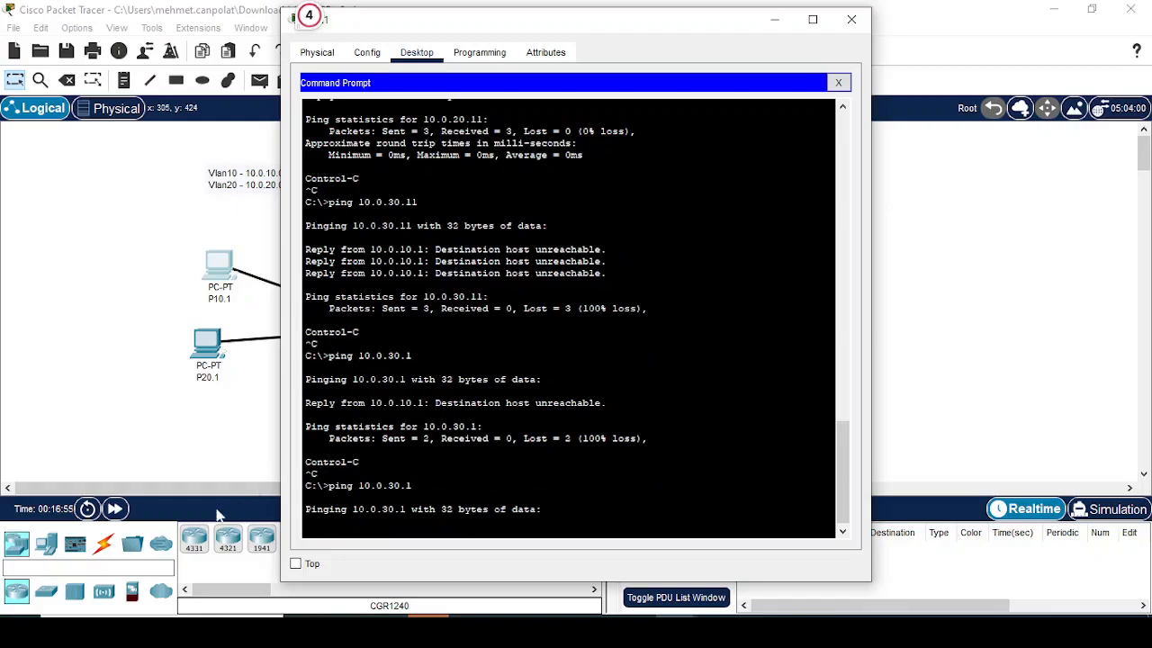
pyautogui.click(115, 509)
pyautogui.click(222, 273)
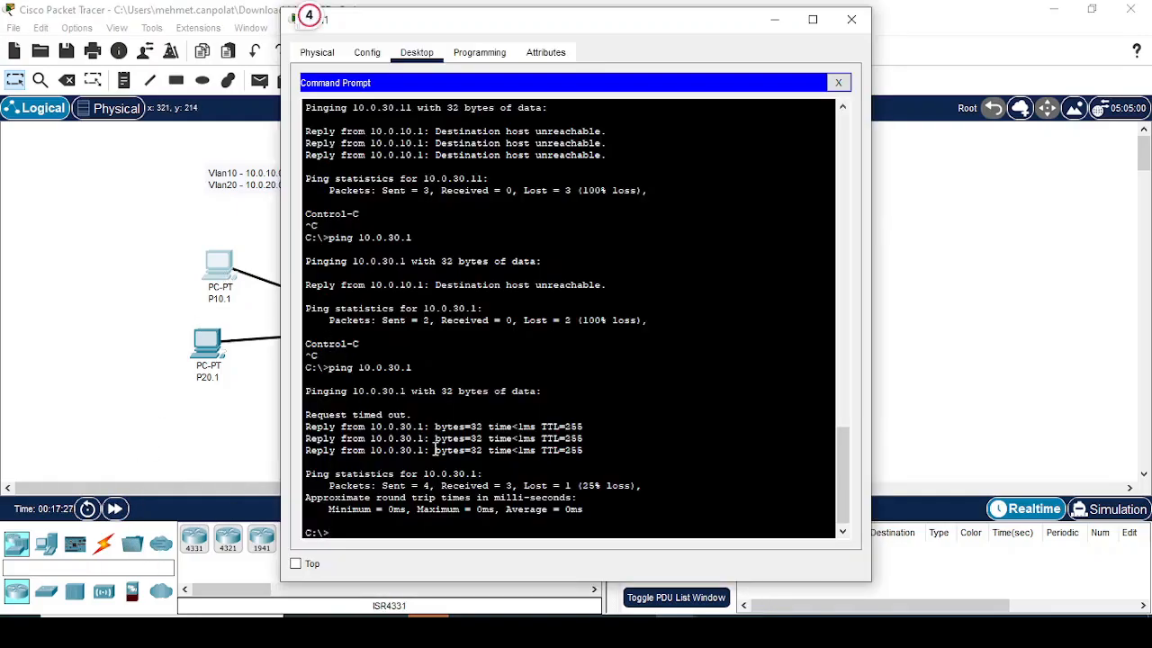
# Step: Ping 10.0.30.11 from P10.1, fast-forward the simulation time, and repeat the same ping, stopping it early
pyautogui.write('ping 10.0.30.11')
pyautogui.press('Return')
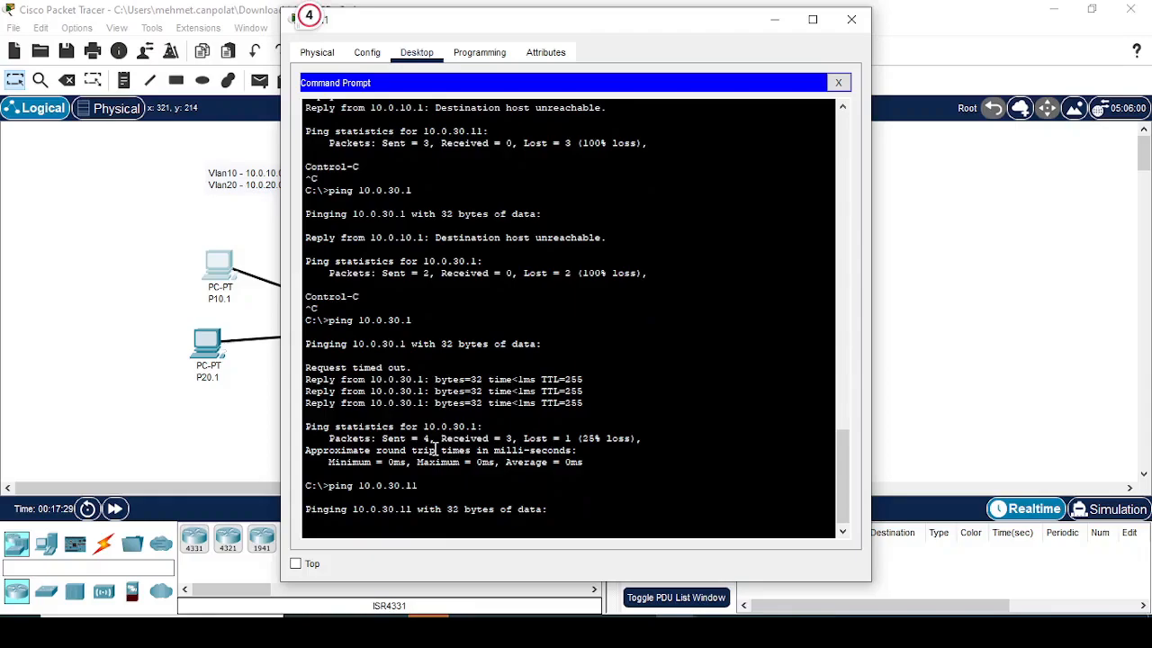
pyautogui.click(114, 508)
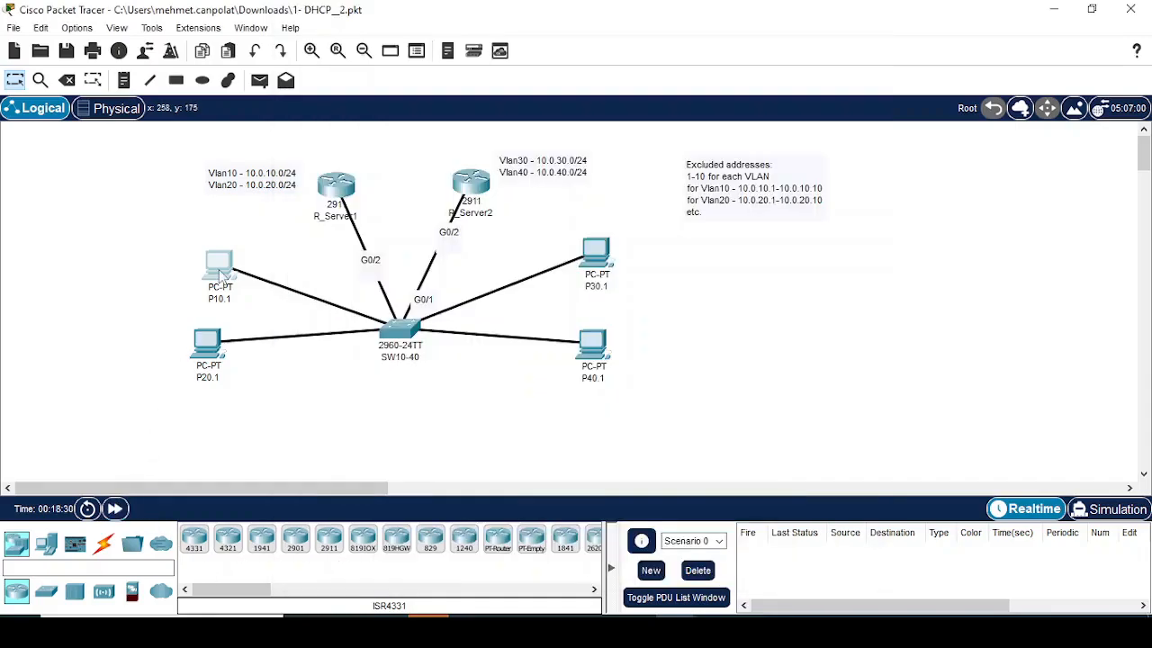
pyautogui.click(219, 274)
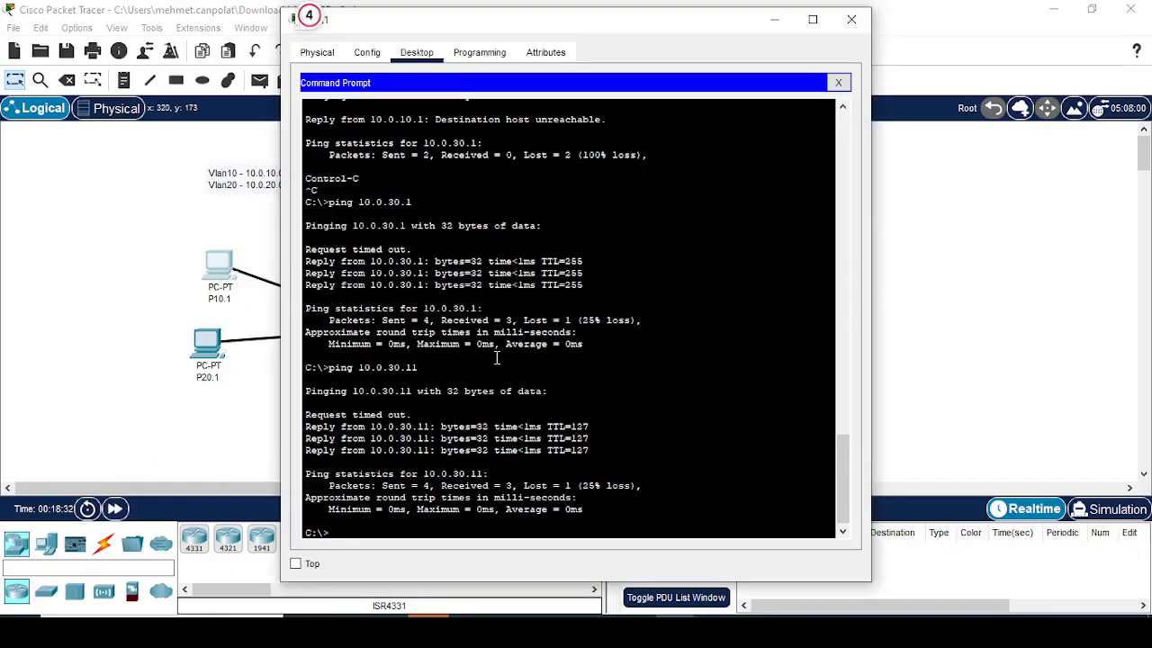
pyautogui.press('Up')
pyautogui.press('Return')
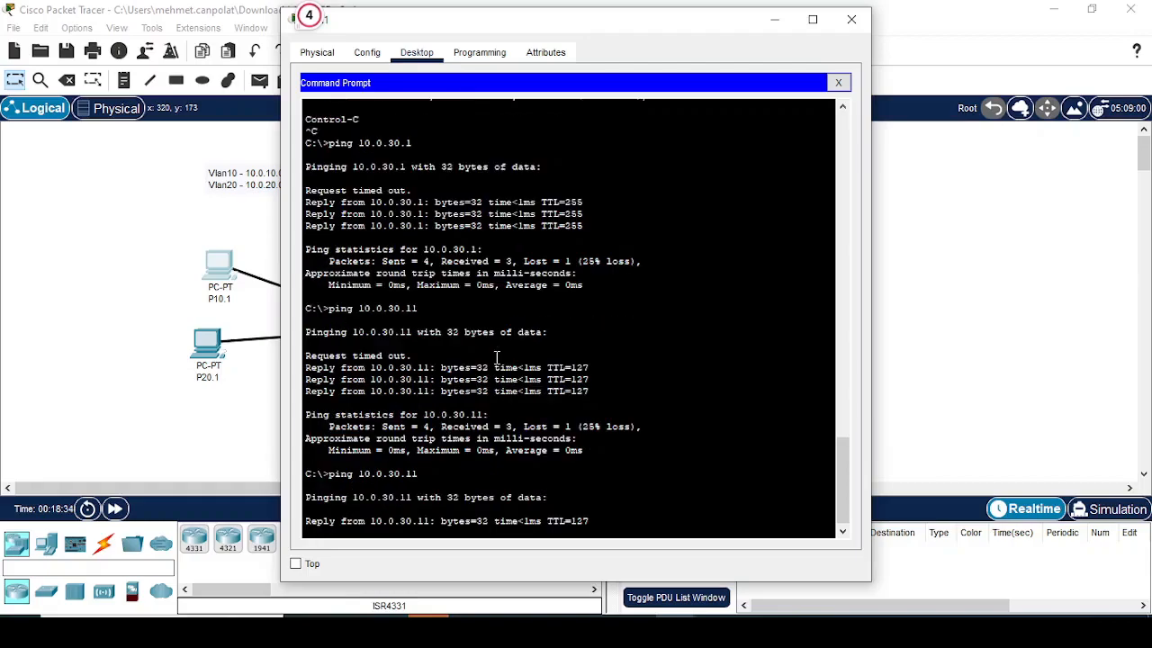
pyautogui.hotkey('ctrl', 'c')
# Step: Ping 10.0.40.11 from P10.1 and return to the network topology
pyautogui.press('Up')
pyautogui.press('Left')
pyautogui.press('Left')
pyautogui.press('Left')
pyautogui.press('Left')
pyautogui.press('BackSpace')
pyautogui.write('4')
pyautogui.press('Return')
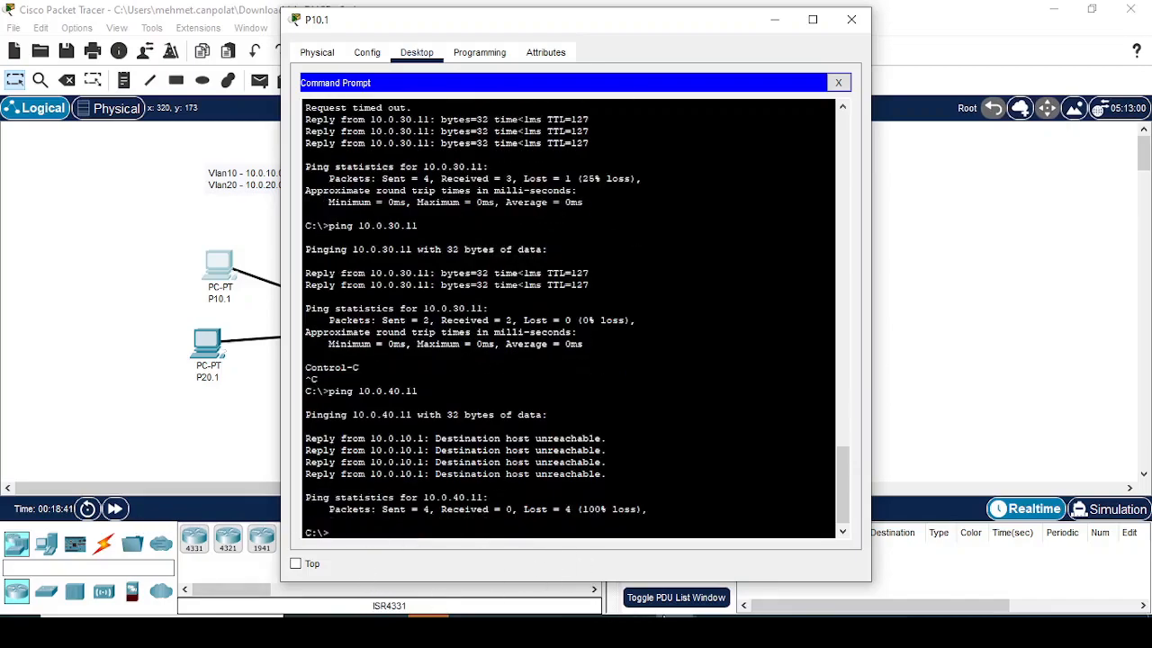
pyautogui.moveTo(801, 520)
pyautogui.click(936, 412)
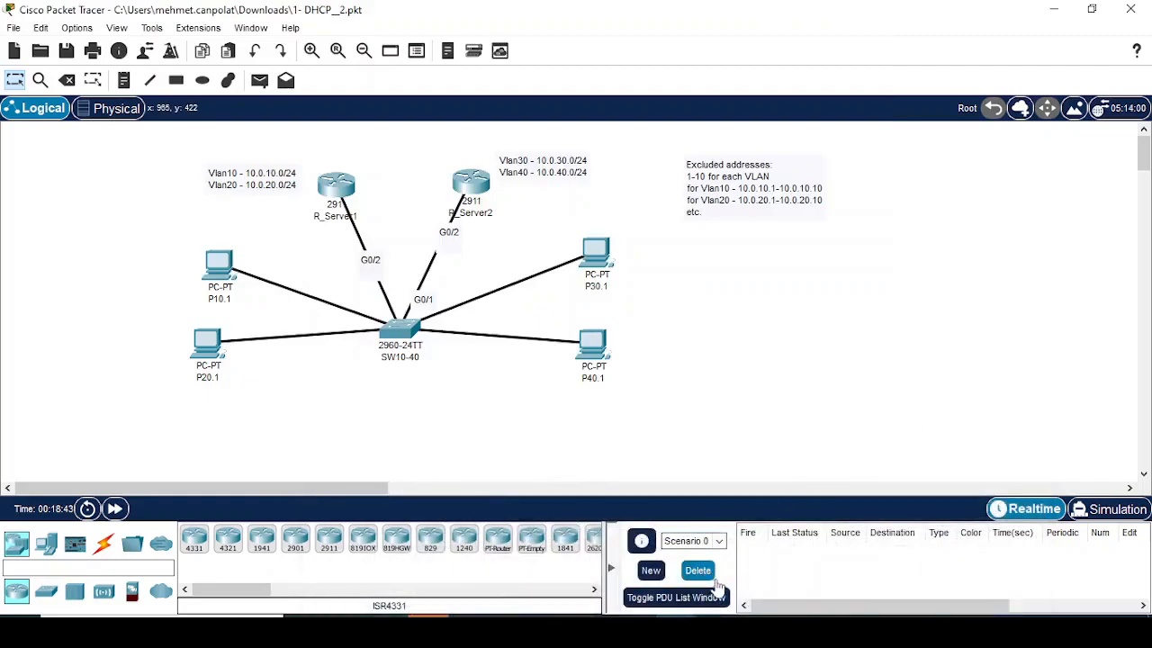